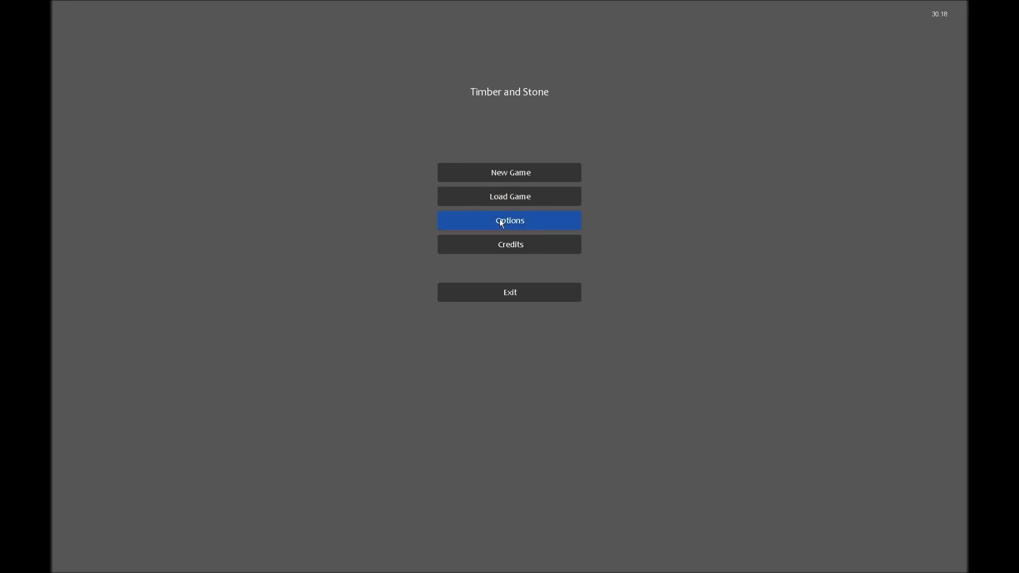
Start a new game and confirm the custom settlement name.
click(506, 174)
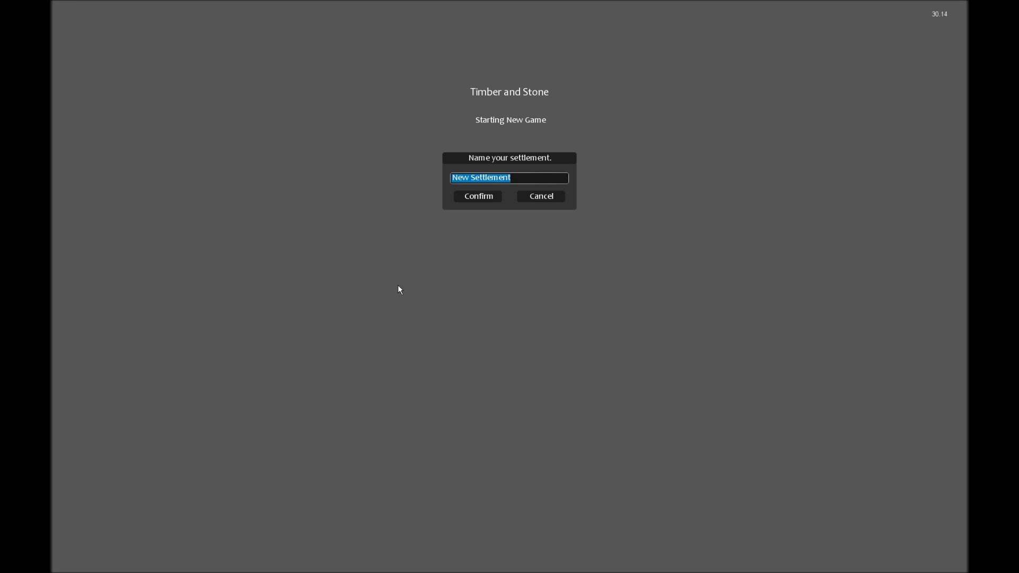
text(b)
text(0.1.)
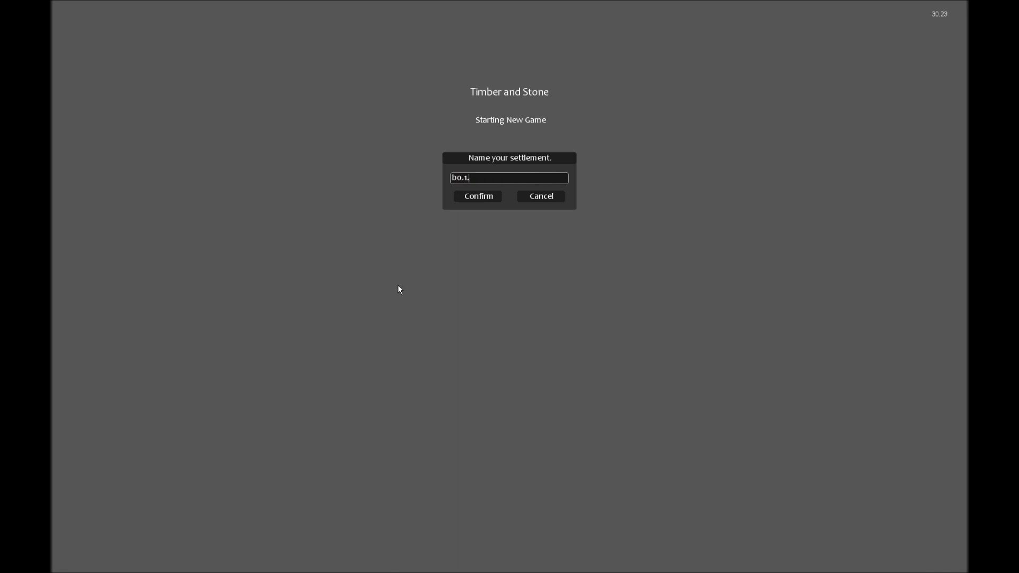
text(1)
click(475, 197)
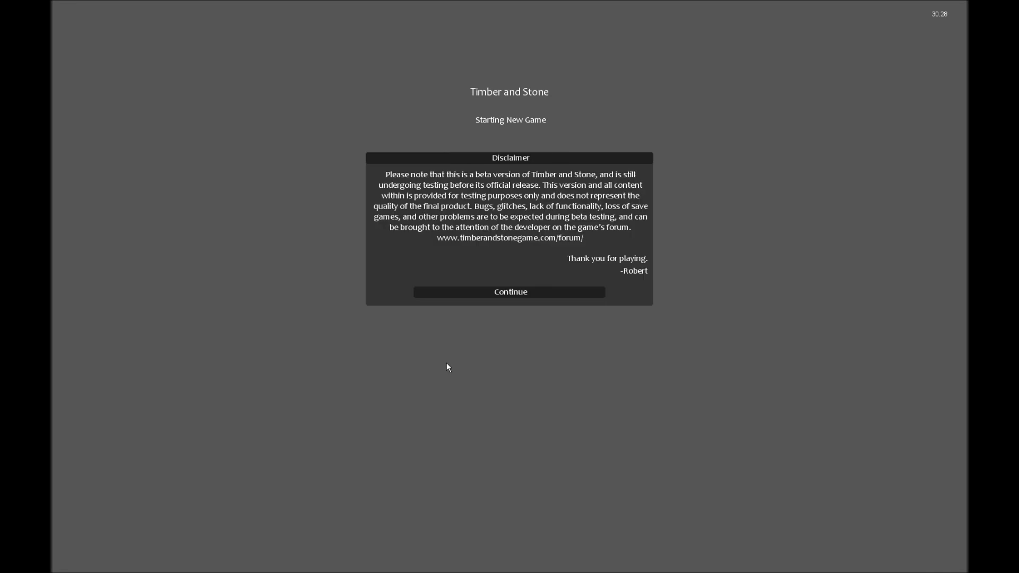
Dismiss the beta disclaimer and orbit the view around the campfire toward the horizon.
click(494, 293)
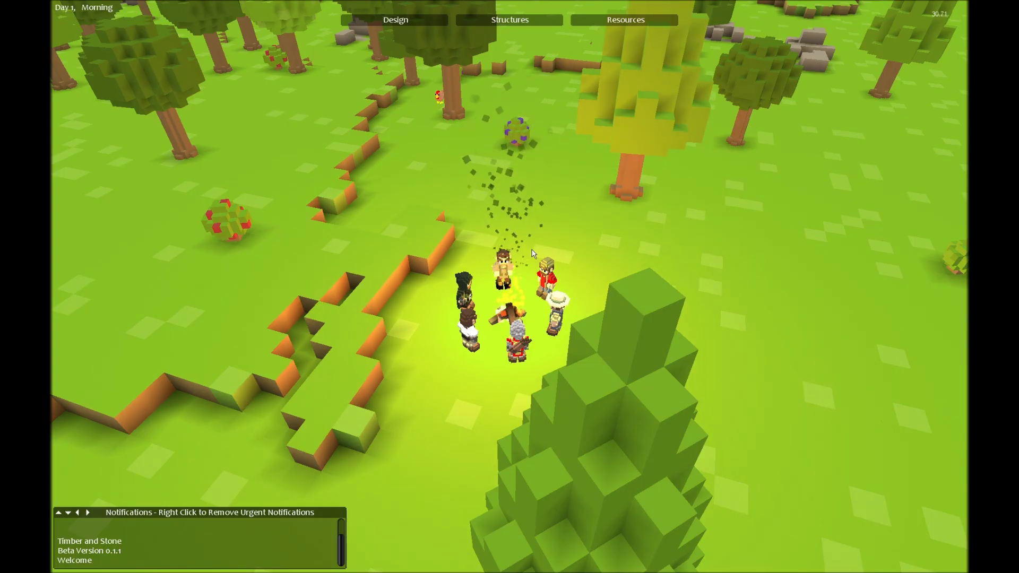
key(q)
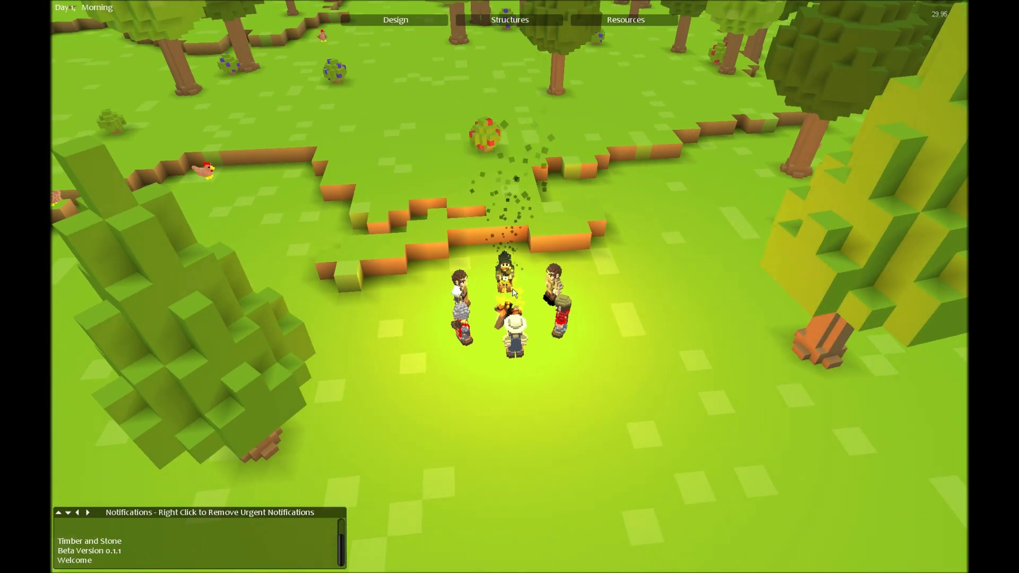
key(q)
scroll(474, 217, down, 3)
scroll(474, 218, down, 3)
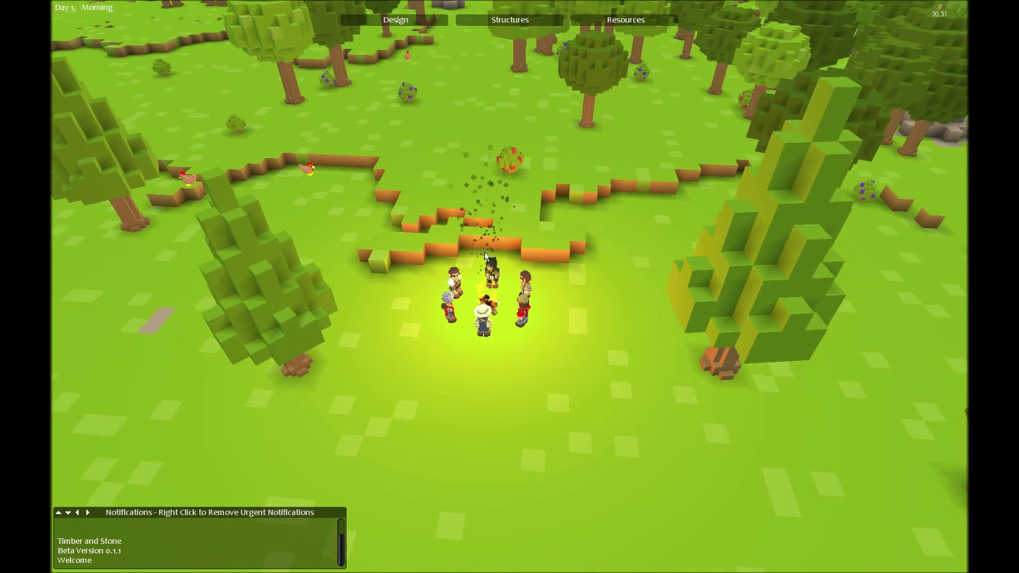
scroll(474, 217, down, 3)
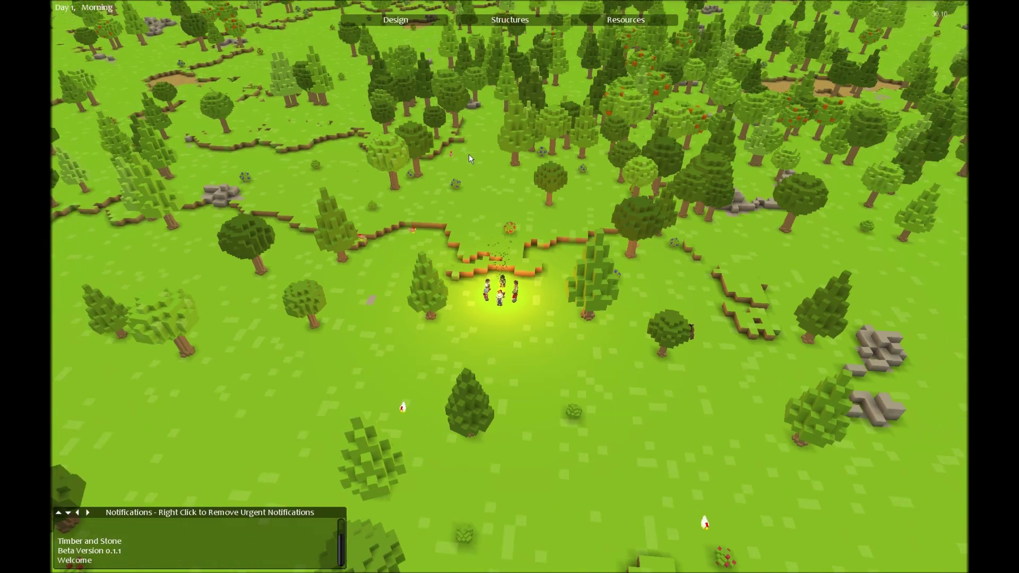
scroll(470, 153, down, 3)
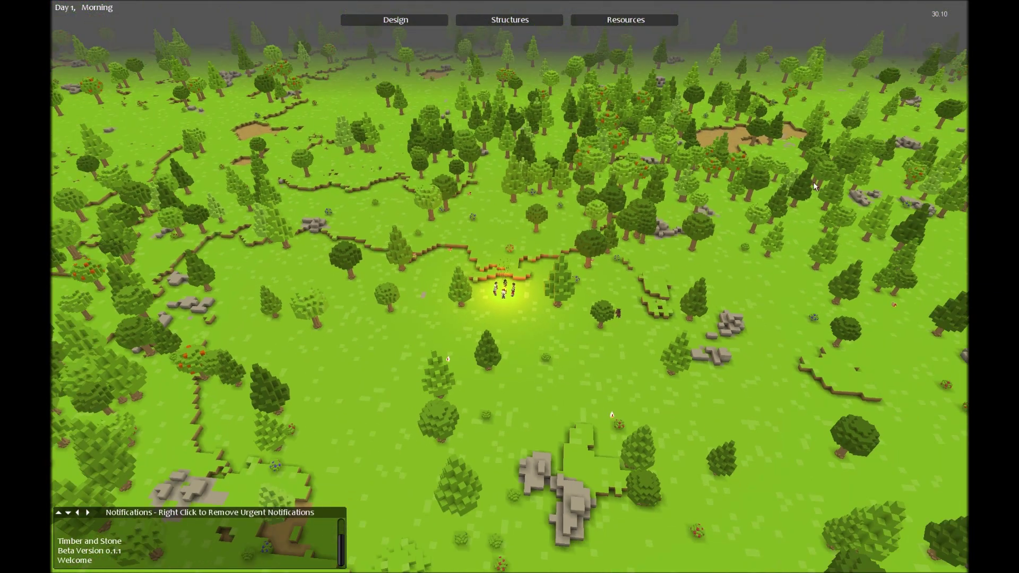
key(q)
key(q)
key(w)
key(w)
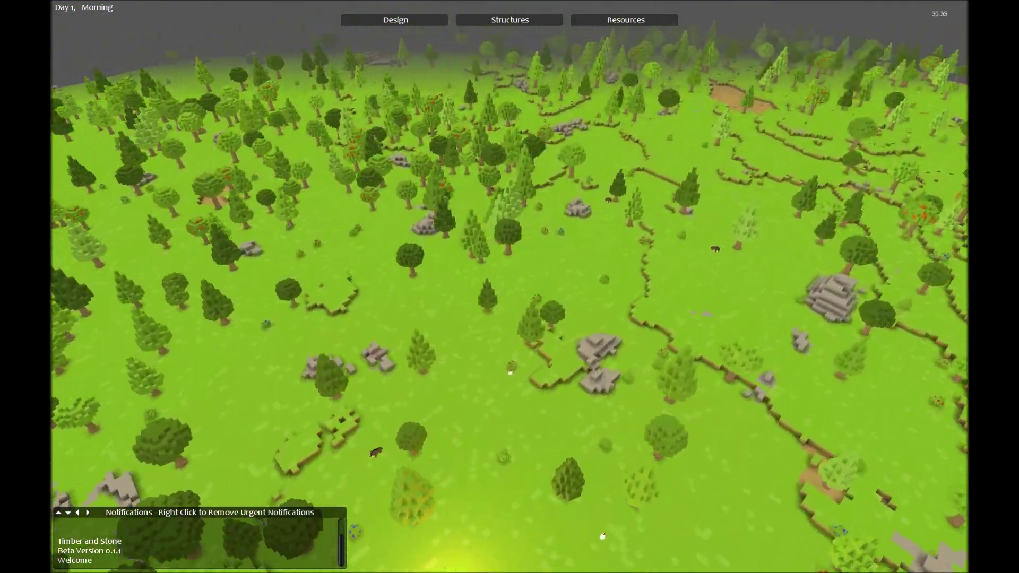
key(w)
key(w)
key(w)
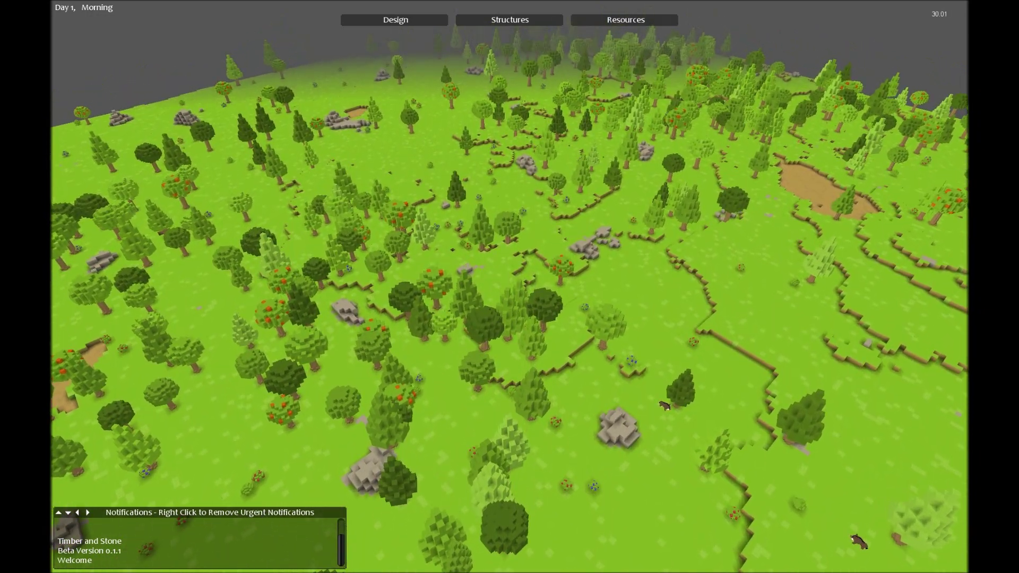
Pan across the forested map toward its edge and corner.
key(w)
key(w)
key(w)
key(w)
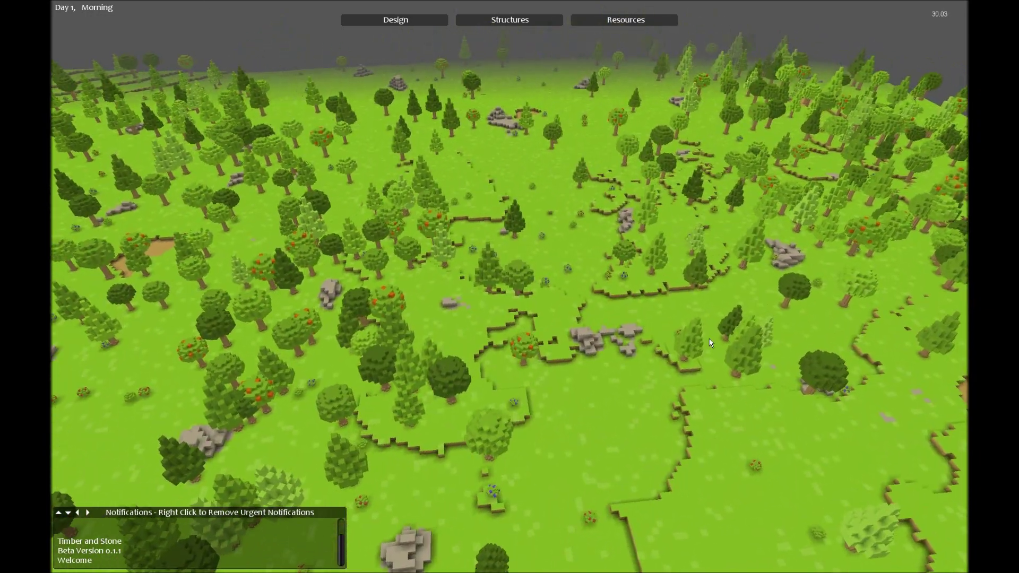
key(w)
key(w)
key(w)
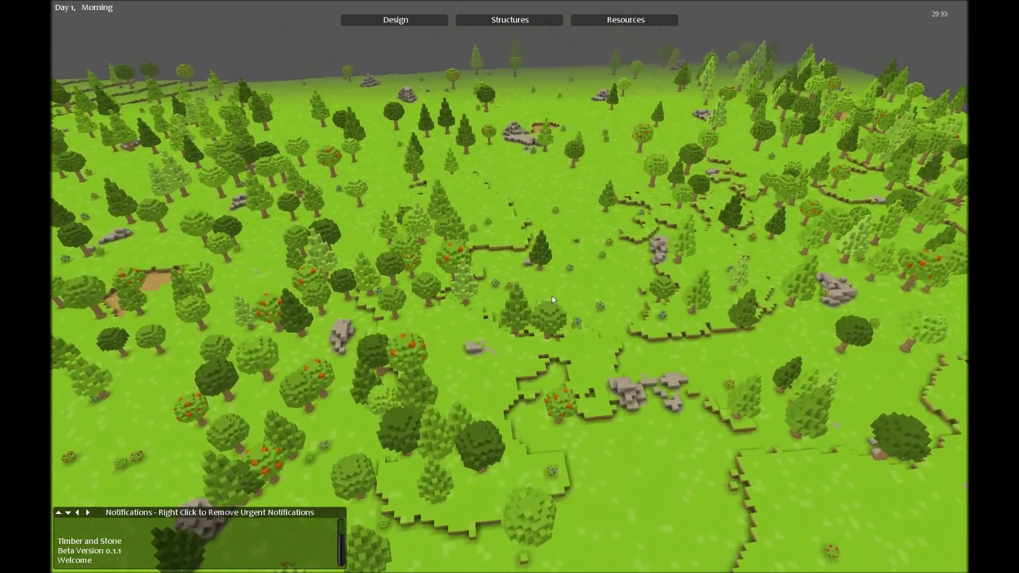
key(w)
key(w)
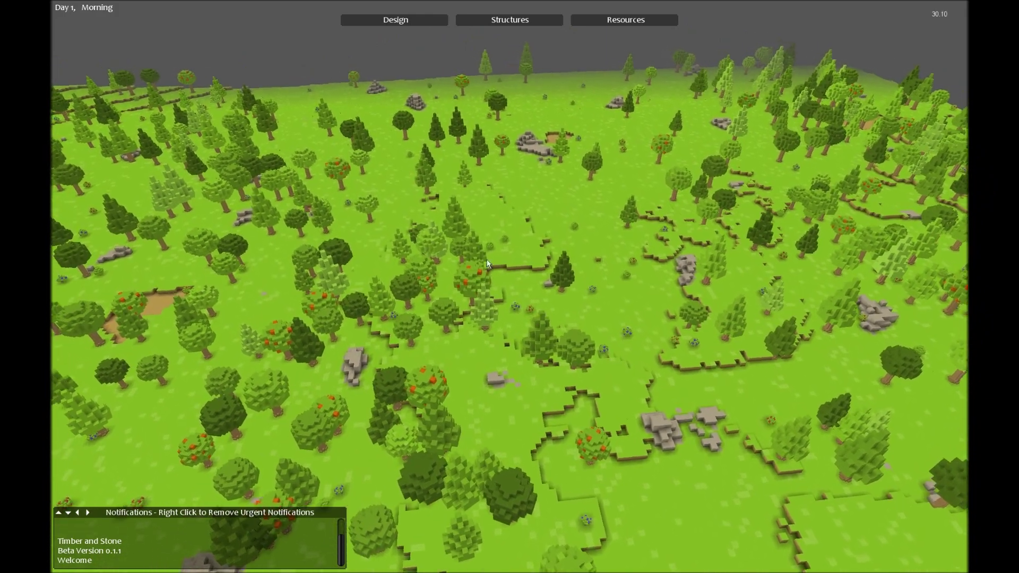
key(q)
key(q)
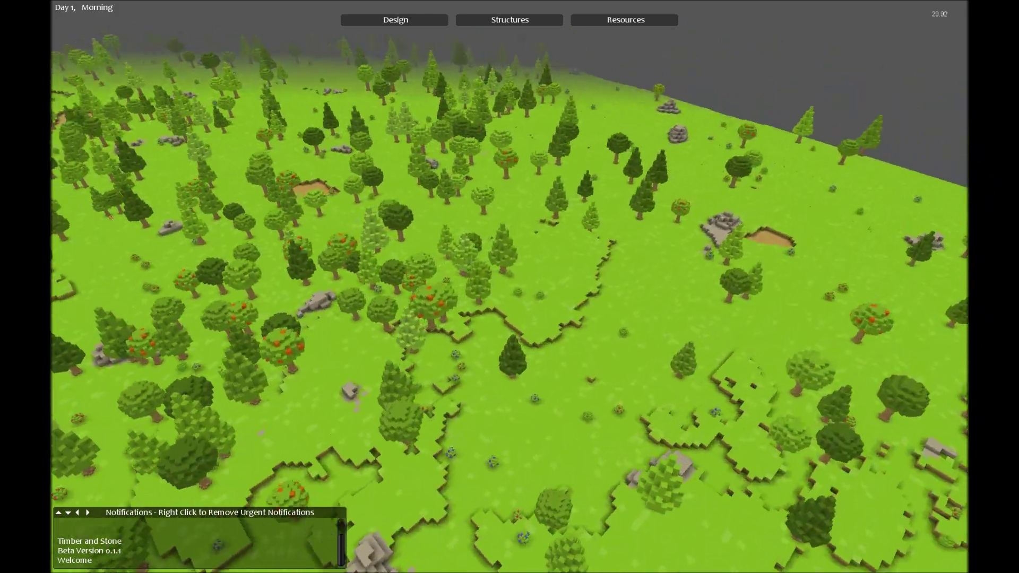
key(q)
key(q)
key(w)
key(w)
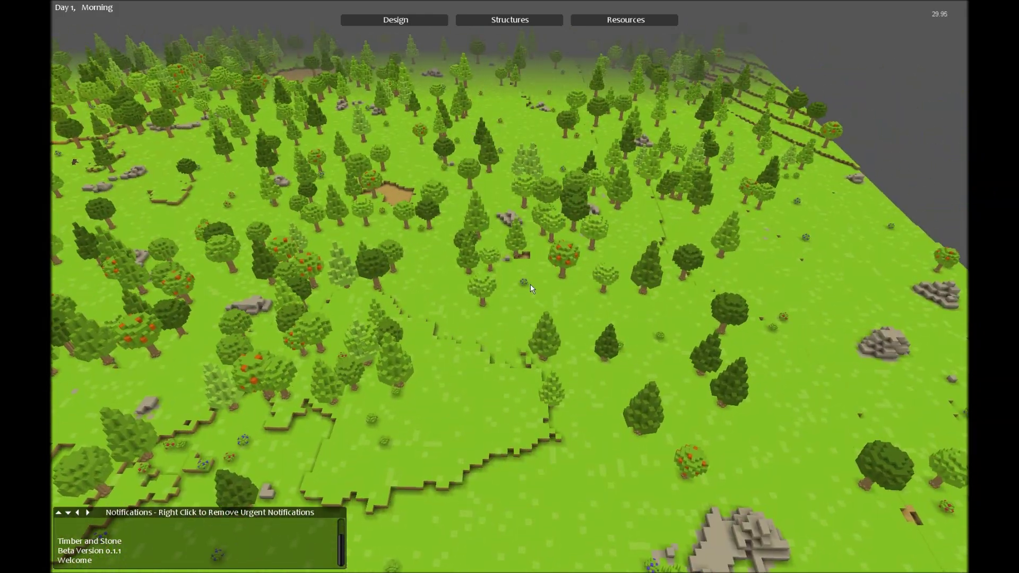
key(w)
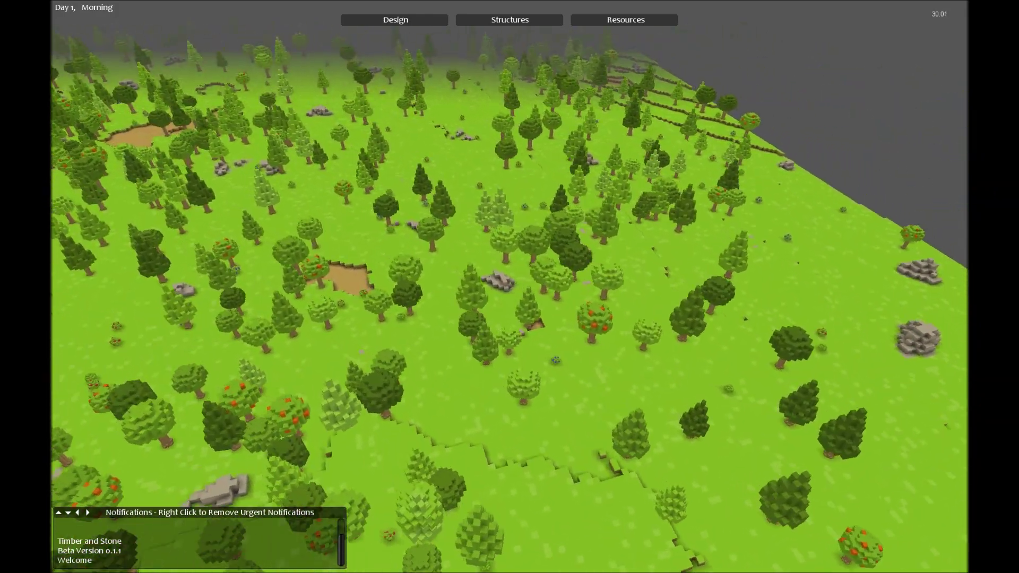
key(w)
key(w)
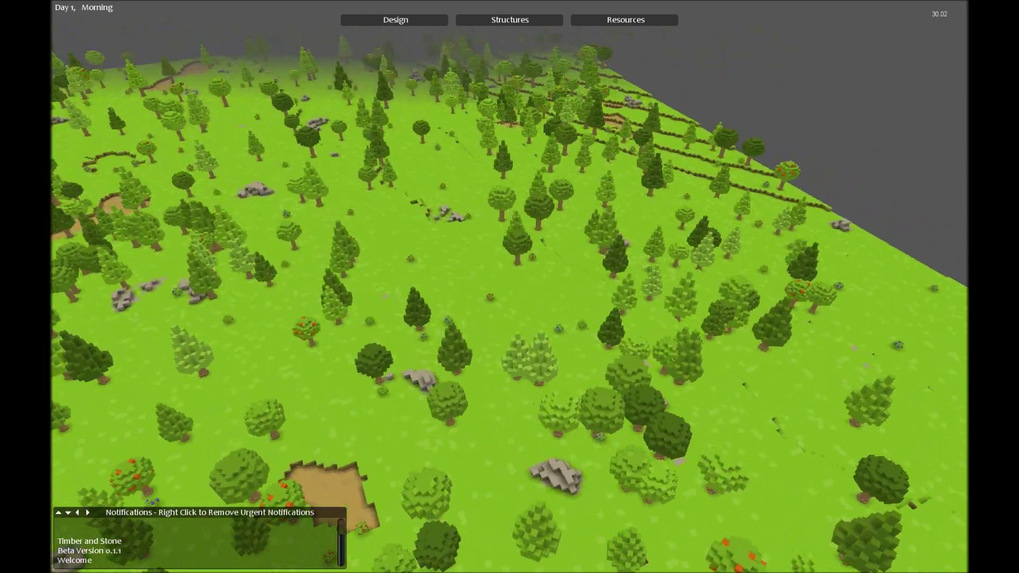
Survey the dirt patches, terraced escarpments and dense forest, then return to the settlement.
key(w)
key(w)
key(w)
key(w)
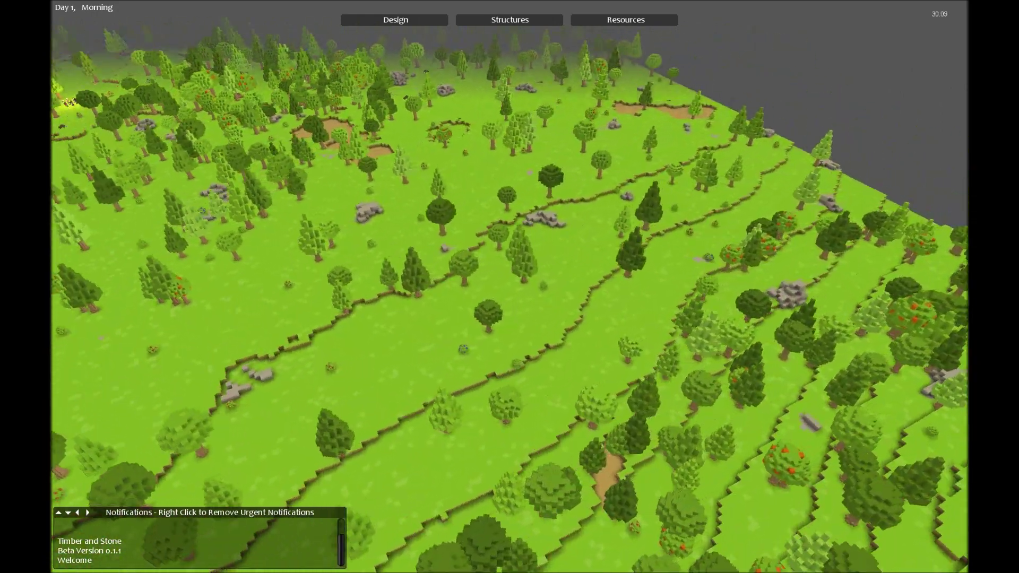
key(w)
key(w)
key(w)
key(w)
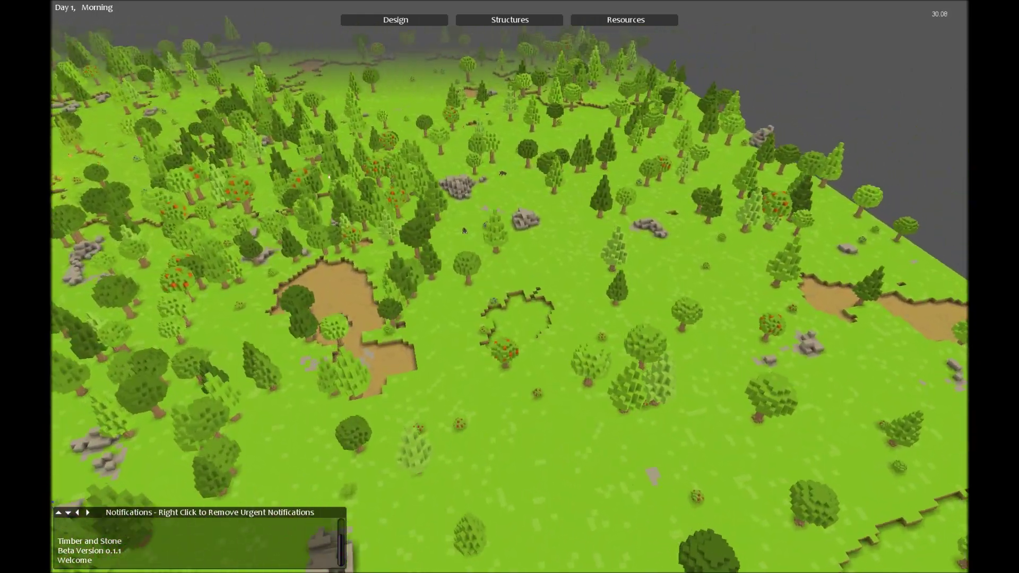
key(w)
key(w)
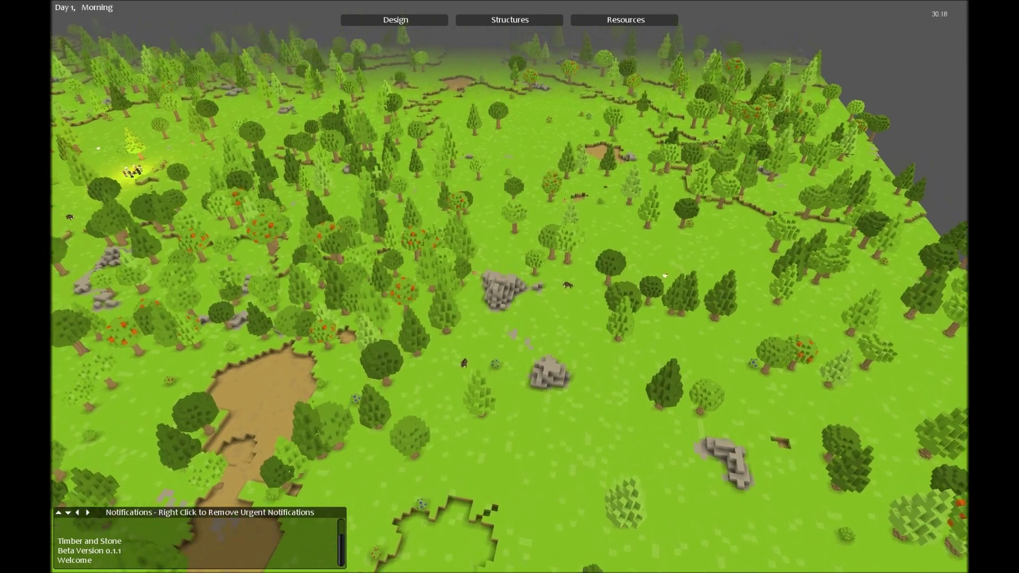
key(w)
key(w)
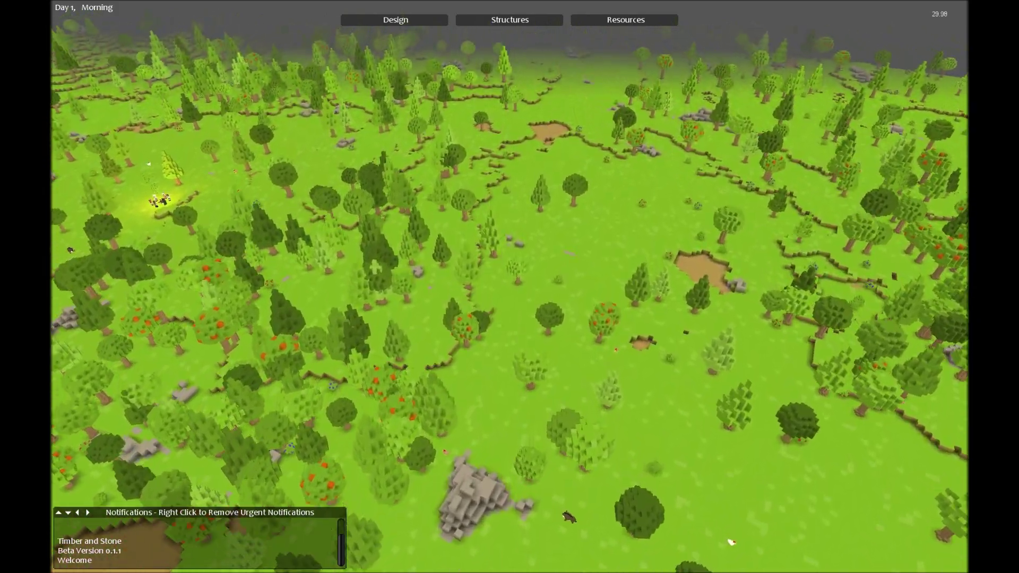
key(w)
key(w)
key(w)
key(w)
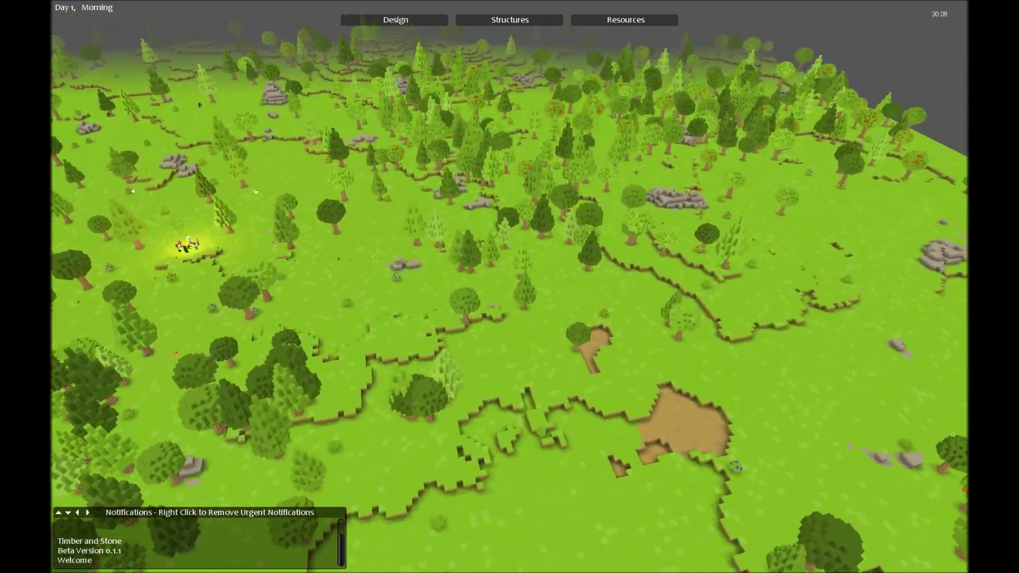
key(w)
key(w)
key(w)
key(w)
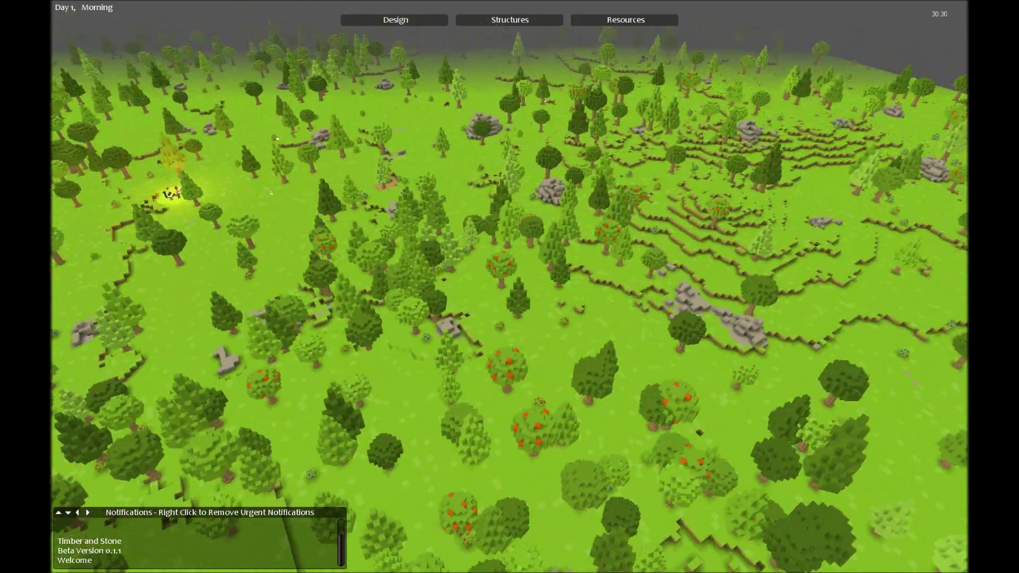
key(w)
key(w)
scroll(529, 199, up, 3)
scroll(478, 207, up, 3)
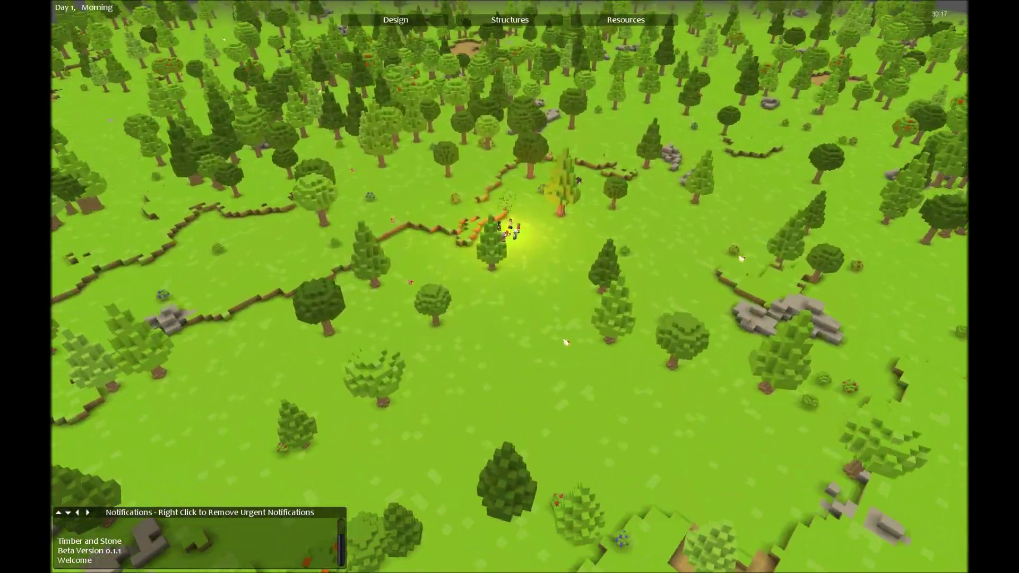
scroll(446, 216, up, 3)
scroll(405, 218, up, 3)
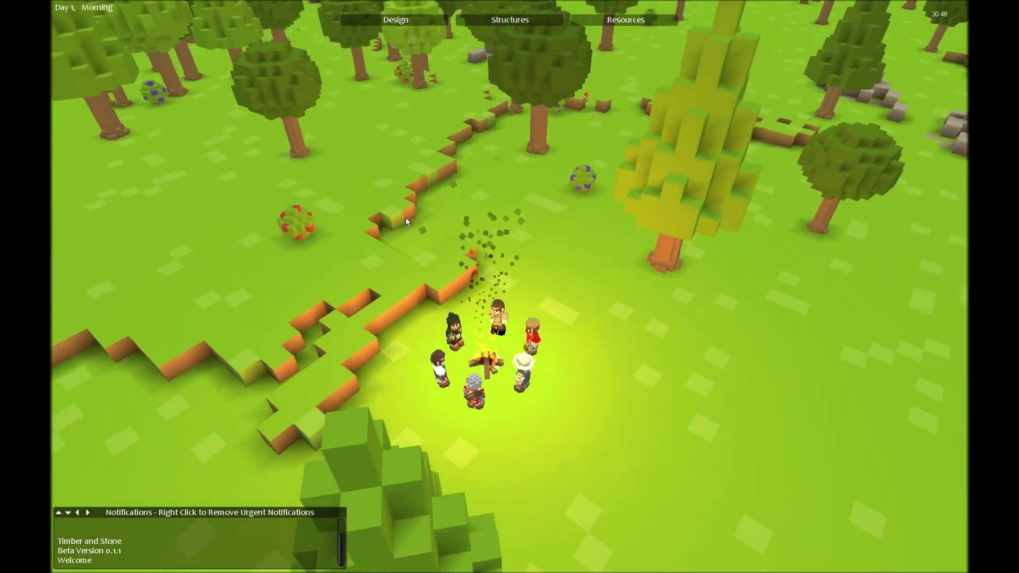
key(w)
key(w)
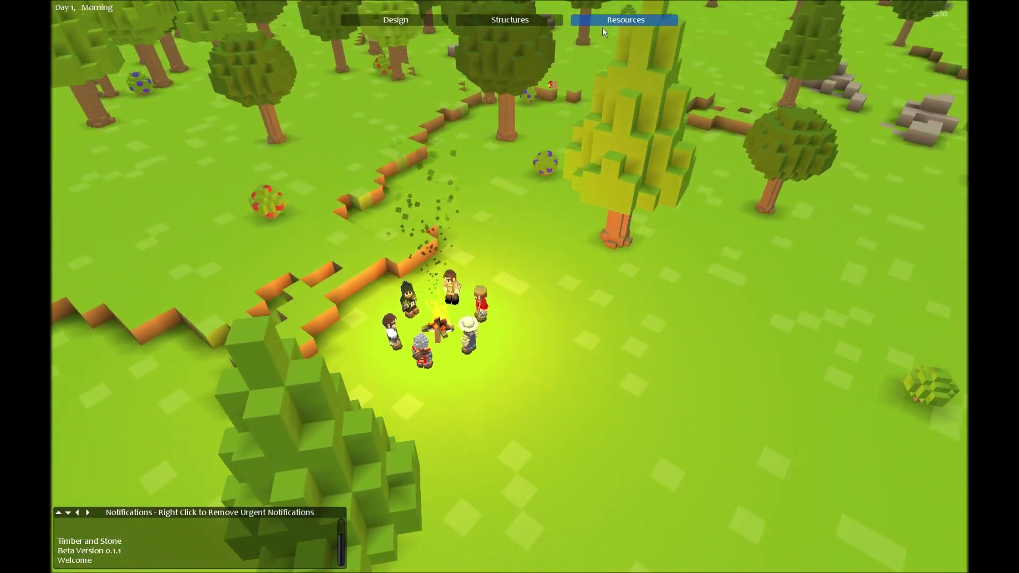
click(626, 19)
scroll(432, 103, down, 5)
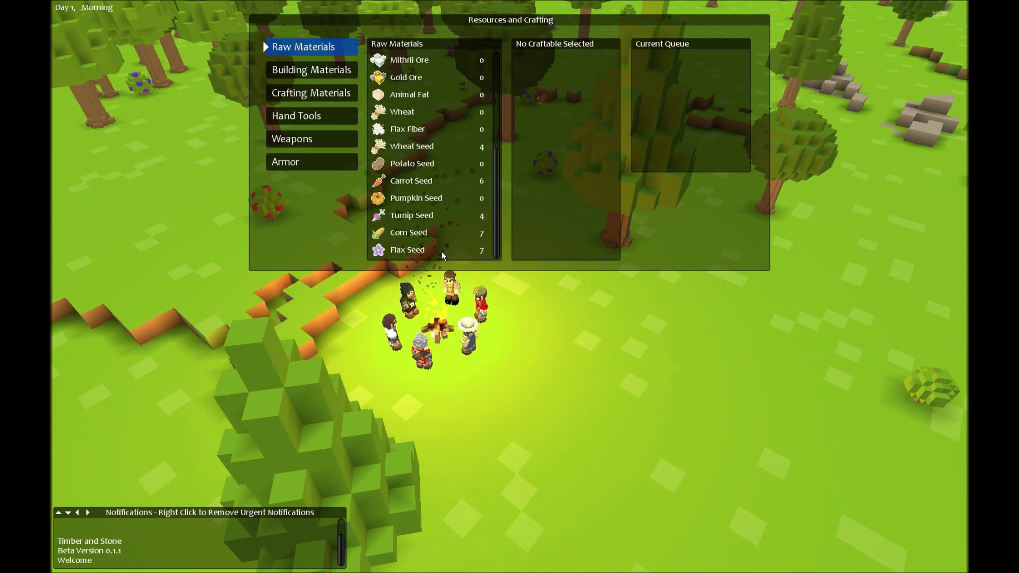
click(311, 70)
click(311, 93)
click(311, 115)
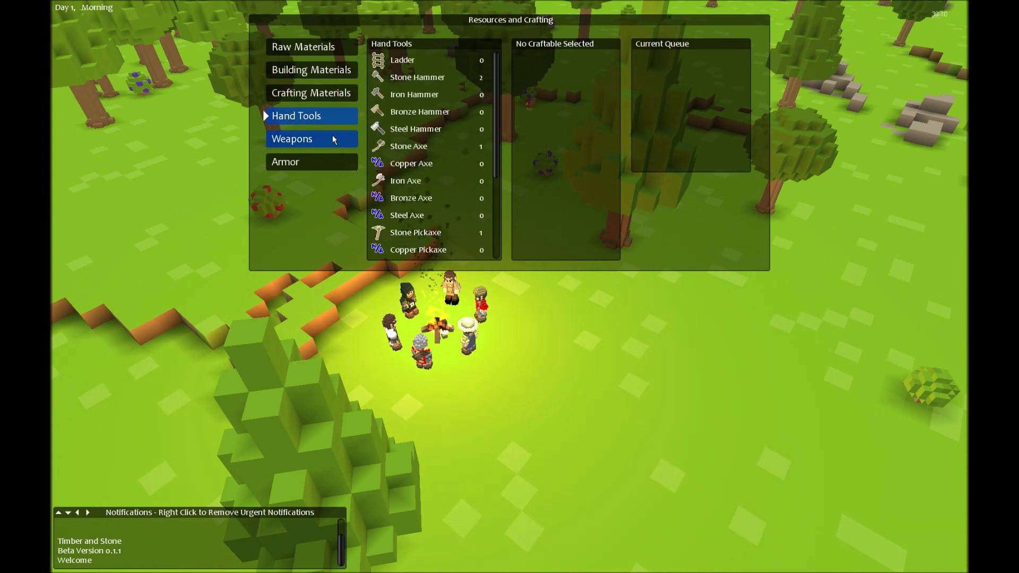
click(312, 139)
key(Escape)
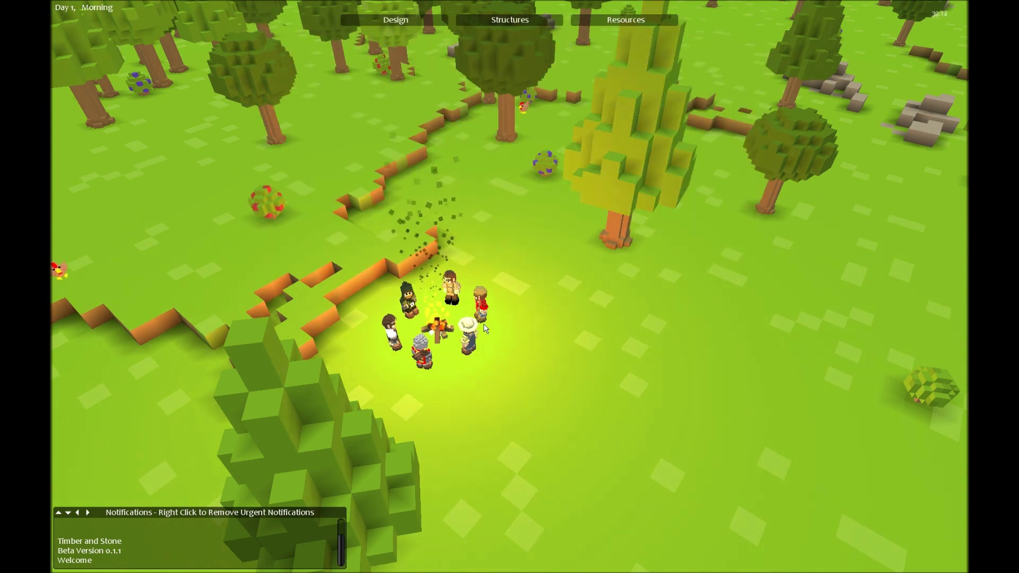
Equip the archer with Stone Tipped Arrows and the Shortbow.
click(452, 363)
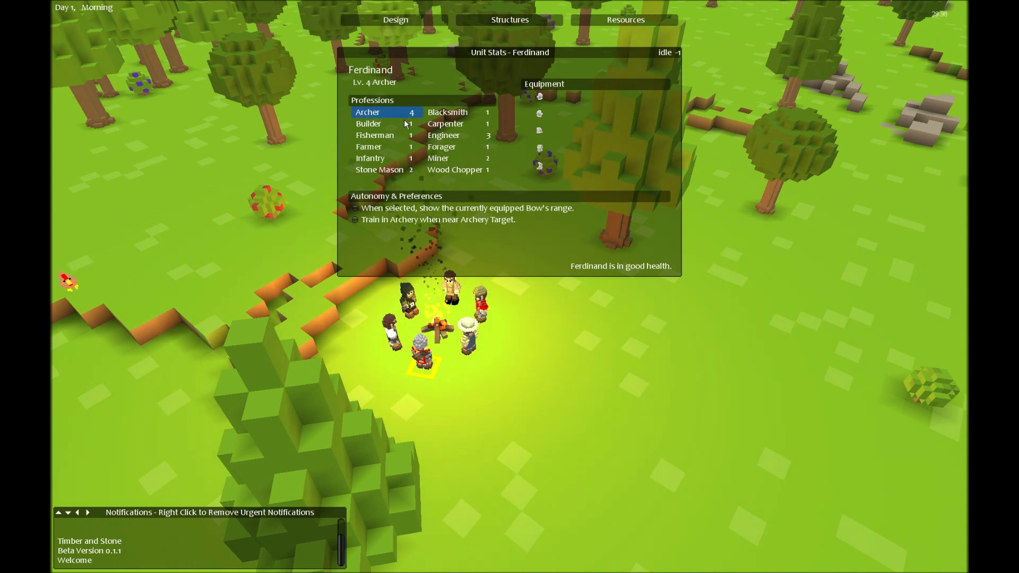
click(355, 208)
click(540, 96)
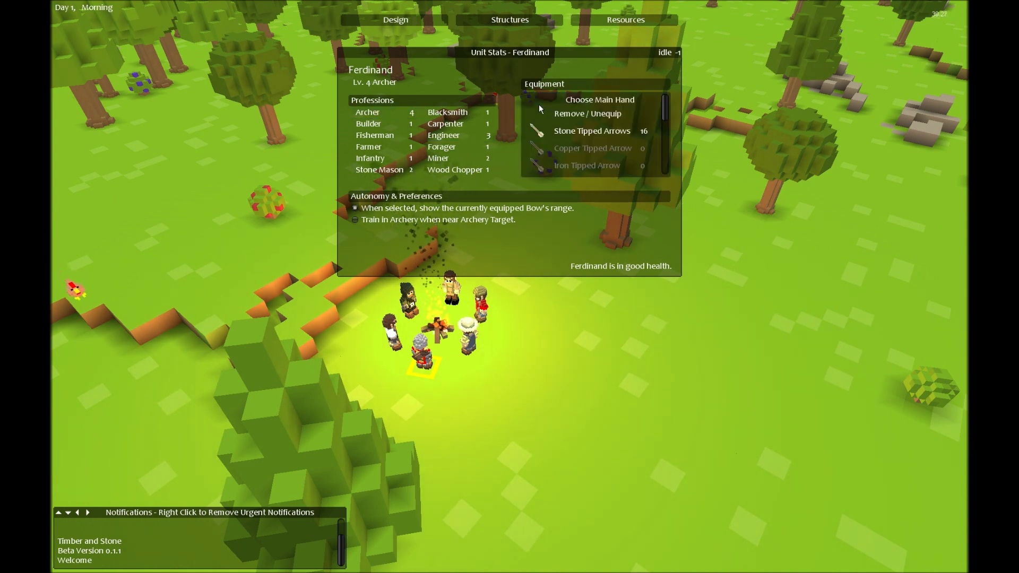
click(590, 128)
click(595, 132)
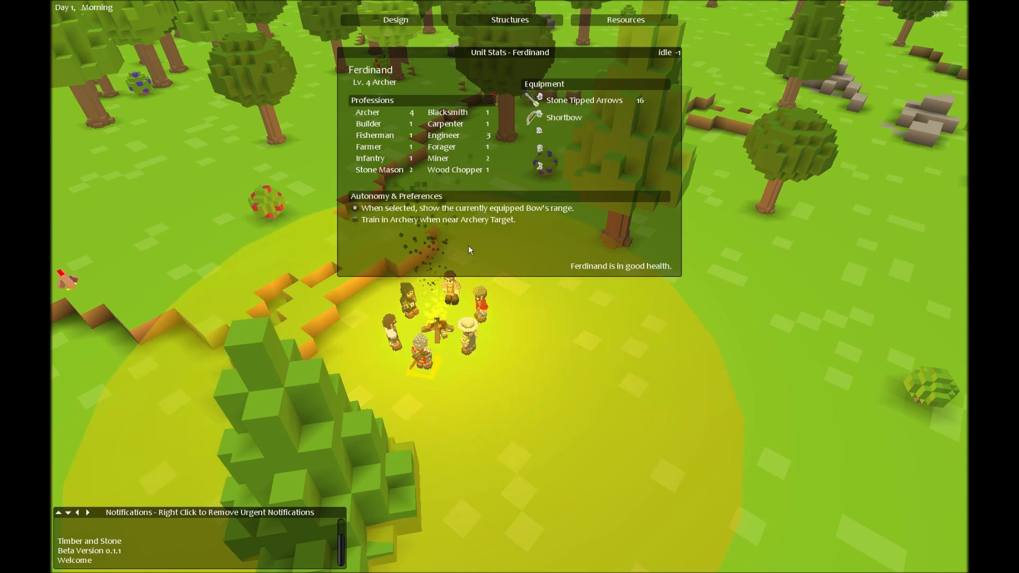
click(469, 245)
Inspect the forager, recheck the archer's off-hand item, then open the miner Lars's stats.
click(430, 322)
click(533, 171)
click(563, 117)
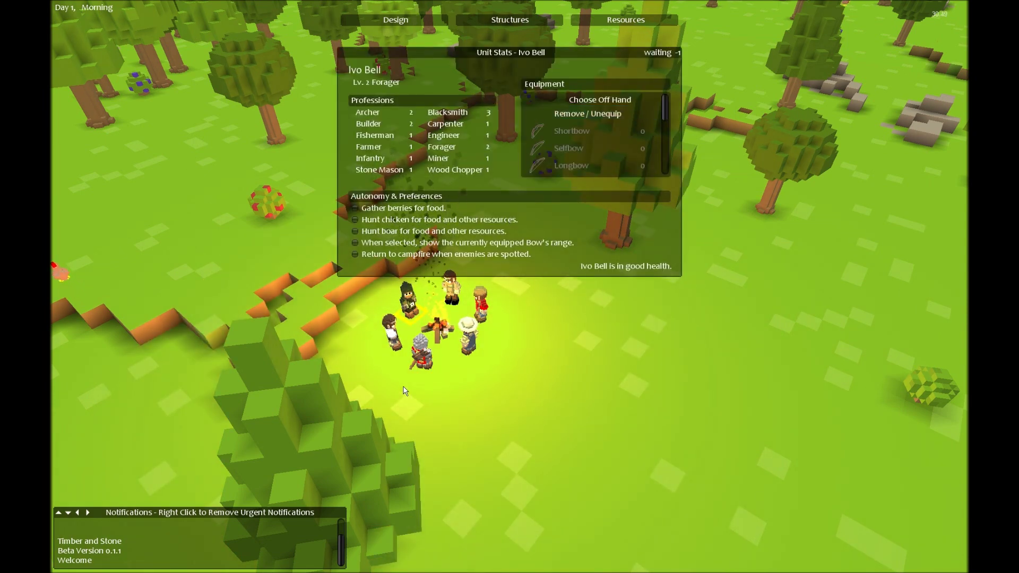
click(446, 239)
click(423, 350)
click(570, 123)
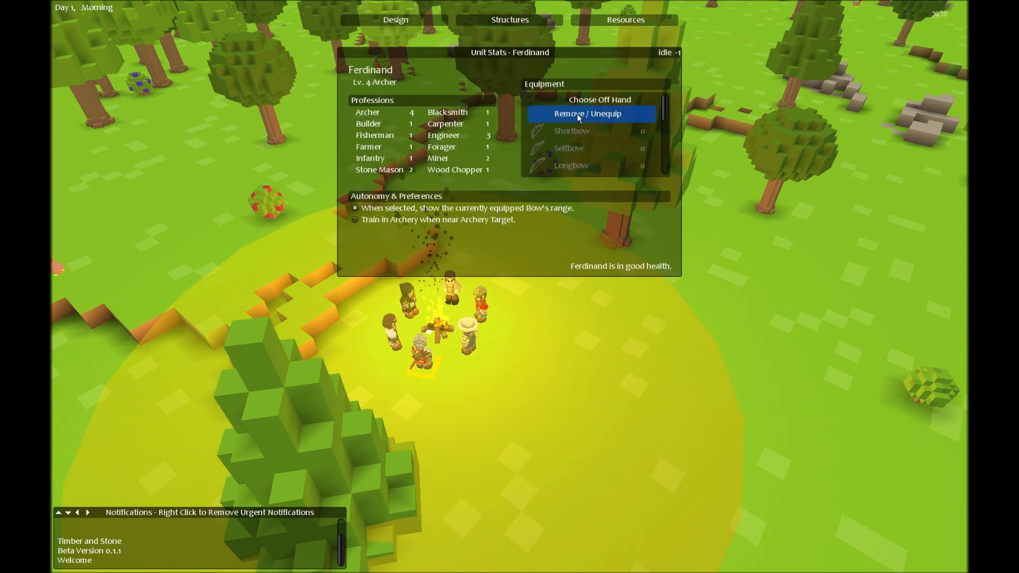
click(459, 261)
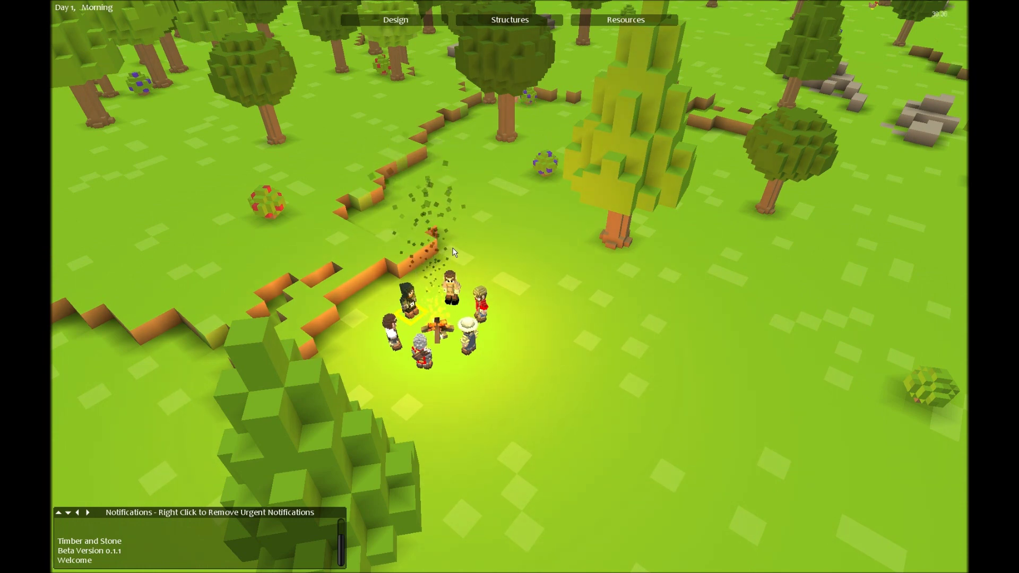
click(454, 255)
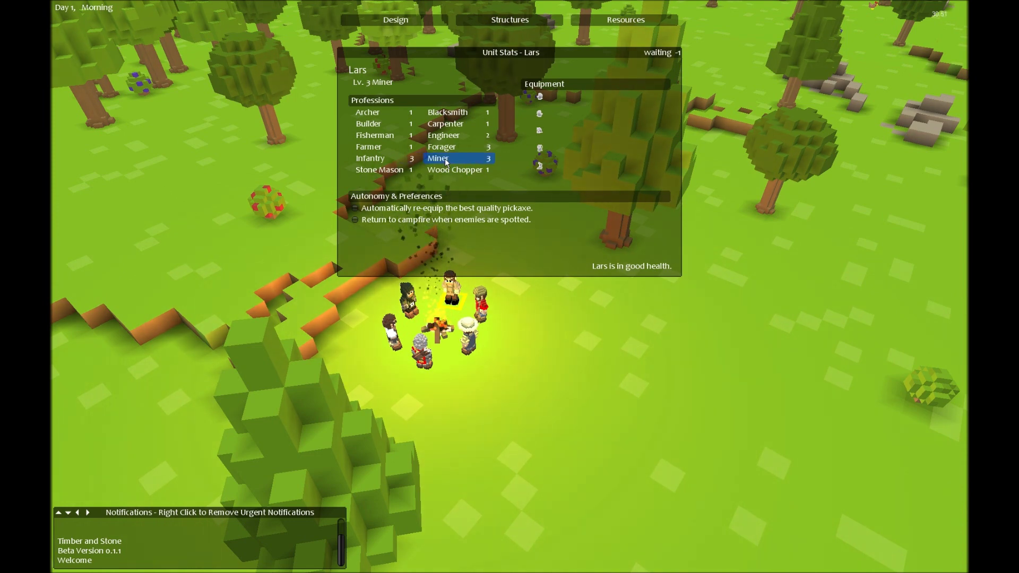
Review the stats of the forager, farmer, wood chopper, builder and archer settlers.
click(398, 259)
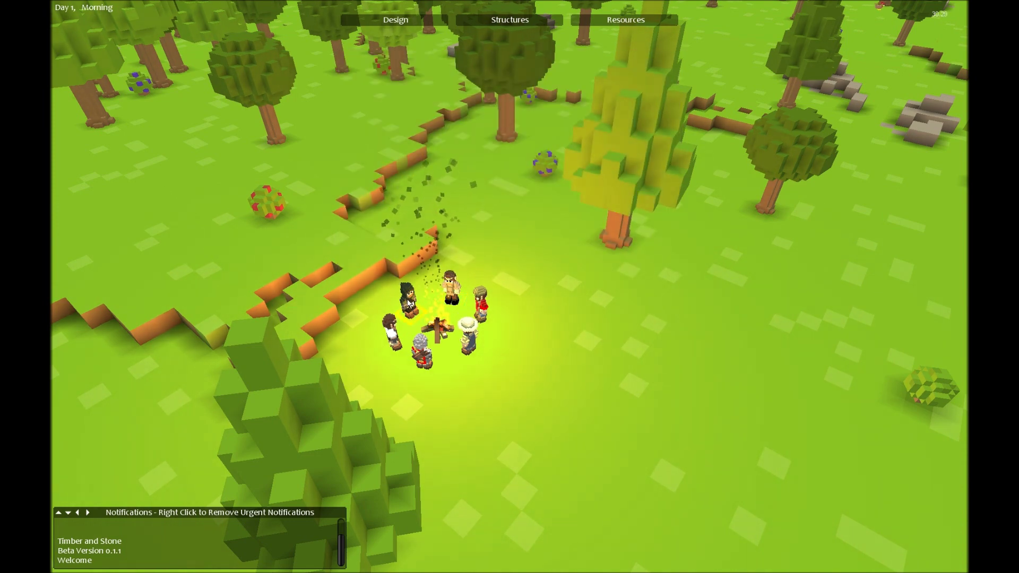
click(409, 301)
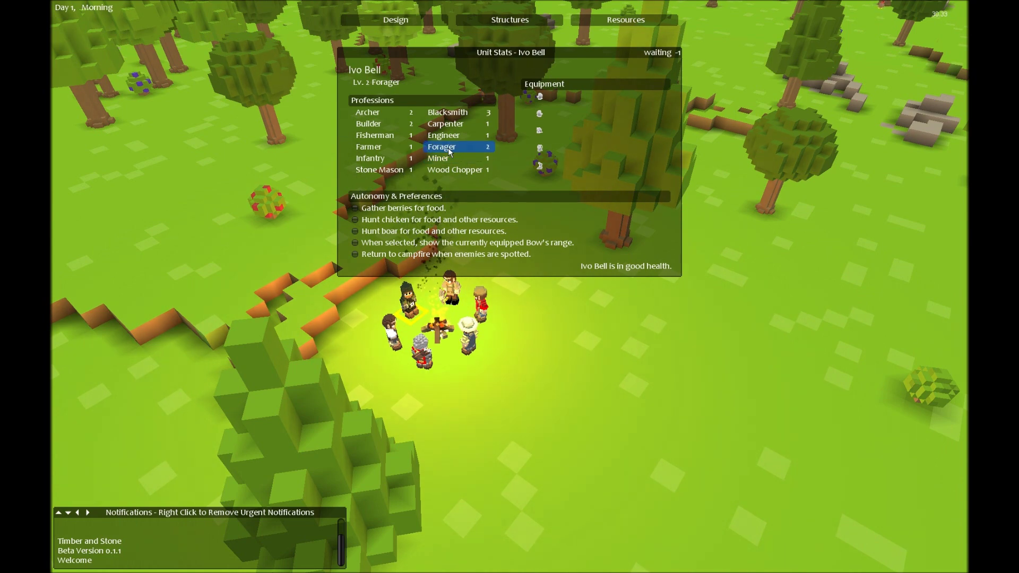
click(469, 331)
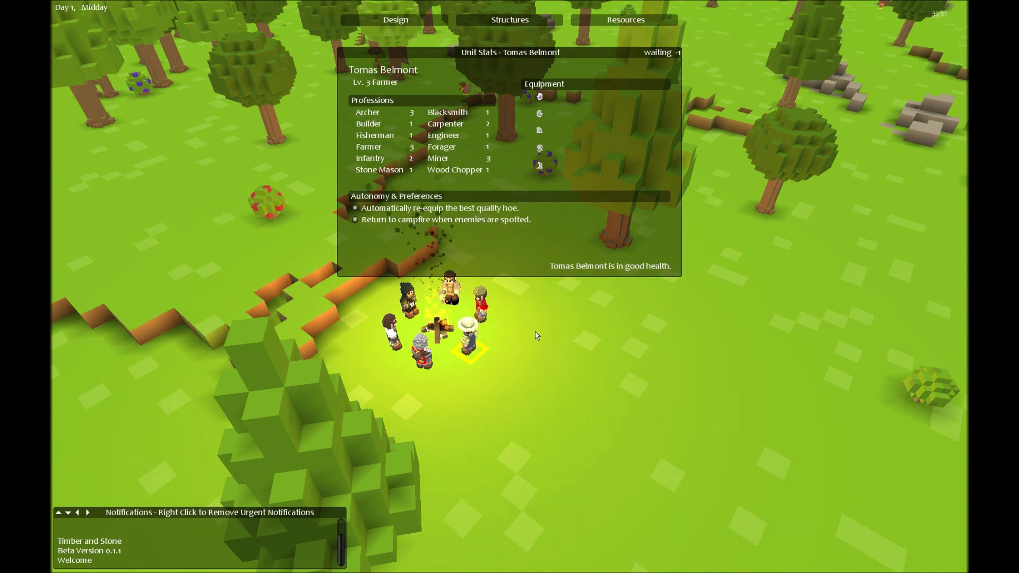
click(438, 302)
click(481, 306)
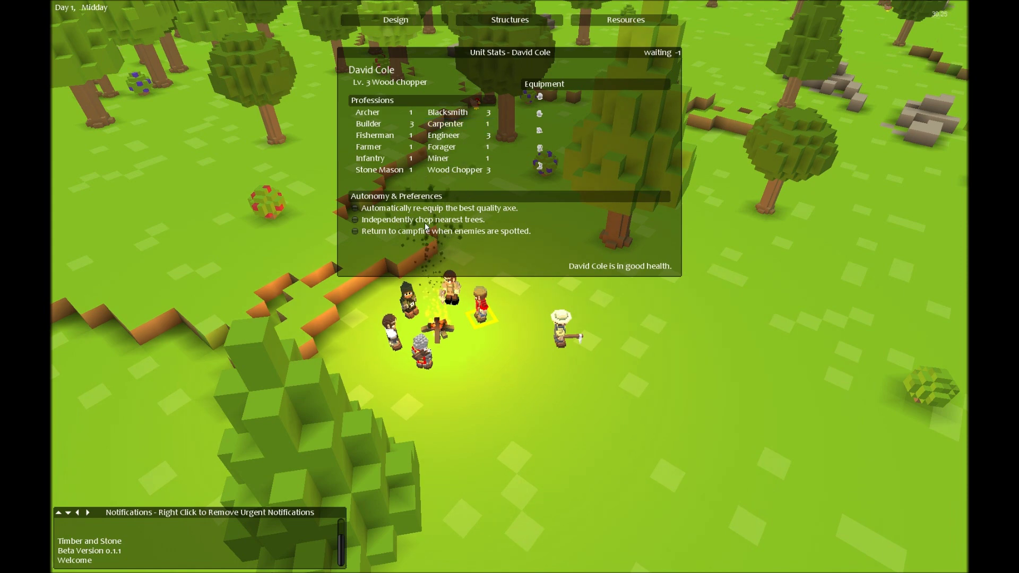
click(390, 334)
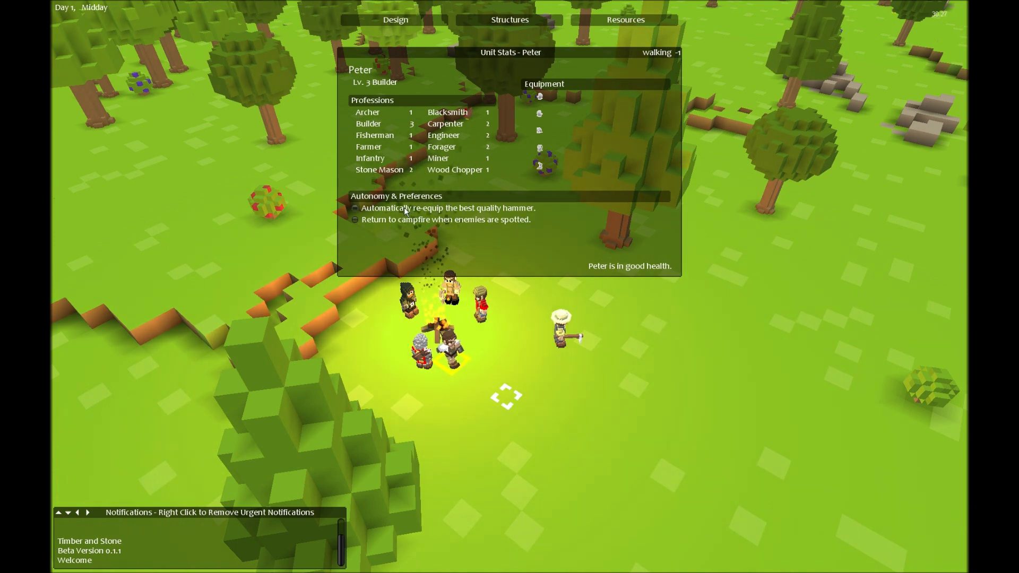
key(Escape)
click(422, 351)
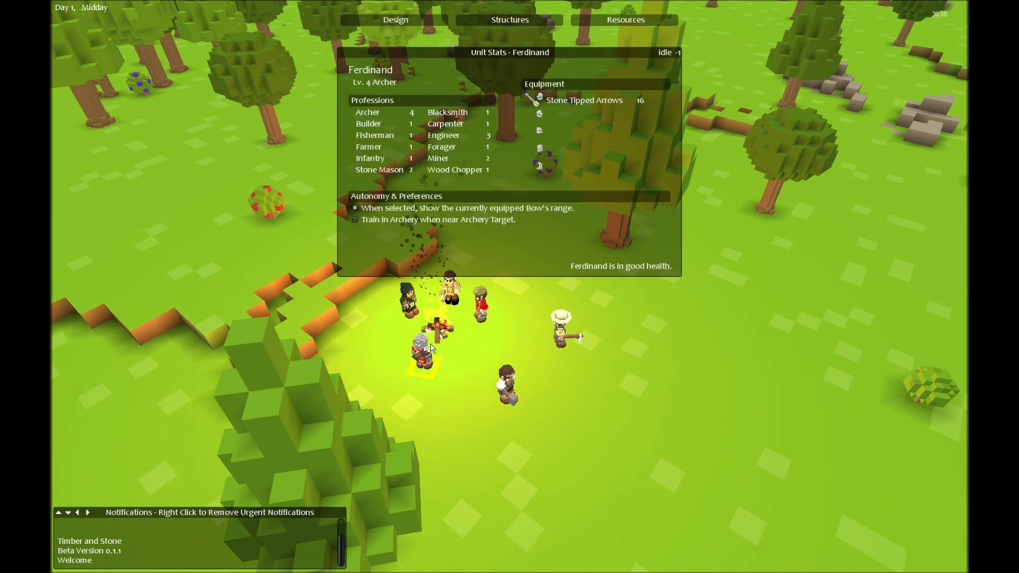
key(Escape)
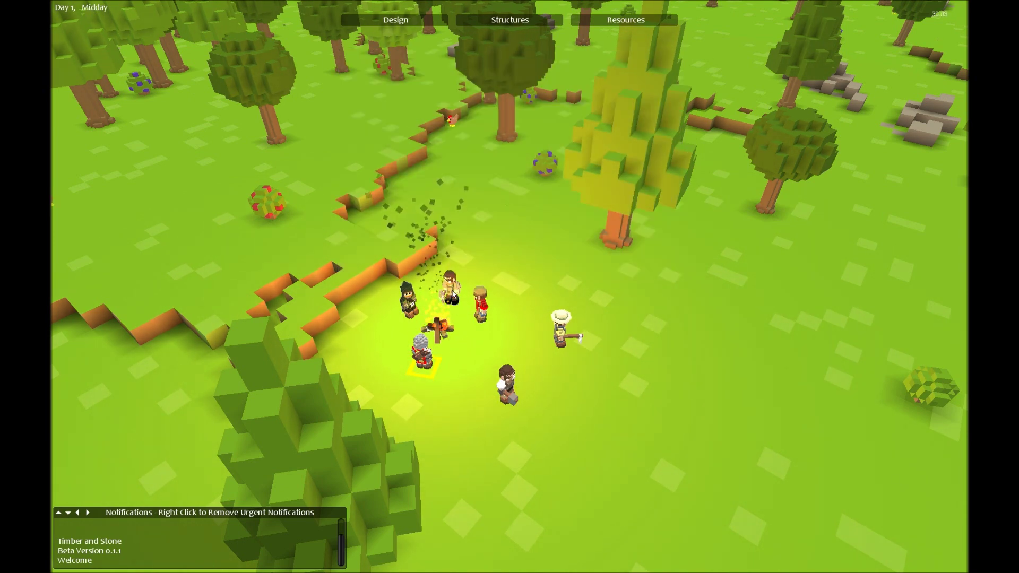
click(446, 287)
click(509, 387)
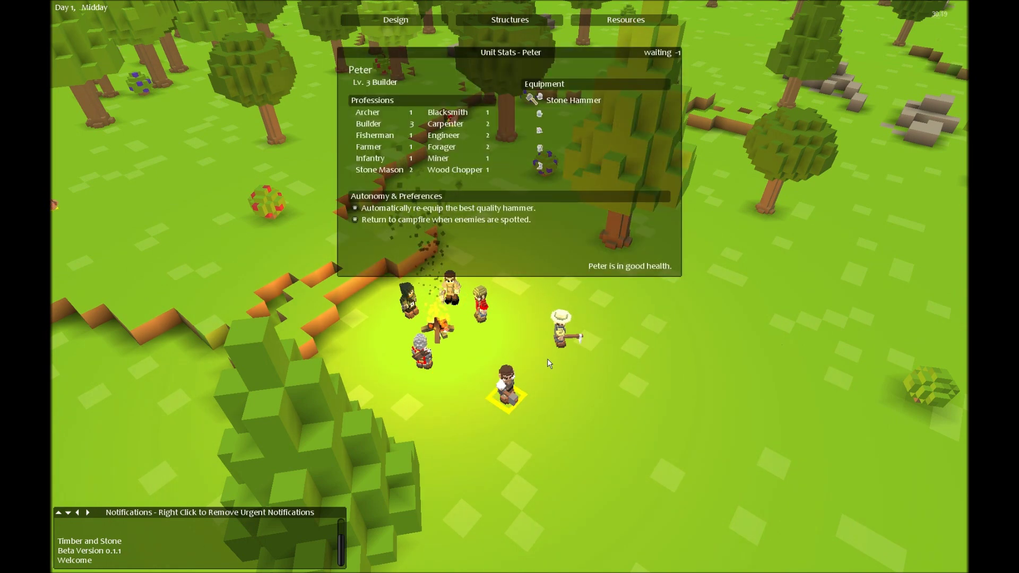
key(Escape)
Recheck the white-hat settler, miner, builder and forager stats.
click(561, 335)
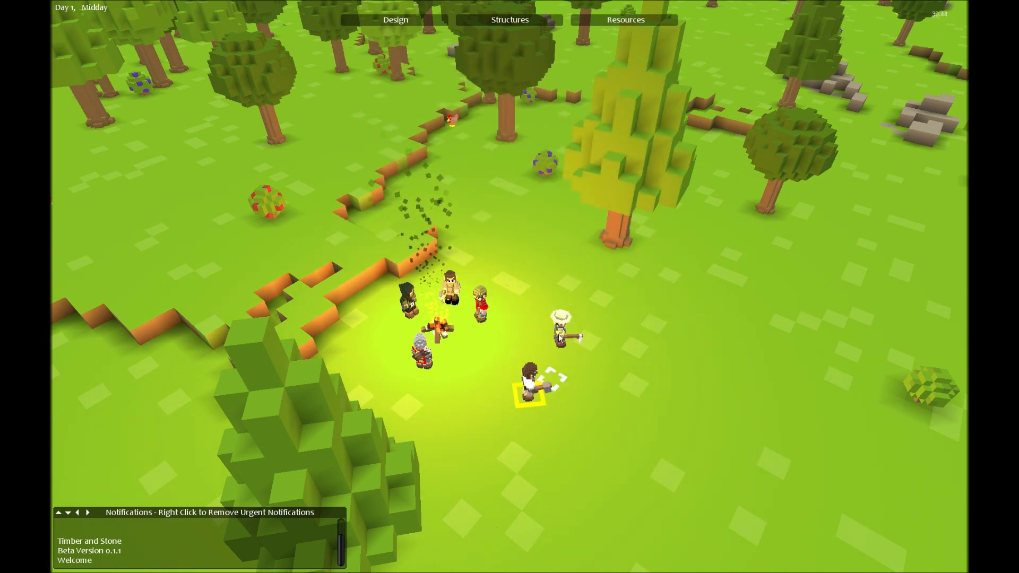
click(458, 291)
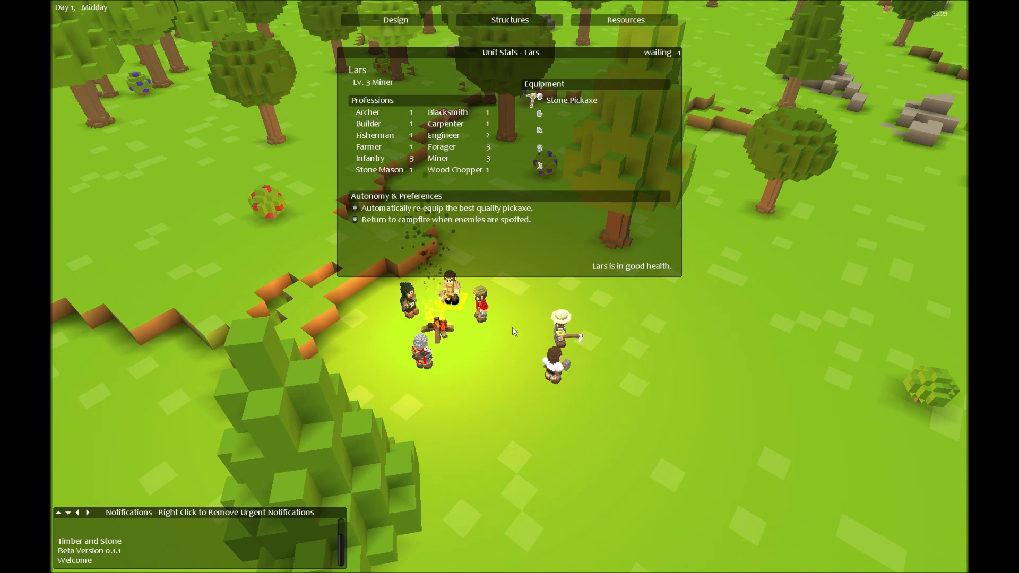
click(555, 369)
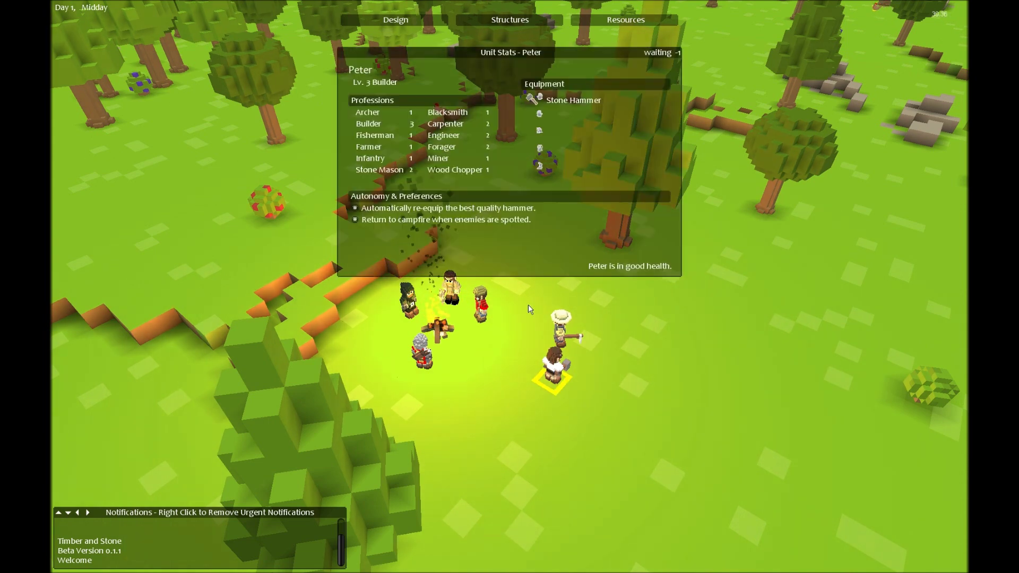
key(Escape)
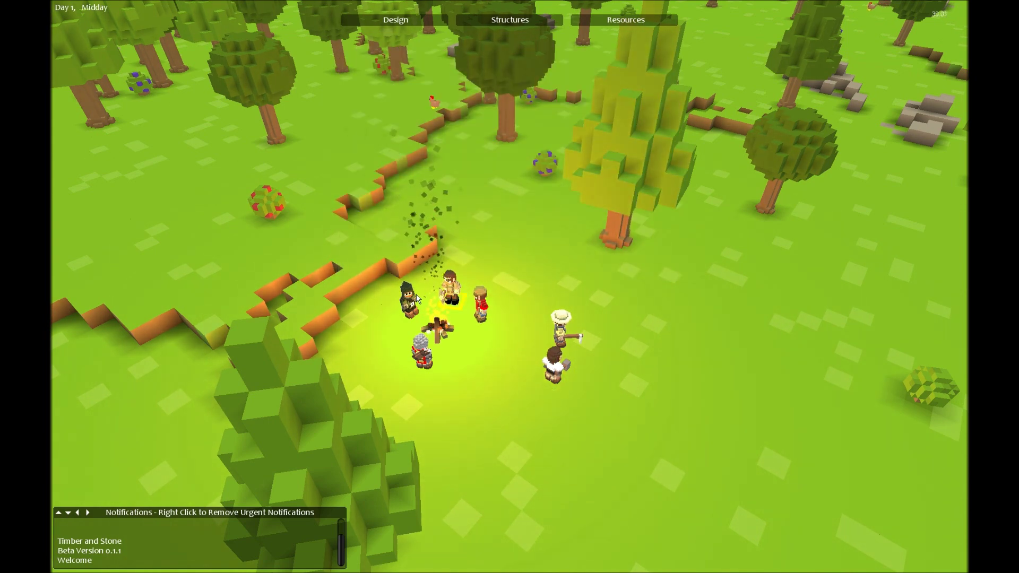
click(449, 293)
click(449, 293)
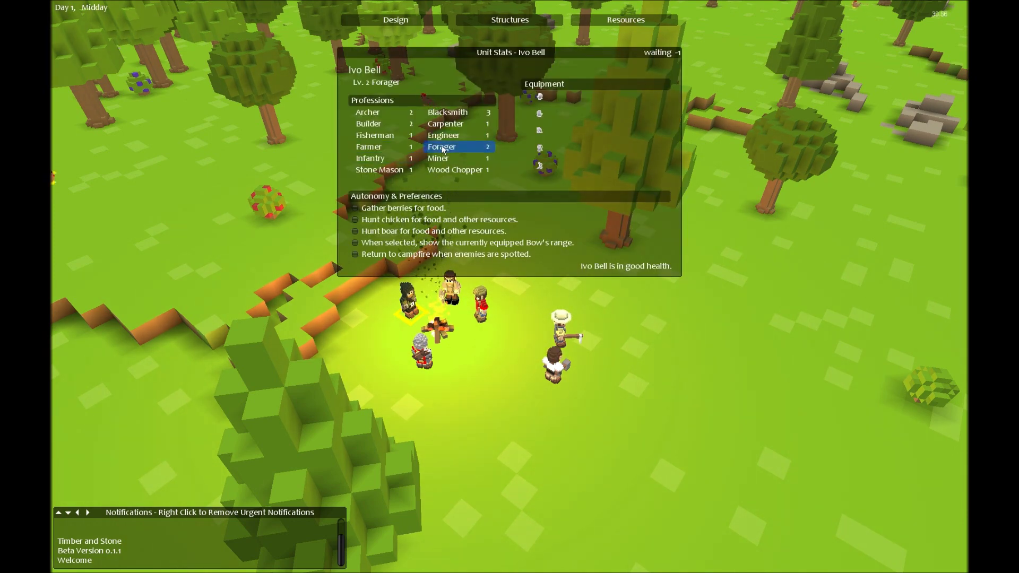
key(Tab)
key(Tab)
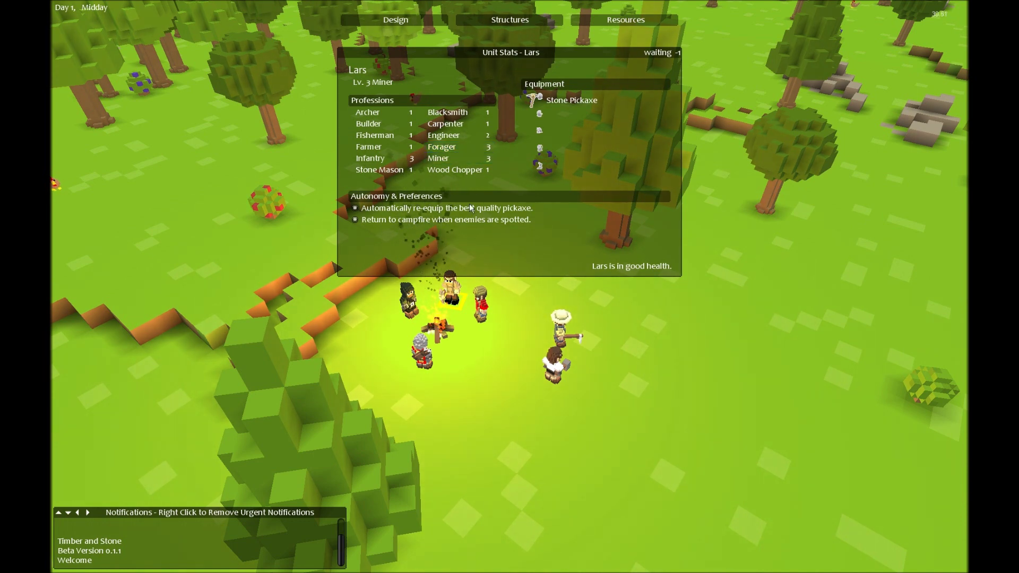
Make Lars a Forager who gathers berries and holds Stone Tipped Arrows.
click(472, 147)
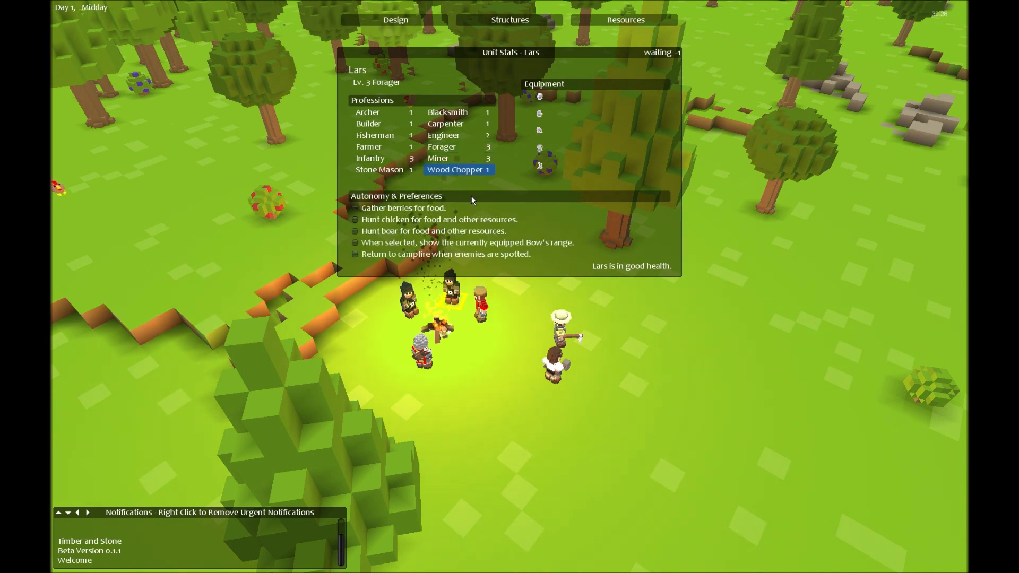
click(392, 208)
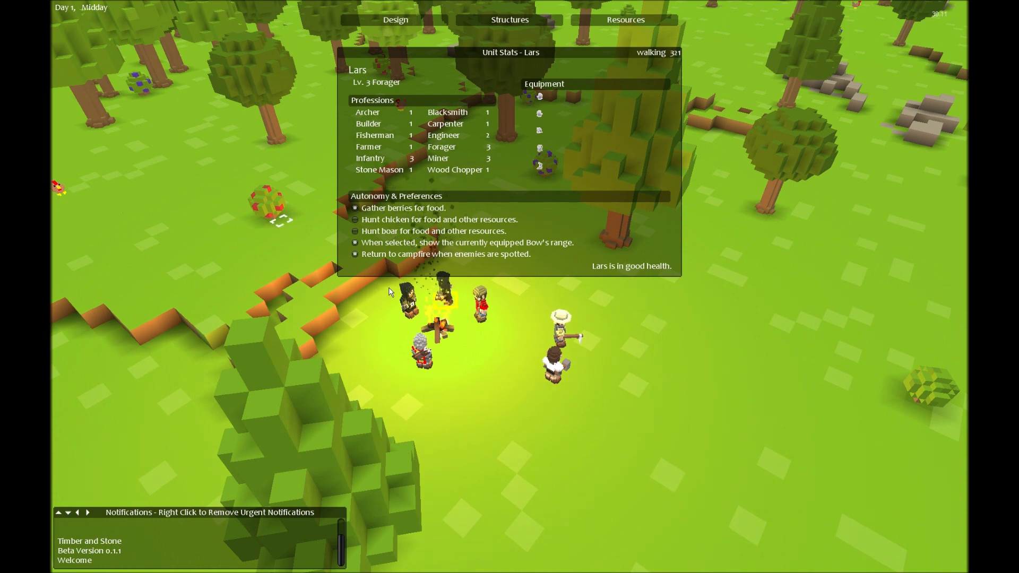
click(541, 97)
click(571, 131)
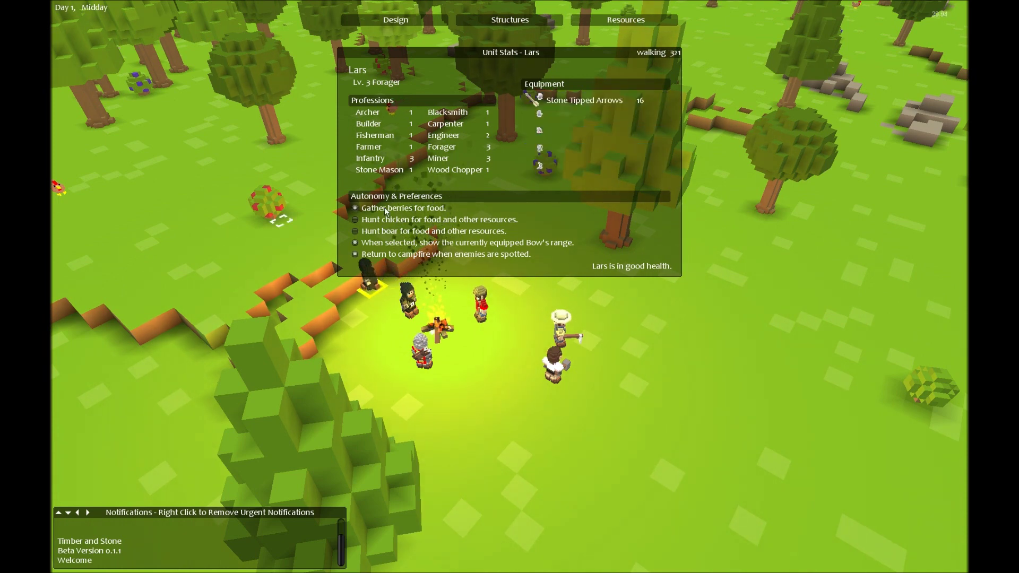
key(Escape)
Review the original forager (now miner), wood chopper and archer stats.
click(480, 303)
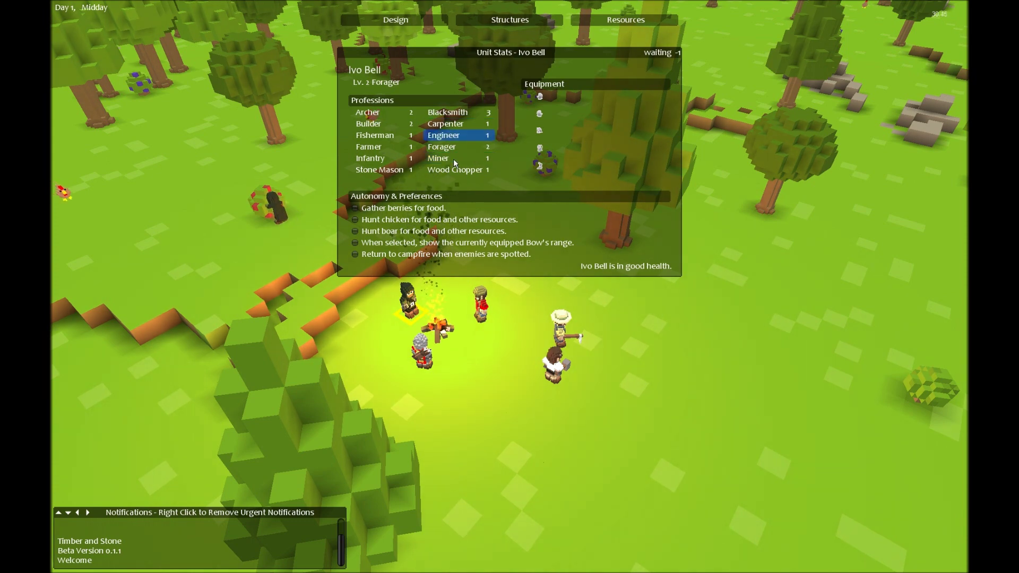
key(Escape)
click(481, 302)
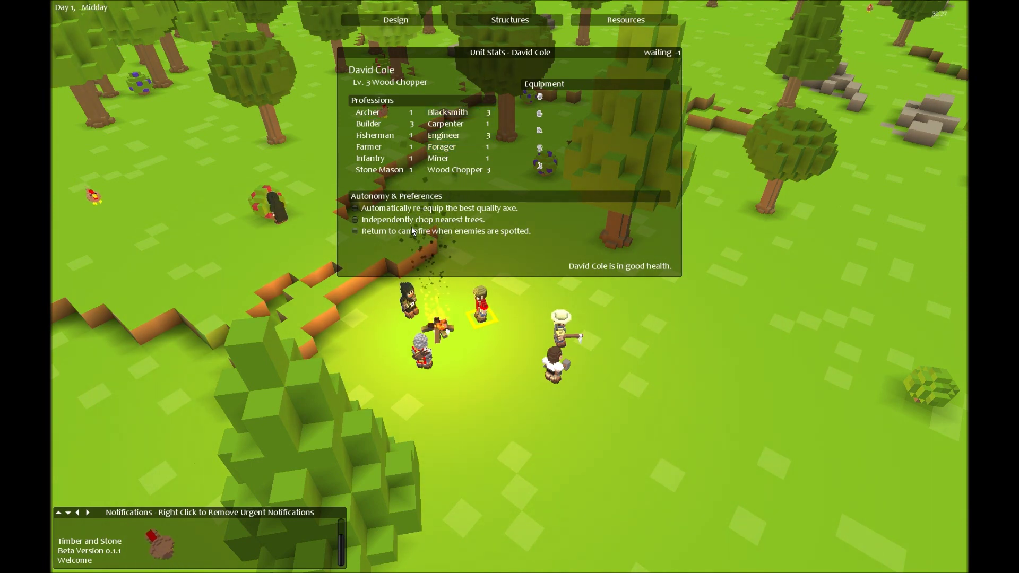
key(Escape)
key(Tab)
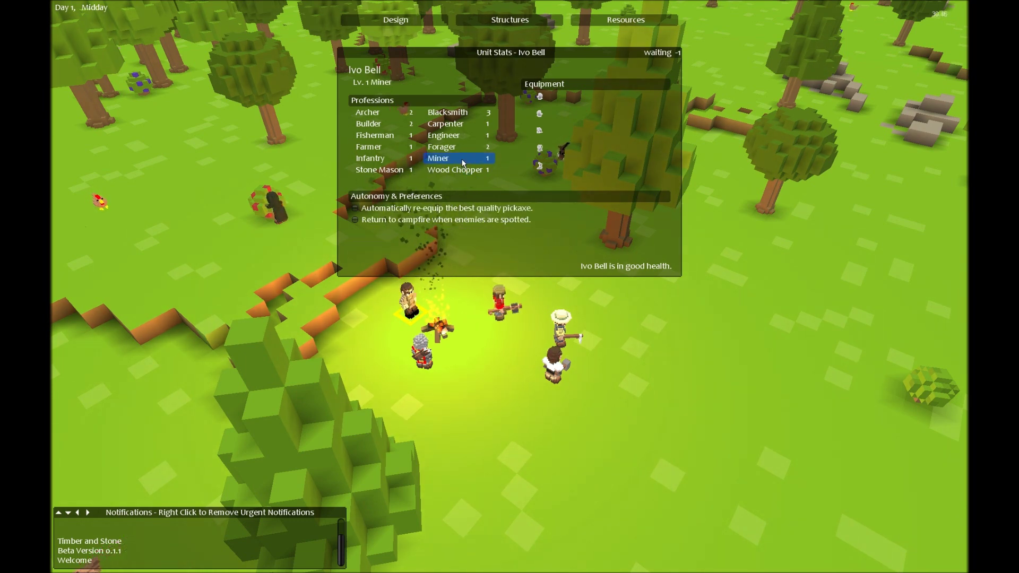
key(Escape)
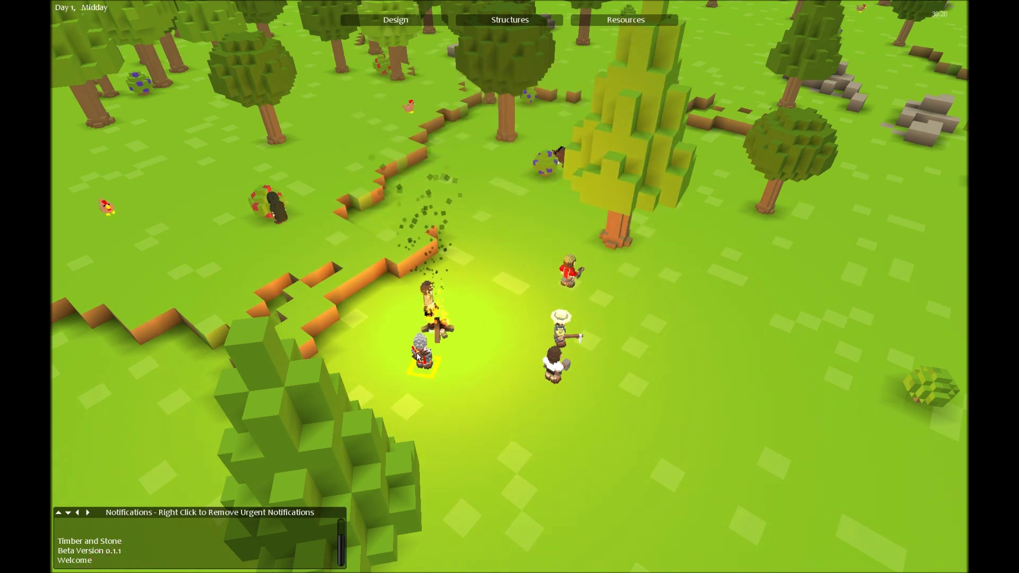
click(428, 302)
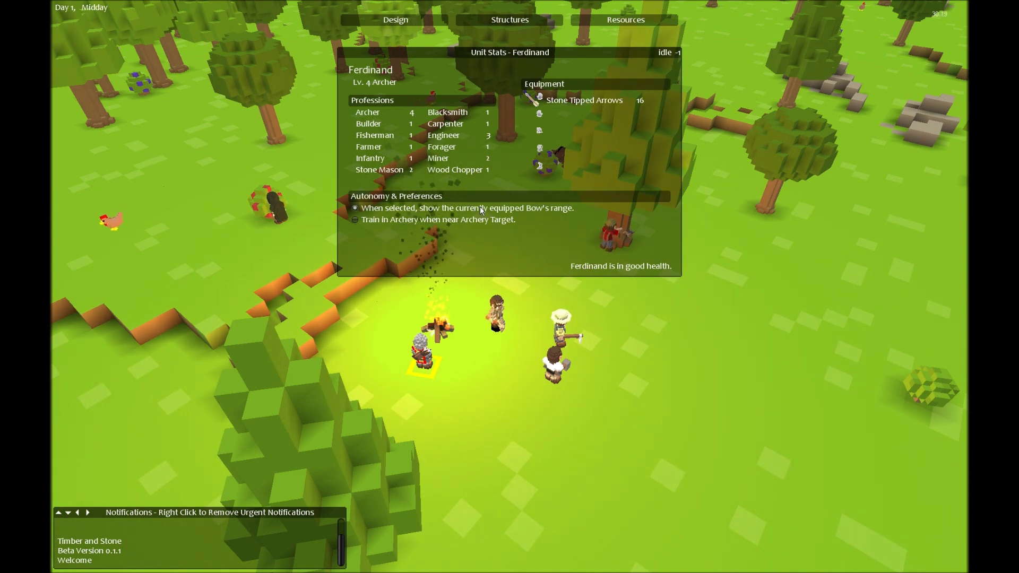
key(Escape)
click(495, 317)
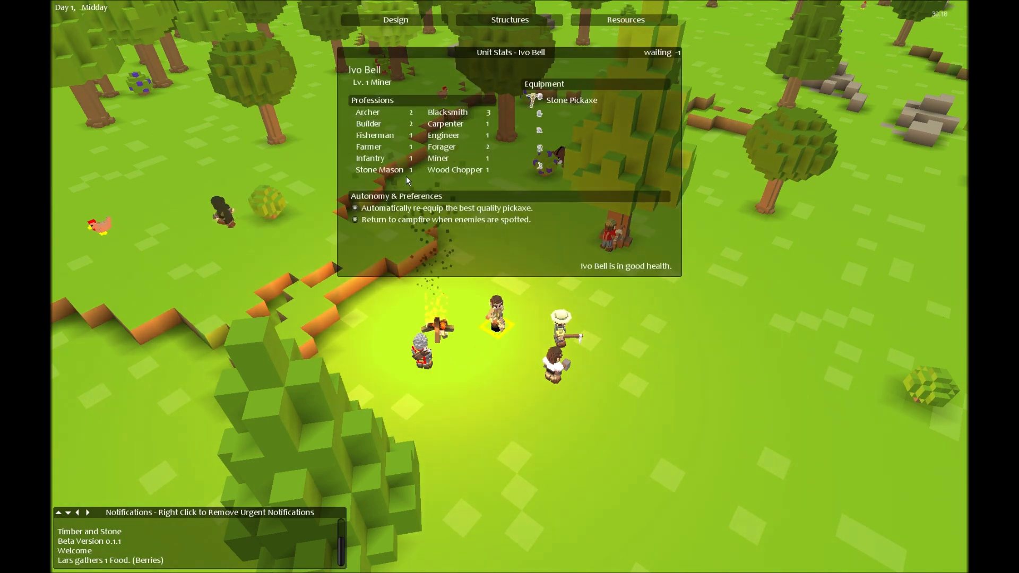
key(Escape)
Change Ferdinand the archer's profession to Miner and check the other new miner.
click(426, 344)
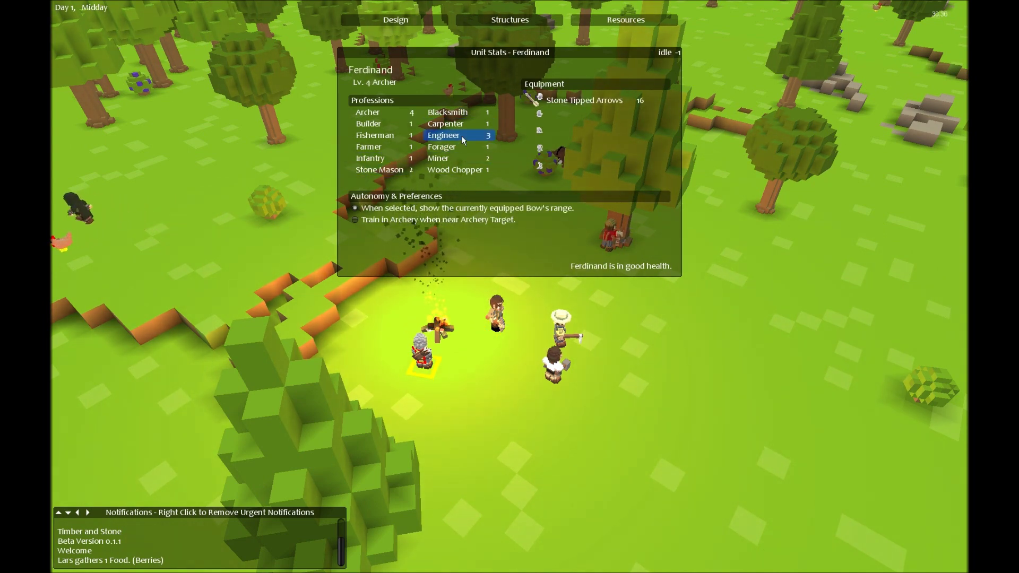
click(446, 157)
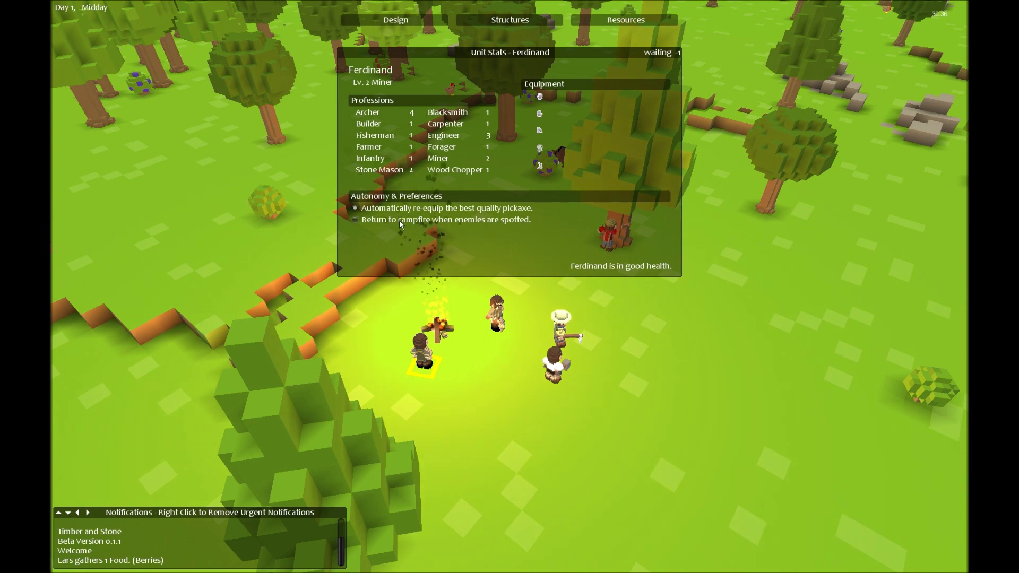
key(Escape)
click(496, 319)
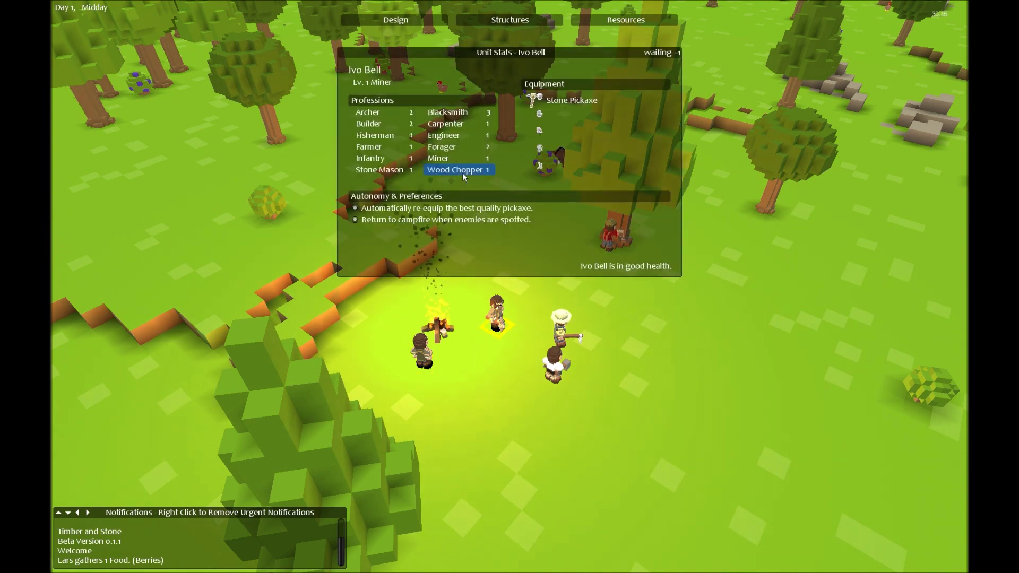
key(Escape)
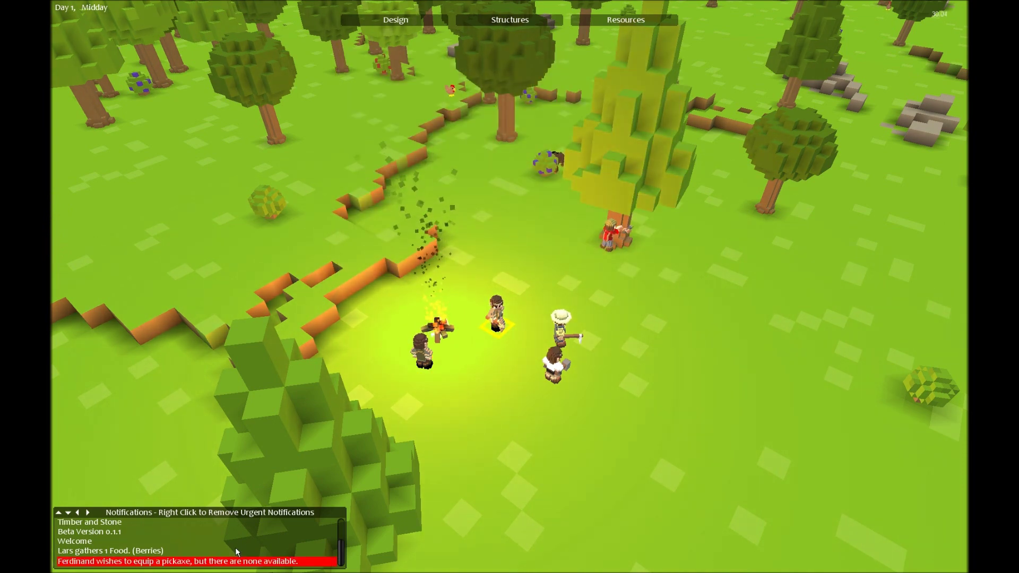
Check the Stone Pickaxe recipe under hand tools in the Resources and Crafting overview.
click(600, 22)
scroll(319, 398, down, 3)
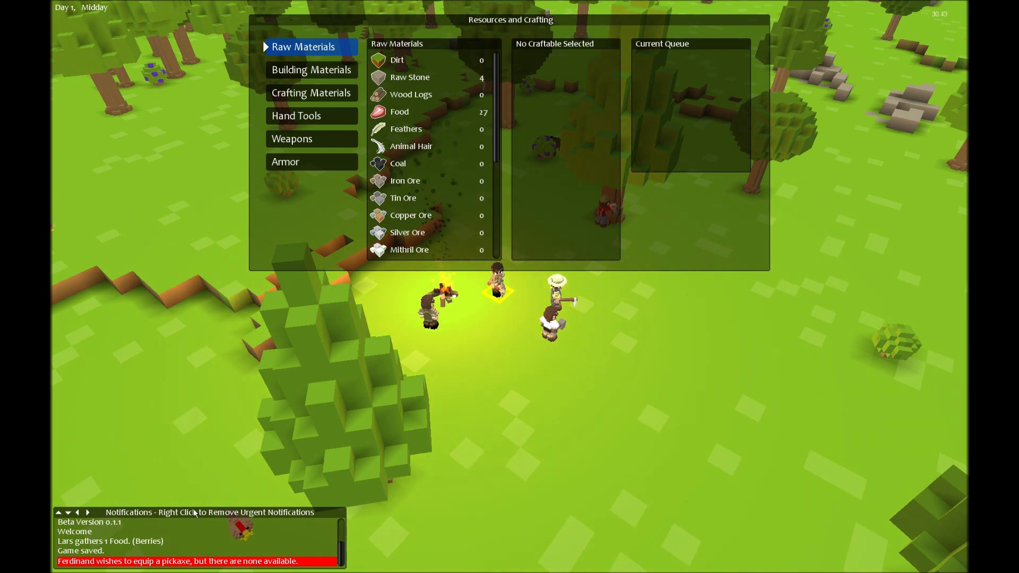
scroll(319, 398, up, 3)
click(297, 116)
click(291, 138)
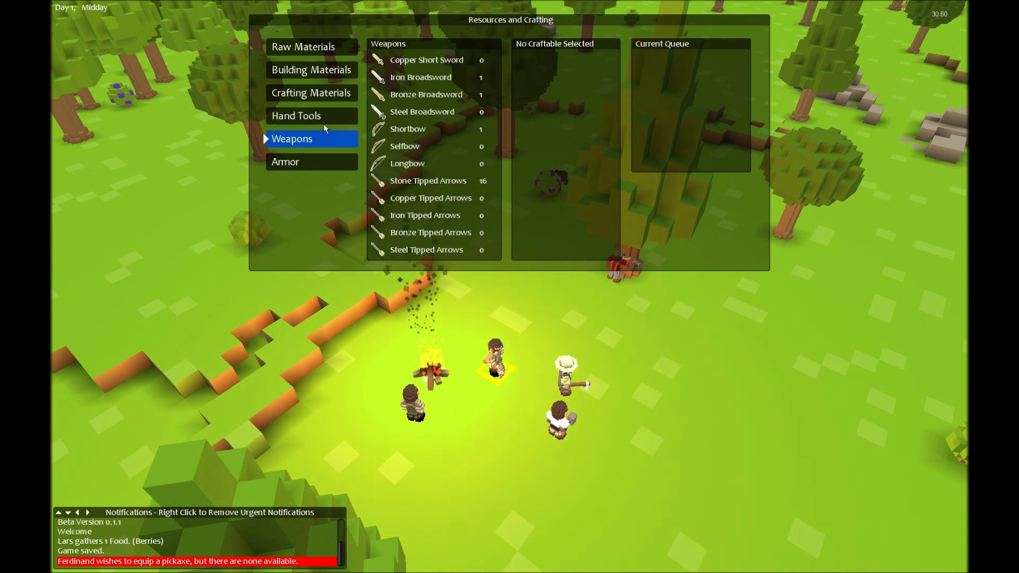
click(296, 115)
click(431, 233)
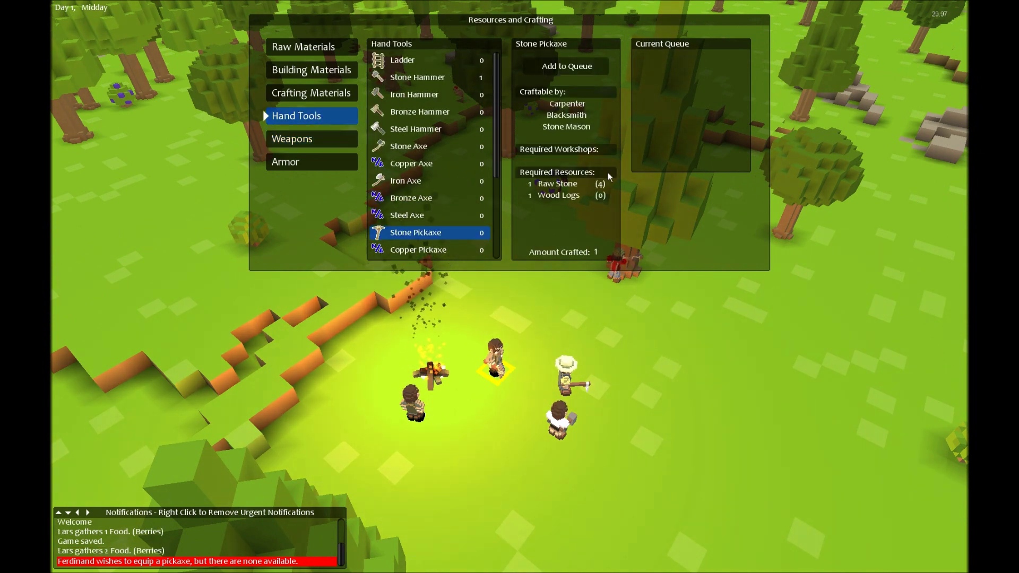
key(Escape)
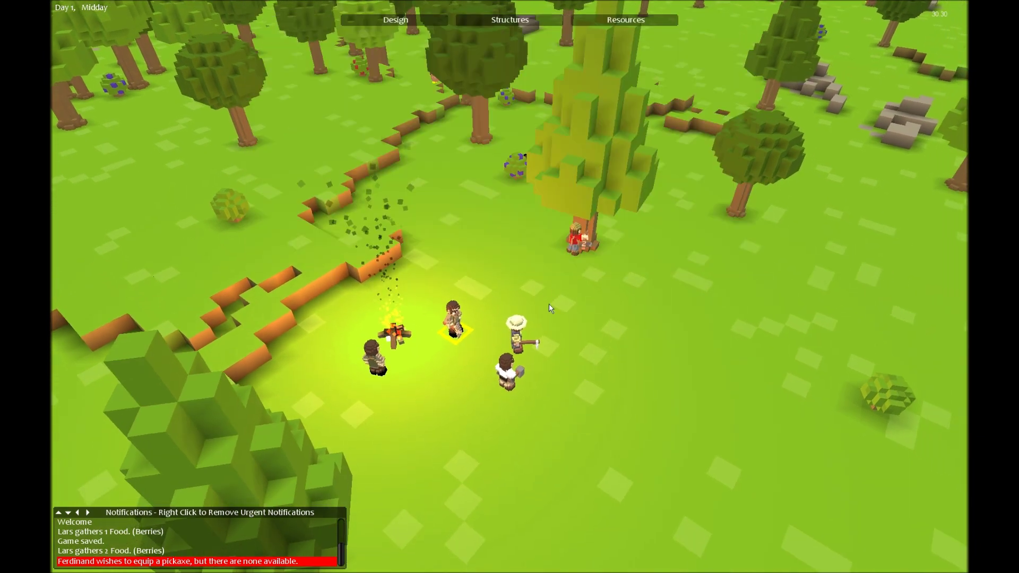
Inspect the campfire settlers to find the one holding the Stone Pickaxe.
click(558, 367)
click(559, 299)
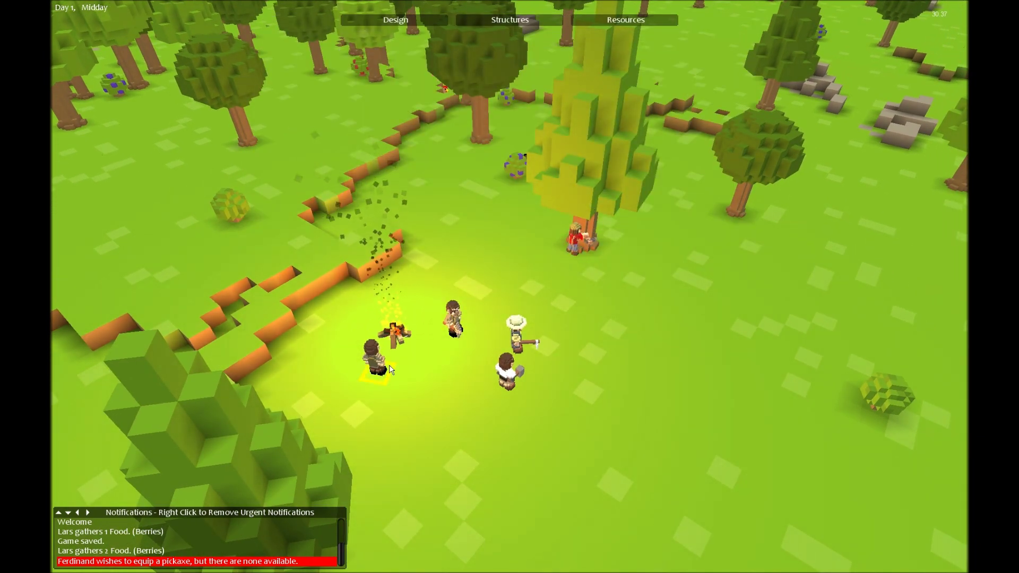
click(374, 359)
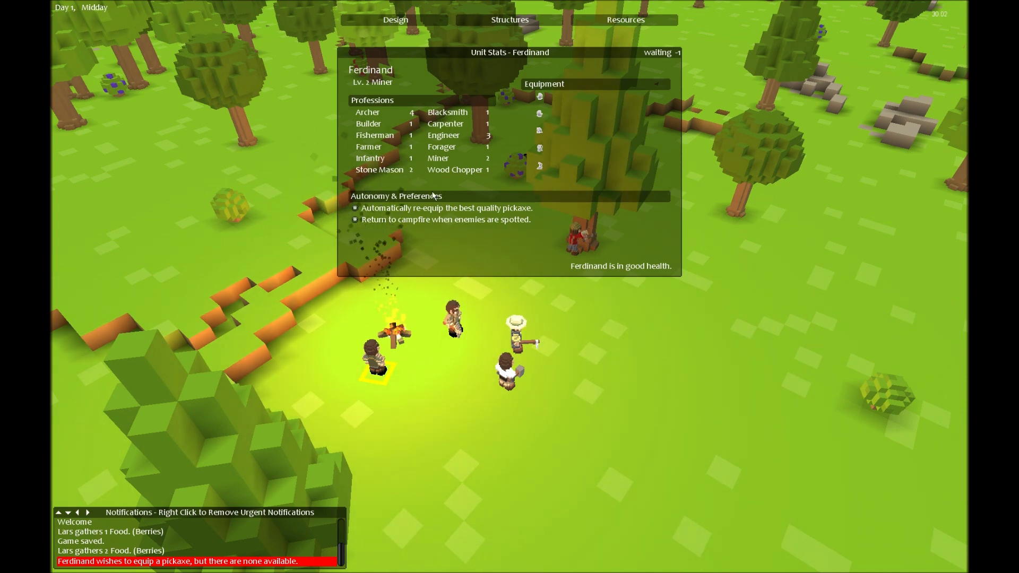
click(397, 233)
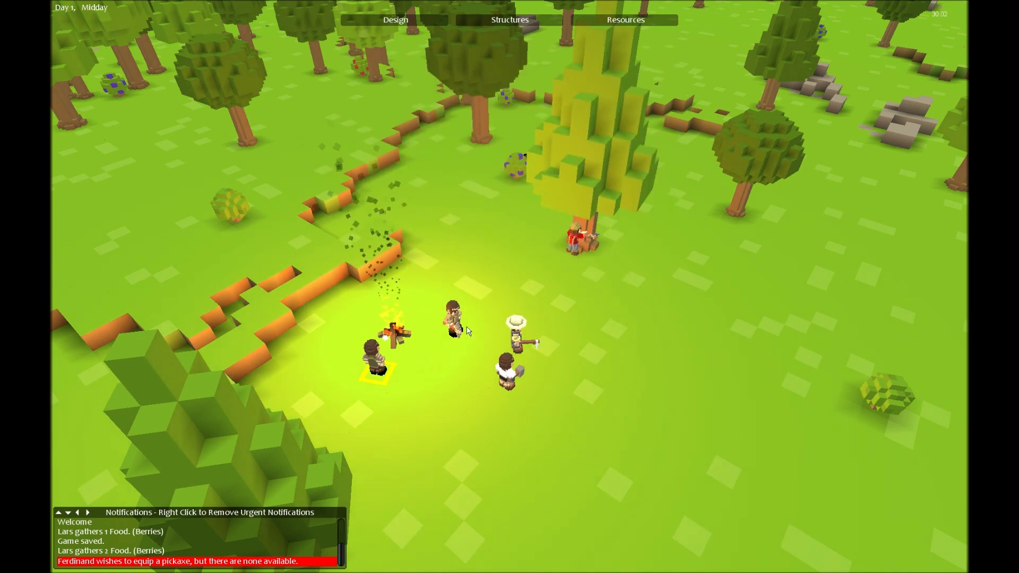
Make Ivo Bell a Carpenter and dismiss the urgent pickaxe notification.
click(453, 319)
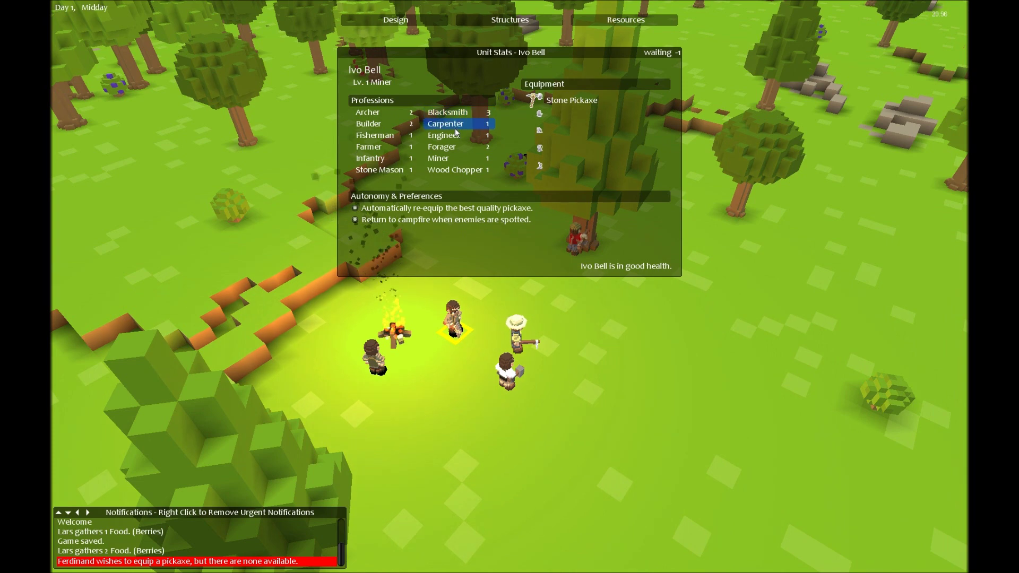
click(450, 126)
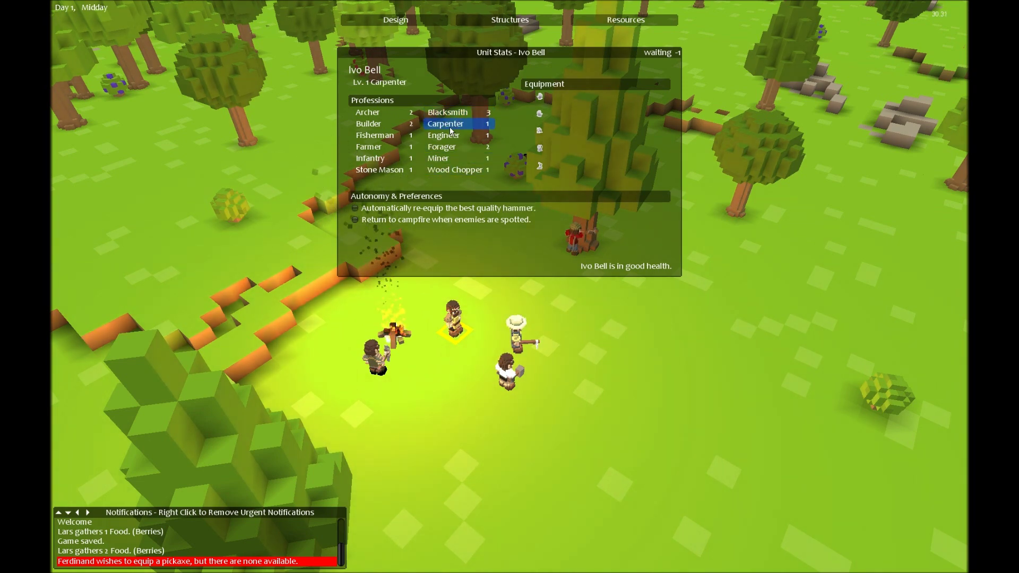
click(400, 232)
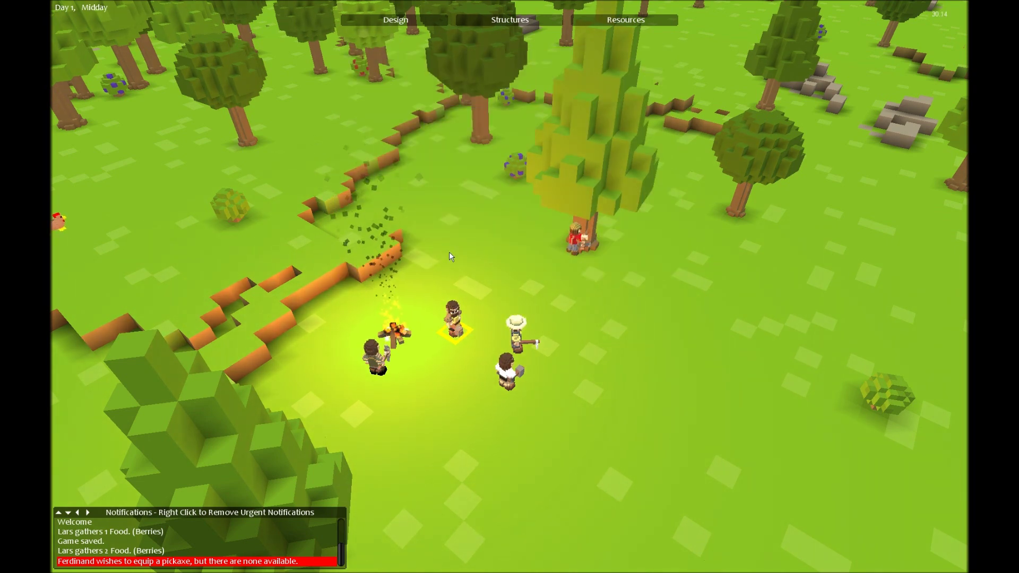
right_click(221, 563)
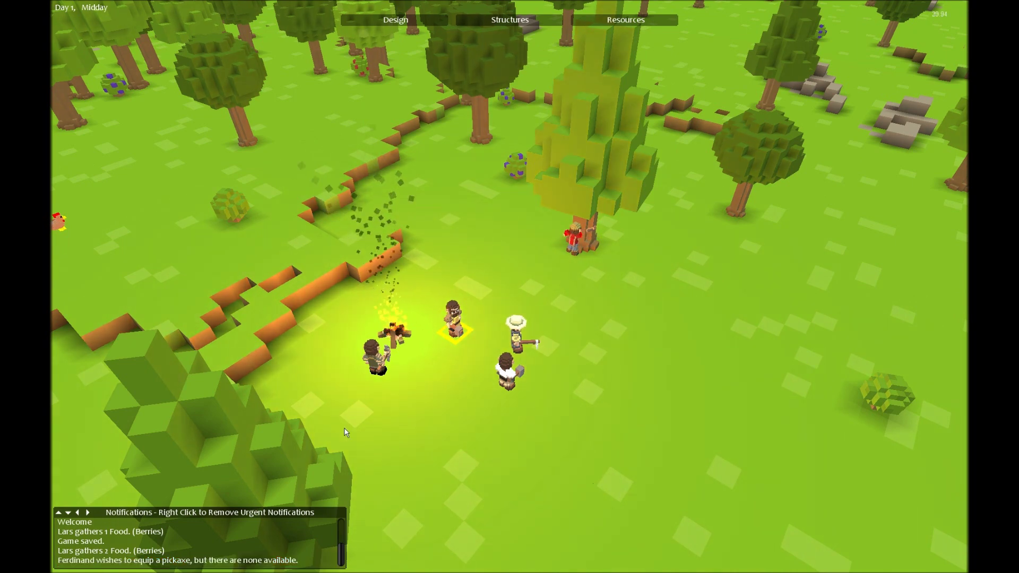
Find Lars out in the field and arm him with the Shortbow.
key(s)
key(s)
key(s)
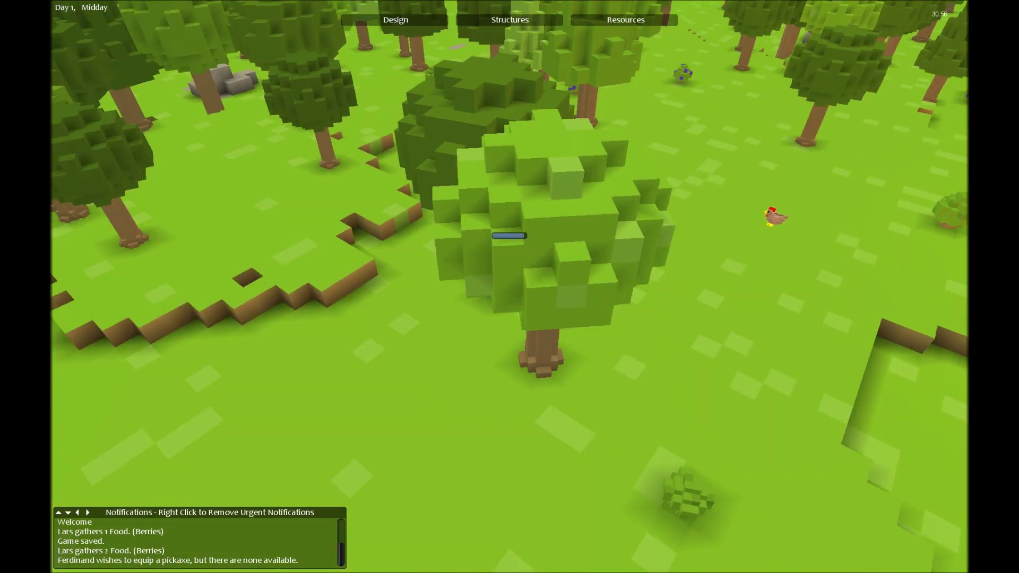
mouse_move(510, 287)
mouse_down()
mouse_move(963, 260)
mouse_move(809, 256)
mouse_up()
drag(607, 222, 509, 286)
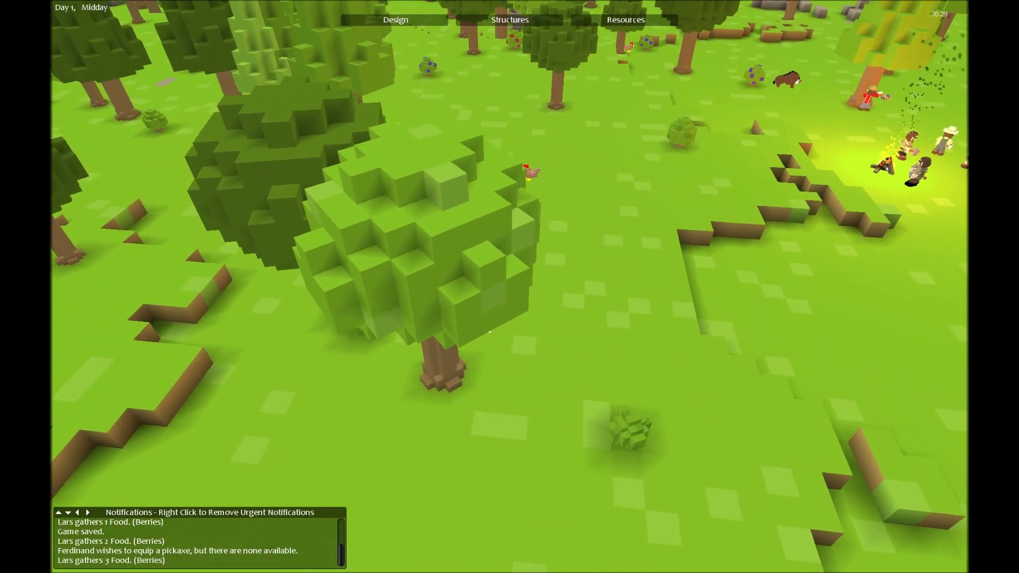
click(509, 286)
click(607, 115)
click(594, 132)
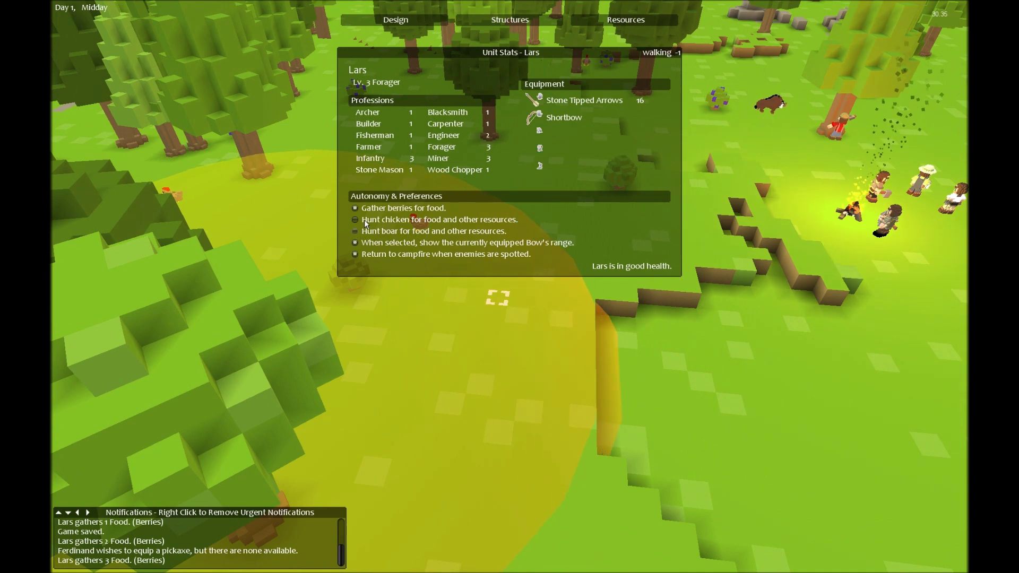
click(420, 295)
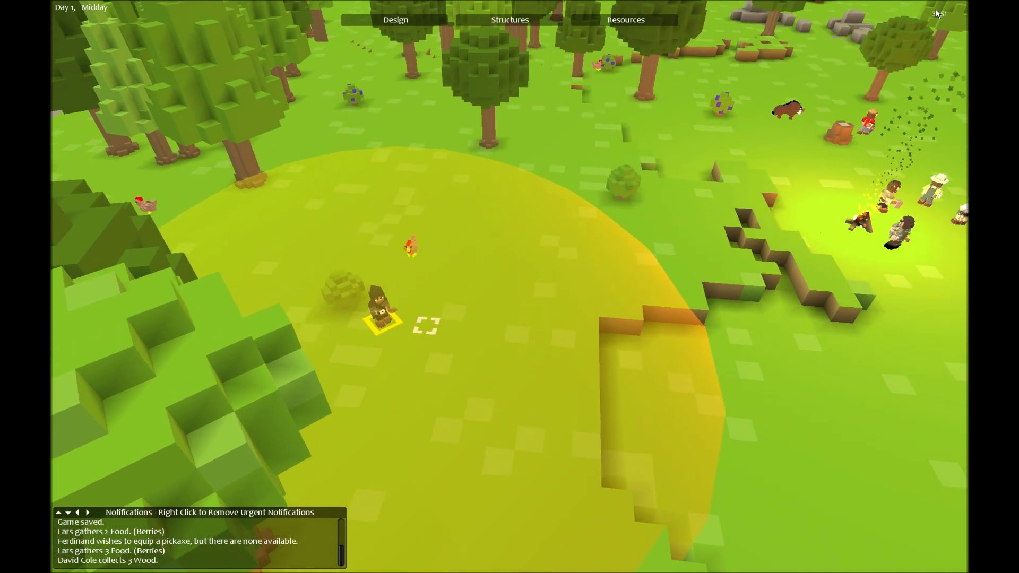
mouse_move(423, 299)
mouse_down()
mouse_move(395, 261)
mouse_move(513, 274)
mouse_up()
Tick Gather berries for Lars and unequip his Stone Tipped Arrows.
double_click(351, 275)
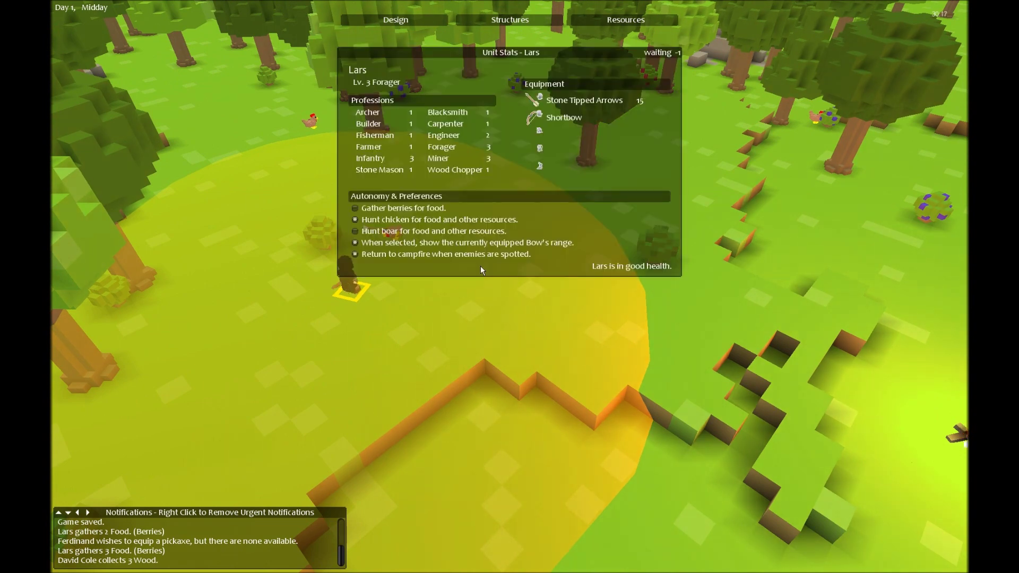
click(399, 209)
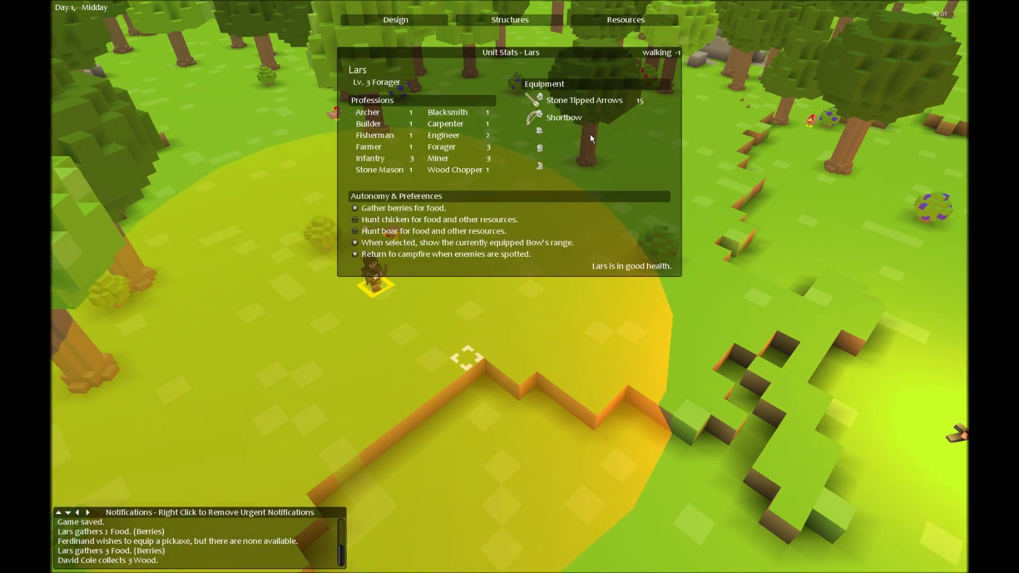
click(585, 100)
click(587, 112)
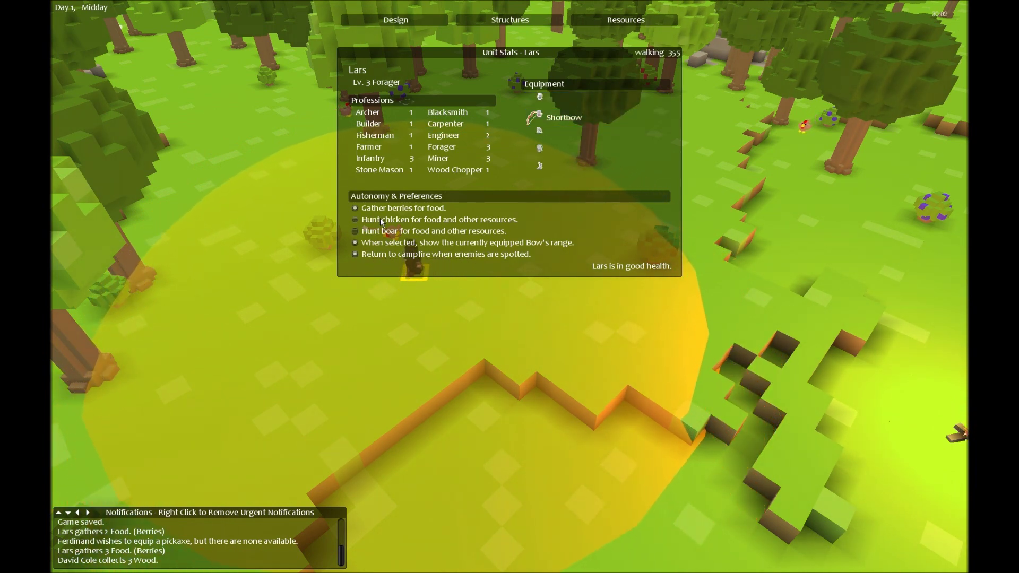
key(Escape)
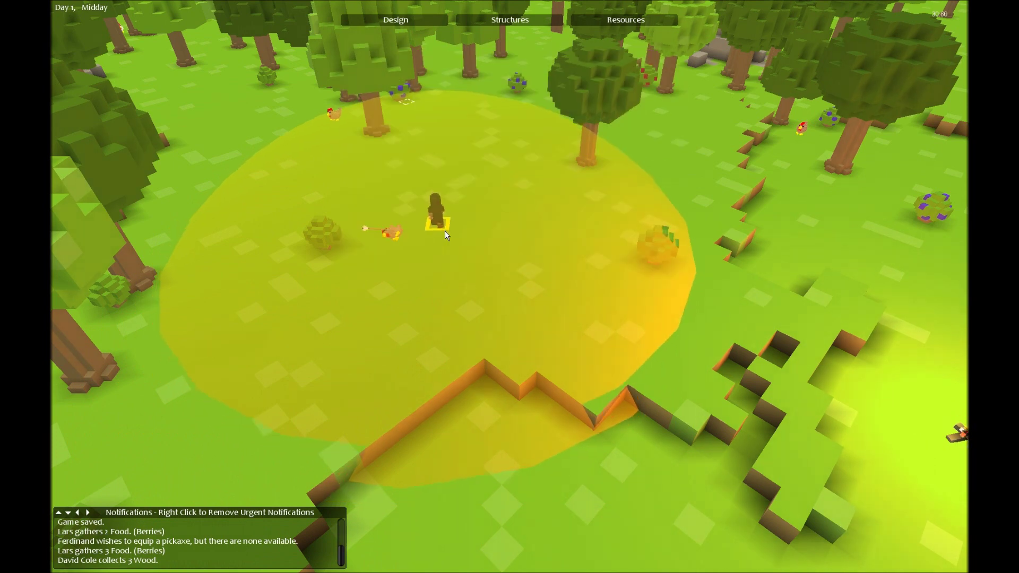
Re-equip Lars with Stone Tipped Arrows and pan back to the campfire settlers.
double_click(438, 265)
click(593, 118)
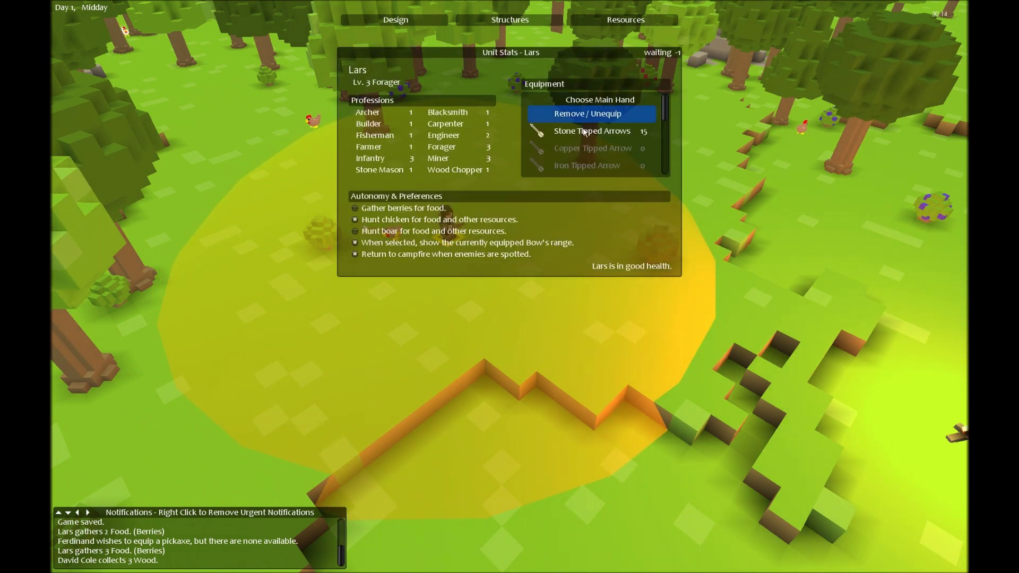
key(Escape)
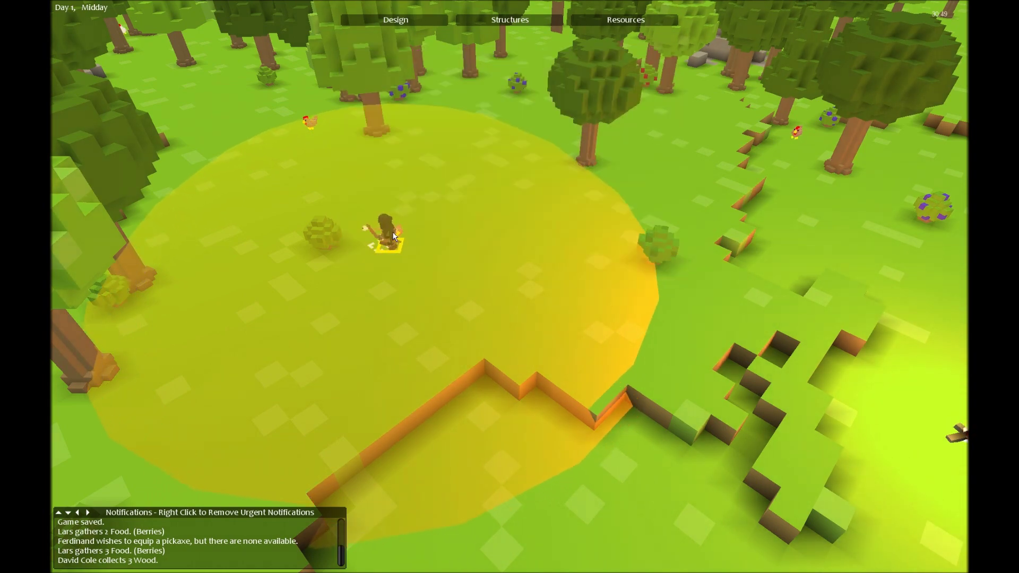
double_click(394, 237)
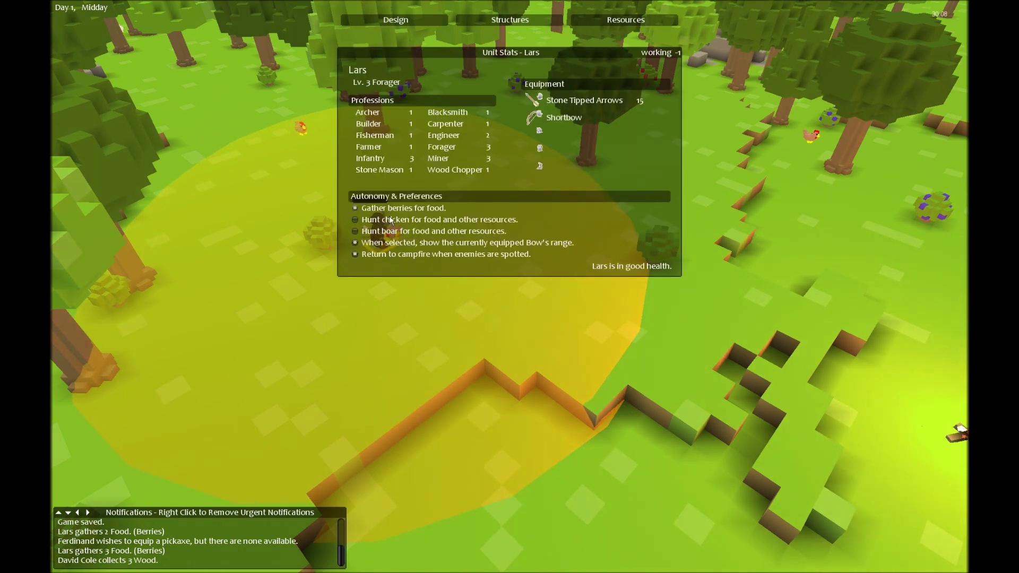
key(Escape)
mouse_move(390, 239)
mouse_down()
mouse_move(735, 350)
mouse_move(824, 160)
mouse_up()
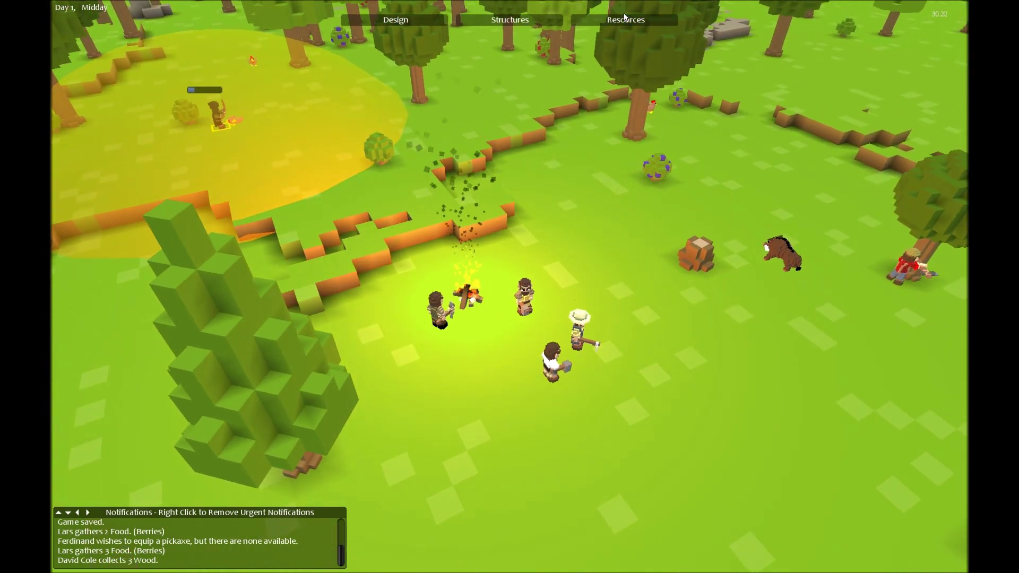
click(625, 20)
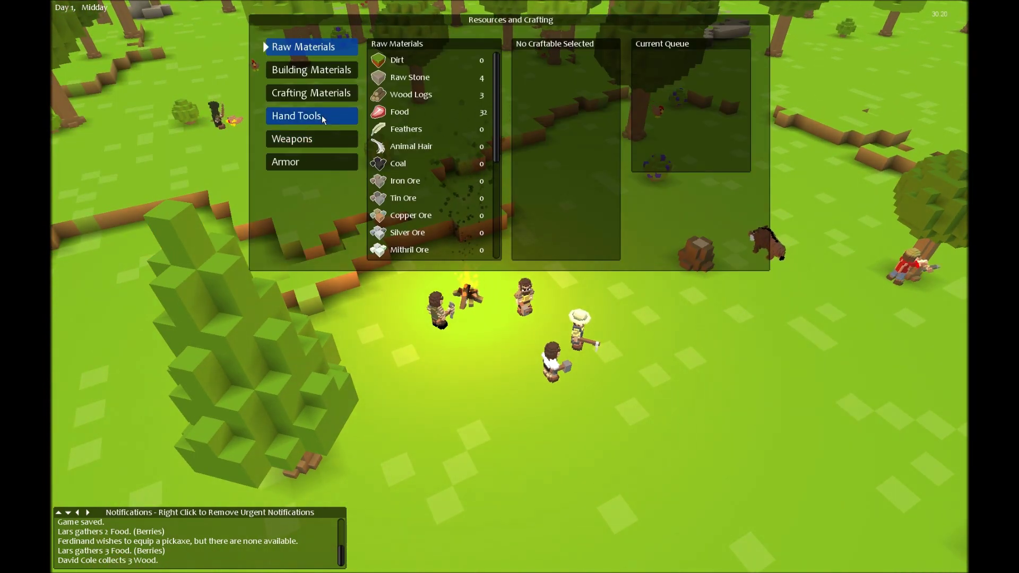
click(322, 115)
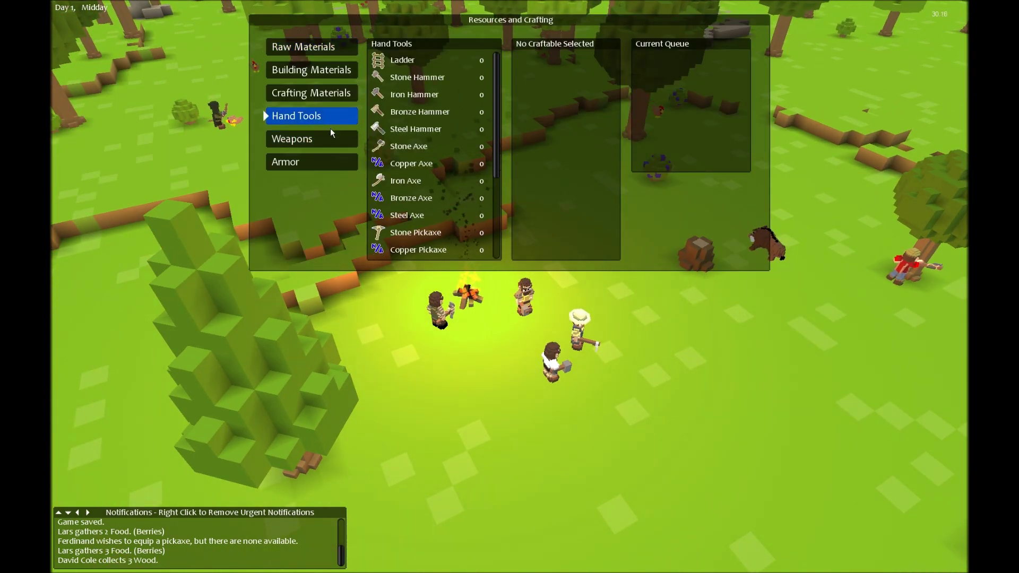
click(416, 232)
click(567, 66)
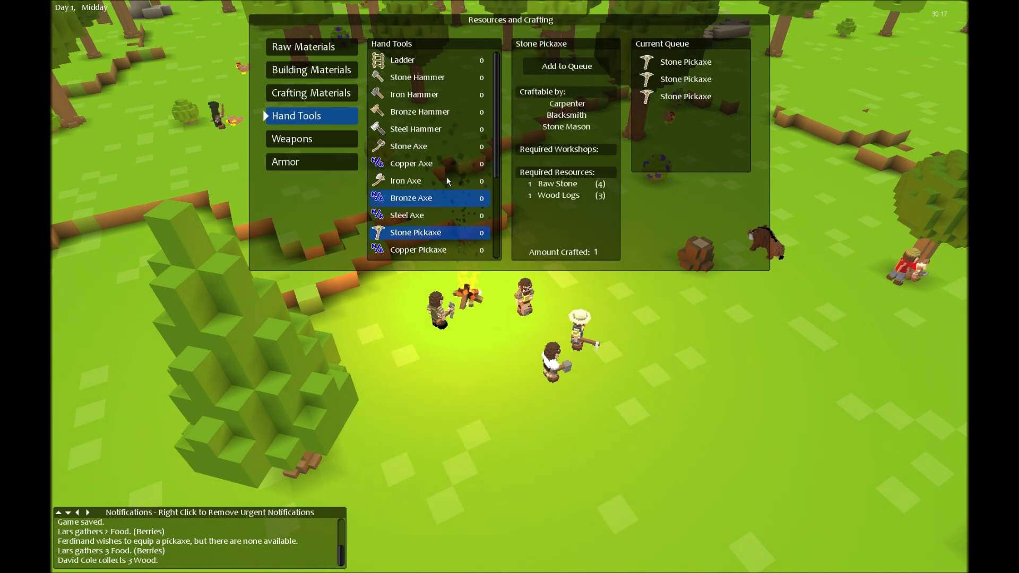
click(408, 146)
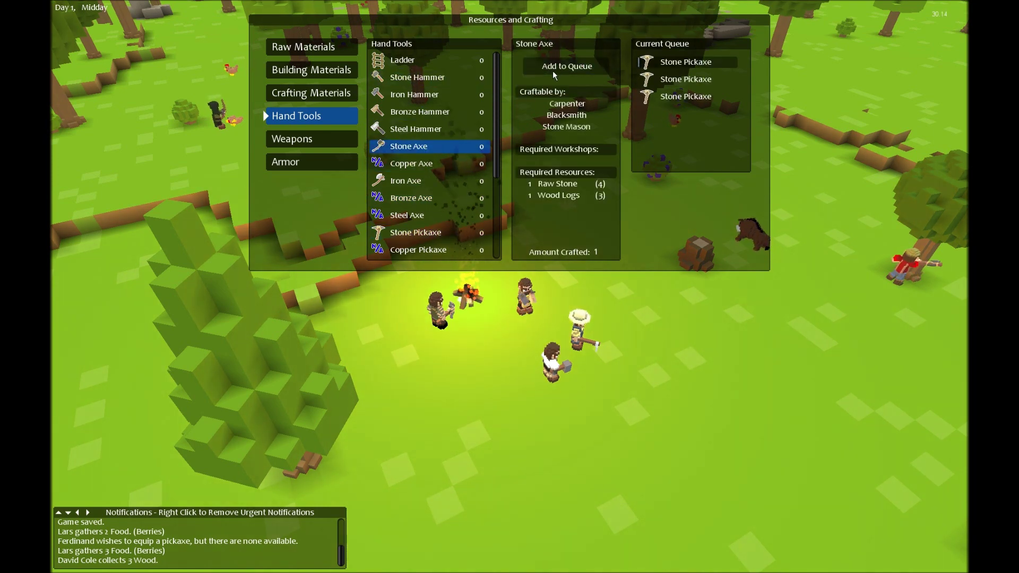
click(559, 68)
click(558, 68)
scroll(454, 159, down, 4)
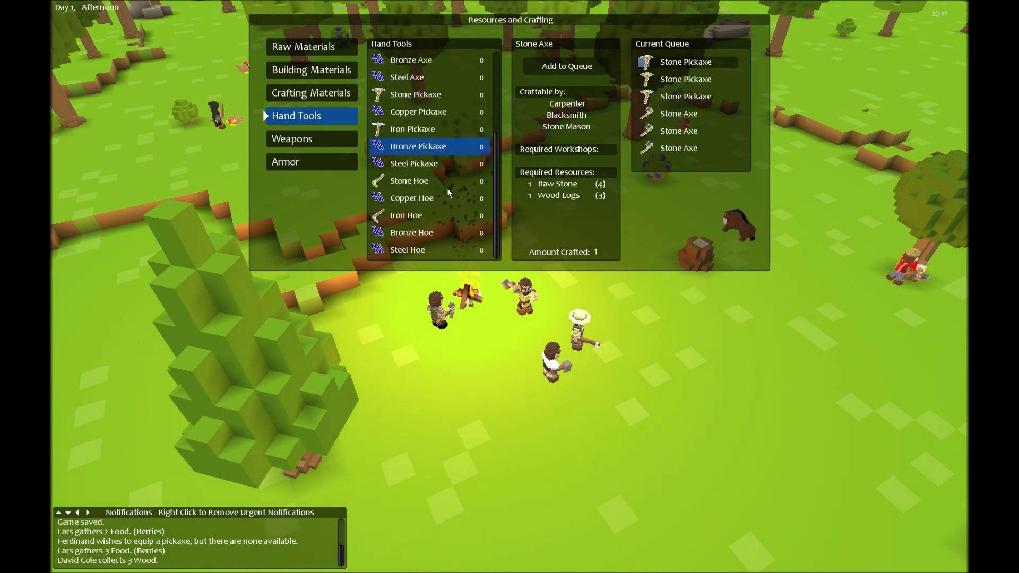
scroll(444, 209, up, 4)
click(430, 78)
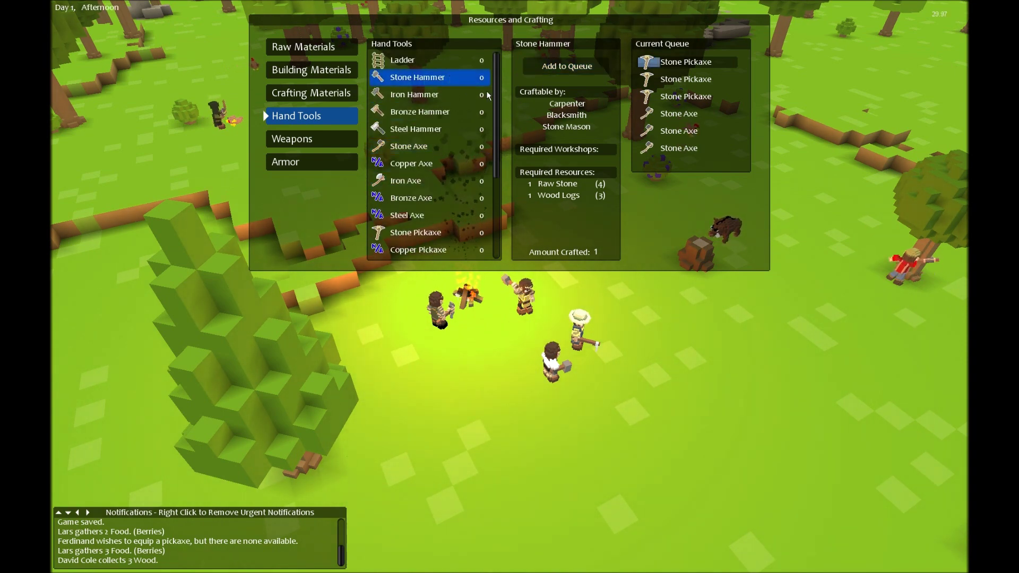
click(559, 68)
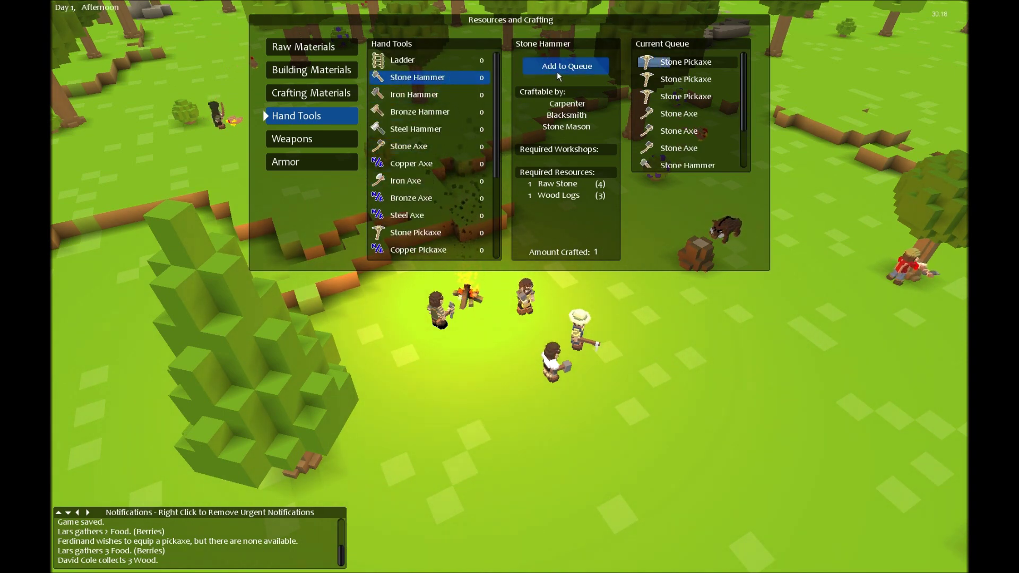
click(566, 66)
click(566, 66)
scroll(691, 112, down, 3)
scroll(461, 187, down, 5)
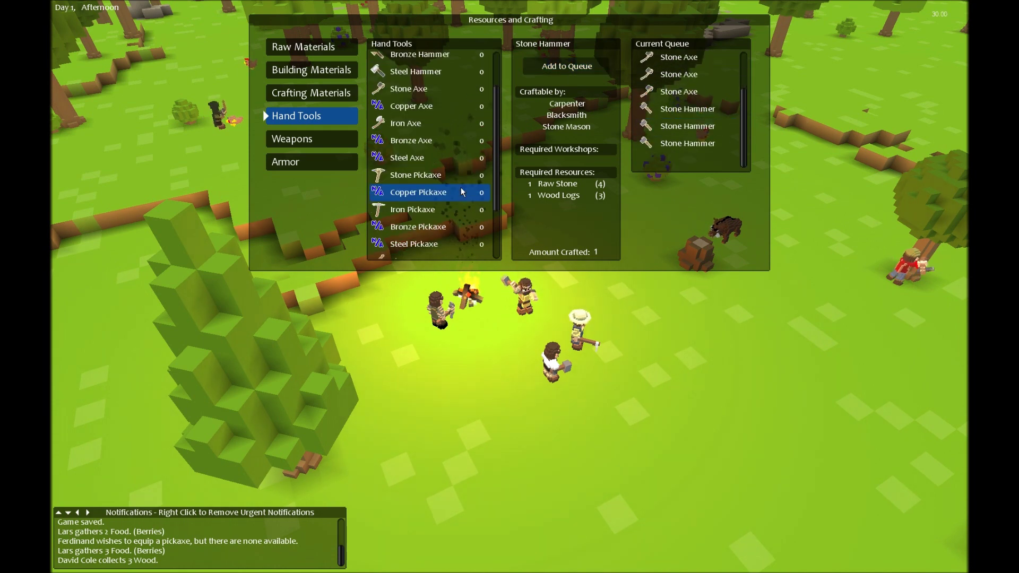
click(446, 181)
click(562, 68)
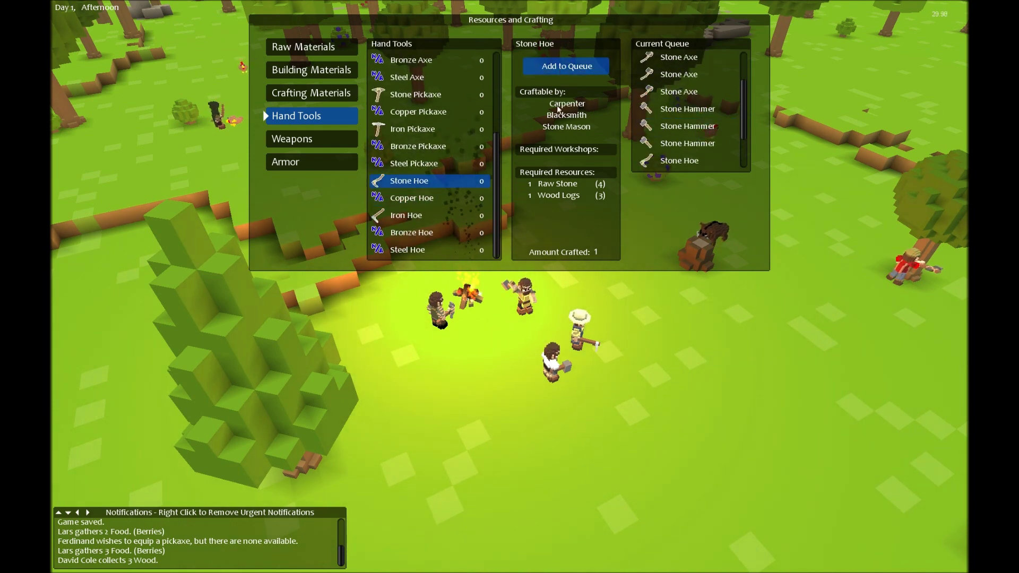
key(Escape)
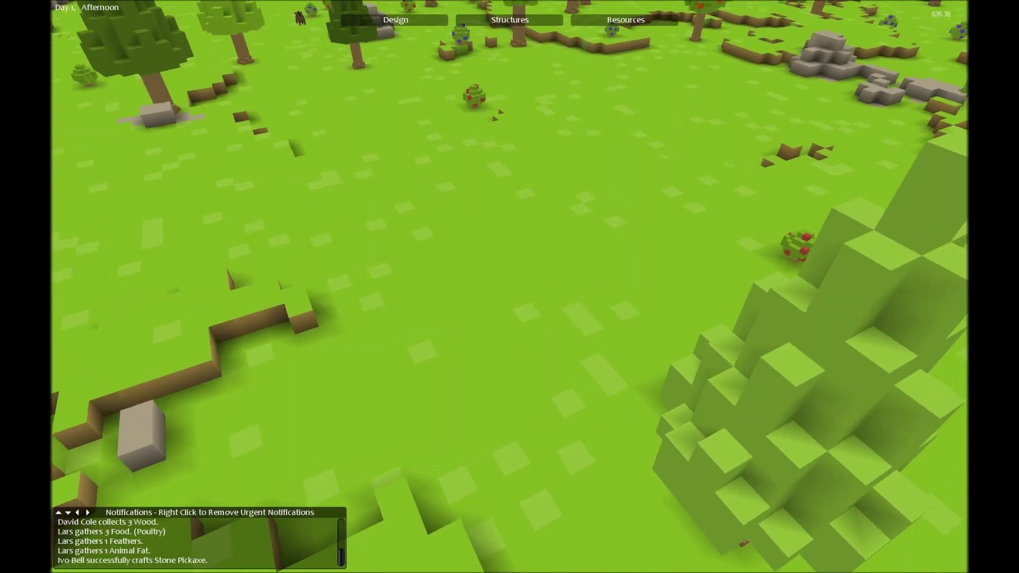
key(e)
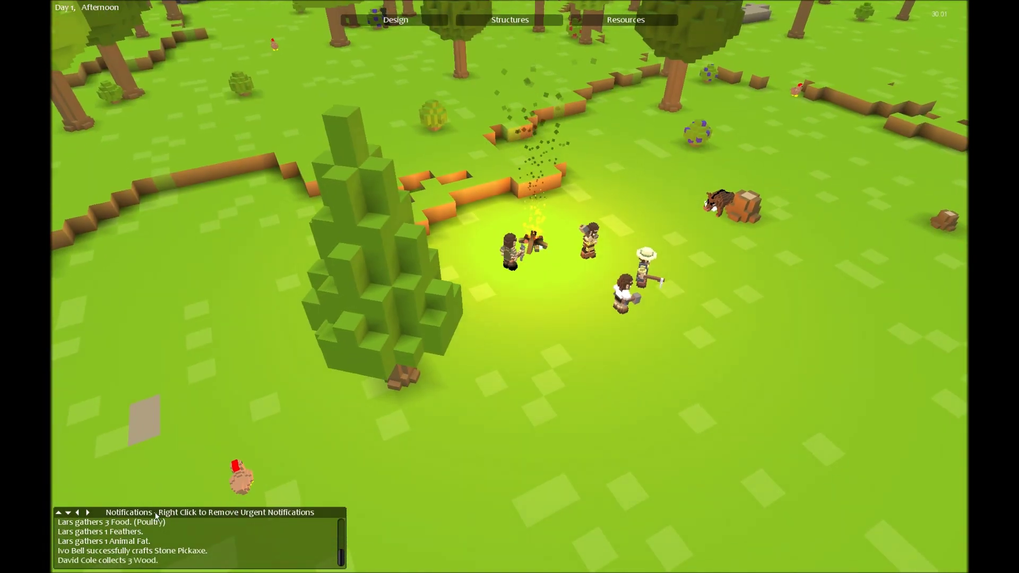
drag(285, 254, 665, 543)
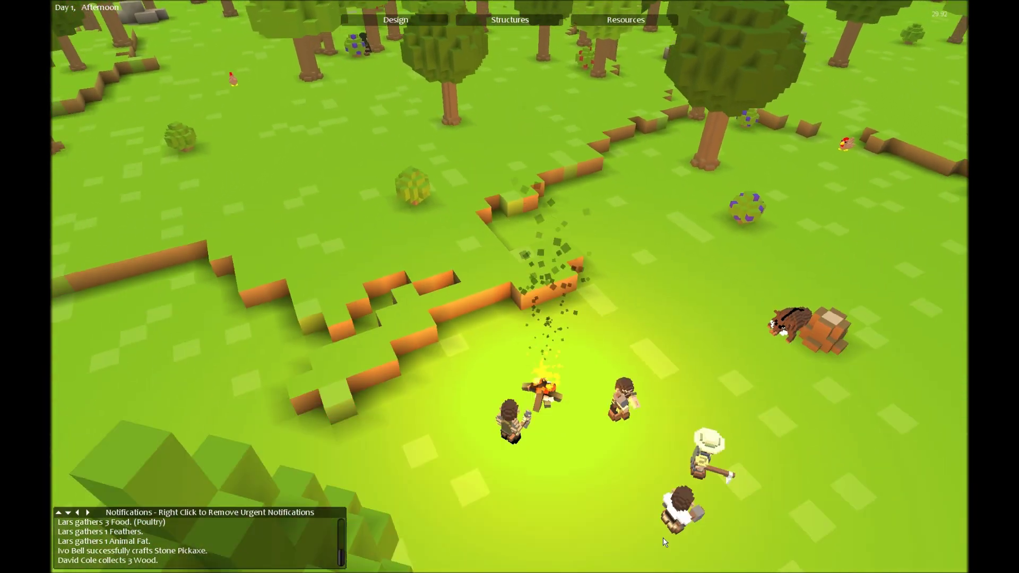
key(q)
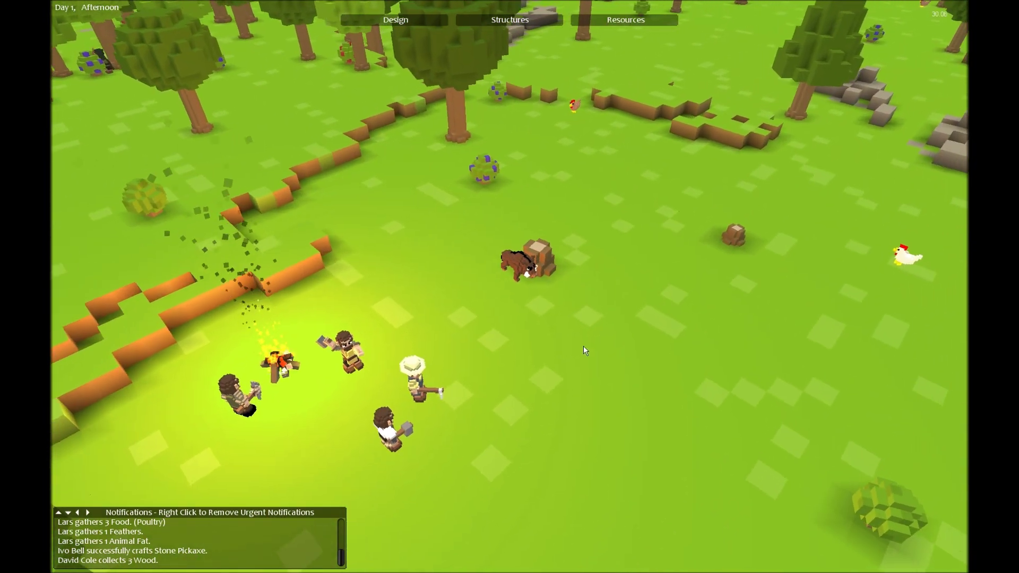
scroll(584, 346, down, 4)
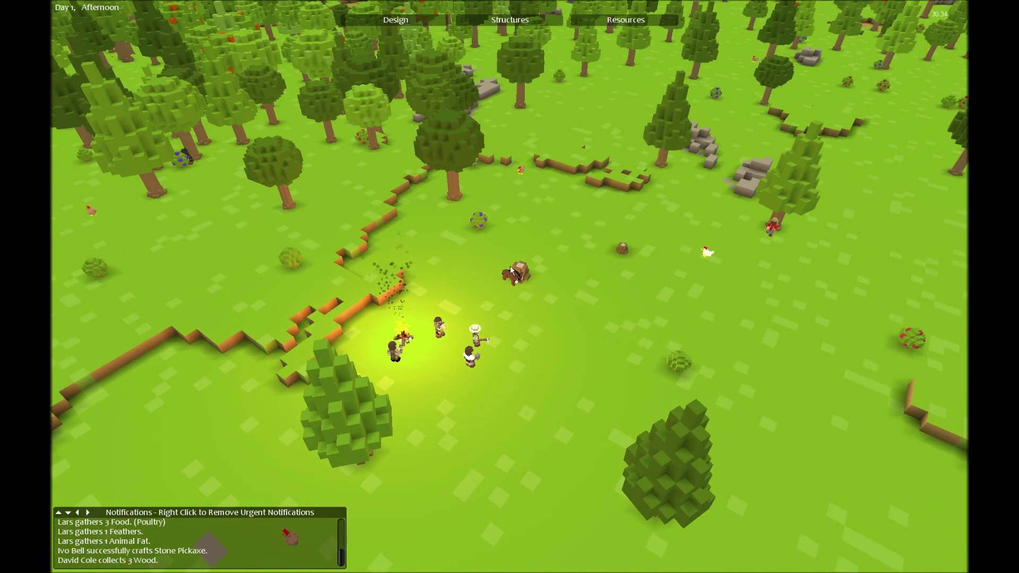
Inspect the tree stumps near camp and a settler's stats.
click(516, 271)
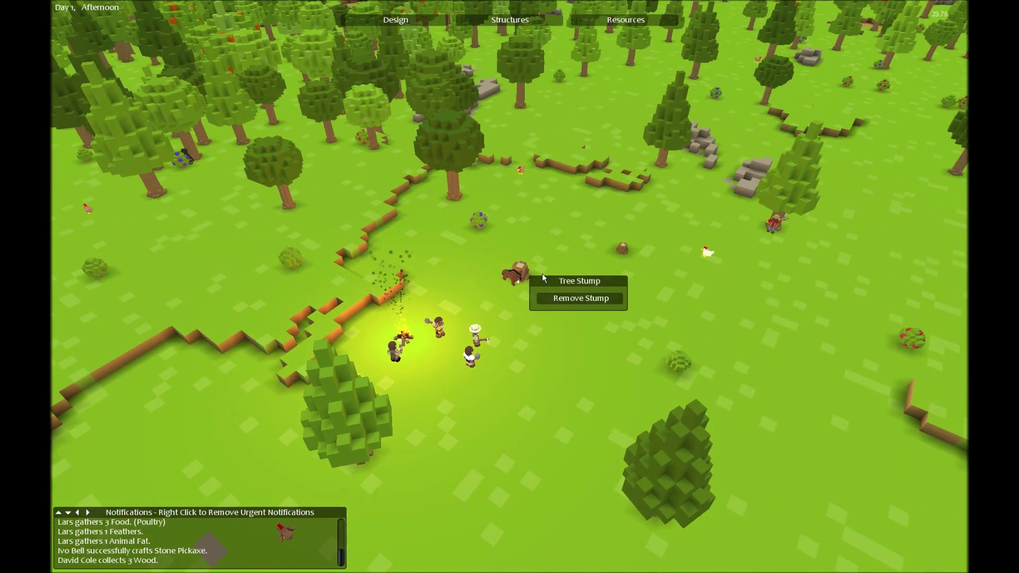
click(560, 301)
click(629, 246)
click(661, 274)
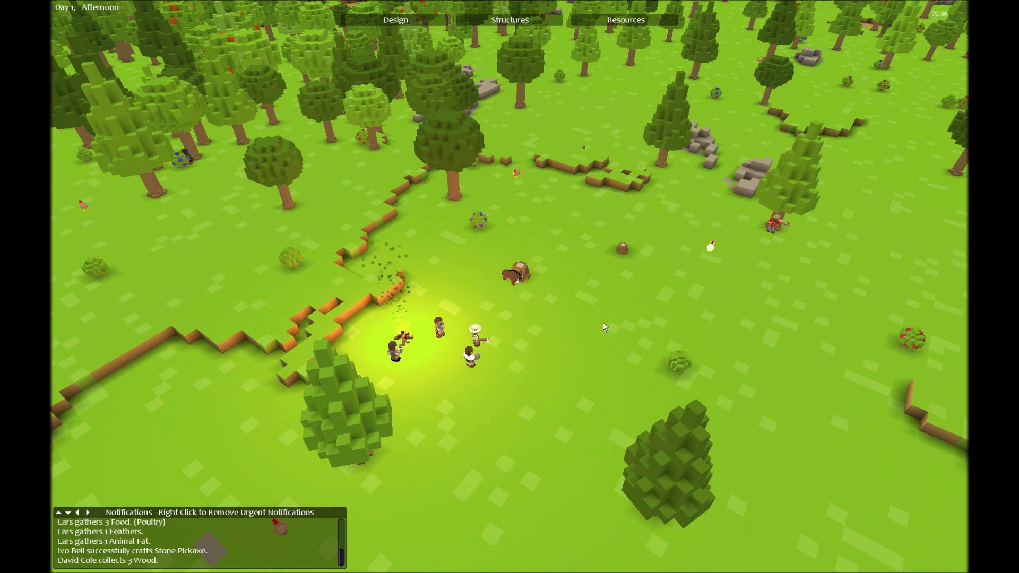
scroll(603, 323, down, 3)
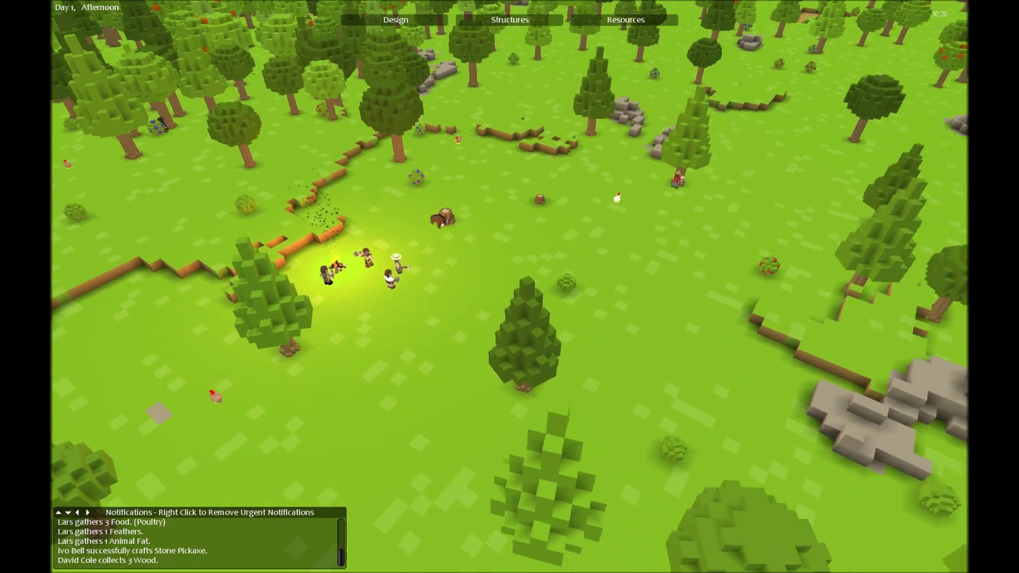
scroll(607, 412, down, 4)
scroll(597, 318, down, 4)
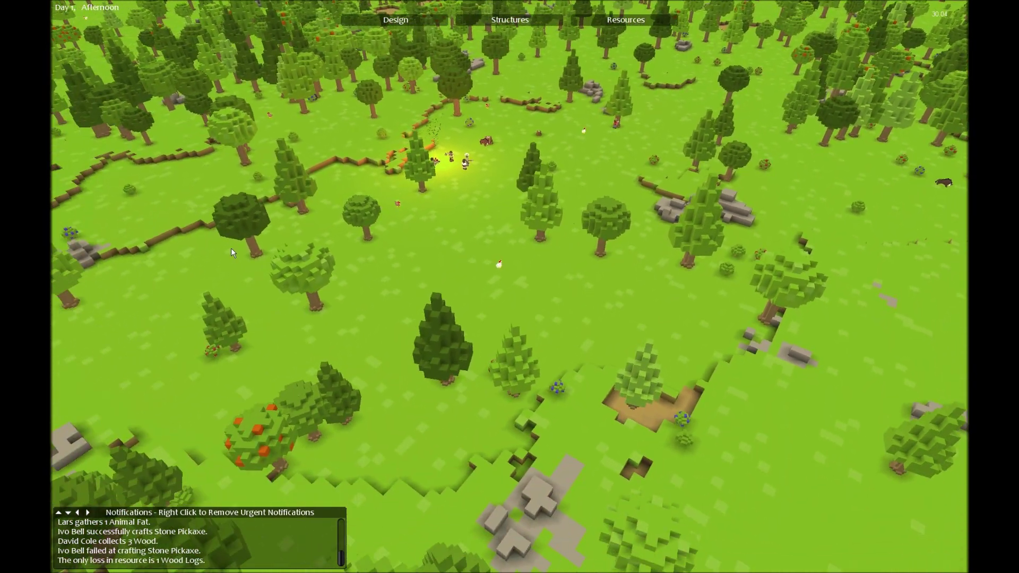
scroll(592, 275, down, 3)
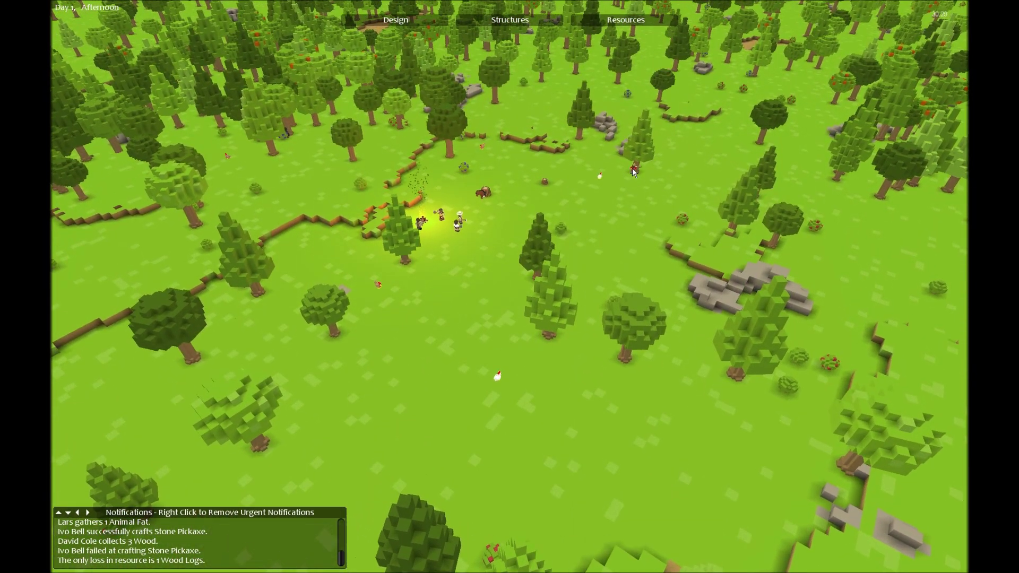
click(422, 195)
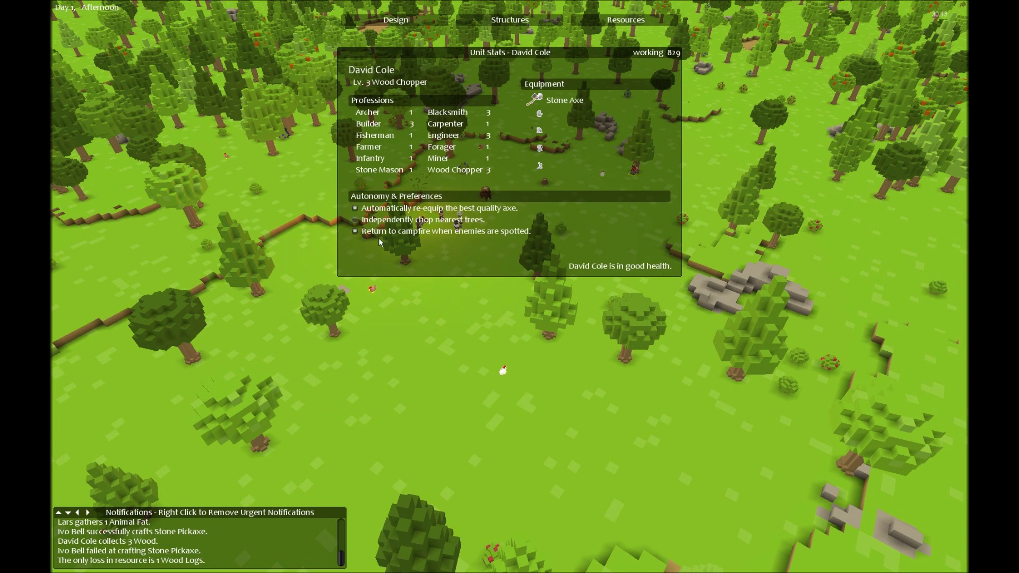
click(549, 280)
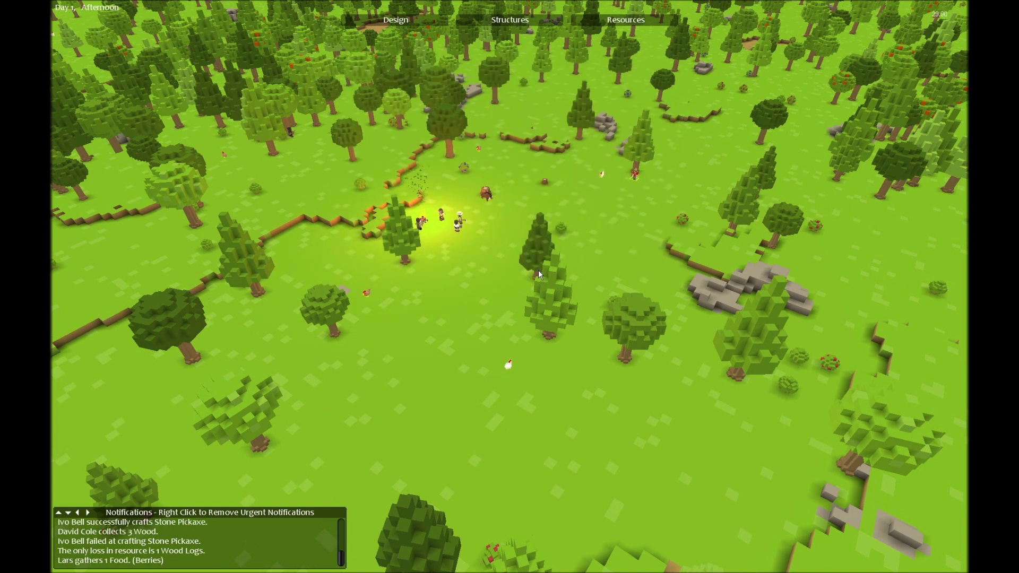
Order five nearby trees, including two pines, chopped down, then target one more.
right_click(550, 279)
click(570, 300)
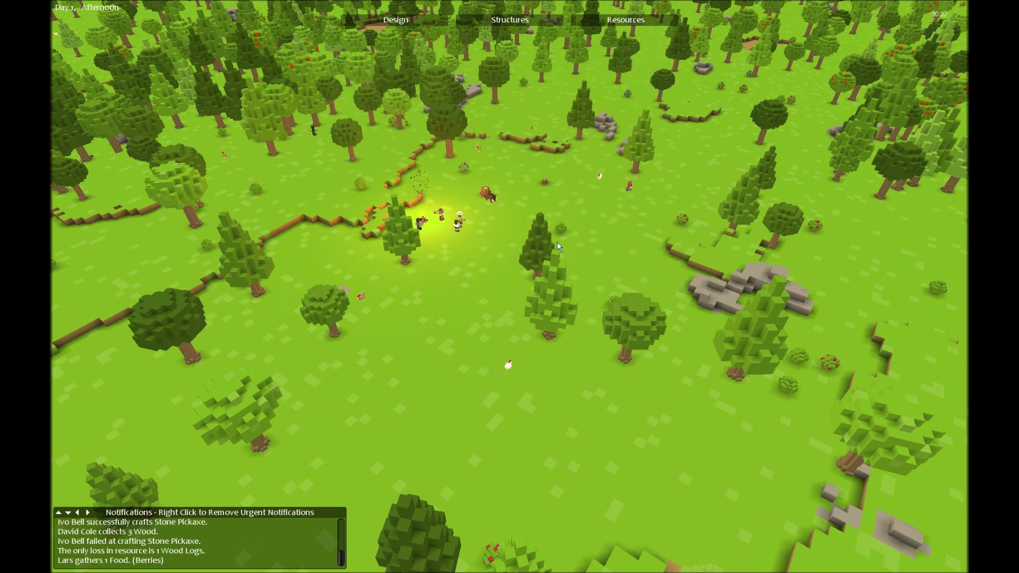
click(593, 255)
right_click(453, 272)
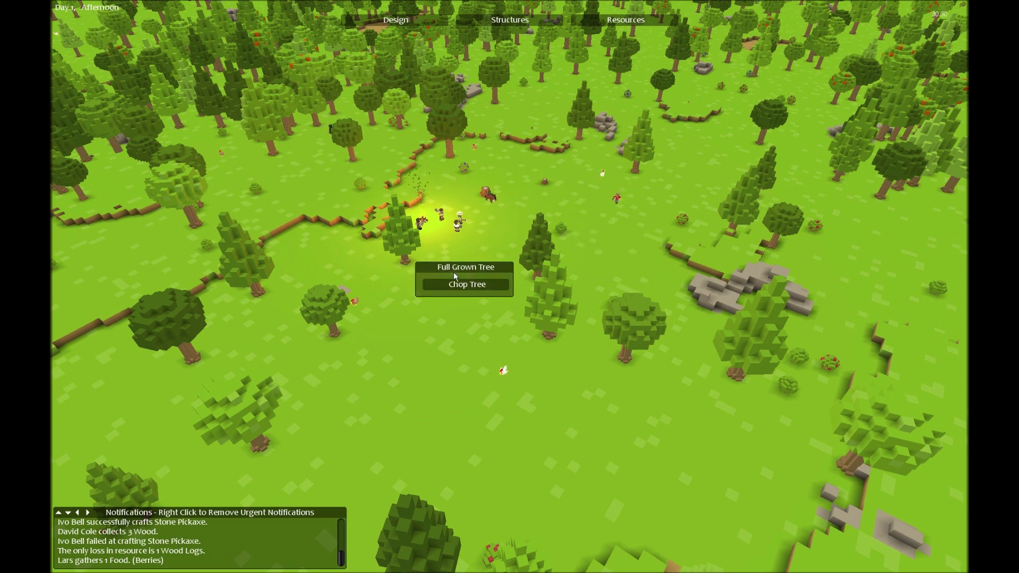
click(490, 291)
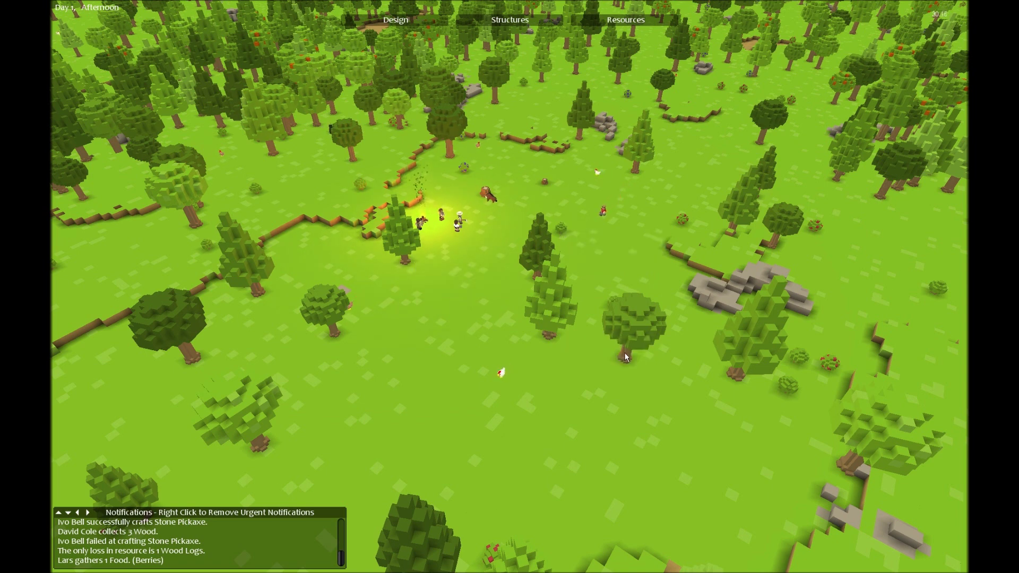
right_click(741, 368)
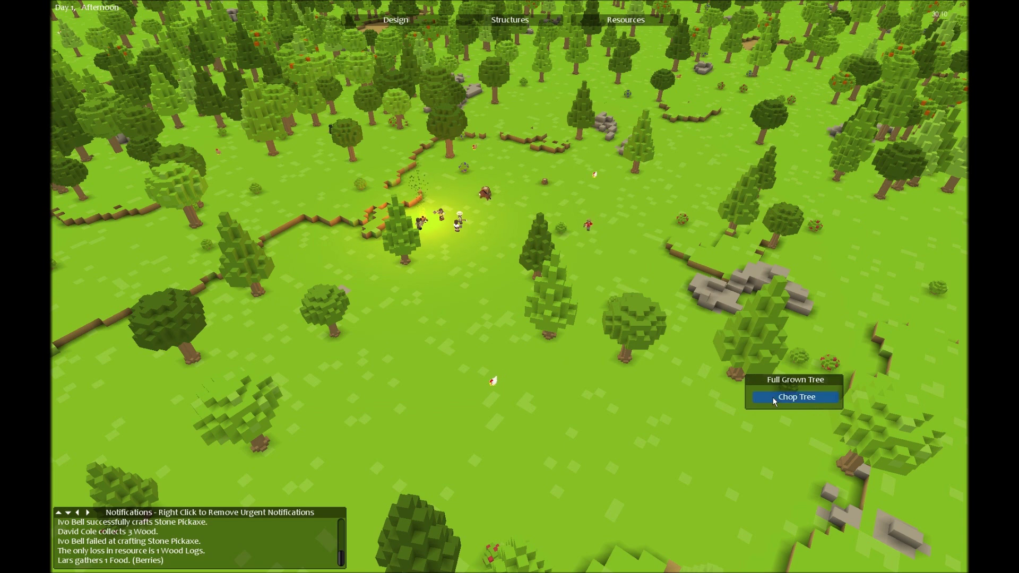
click(813, 397)
right_click(332, 333)
click(401, 359)
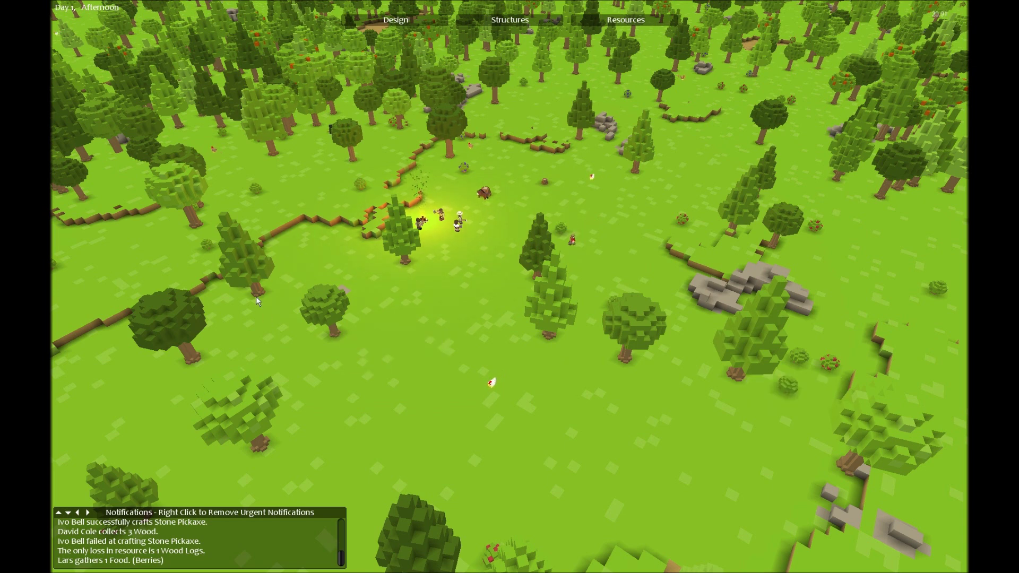
right_click(318, 311)
click(329, 316)
right_click(329, 126)
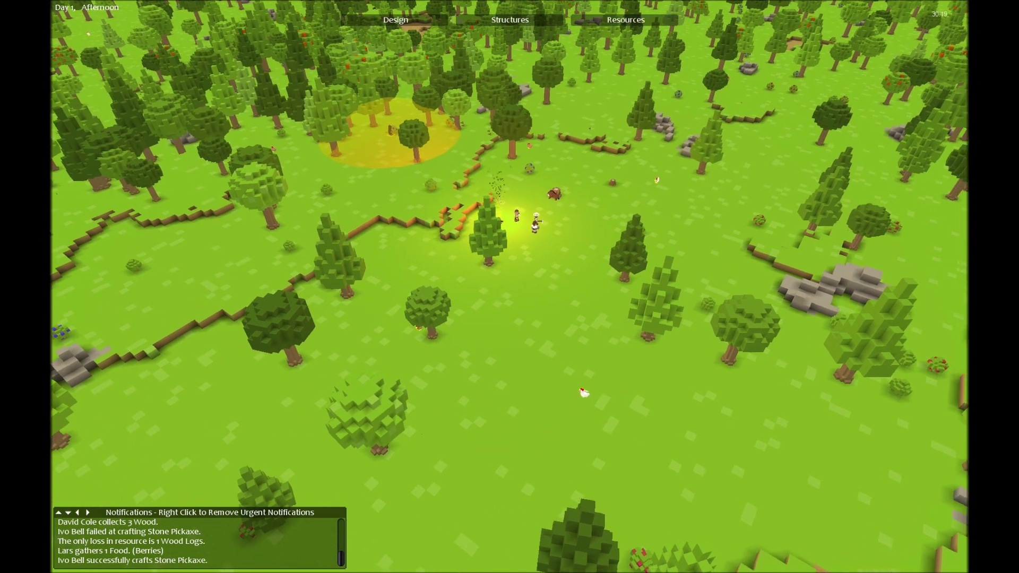
scroll(522, 48, down, 2)
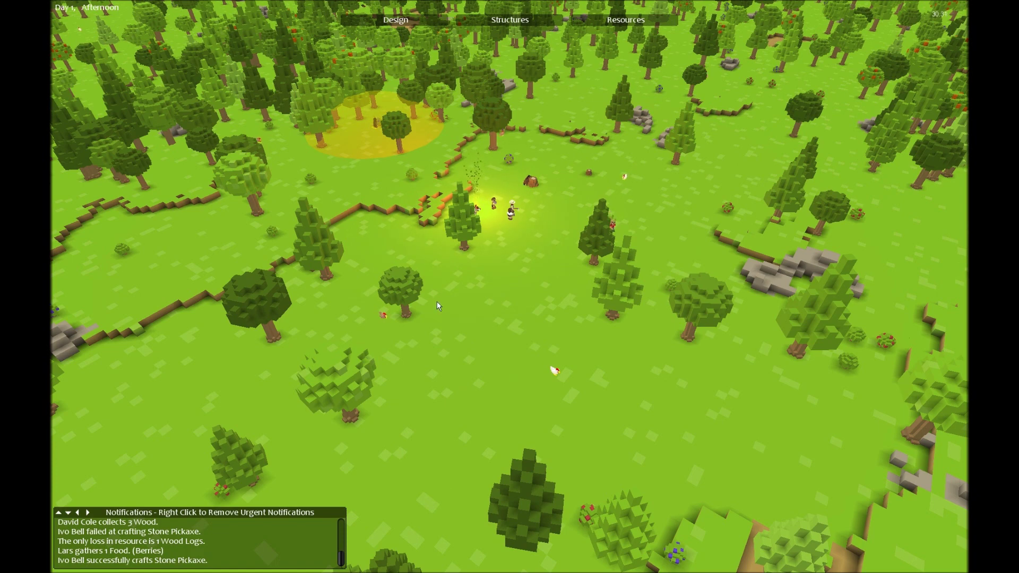
mouse_move(437, 301)
mouse_down()
mouse_move(527, 3)
mouse_move(103, 80)
mouse_move(177, 227)
mouse_up()
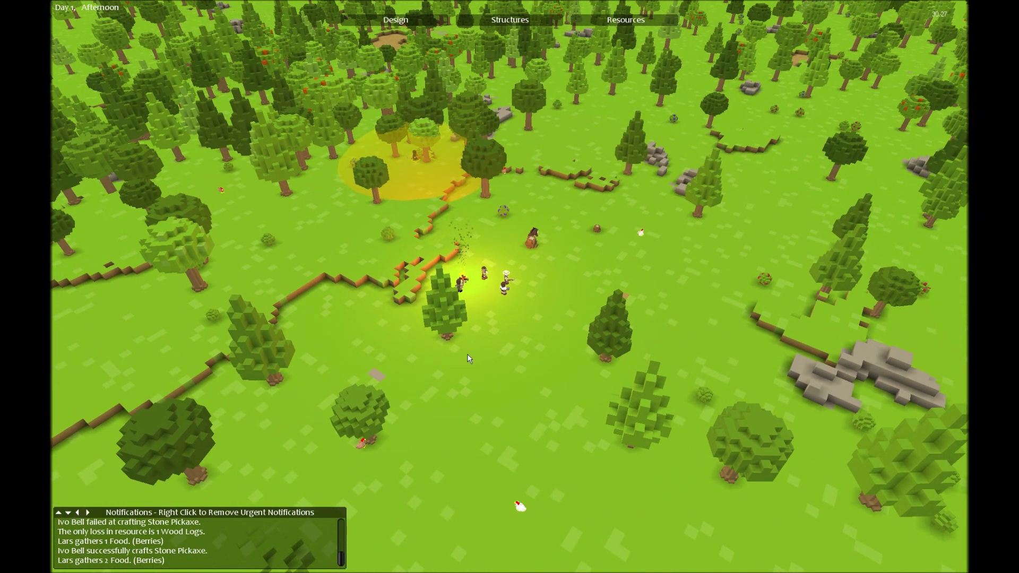
mouse_move(489, 64)
mouse_down()
mouse_move(52, 296)
mouse_move(956, 22)
mouse_up()
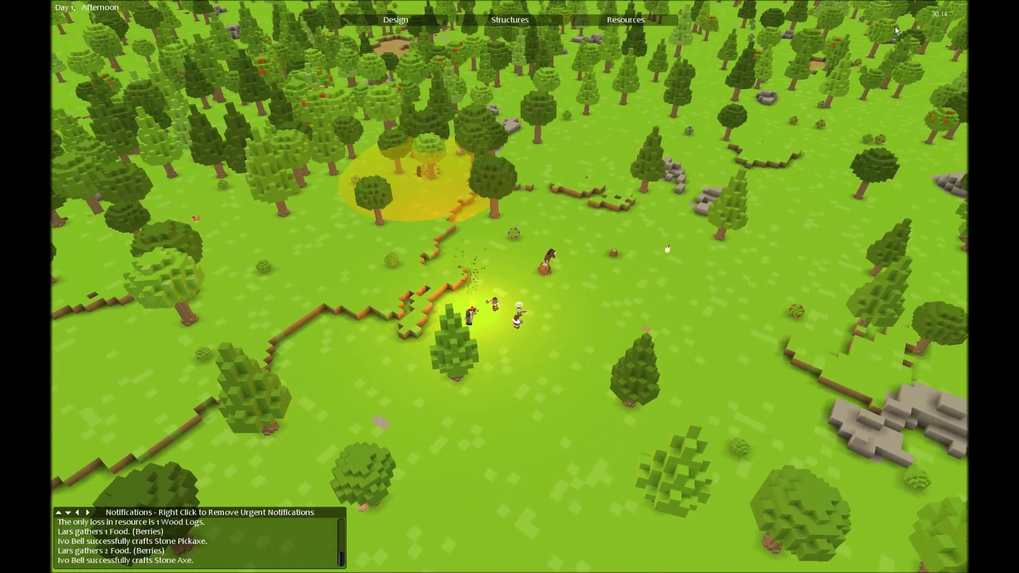
scroll(520, 443, up, 2)
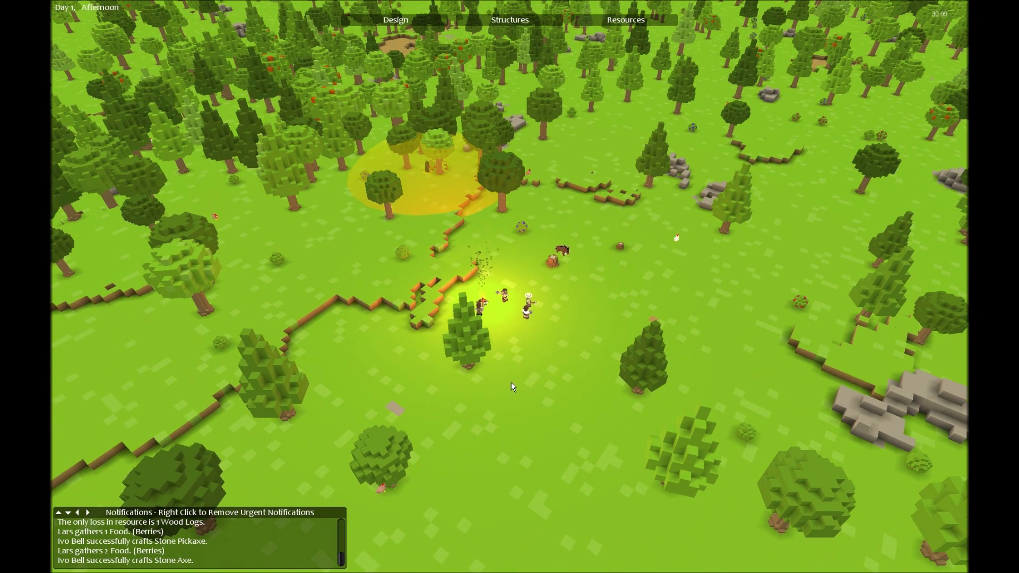
scroll(692, 235, up, 1)
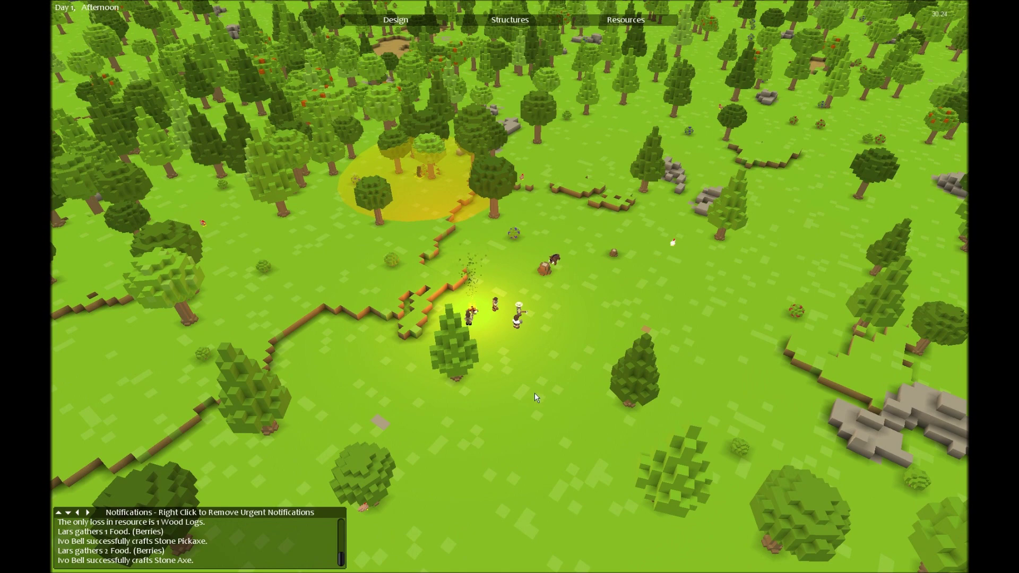
scroll(535, 393, up, 1)
scroll(556, 395, up, 1)
scroll(542, 374, up, 1)
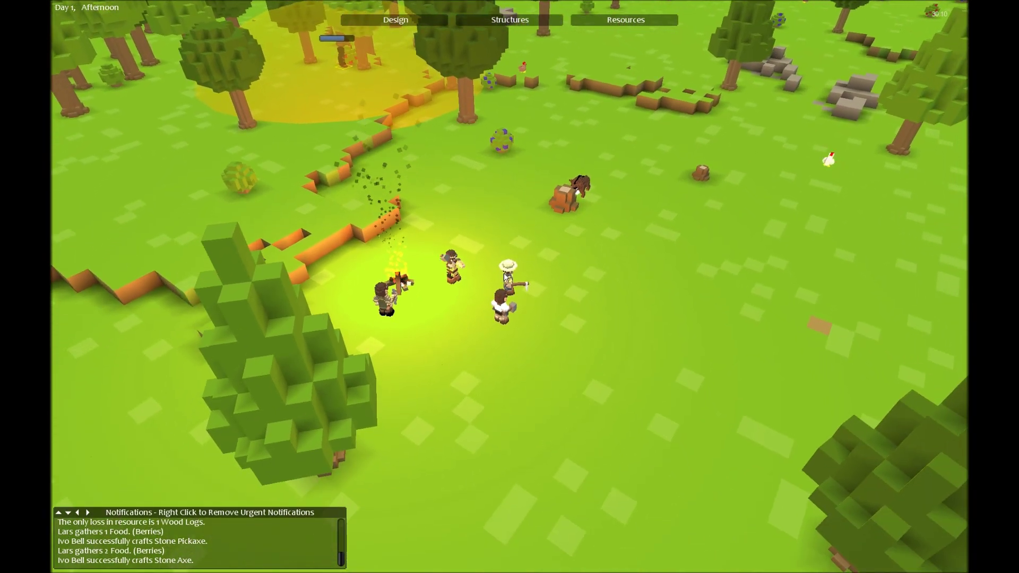
Plan a 6x2 wheat farm beside the campfire and pan the camp to the upper-left.
click(419, 17)
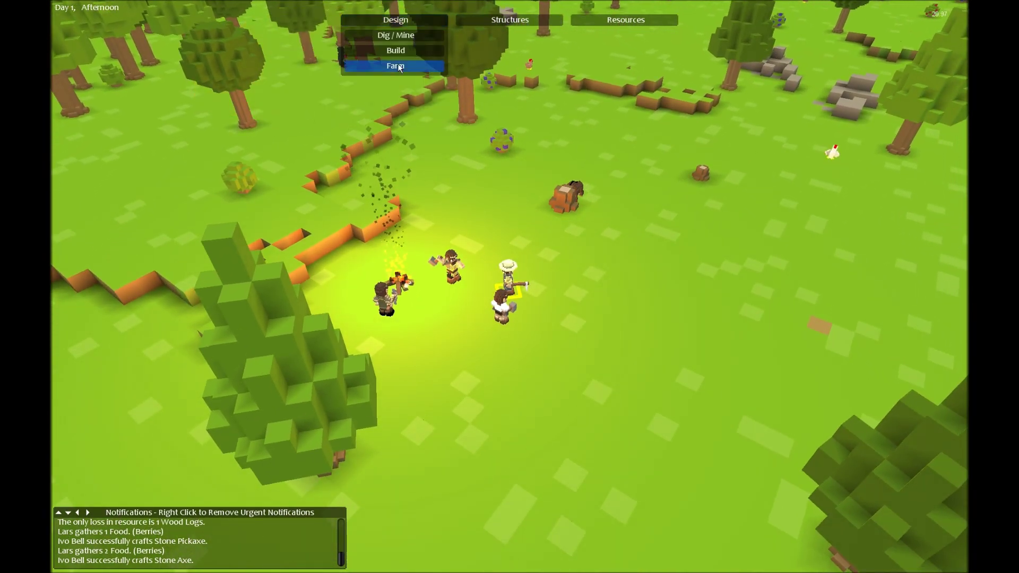
click(397, 76)
click(400, 55)
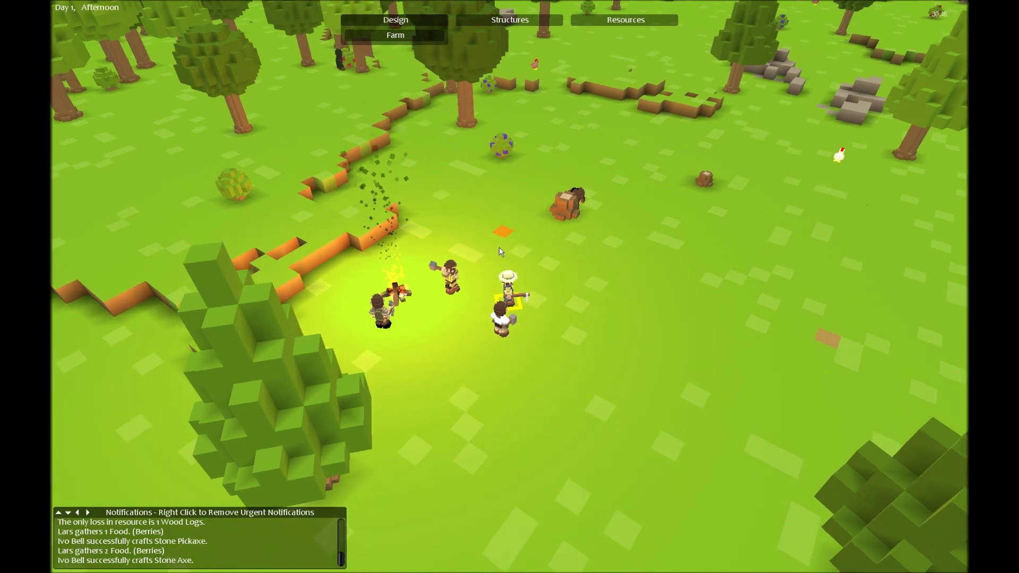
drag(455, 227, 554, 278)
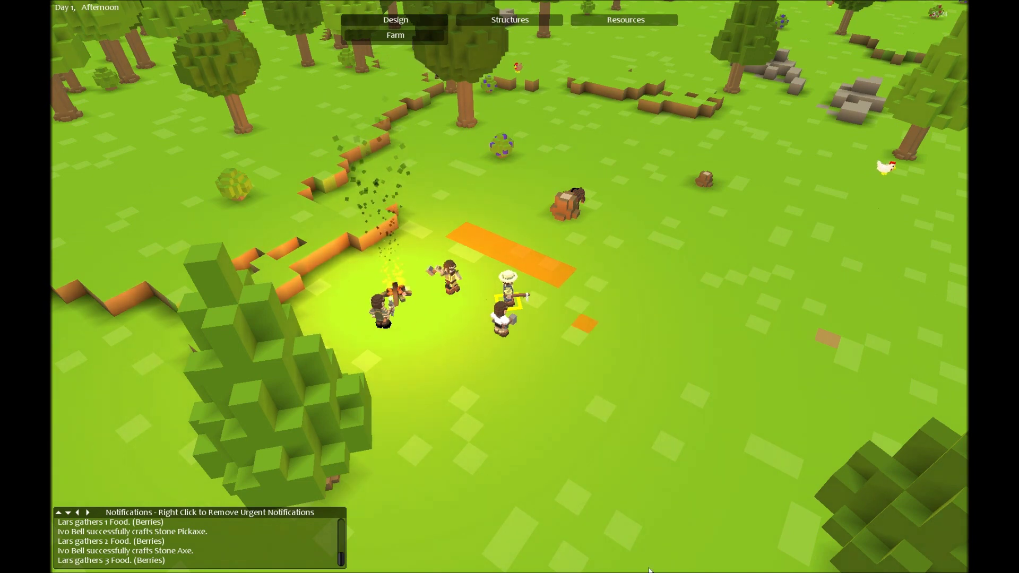
scroll(632, 322, up, 2)
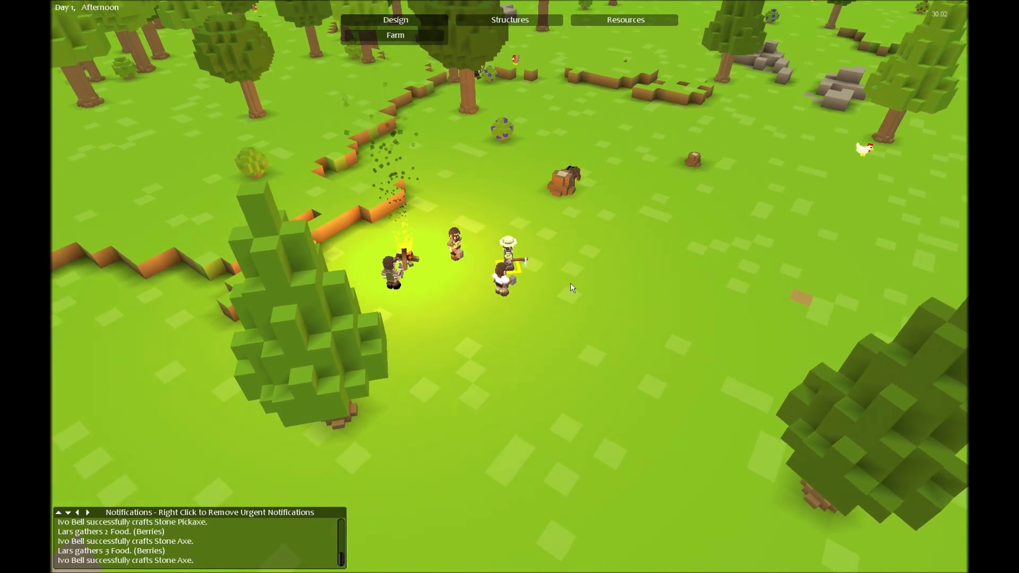
scroll(583, 278, down, 4)
scroll(582, 277, down, 2)
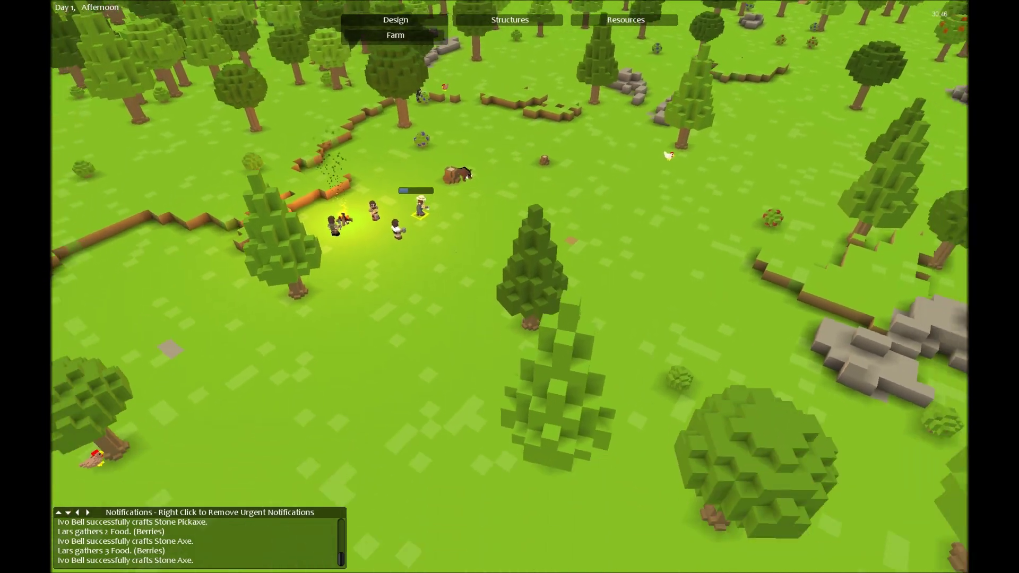
scroll(565, 379, down, 3)
scroll(565, 380, down, 3)
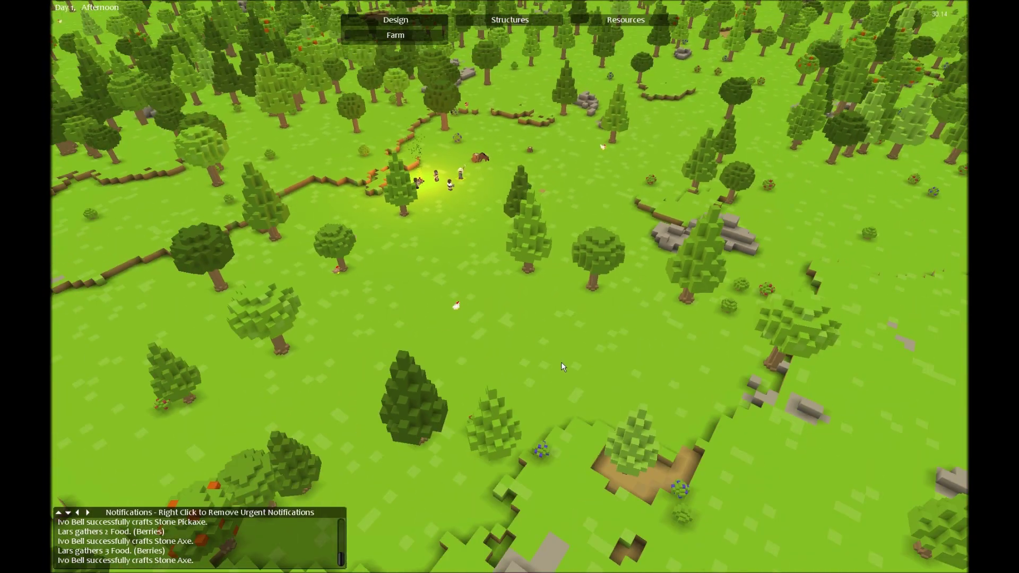
scroll(562, 362, up, 3)
scroll(374, 324, up, 3)
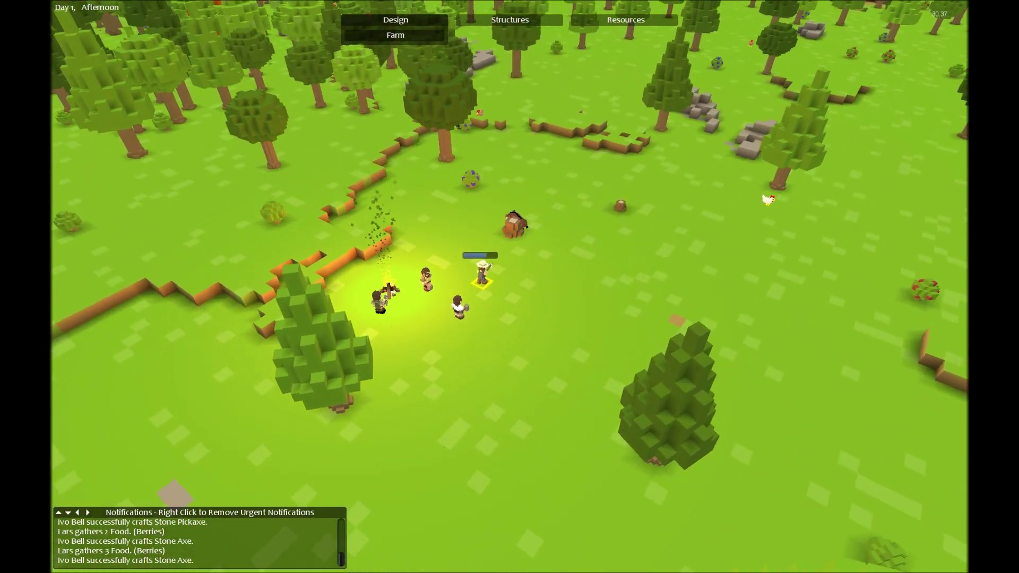
scroll(374, 324, down, 2)
scroll(478, 239, up, 3)
scroll(557, 223, up, 3)
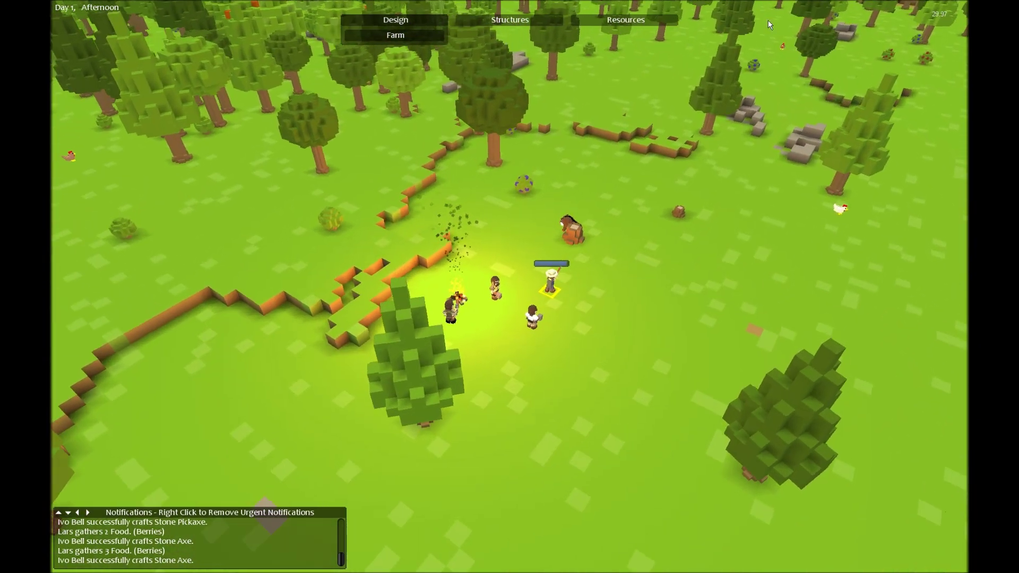
scroll(617, 221, up, 2)
mouse_move(571, 336)
mouse_down()
mouse_move(524, 366)
mouse_move(398, 343)
mouse_up()
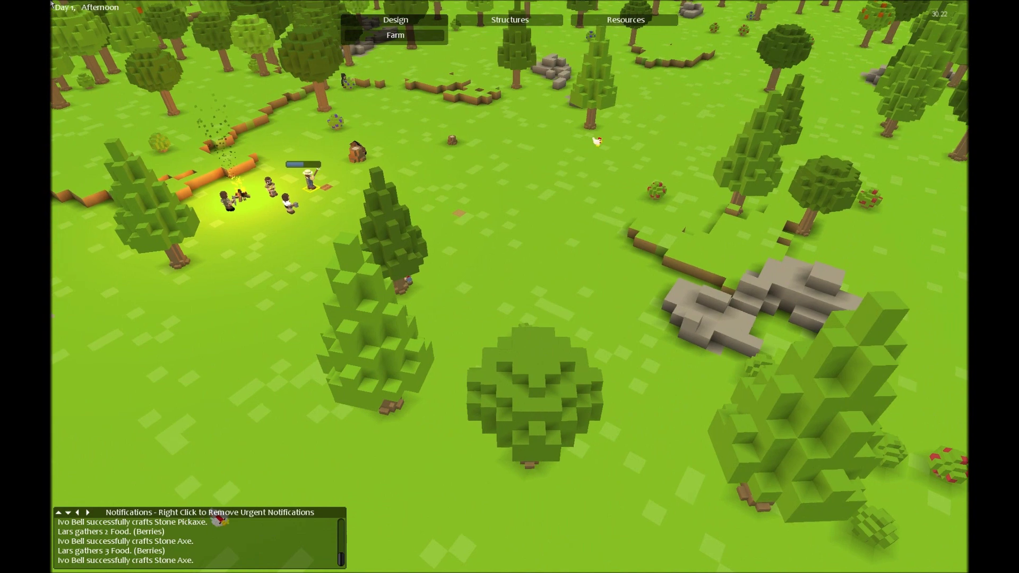
scroll(510, 287, up, 5)
click(447, 326)
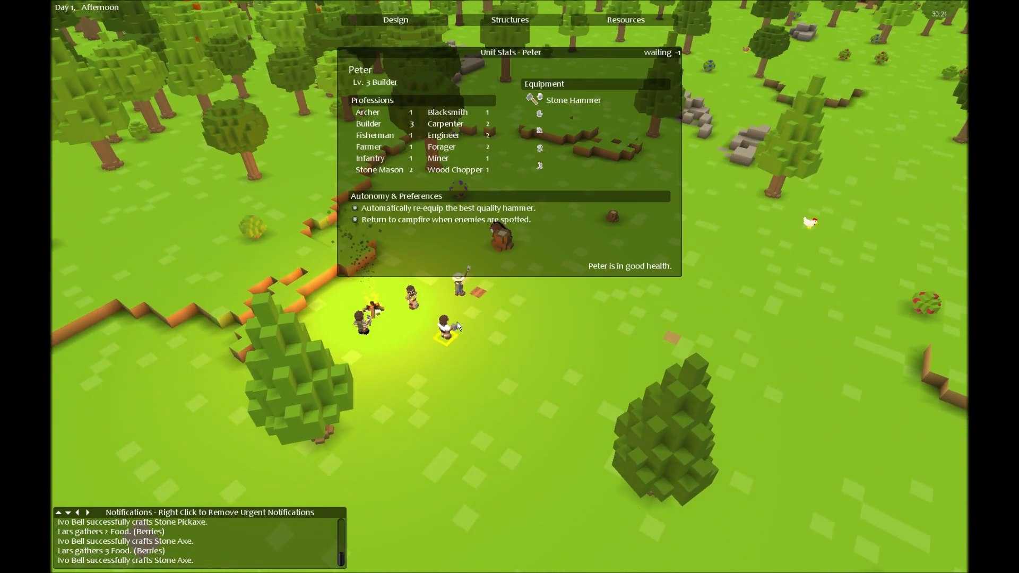
click(402, 263)
click(410, 296)
click(402, 264)
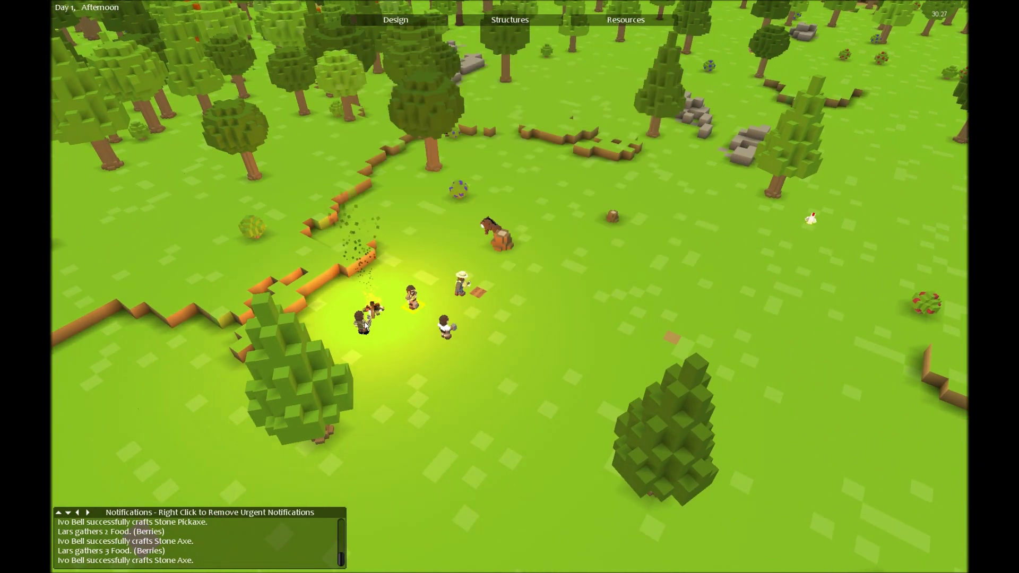
click(362, 319)
click(491, 256)
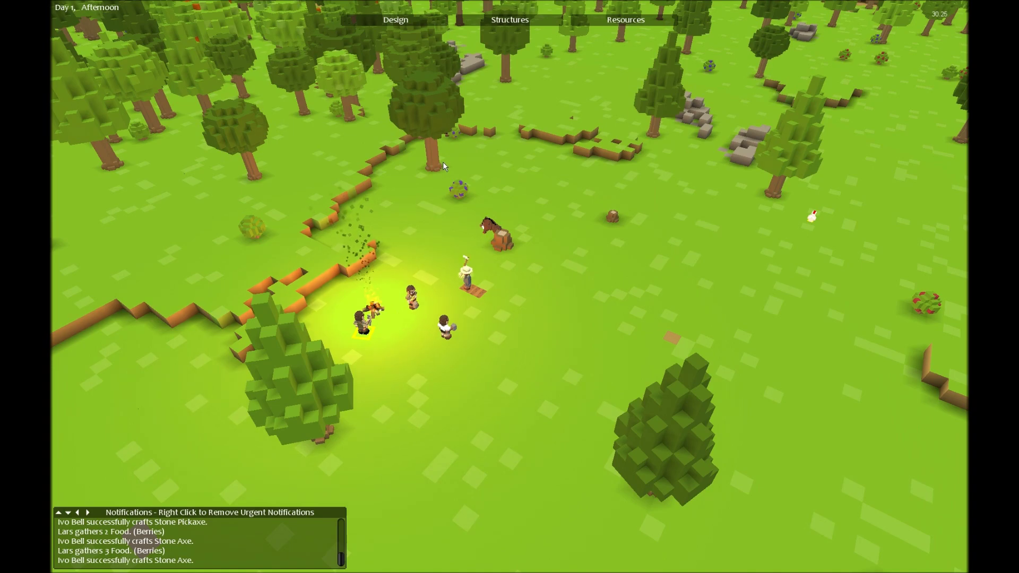
scroll(439, 259, down, 4)
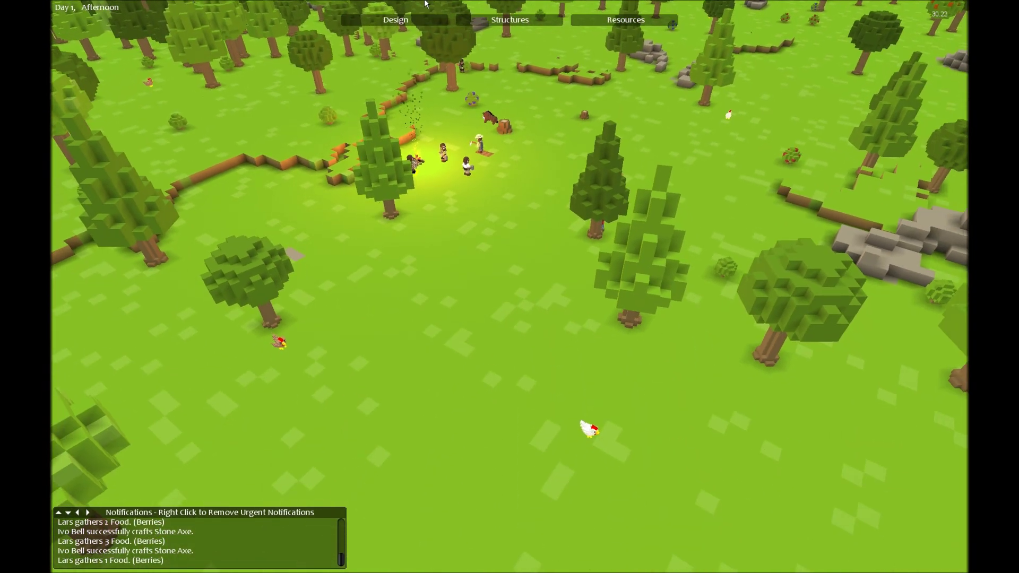
scroll(590, 422, up, 2)
scroll(417, 241, down, 3)
drag(522, 394, 475, 306)
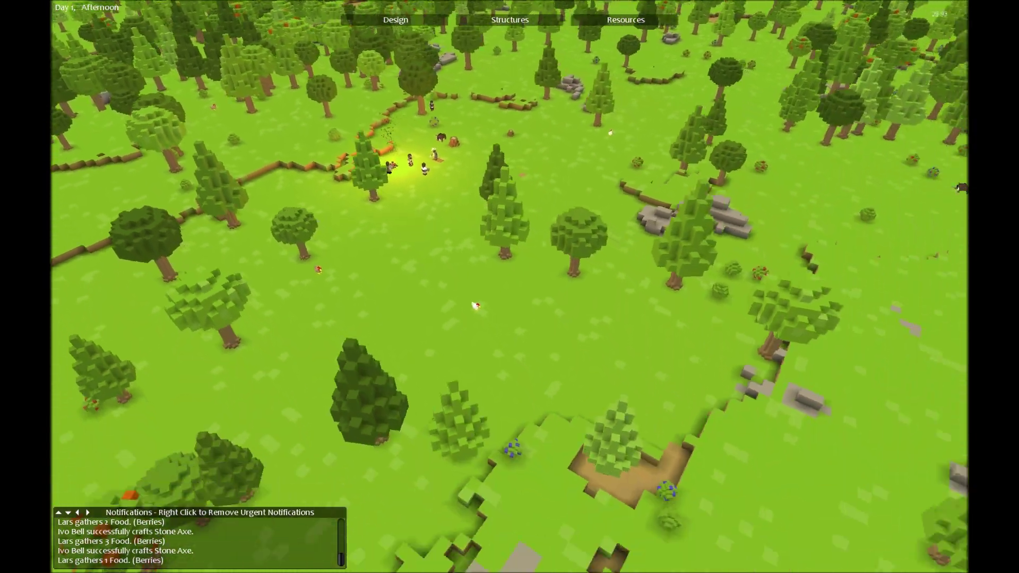
scroll(475, 305, down, 4)
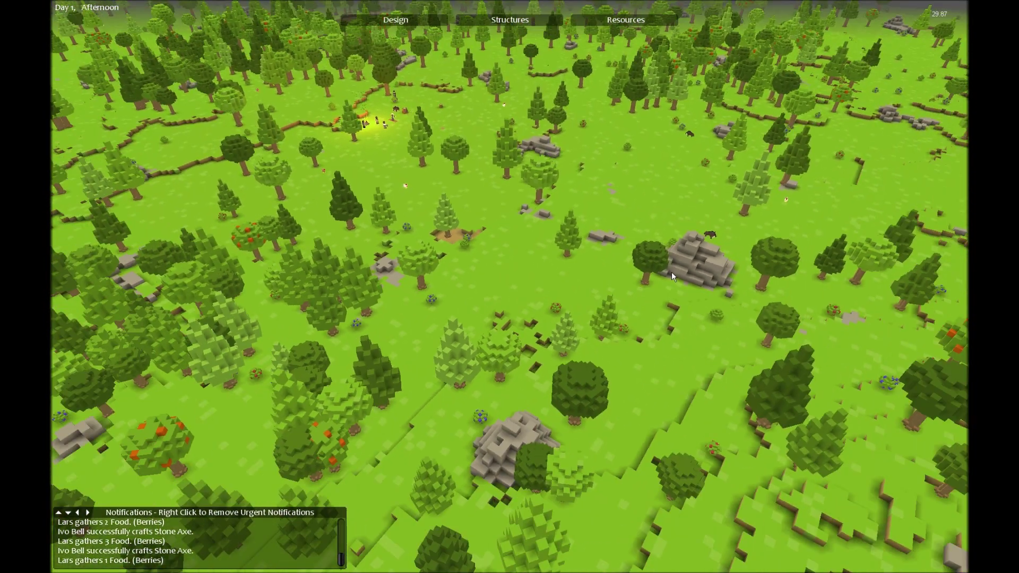
scroll(671, 272, down, 3)
drag(680, 316, 557, 302)
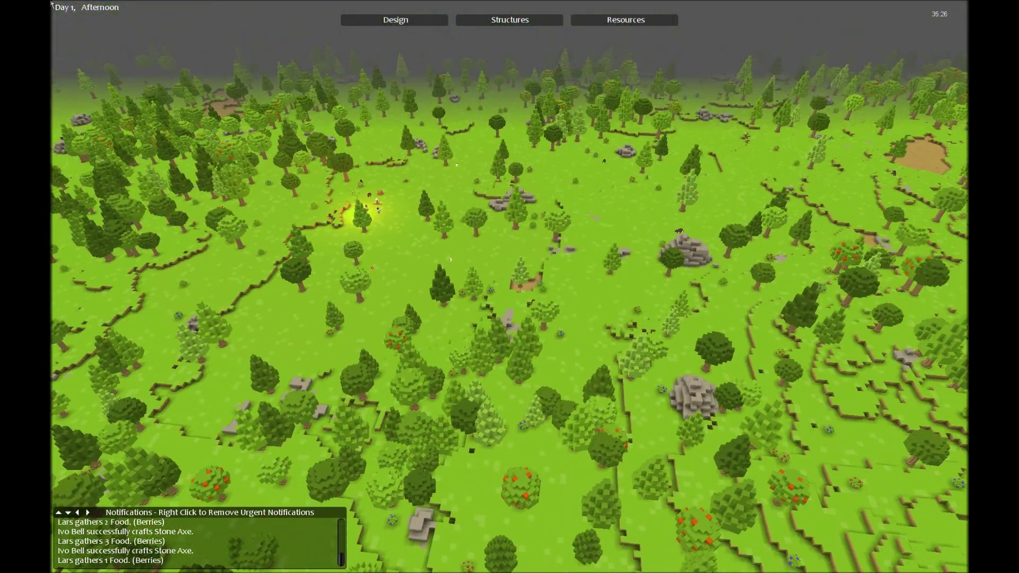
scroll(450, 260, up, 2)
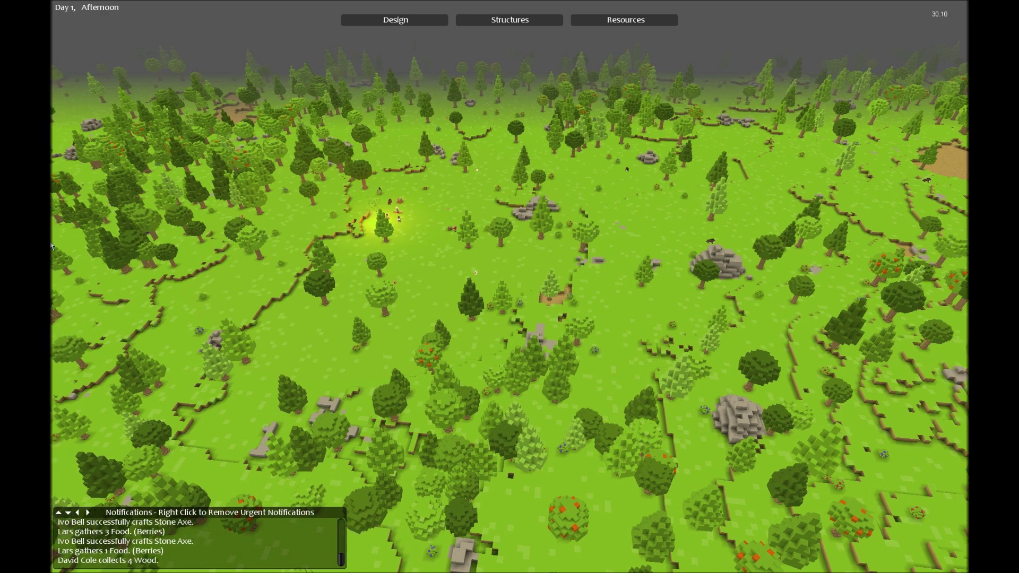
drag(408, 228, 256, 170)
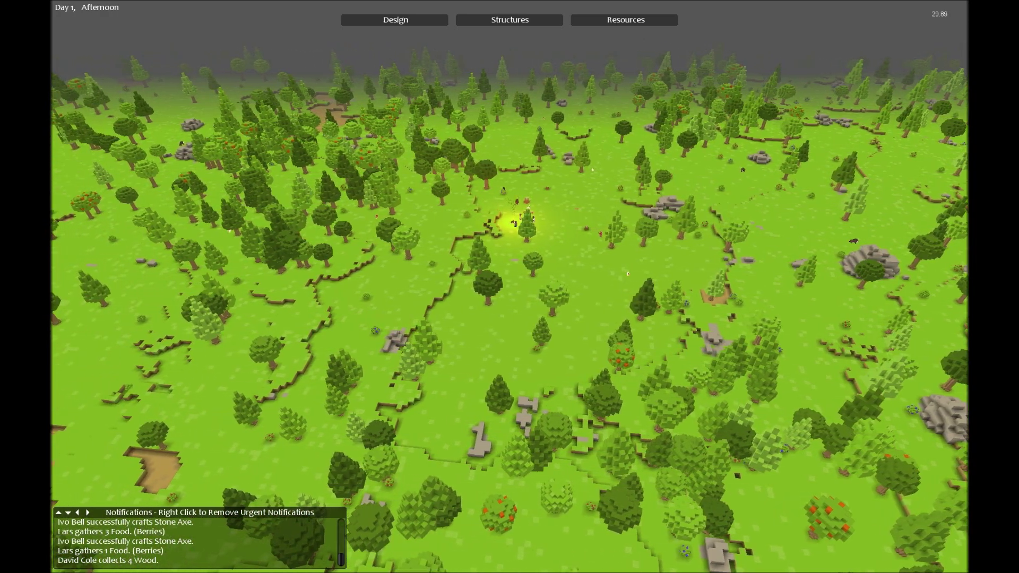
drag(558, 279, 745, 280)
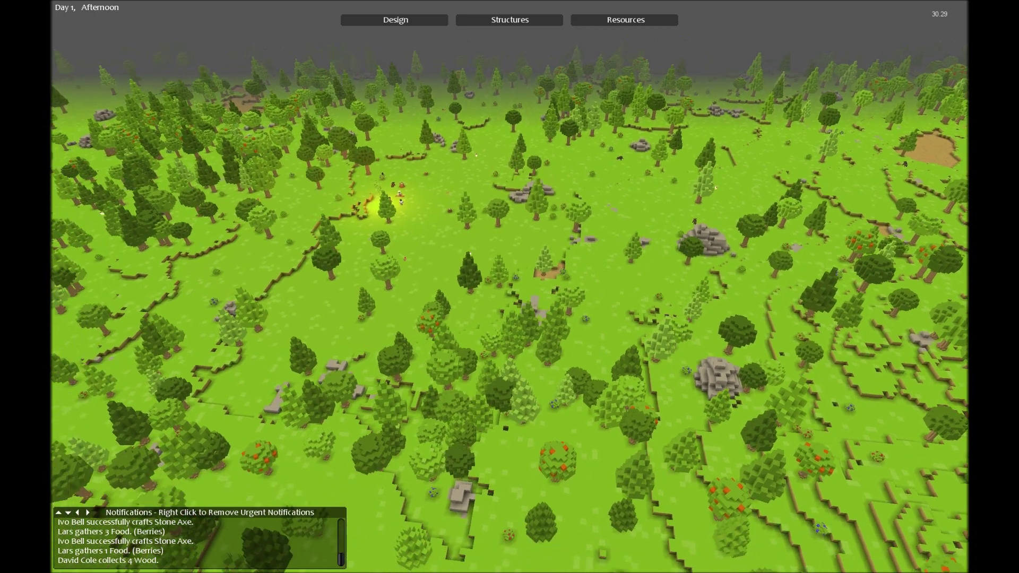
scroll(711, 301, up, 2)
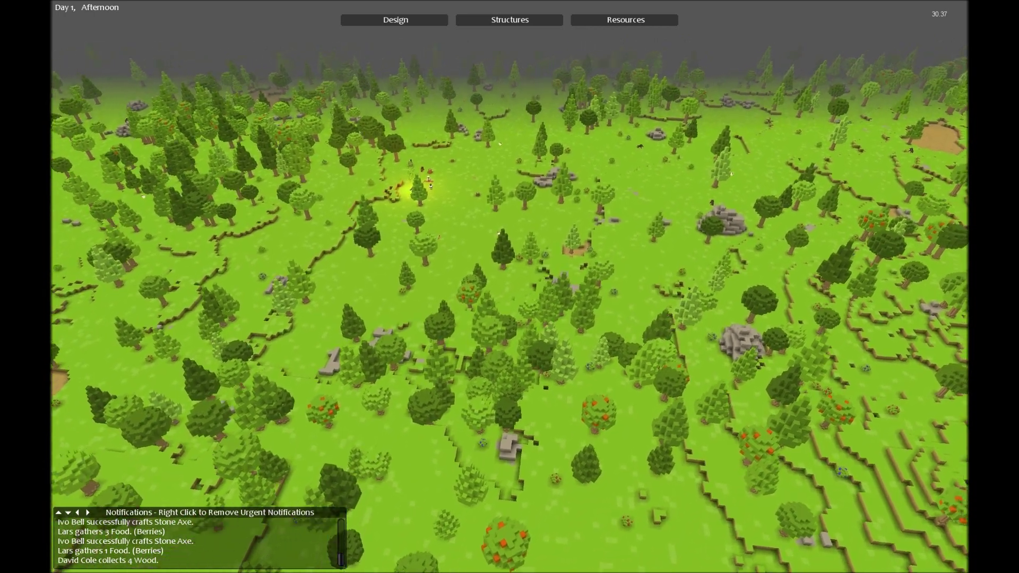
scroll(532, 302, up, 2)
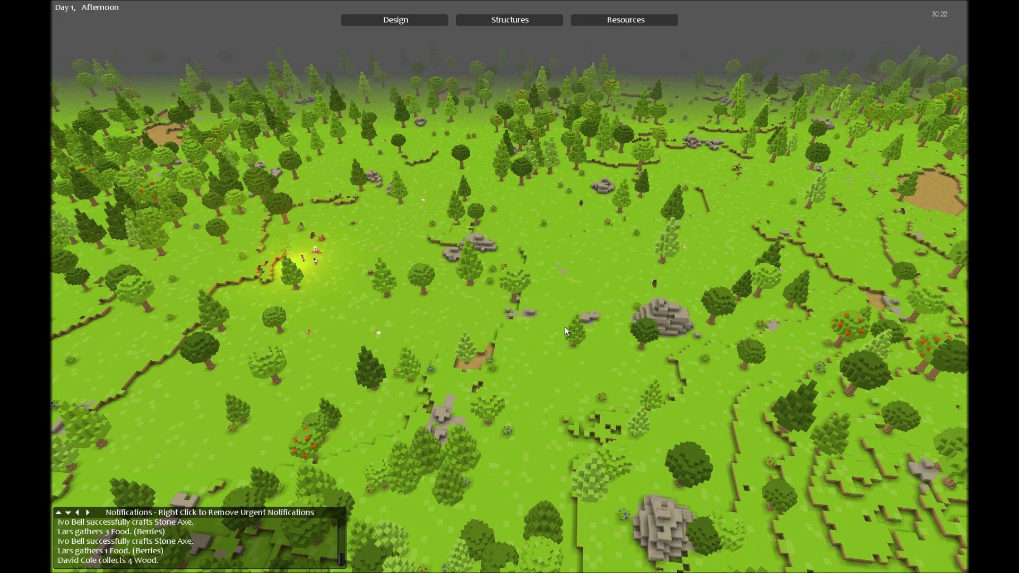
scroll(565, 327, up, 5)
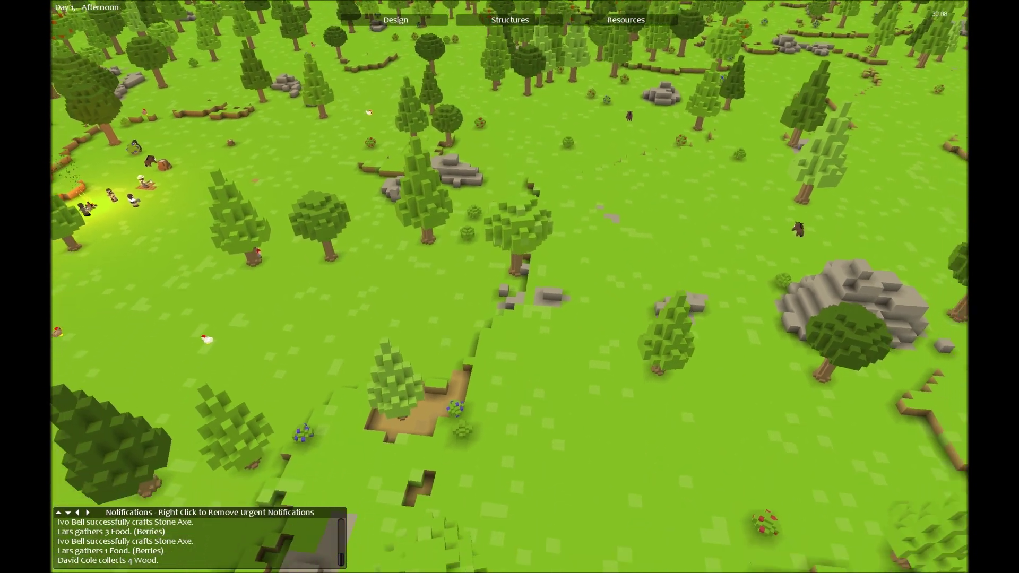
scroll(483, 76, down, 4)
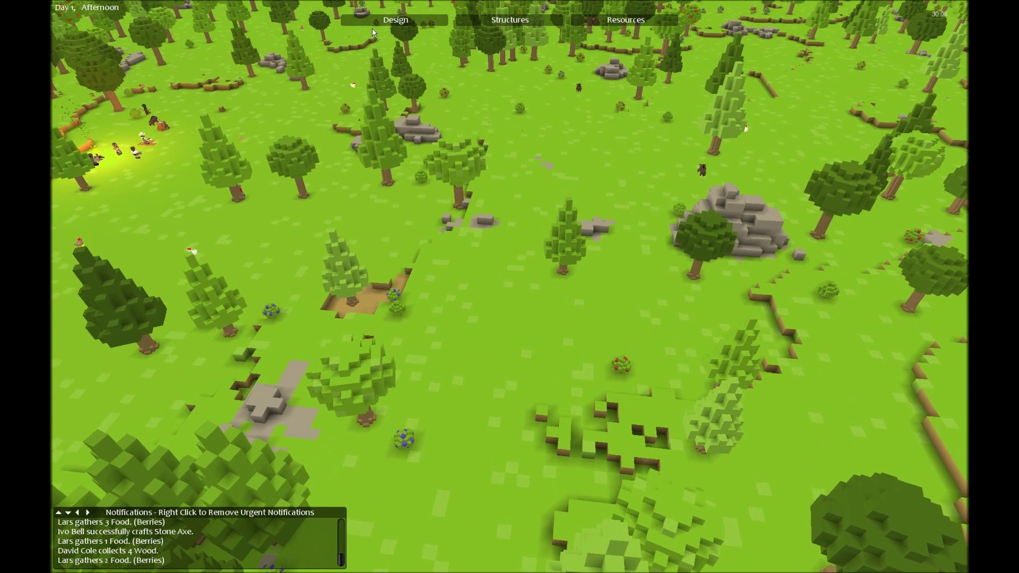
Mark a trial 9 x 15 dig area on the meadow, then cancel it.
click(374, 22)
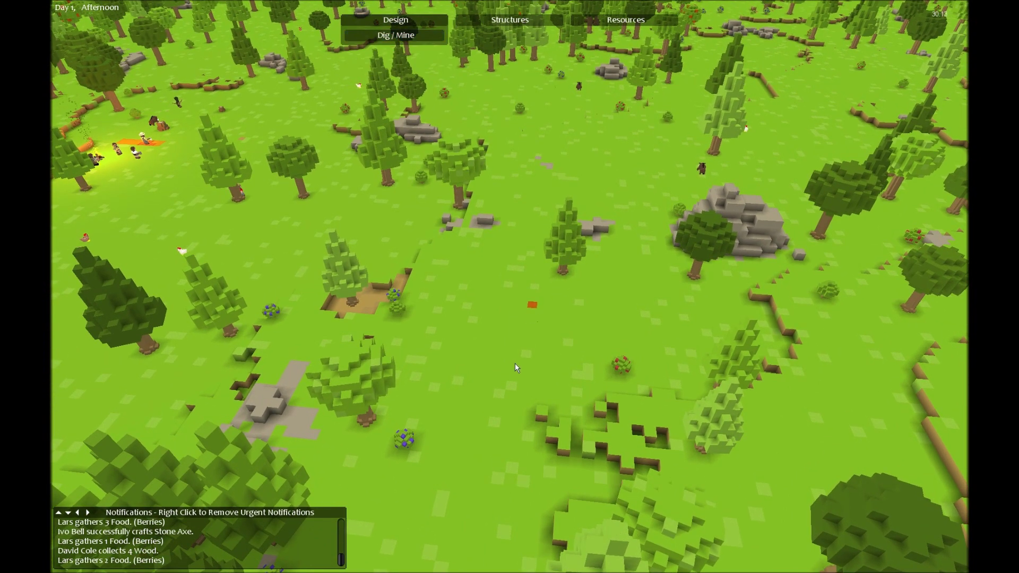
drag(515, 367, 462, 329)
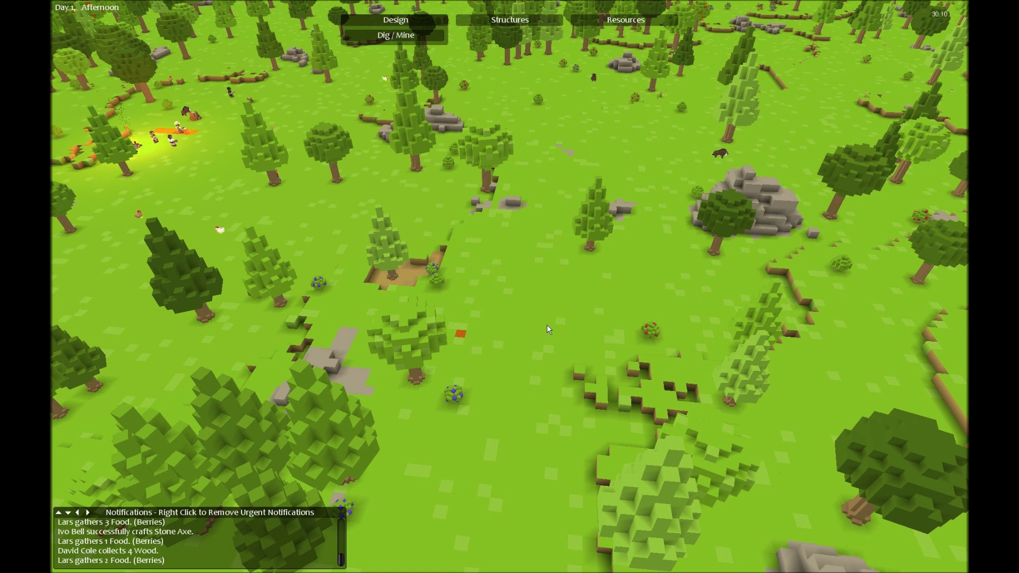
drag(547, 324, 565, 247)
right_click(454, 254)
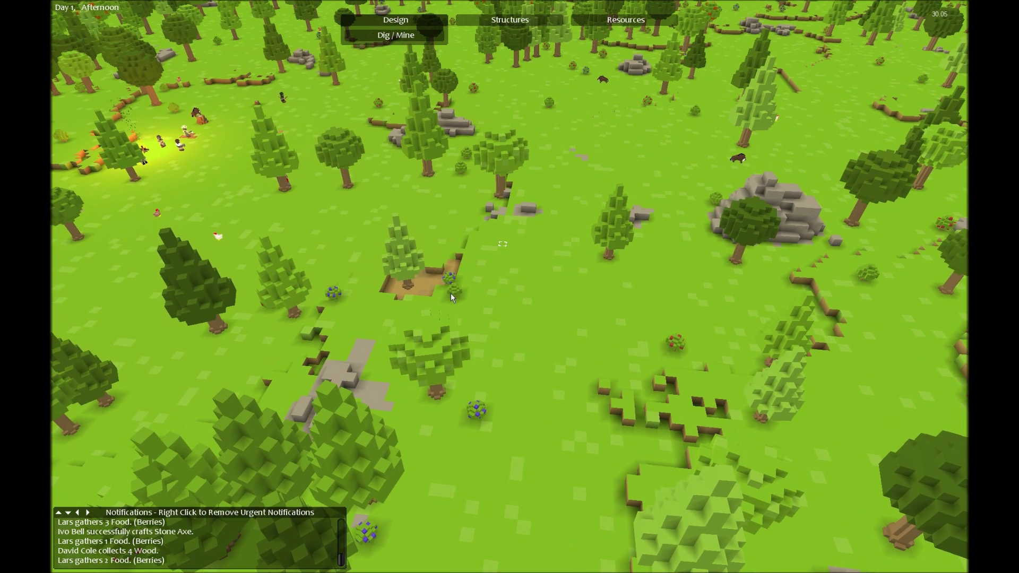
right_click(470, 296)
click(510, 319)
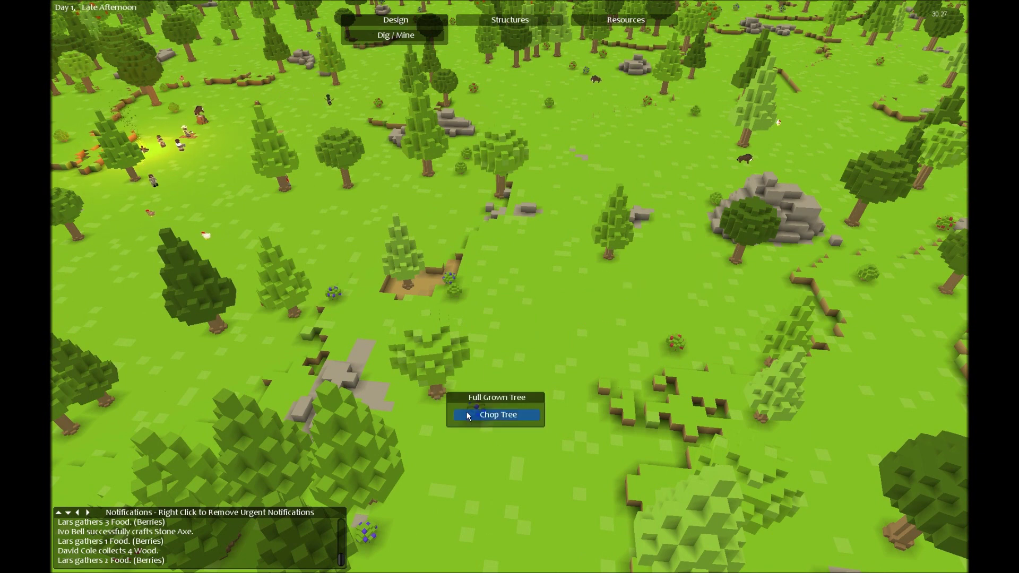
Order four full-grown trees near the settlement chopped down.
right_click(406, 278)
click(434, 298)
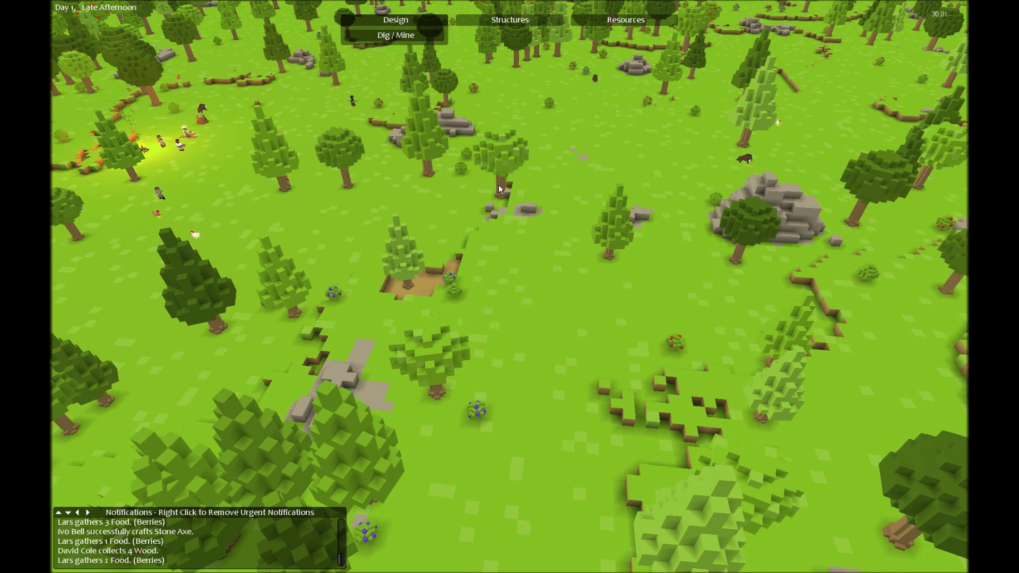
right_click(509, 195)
click(527, 205)
right_click(342, 303)
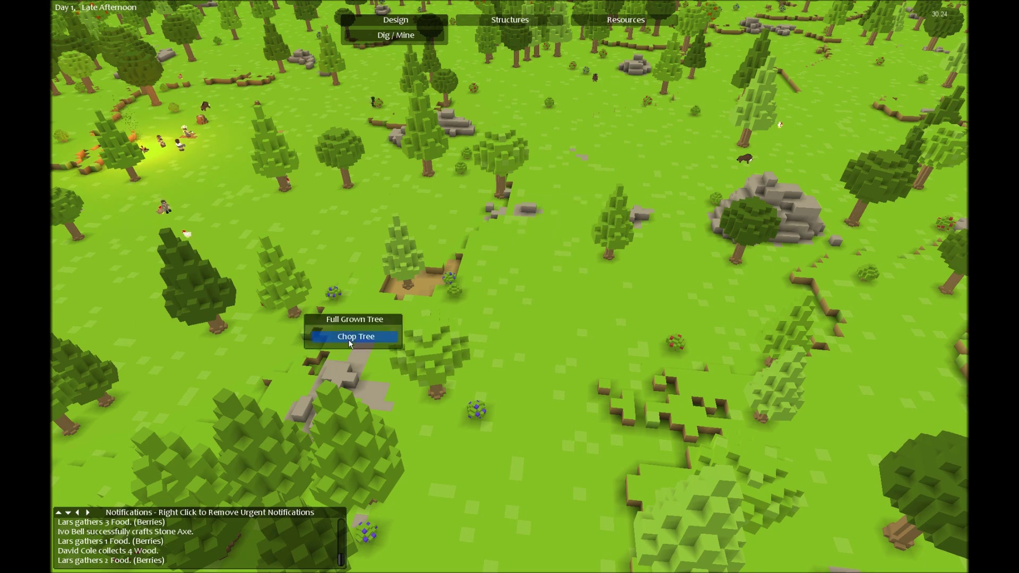
click(351, 326)
drag(239, 342, 461, 331)
right_click(462, 330)
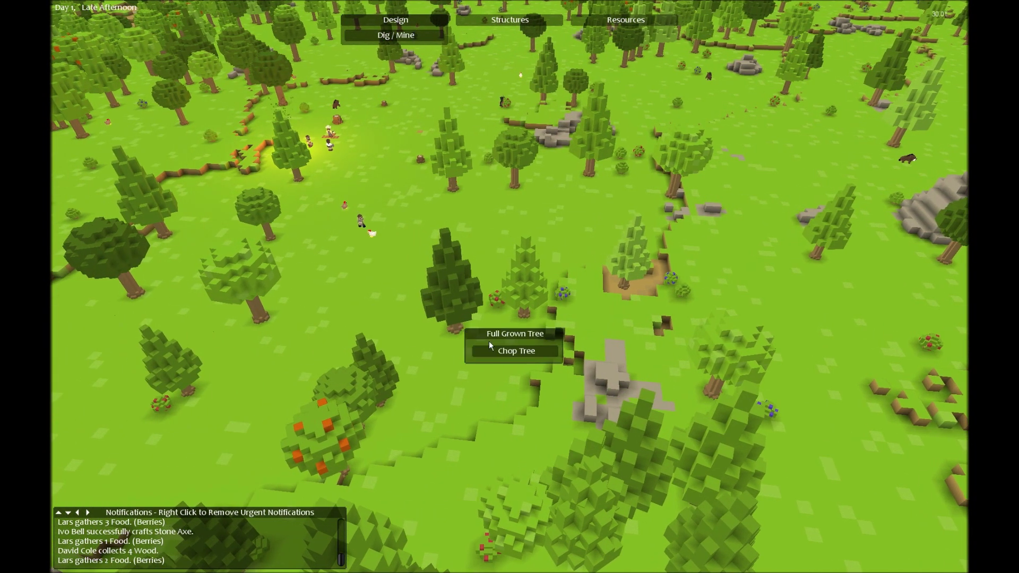
click(489, 351)
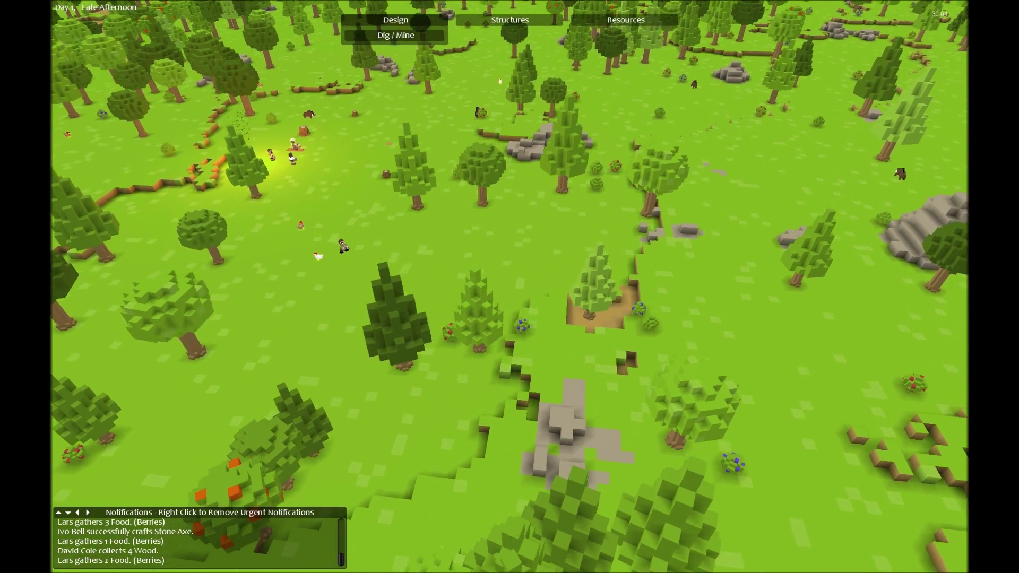
Look around in the cut-away layer view, then return to full terrain centred on the campfire.
mouse_move(713, 96)
mouse_down()
mouse_move(444, 171)
mouse_move(369, 249)
mouse_up()
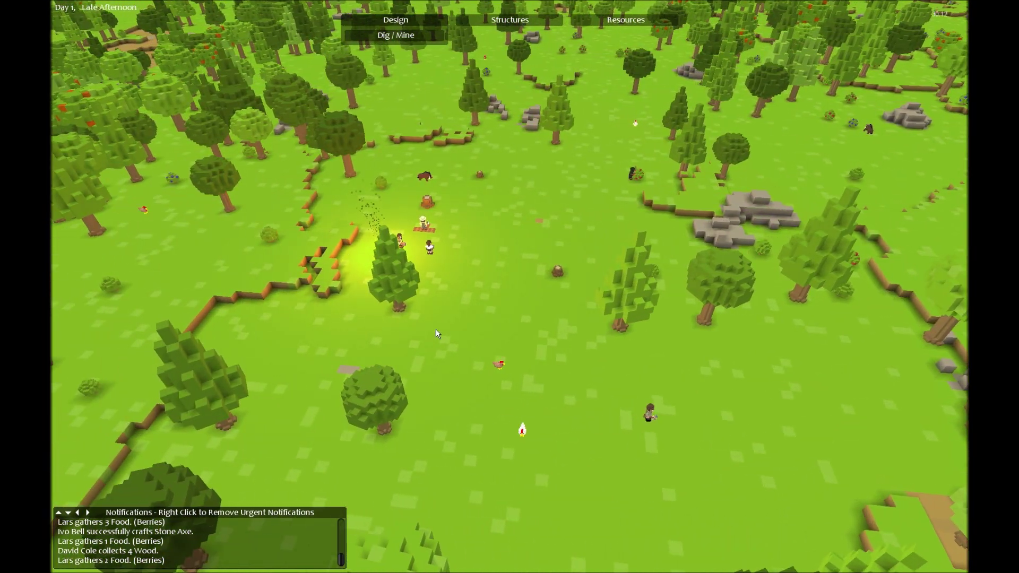
scroll(435, 329, down, 2)
scroll(516, 361, down, 2)
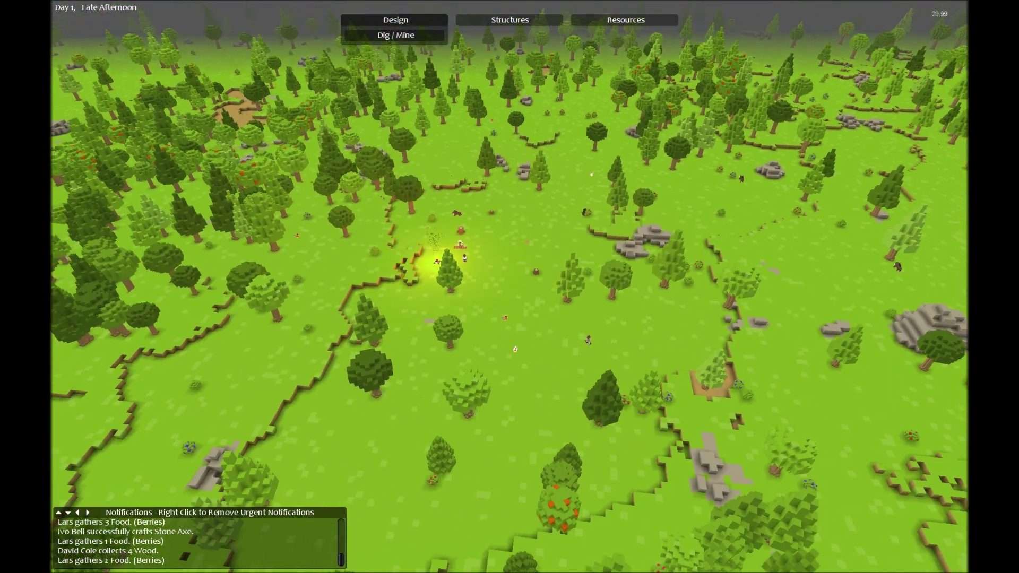
scroll(594, 333, down, 3)
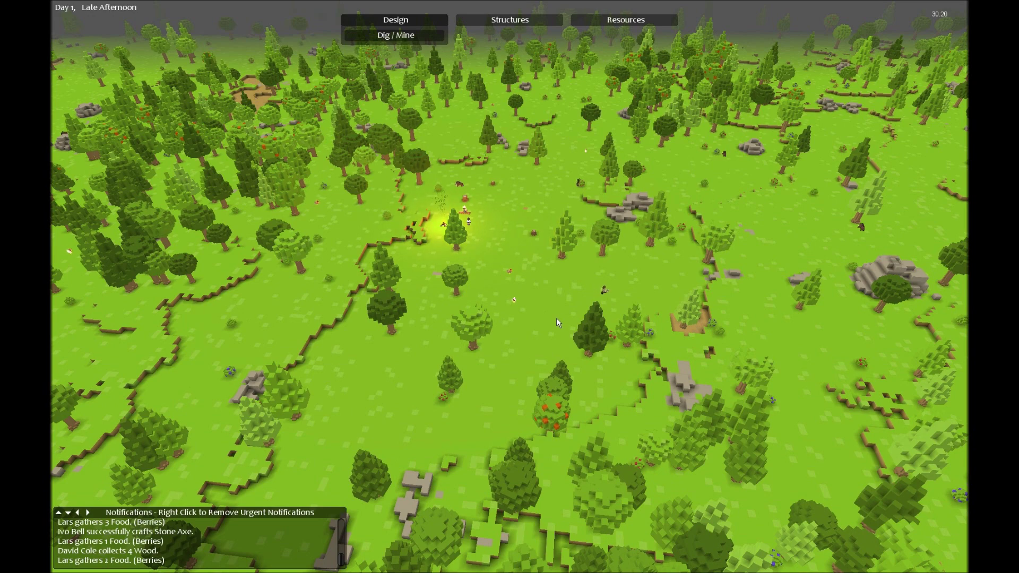
key(Tab)
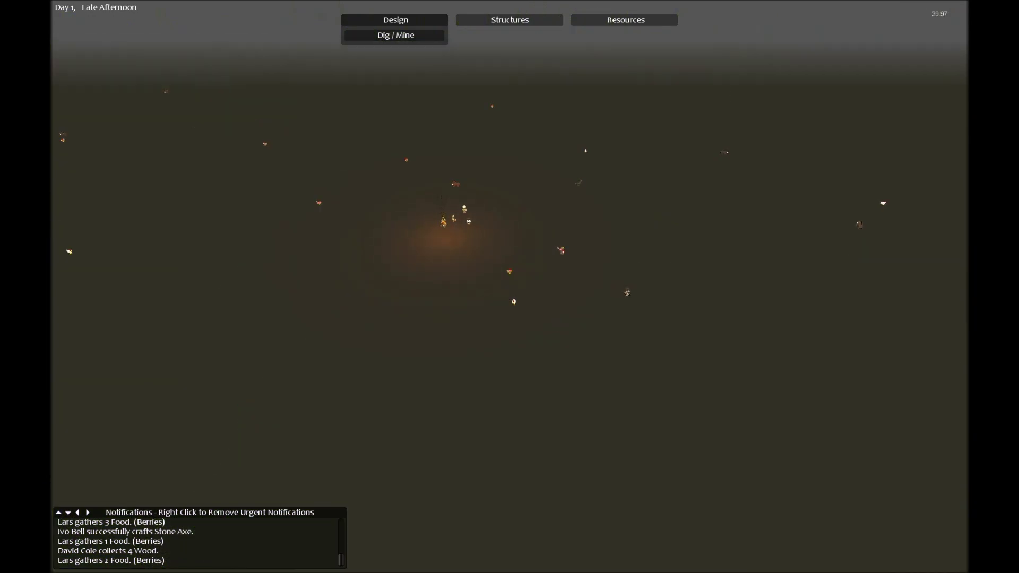
mouse_move(557, 322)
mouse_down()
mouse_move(535, 293)
mouse_move(430, 374)
mouse_move(611, 4)
mouse_up()
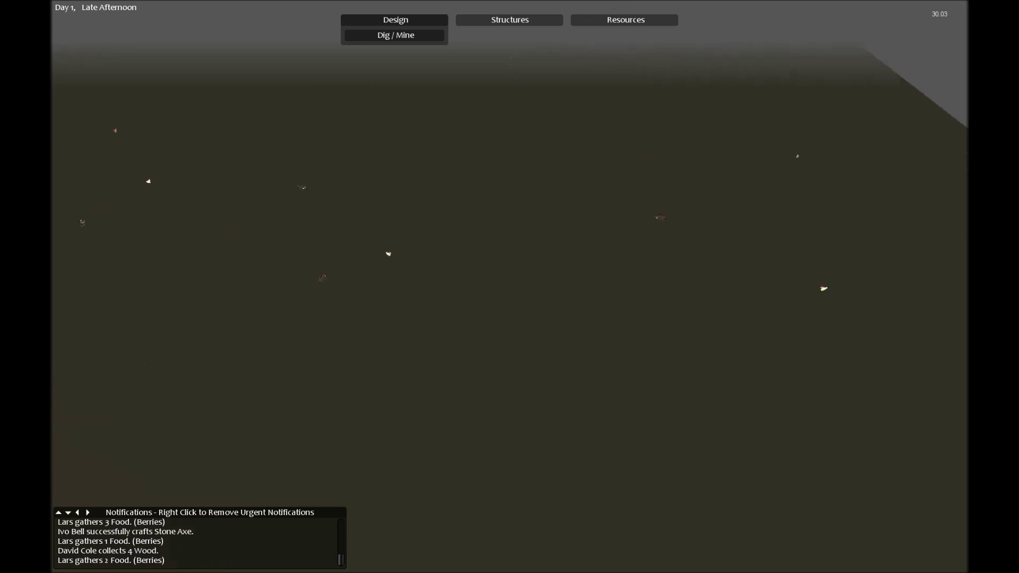
drag(509, 239, 705, 419)
mouse_move(518, 388)
mouse_down()
mouse_move(384, 349)
mouse_move(780, 484)
mouse_move(629, 271)
mouse_move(571, 330)
mouse_up()
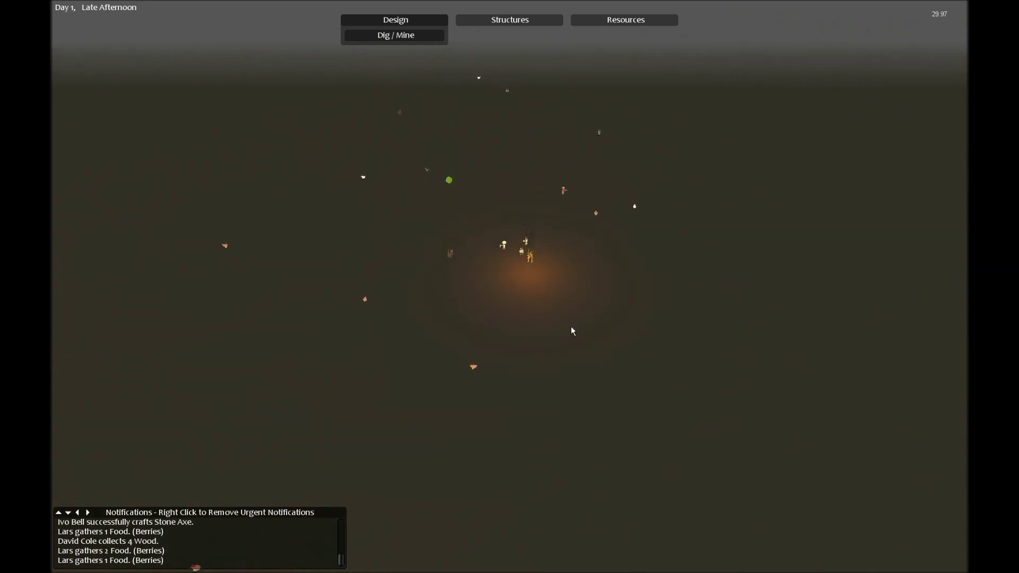
key(space)
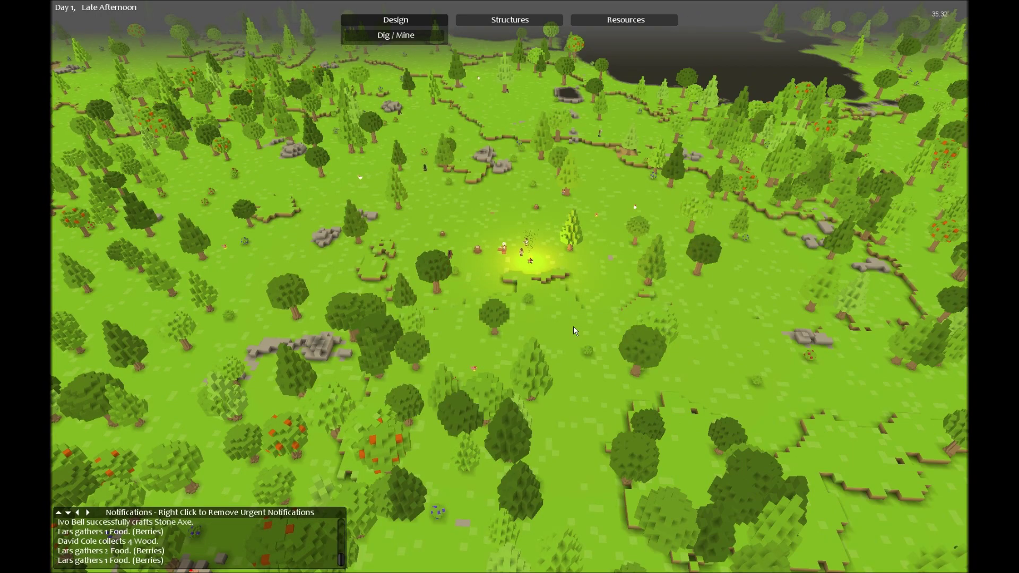
scroll(574, 325, up, 3)
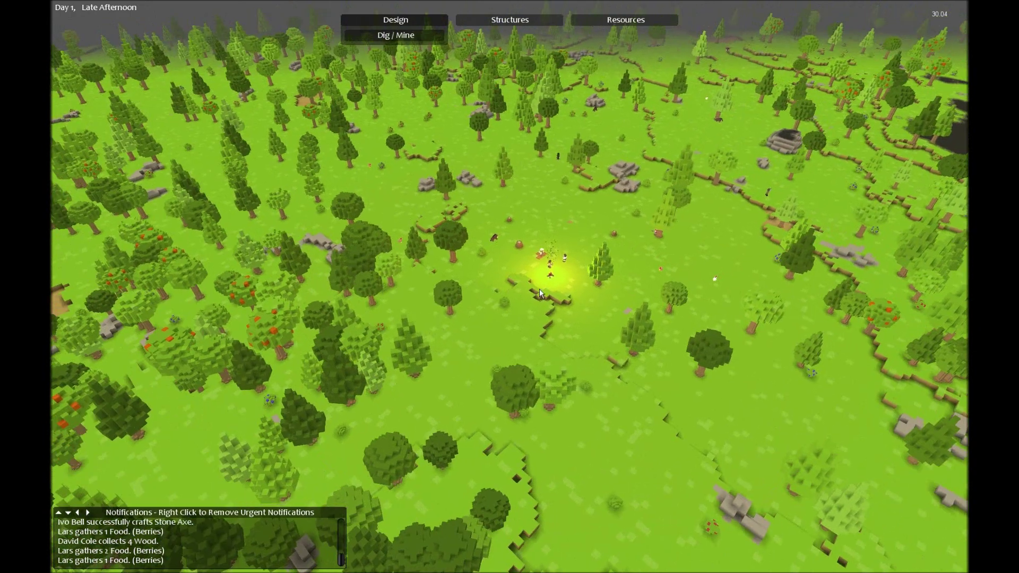
click(562, 156)
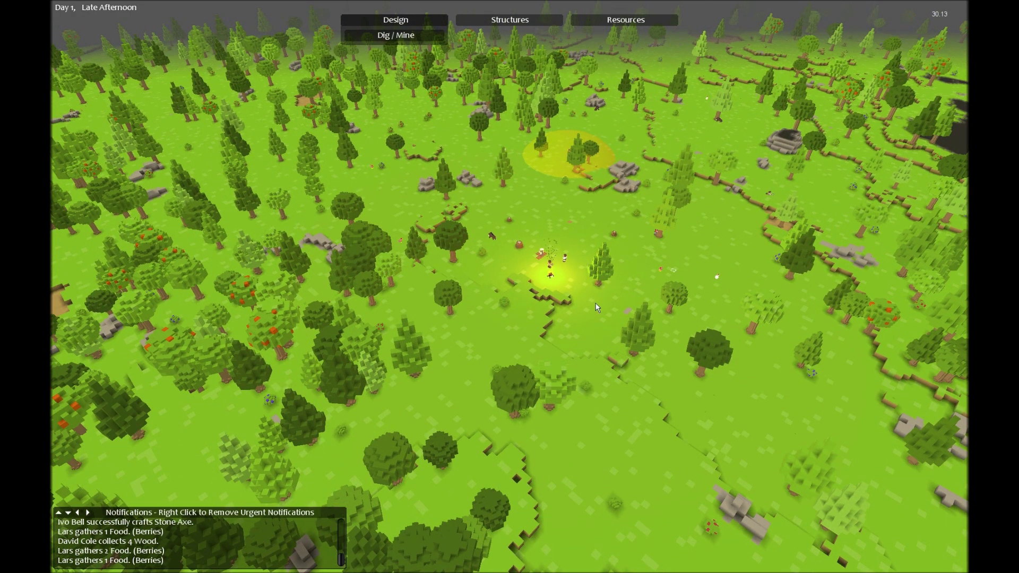
scroll(597, 307, up, 3)
scroll(597, 307, up, 3)
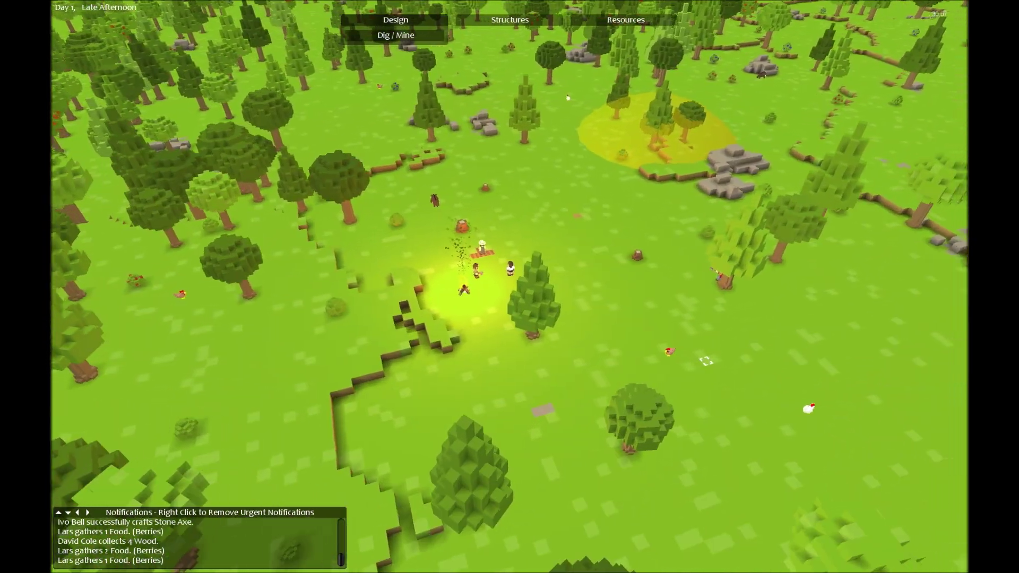
scroll(568, 97, up, 3)
scroll(637, 159, up, 2)
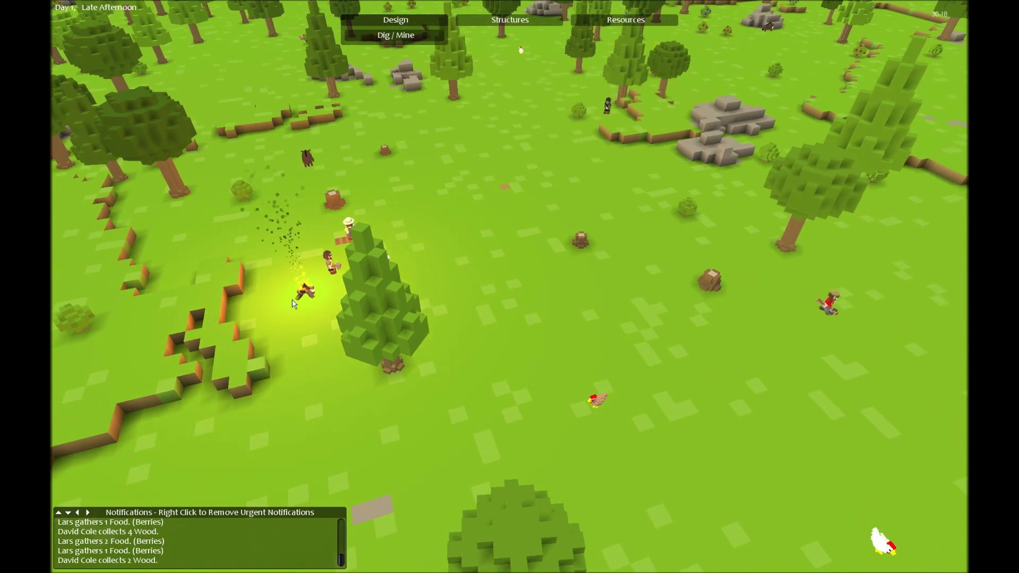
mouse_move(697, 219)
mouse_down()
mouse_move(526, 286)
mouse_move(455, 395)
mouse_move(473, 282)
mouse_up()
Check a campfire settler's stats, then queue one Fieldstone from Building Materials and close Resources.
click(471, 270)
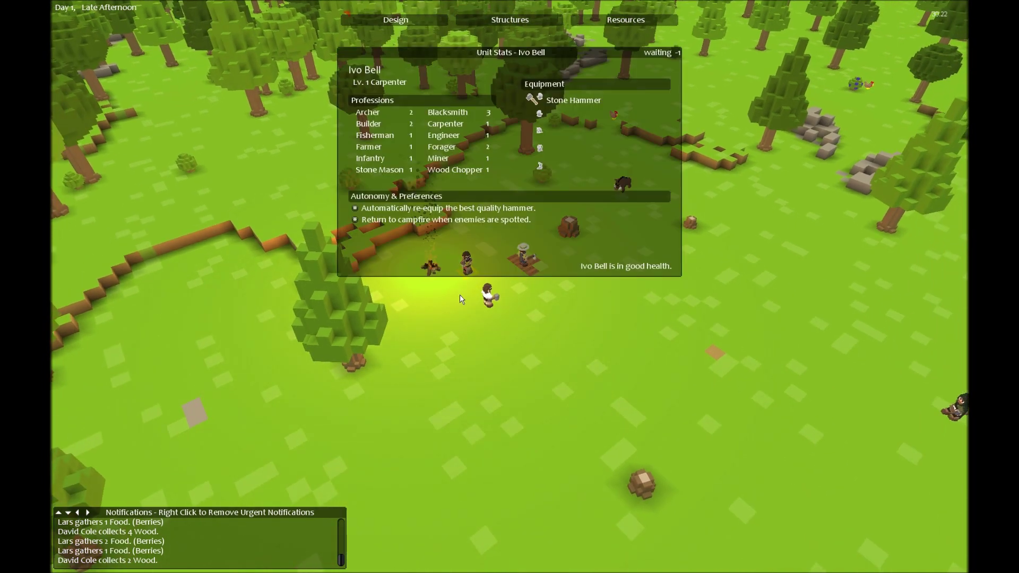
click(468, 305)
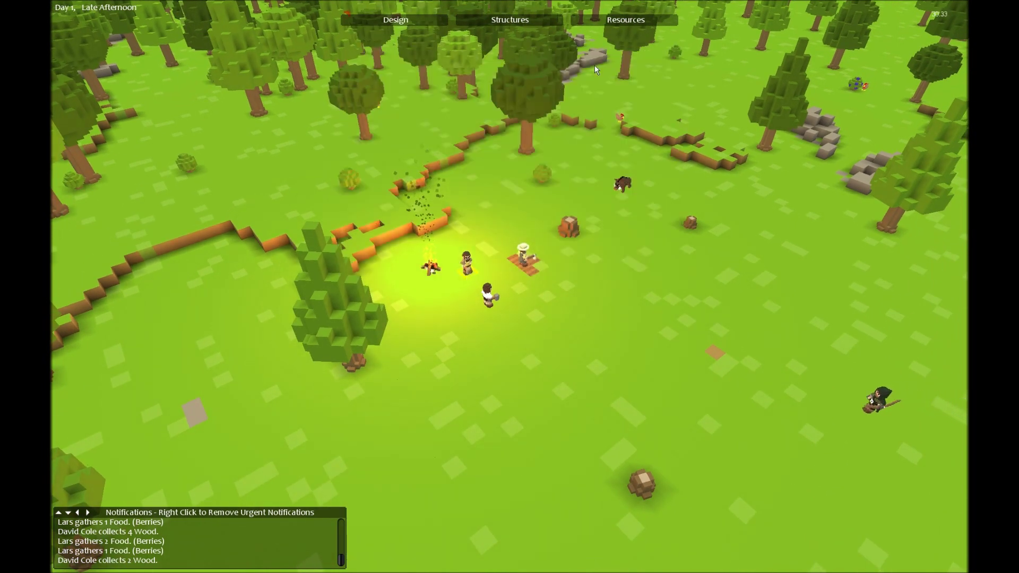
click(586, 28)
scroll(430, 144, down, 3)
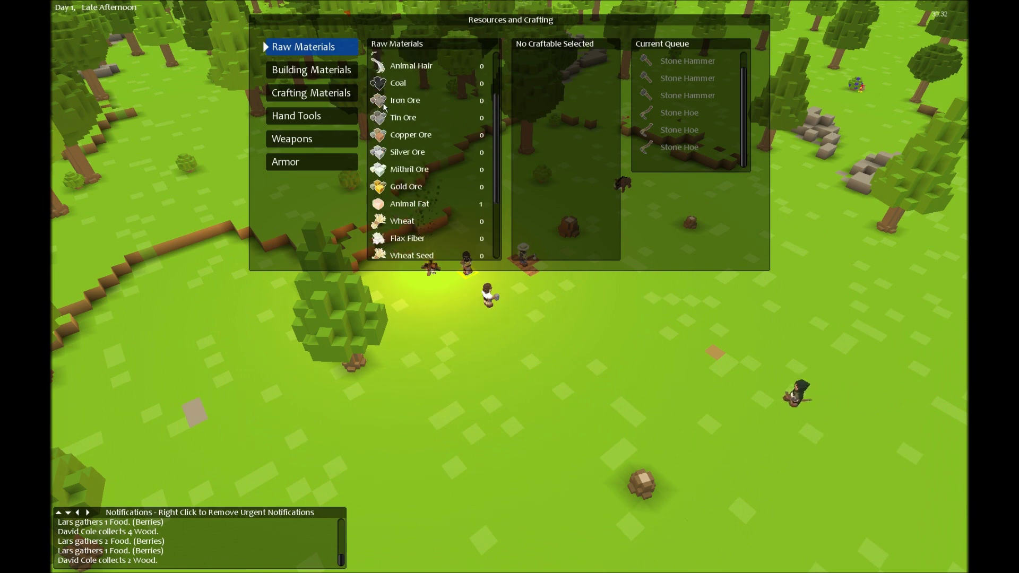
scroll(430, 144, down, 3)
click(310, 70)
scroll(423, 146, up, 3)
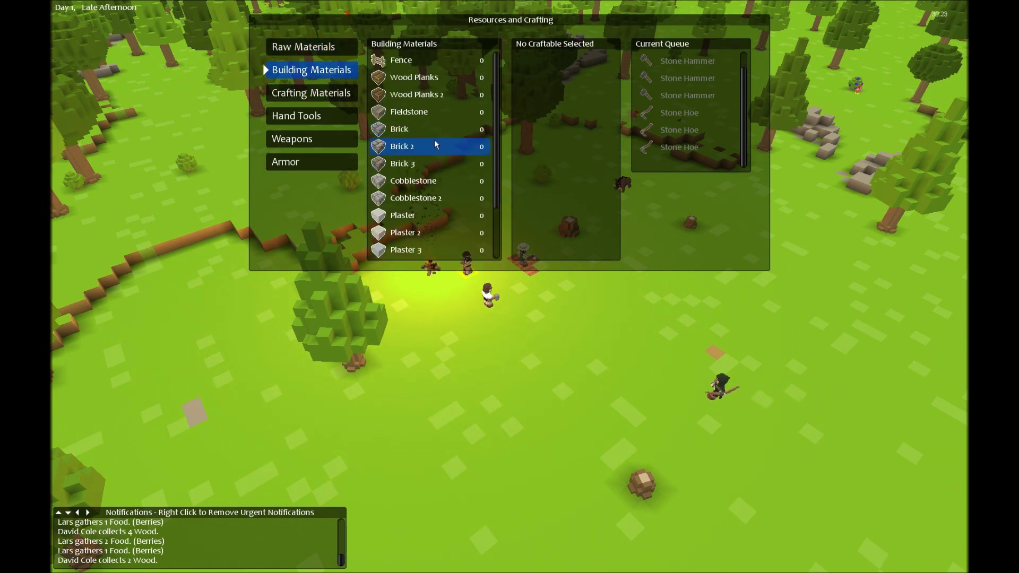
click(434, 111)
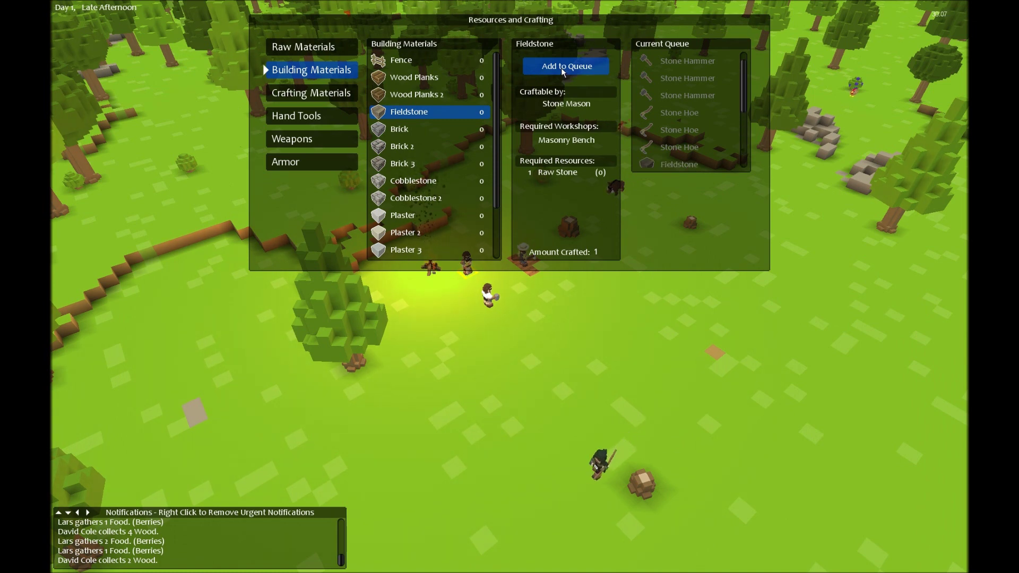
scroll(655, 132, up, 1)
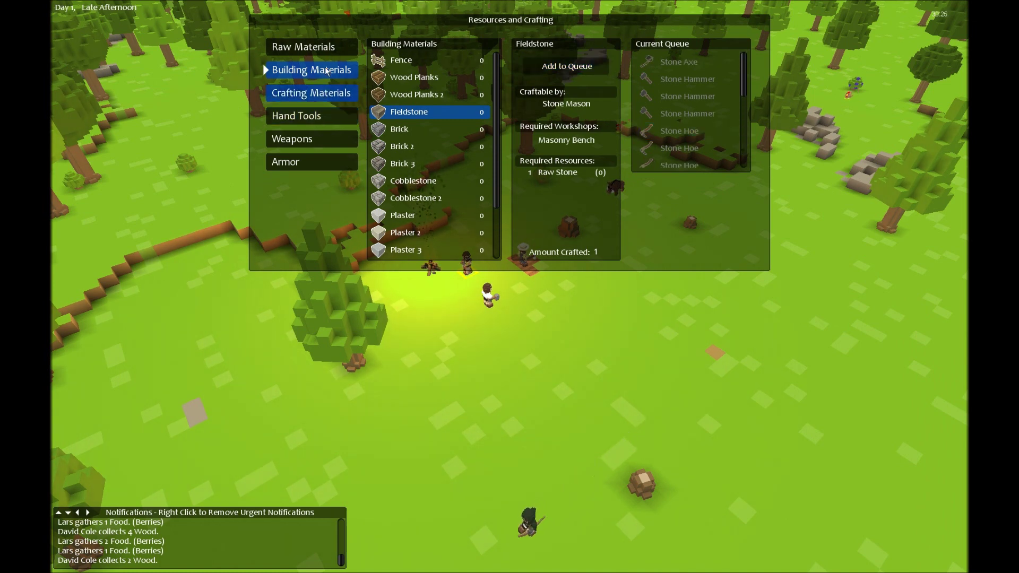
click(307, 47)
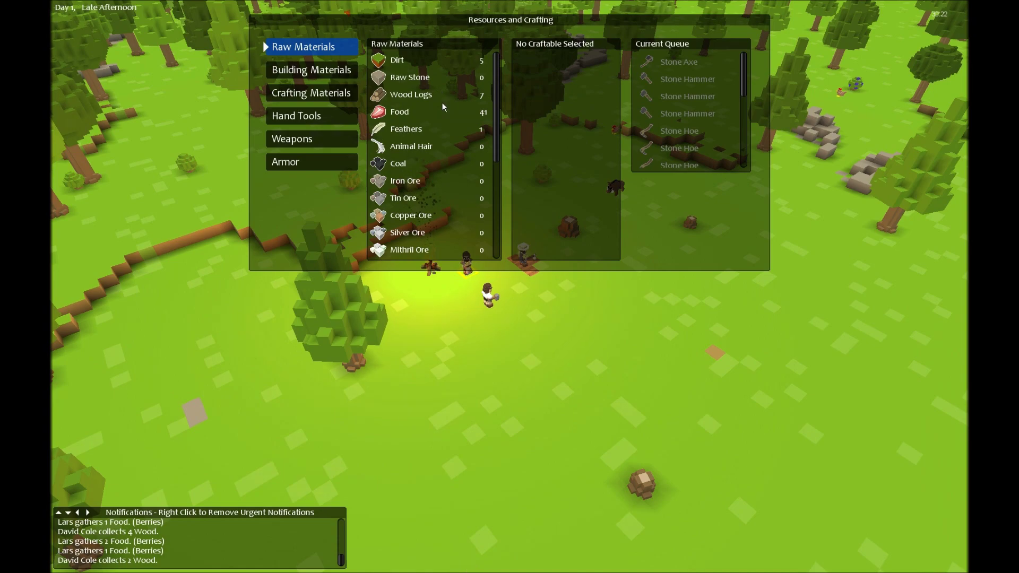
key(Escape)
scroll(453, 311, down, 2)
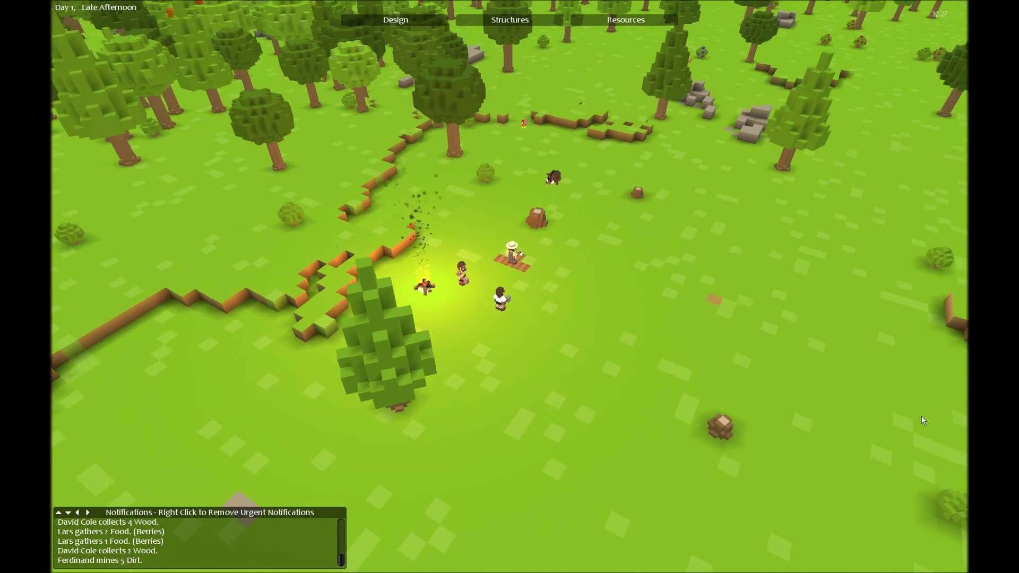
scroll(454, 312, down, 4)
scroll(453, 311, down, 3)
Pan over the grassland and pick Dig/Mine designation, then cancel it.
drag(510, 318, 605, 366)
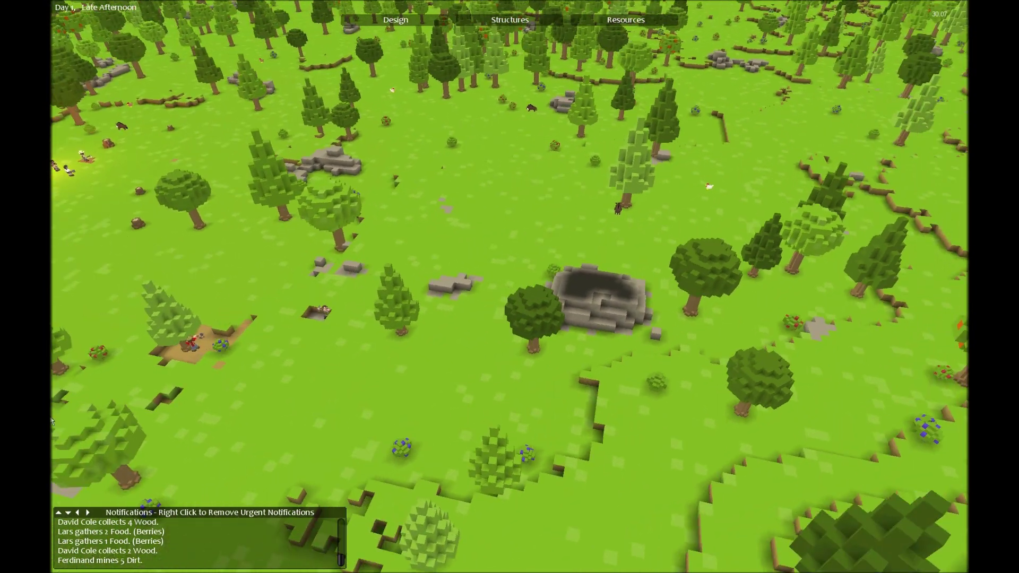
drag(510, 319, 446, 239)
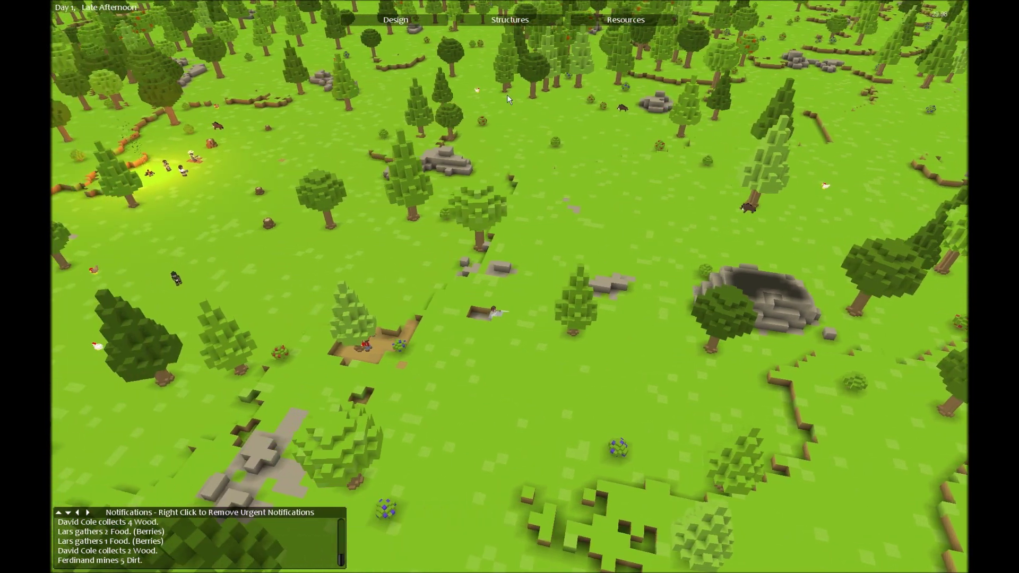
click(395, 19)
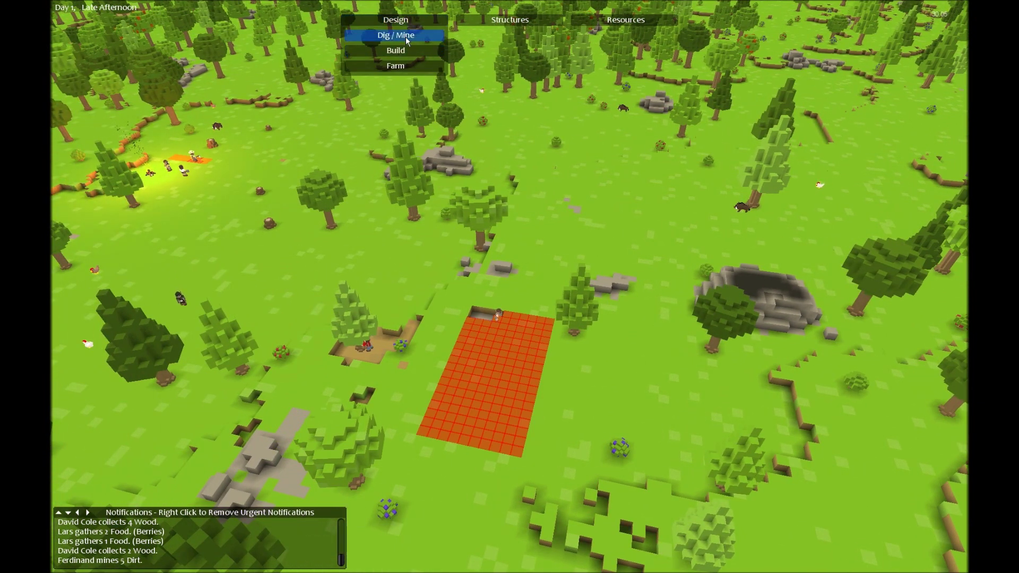
click(407, 37)
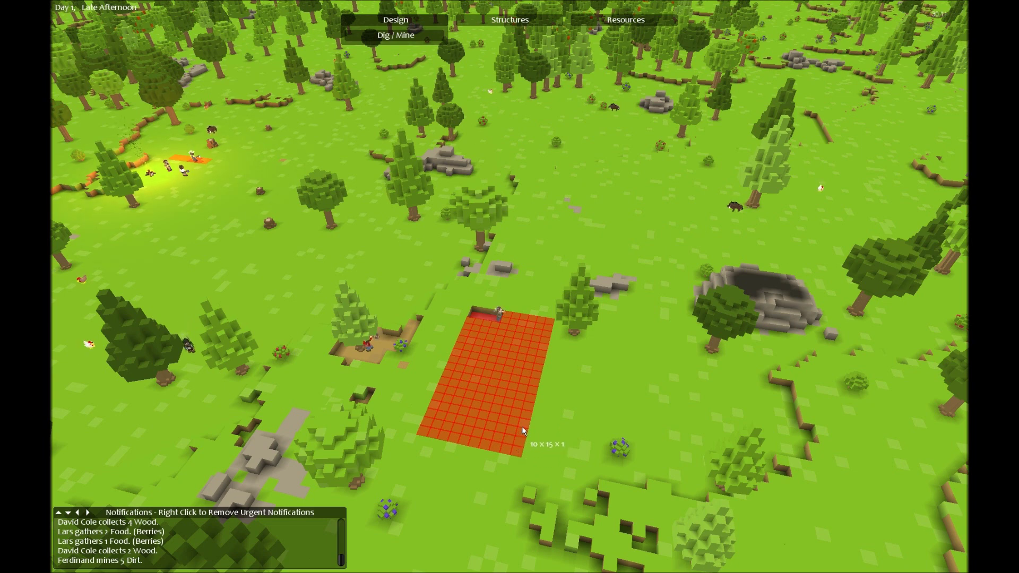
right_click(490, 345)
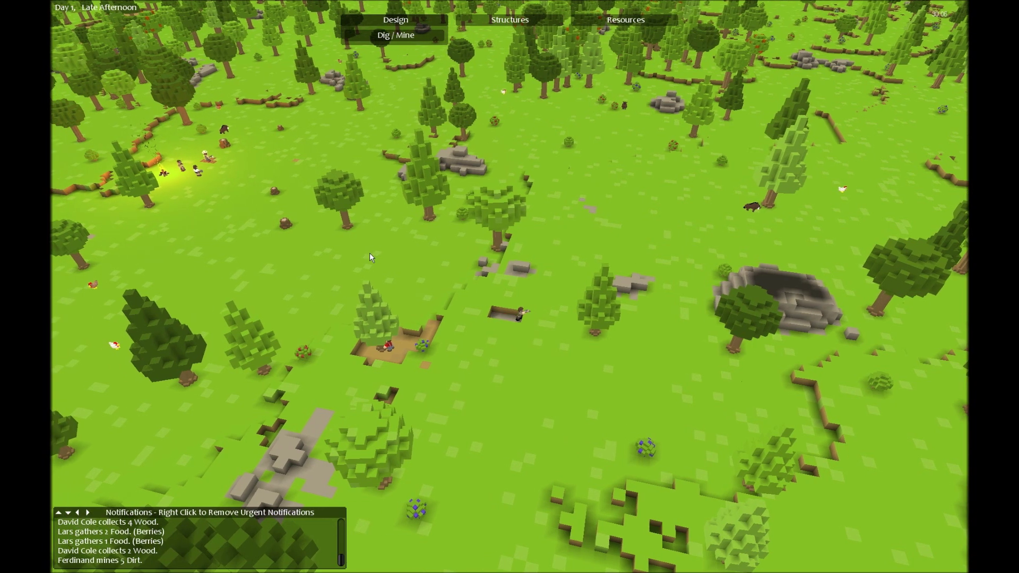
Mark a 5x2 grass dig strip, cancel it, and pan back to the campfire.
click(409, 39)
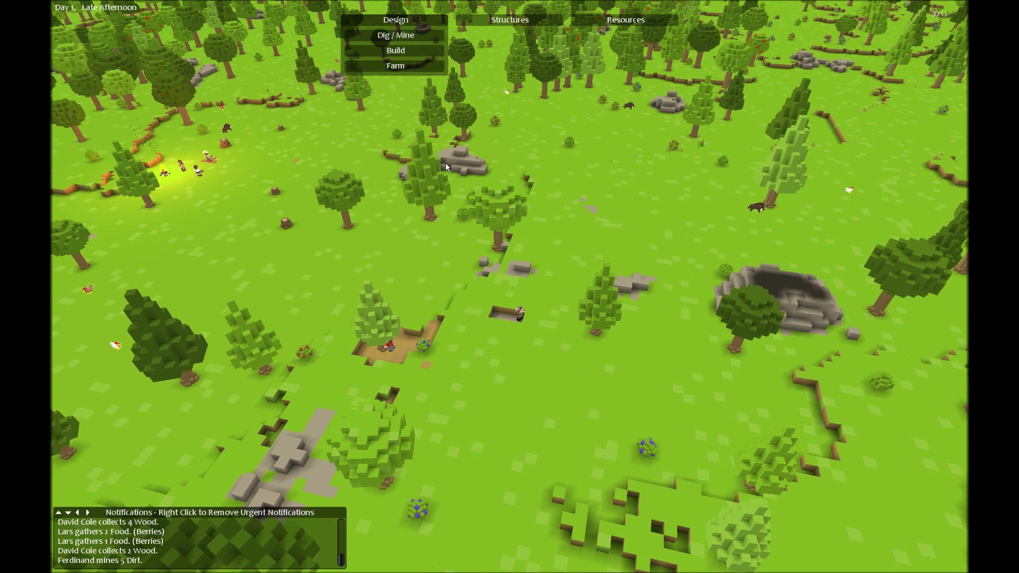
click(406, 37)
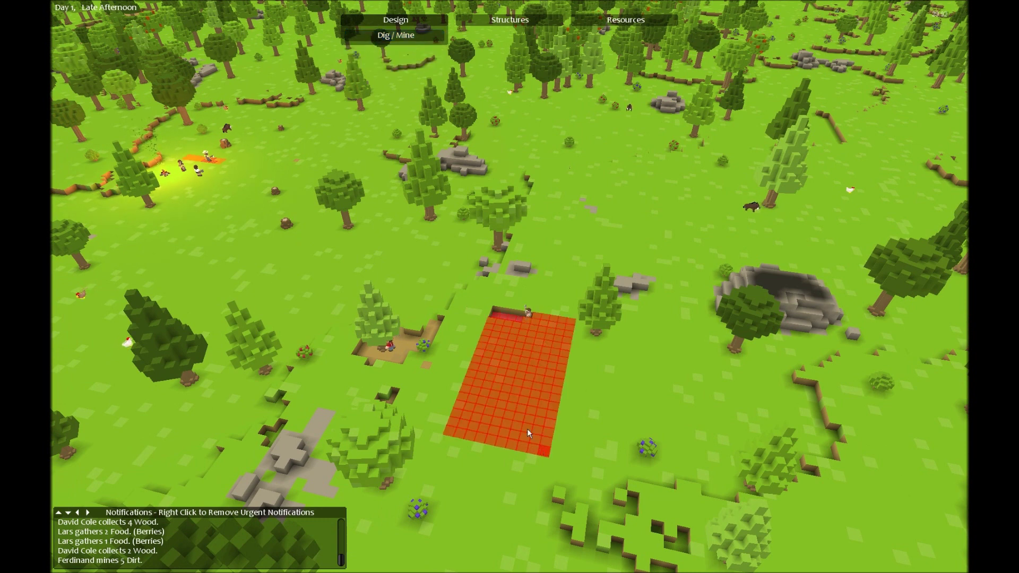
mouse_move(540, 445)
mouse_down()
mouse_move(483, 364)
mouse_move(489, 326)
mouse_up()
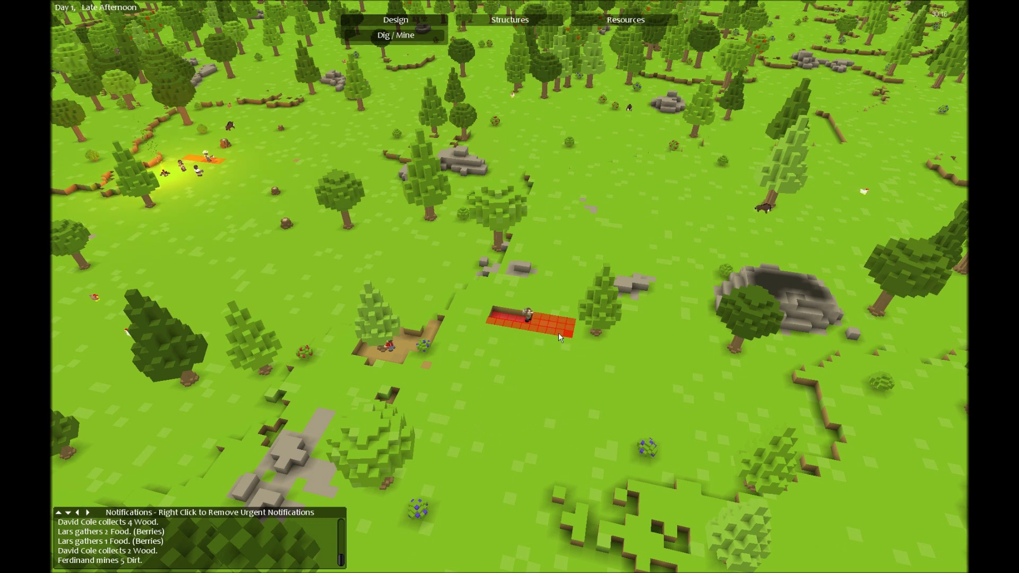
right_click(536, 322)
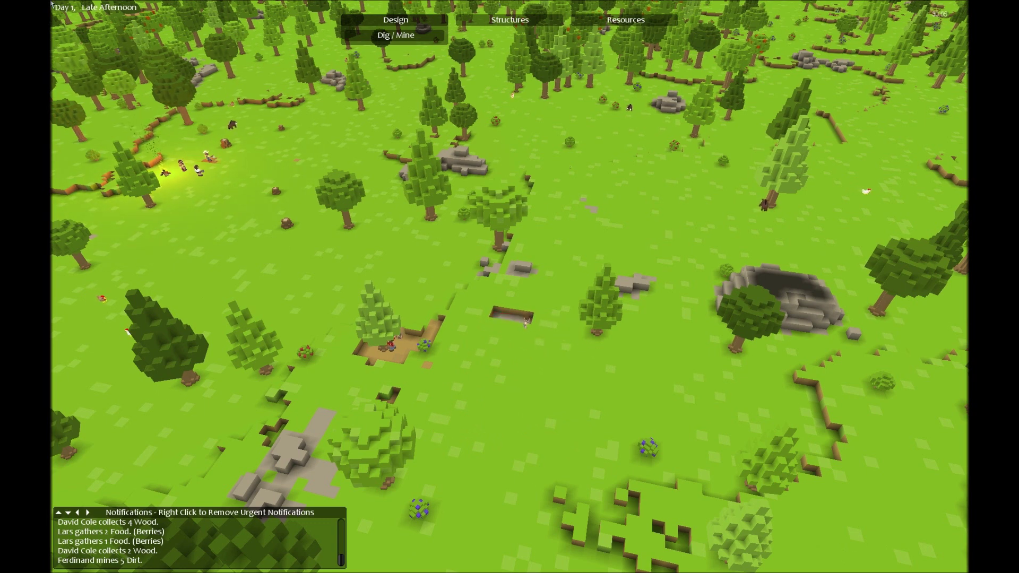
scroll(537, 322, up, 3)
mouse_move(318, 239)
mouse_down()
mouse_move(583, 371)
mouse_move(533, 333)
mouse_up()
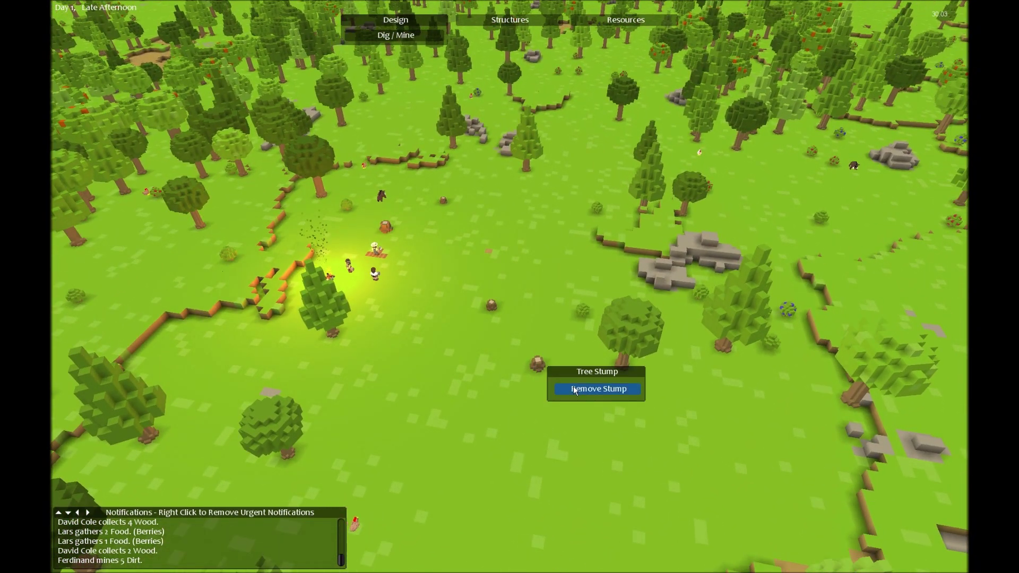
Order the tree stump removed and survey the dense forest from a wider view.
click(573, 390)
mouse_move(375, 311)
mouse_down()
mouse_move(515, 283)
mouse_move(469, 381)
mouse_up()
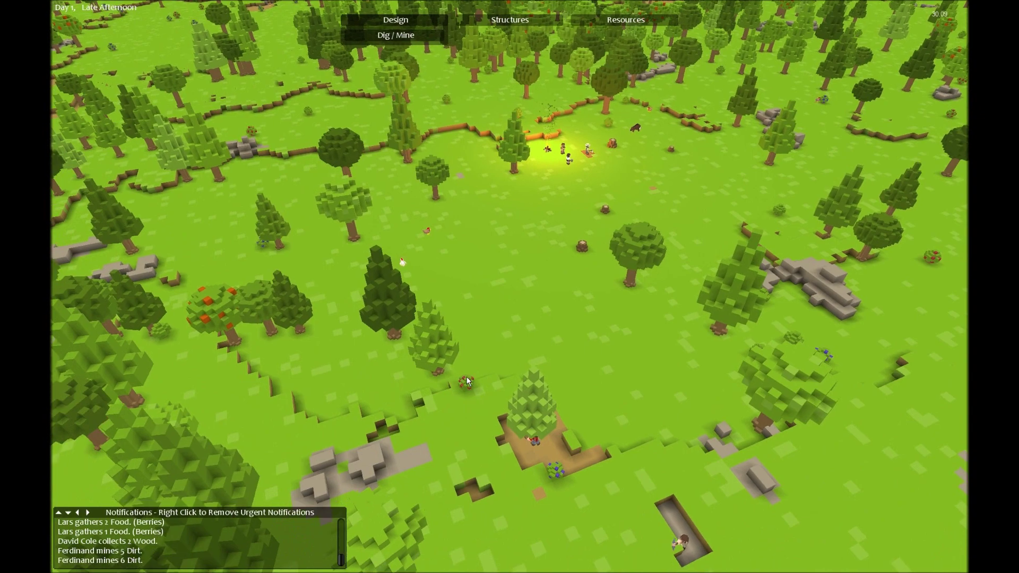
mouse_move(466, 306)
mouse_down()
mouse_move(198, 491)
mouse_move(398, 319)
mouse_move(558, 414)
mouse_up()
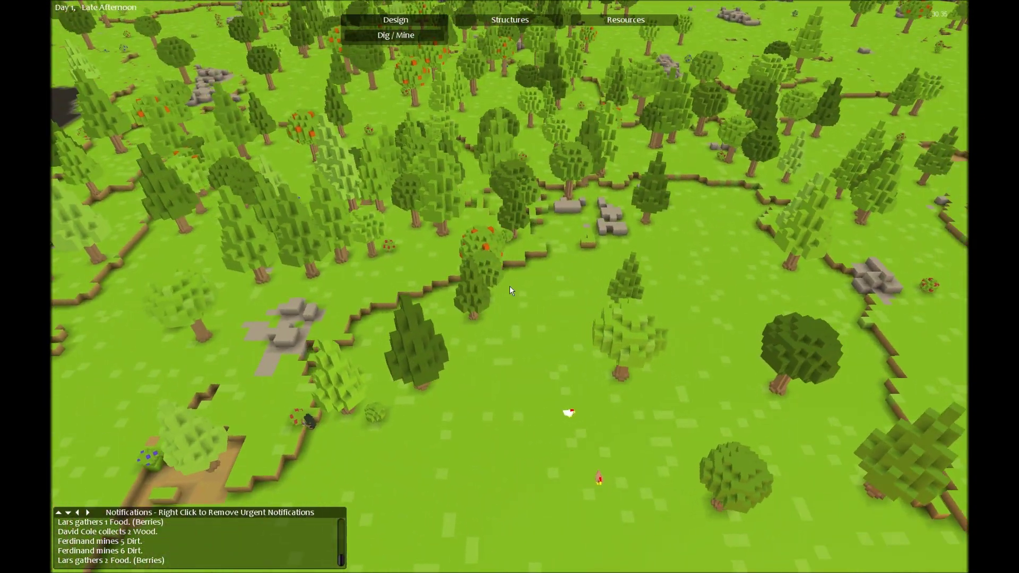
scroll(556, 416, down, 5)
mouse_move(562, 238)
mouse_down()
mouse_move(537, 307)
mouse_move(367, 296)
mouse_up()
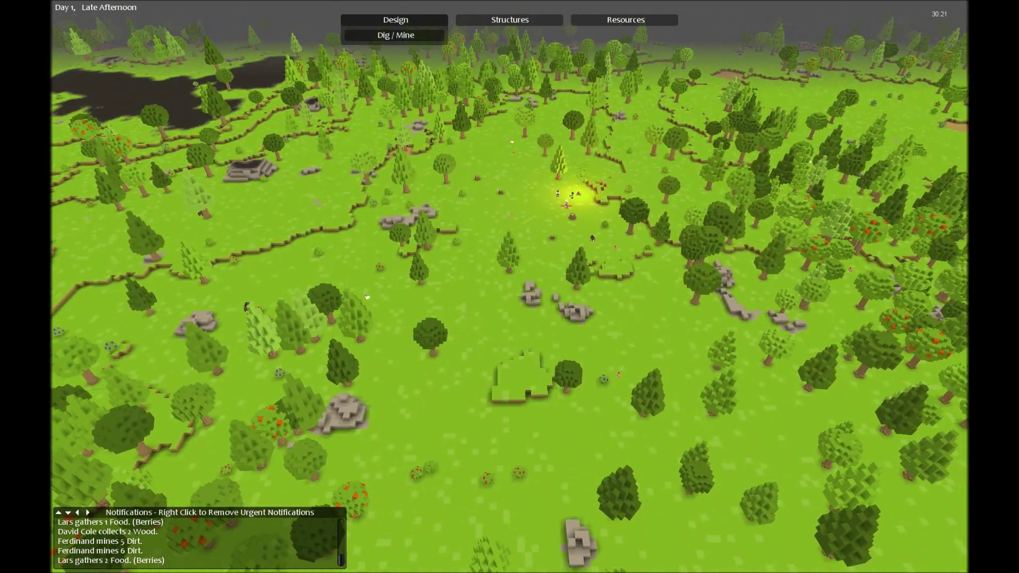
scroll(367, 296, down, 2)
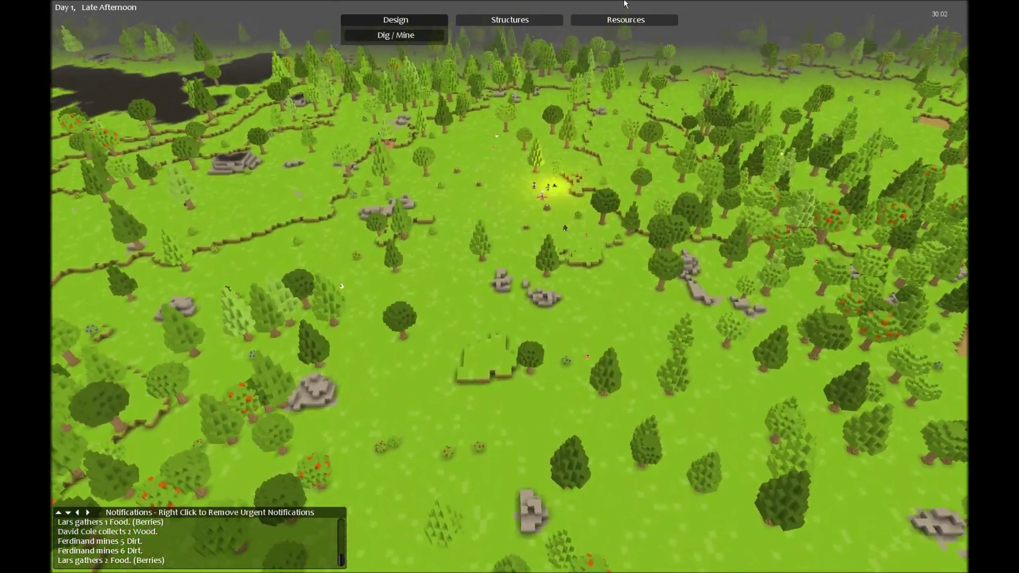
drag(321, 235, 198, 272)
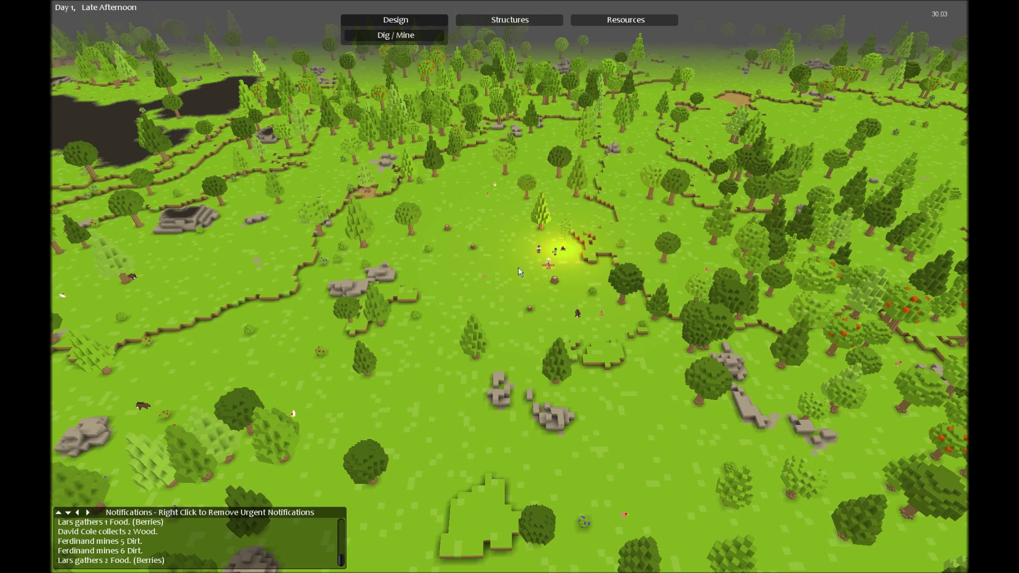
scroll(483, 196, up, 2)
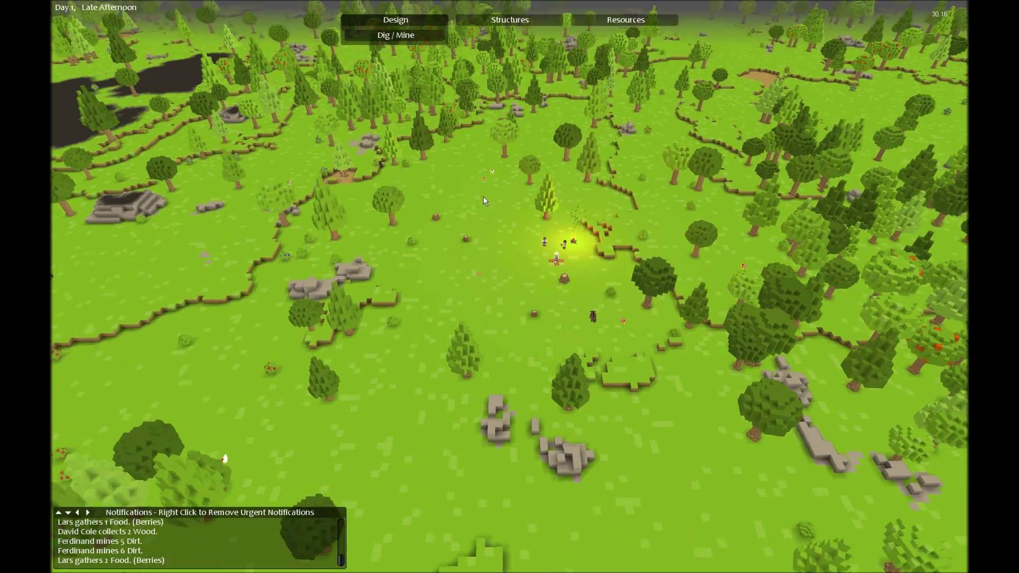
scroll(483, 196, up, 2)
scroll(483, 209, up, 1)
scroll(483, 210, up, 1)
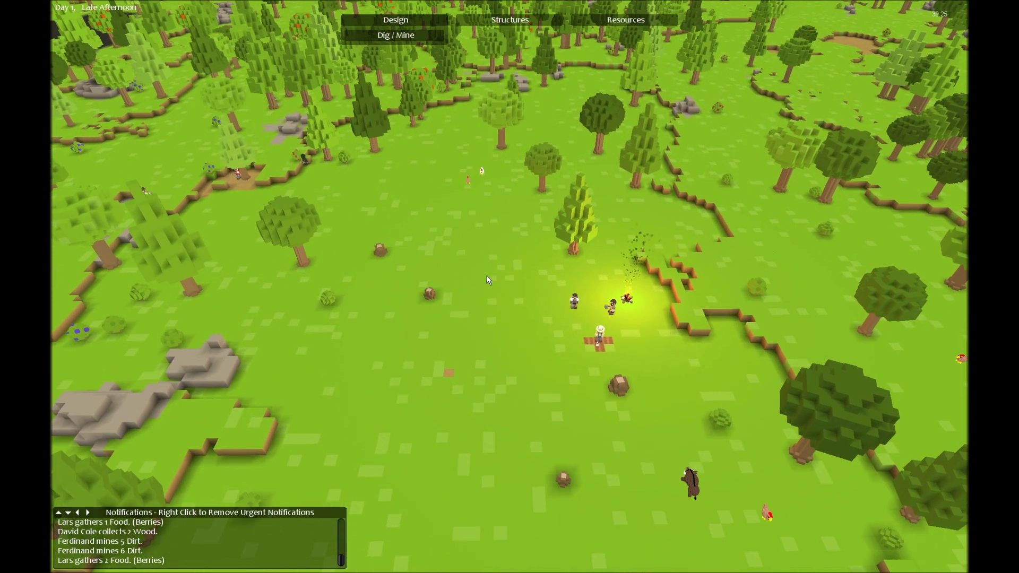
Orbit and pan around the settlement, then enlarge the notifications list.
key(e)
key(e)
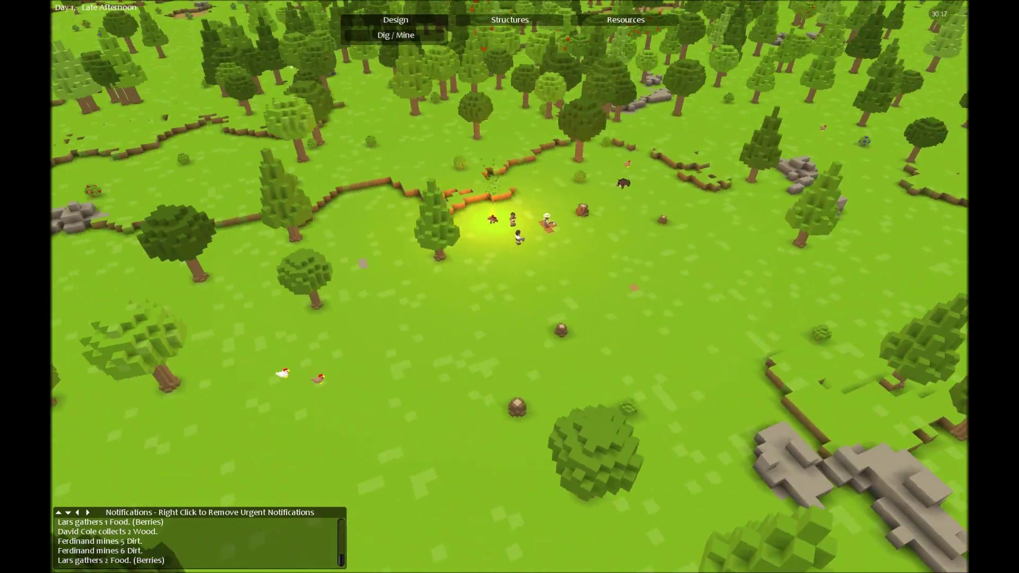
scroll(499, 264, down, 2)
scroll(500, 263, down, 2)
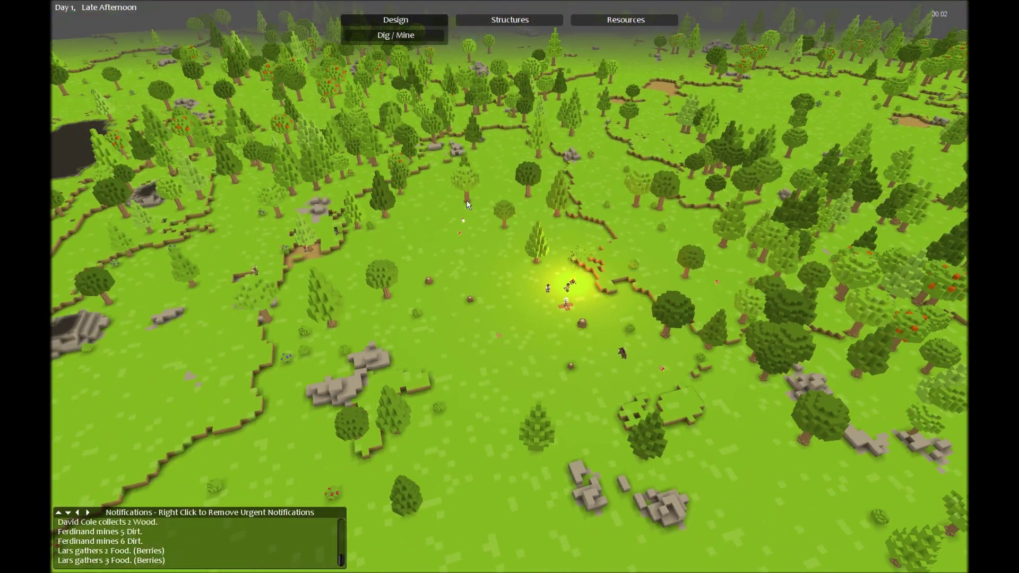
scroll(530, 218, up, 3)
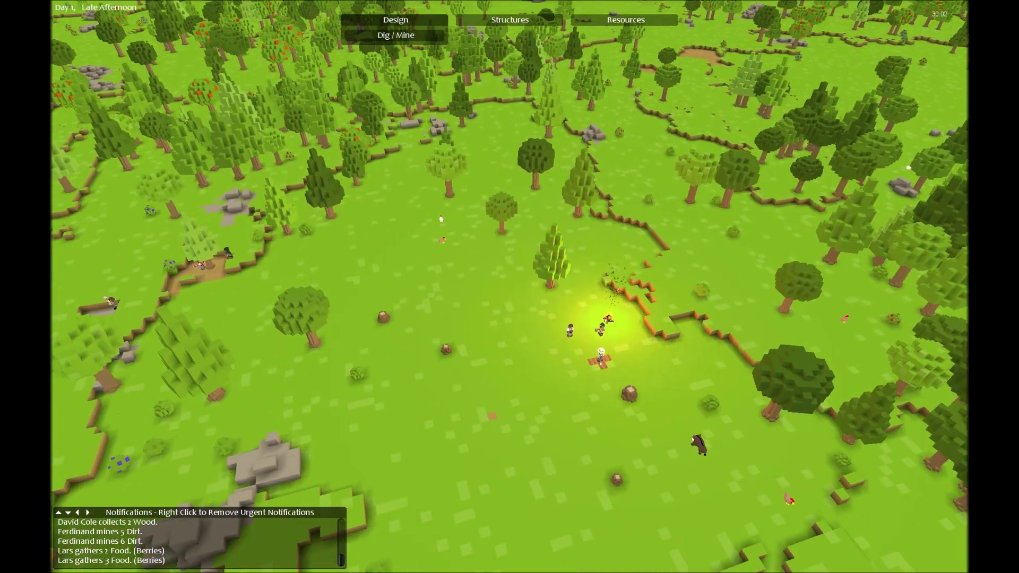
scroll(528, 240, up, 2)
key(e)
key(w)
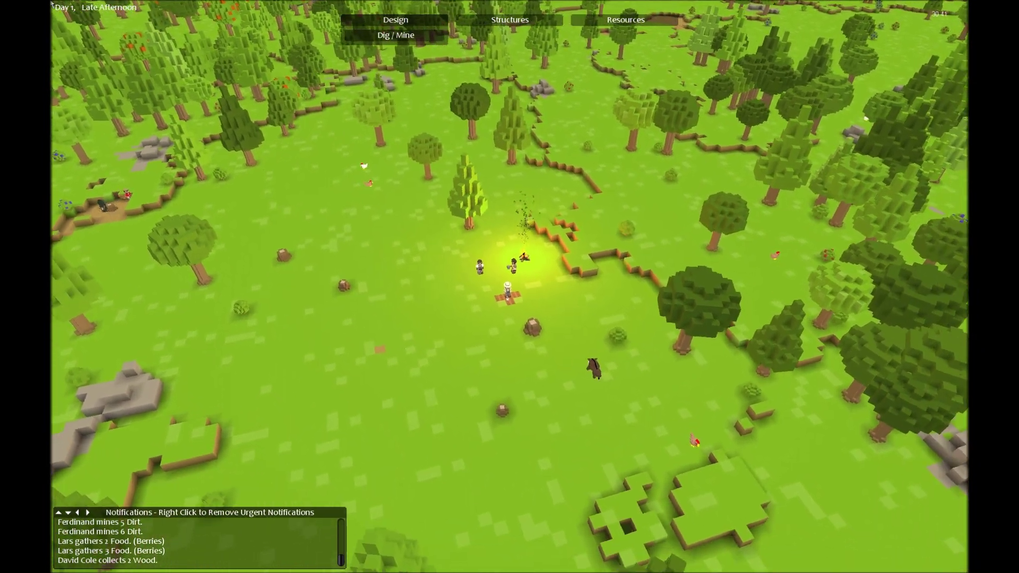
key(a)
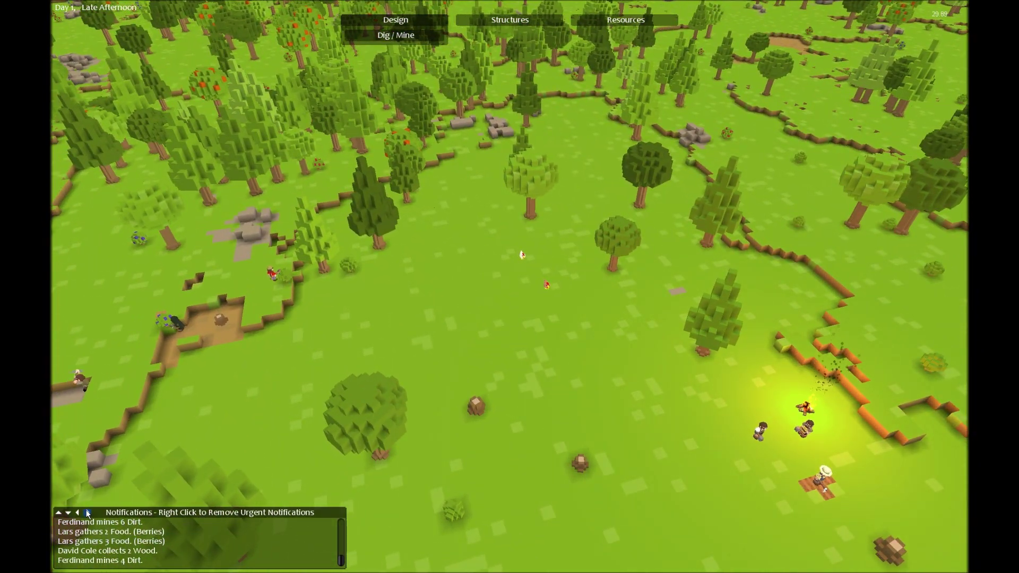
drag(88, 513, 88, 514)
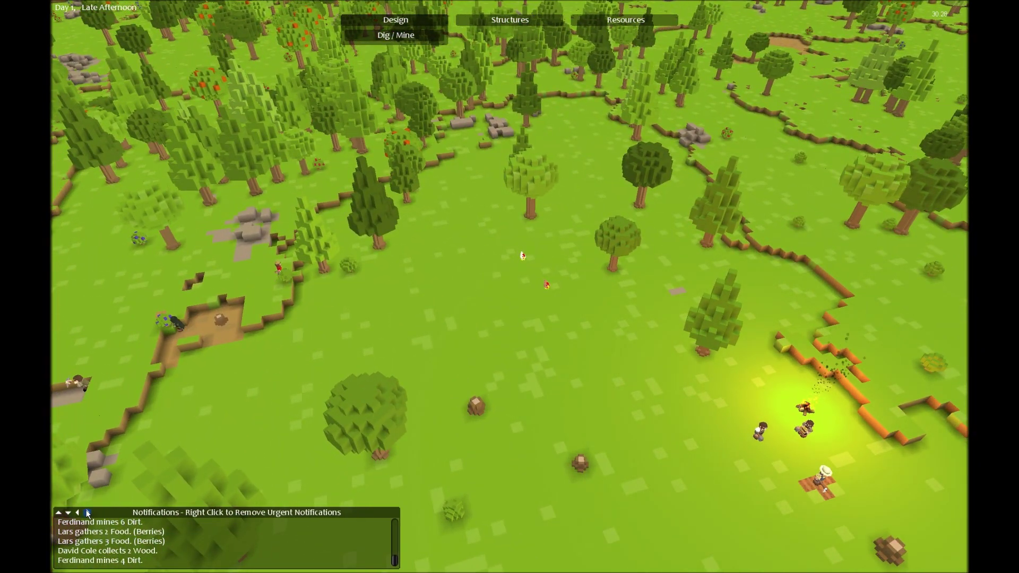
click(58, 513)
click(58, 501)
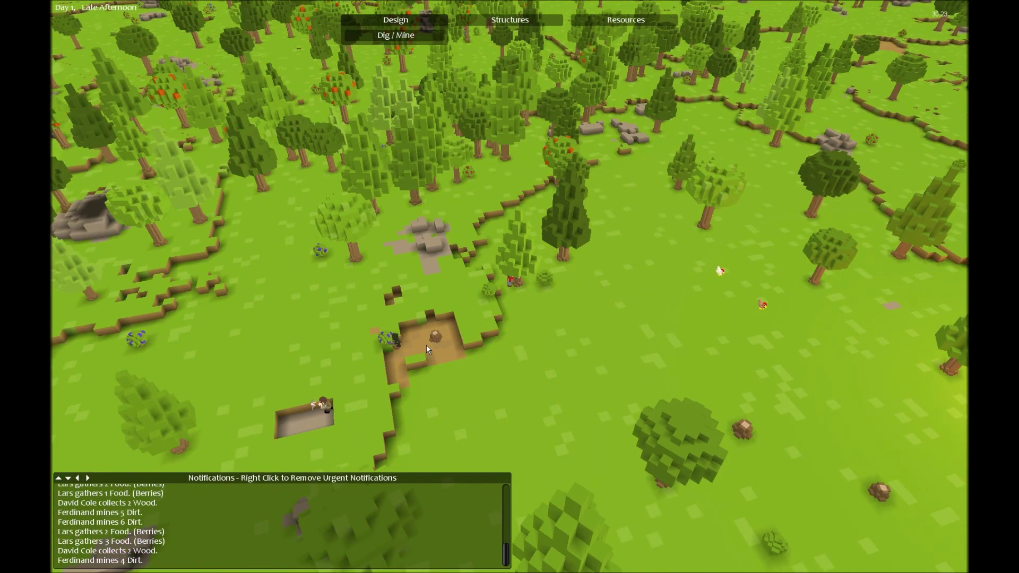
scroll(426, 345, up, 3)
scroll(433, 347, down, 3)
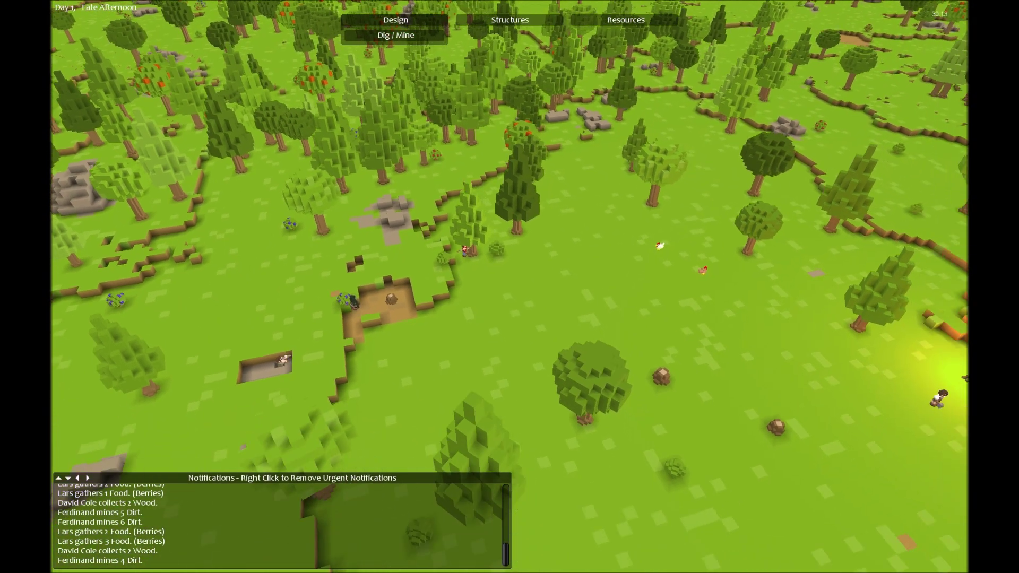
Bring the settlers around the campfire back to the centre of the view.
drag(452, 355, 664, 414)
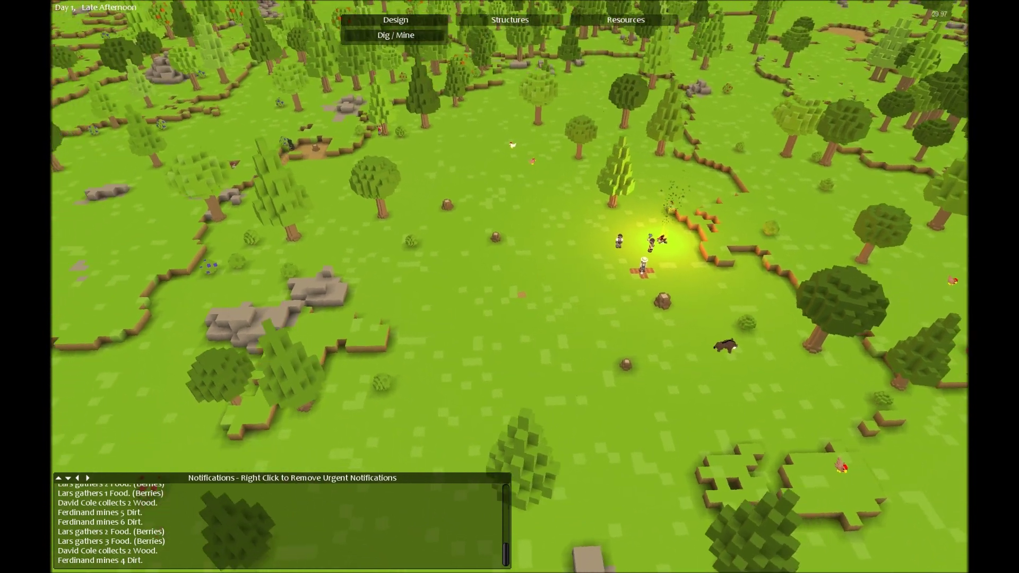
mouse_move(717, 239)
mouse_down()
mouse_move(800, 173)
mouse_move(759, 231)
mouse_up()
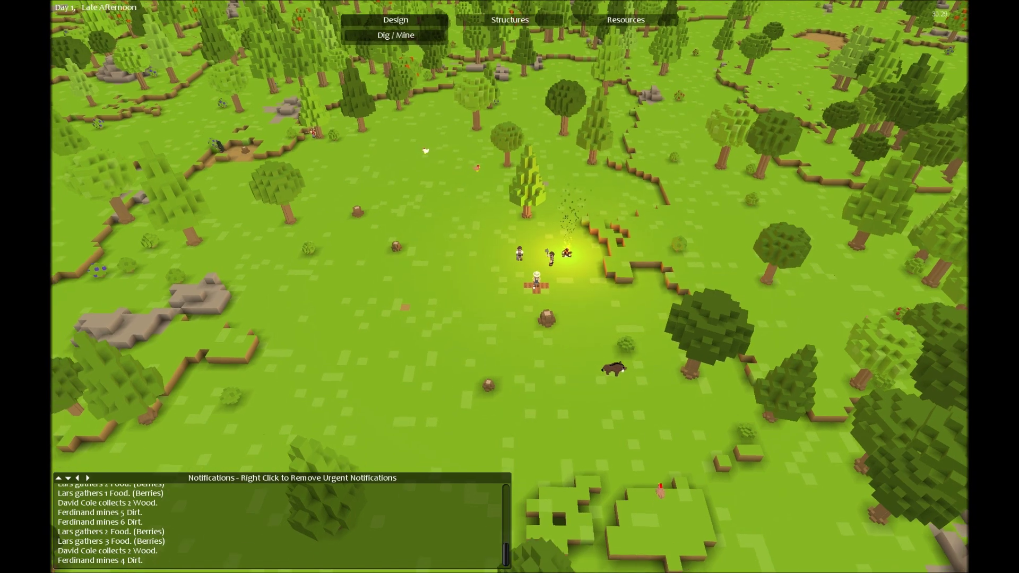
drag(581, 291, 53, 239)
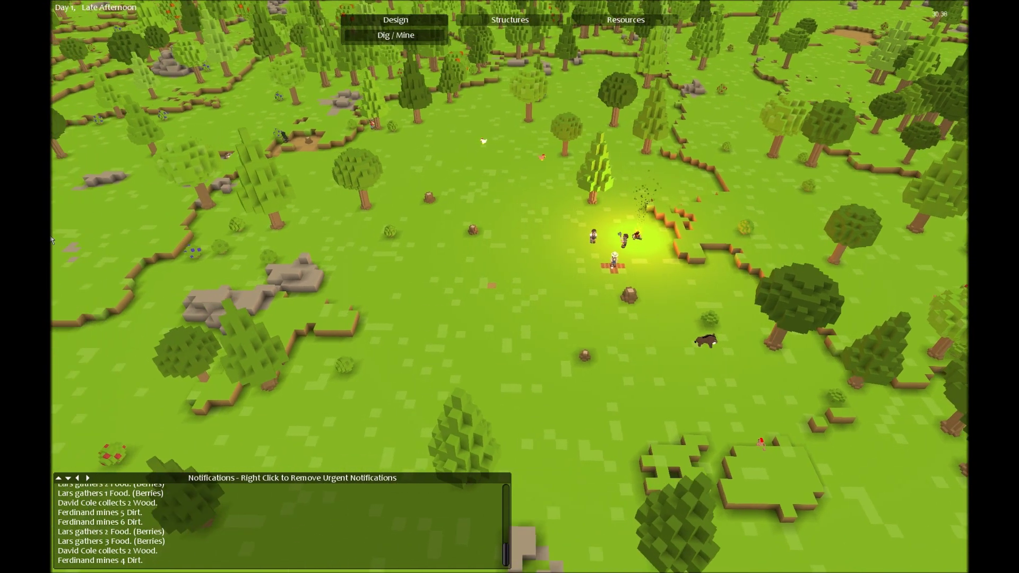
scroll(509, 286, up, 3)
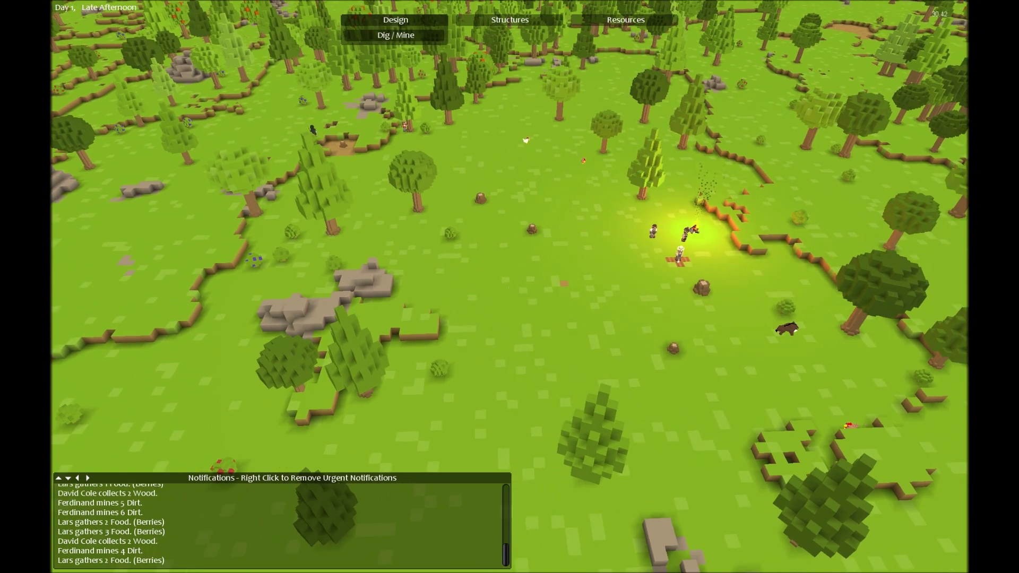
drag(508, 286, 446, 335)
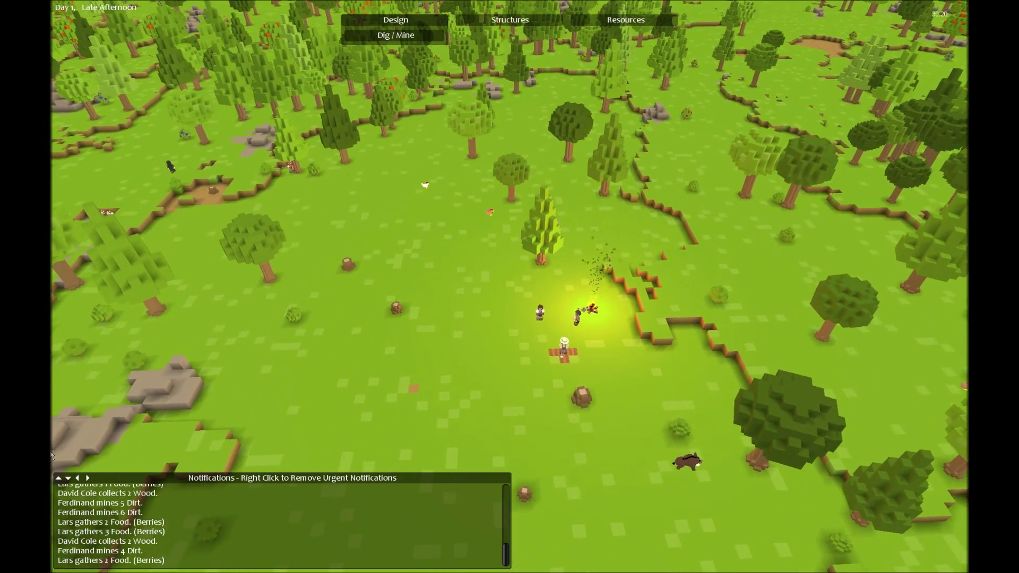
mouse_move(509, 288)
mouse_down()
mouse_move(52, 285)
mouse_move(64, 296)
mouse_up()
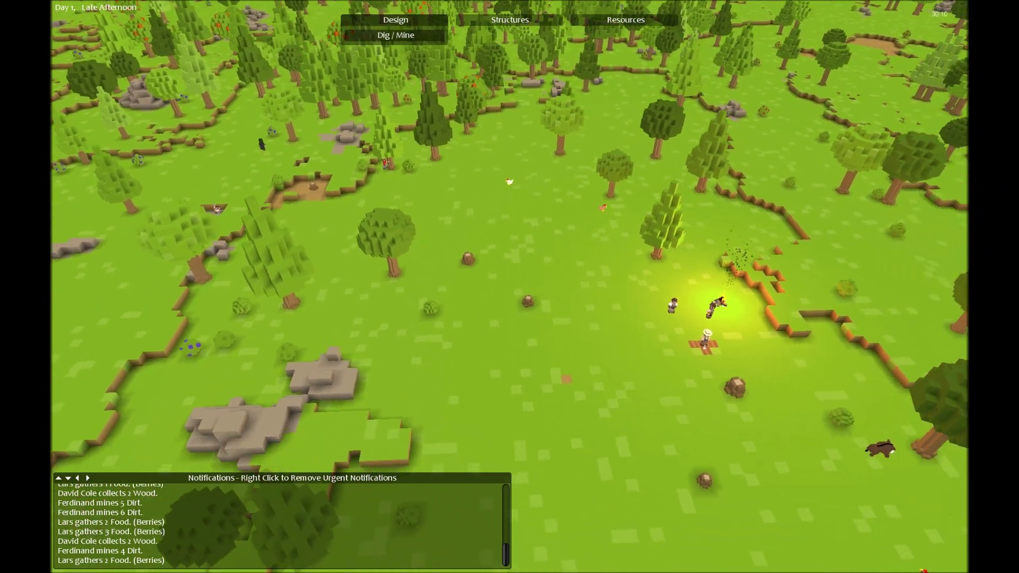
drag(716, 303, 562, 263)
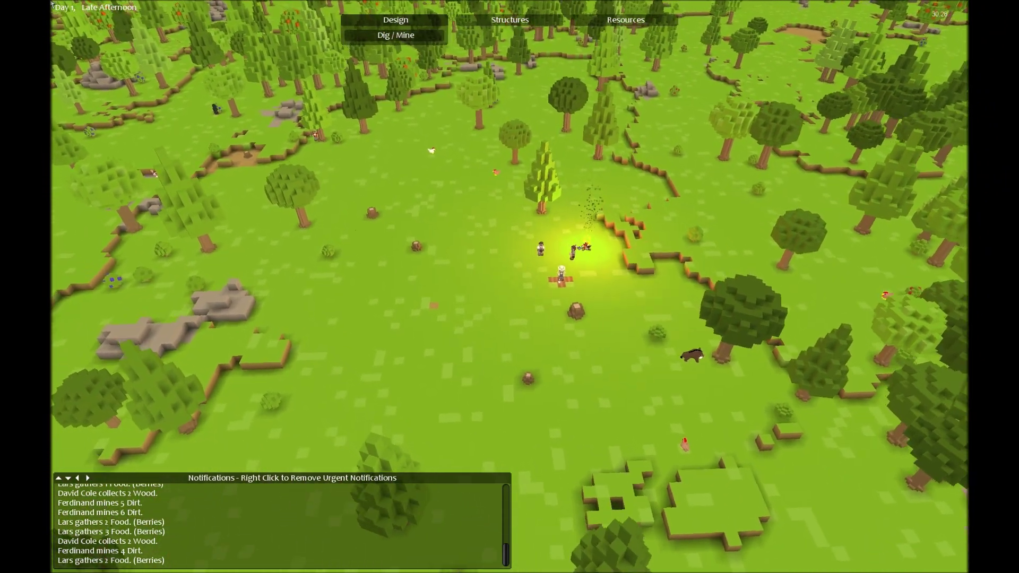
scroll(248, 171, up, 1)
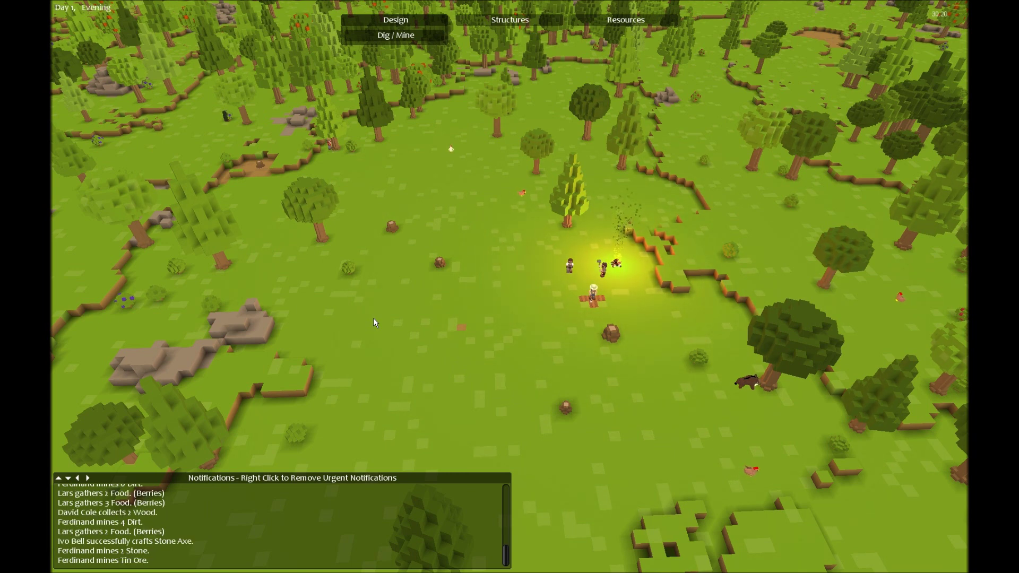
scroll(510, 287, down, 3)
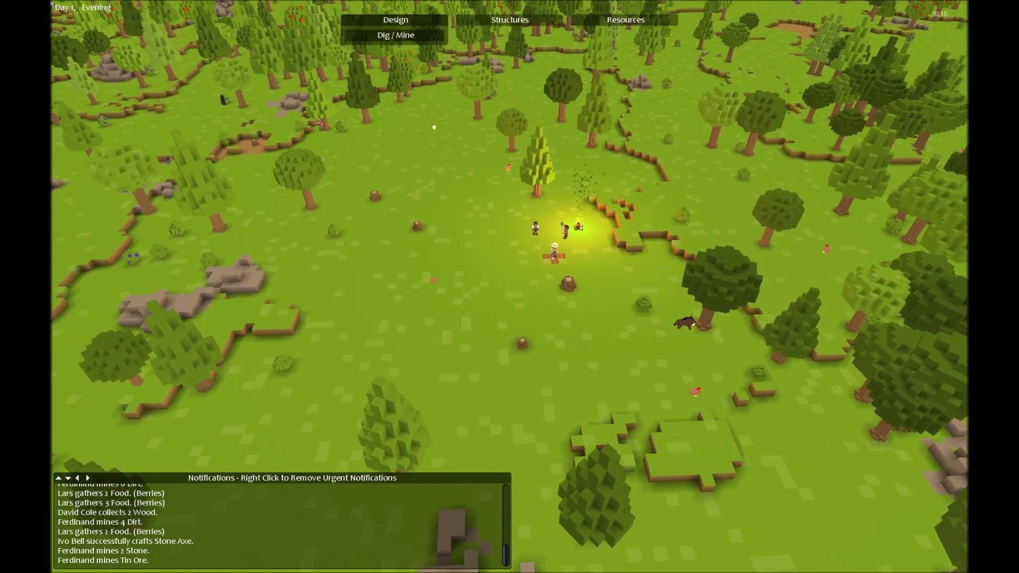
scroll(161, 81, up, 2)
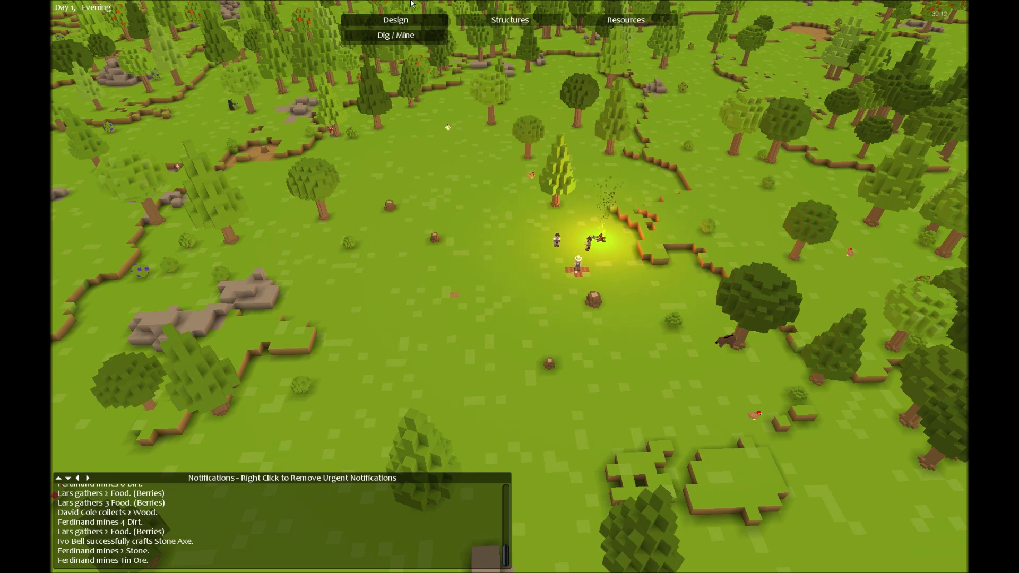
scroll(423, 221, up, 3)
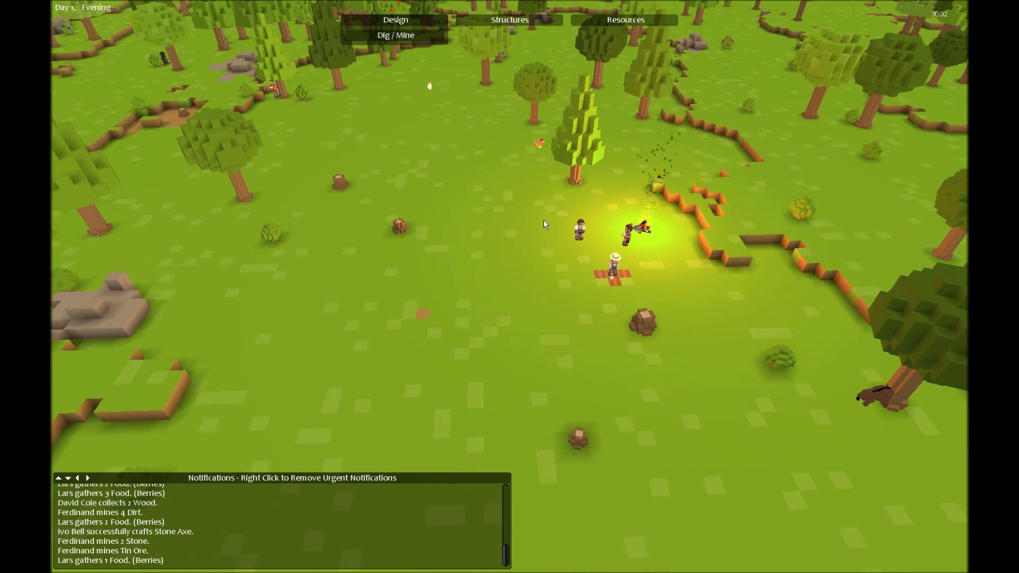
Look over the rocks by the dig site, return to camp, and inspect a settler.
key(a)
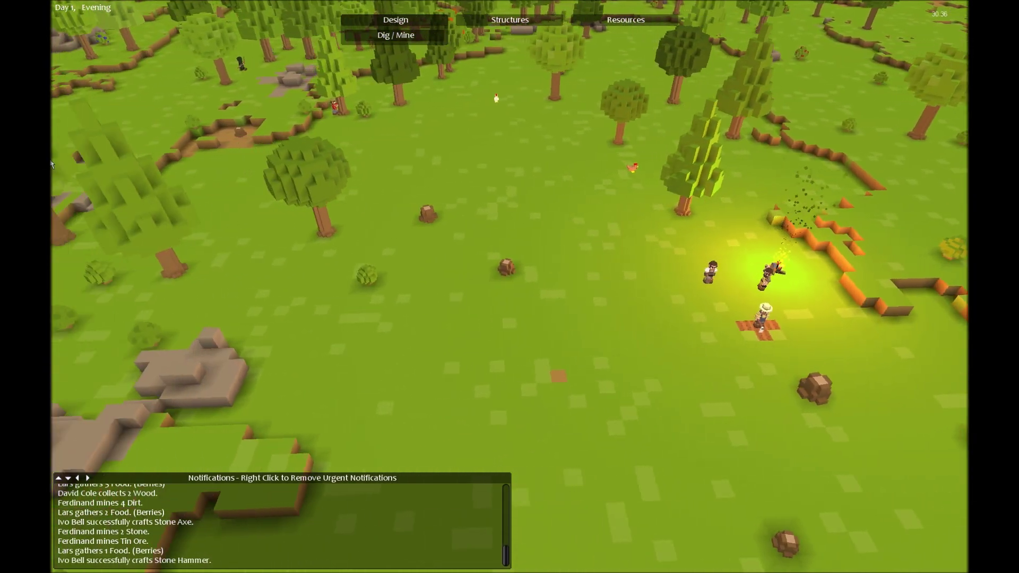
key(a)
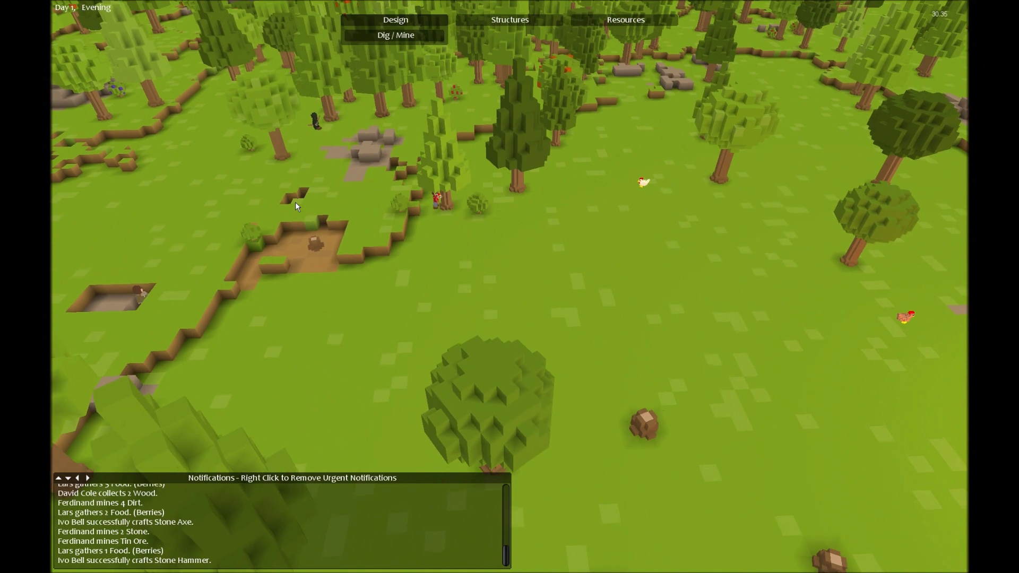
click(323, 119)
drag(478, 386, 404, 288)
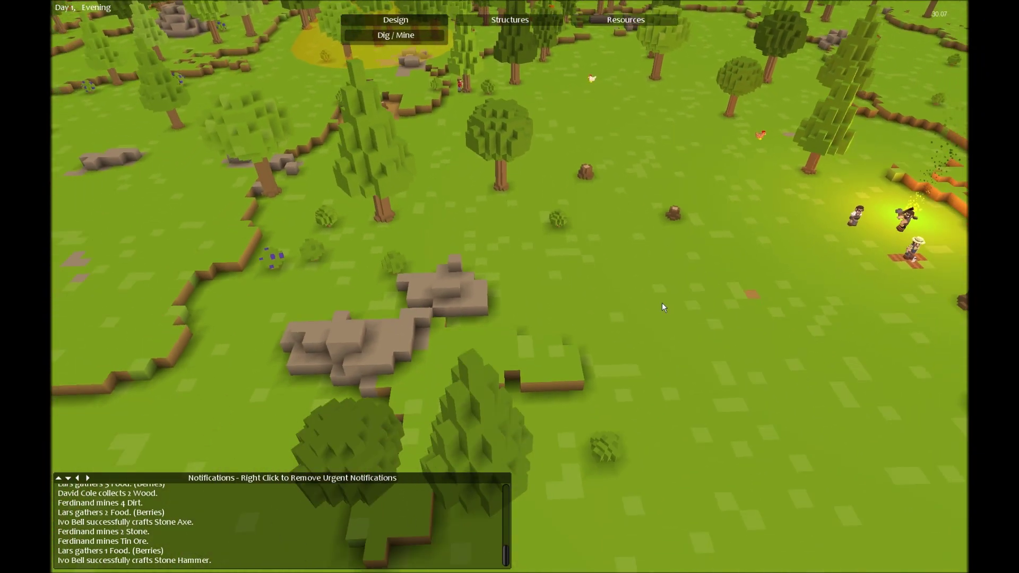
scroll(317, 280, up, 3)
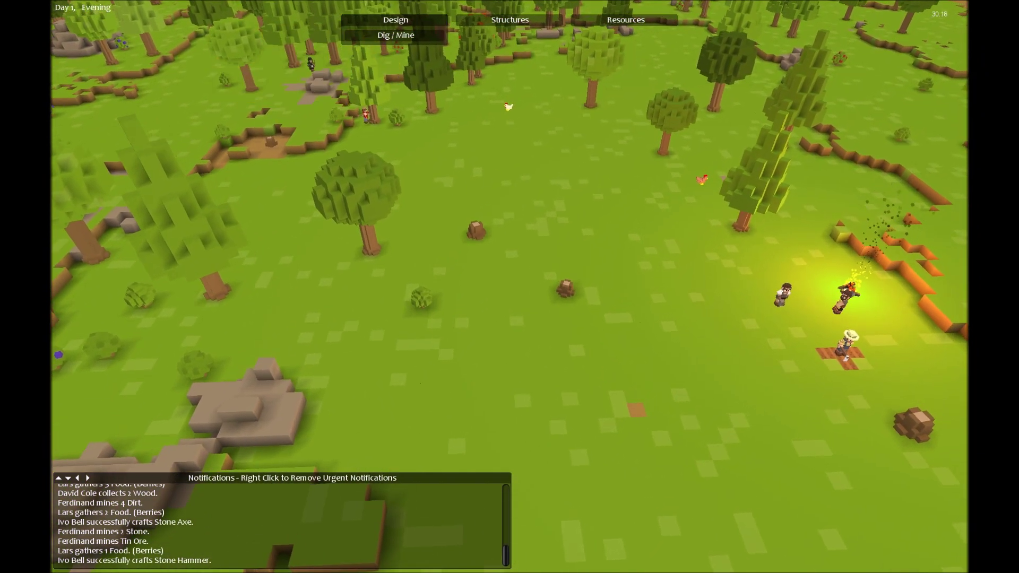
key(d)
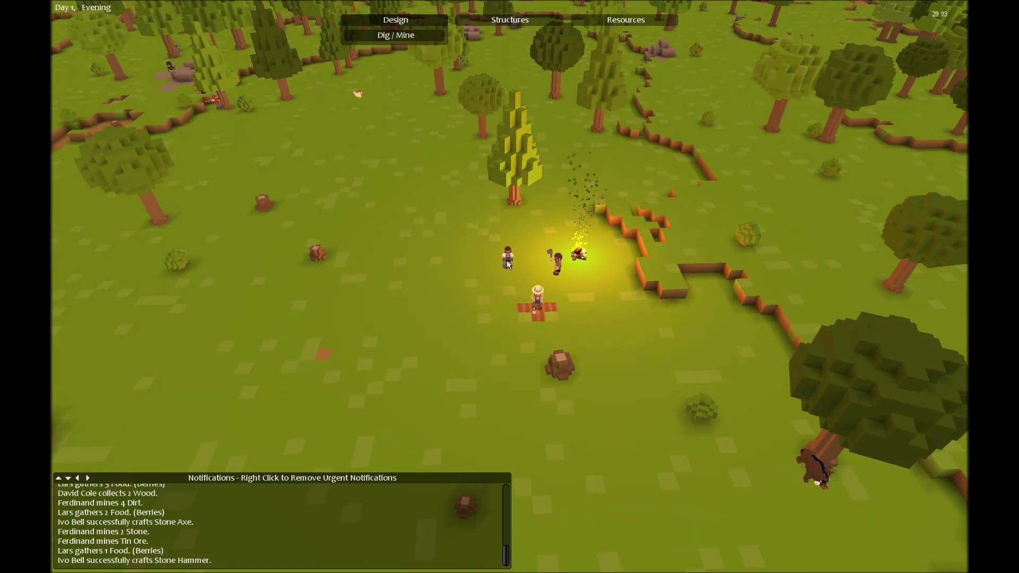
click(508, 262)
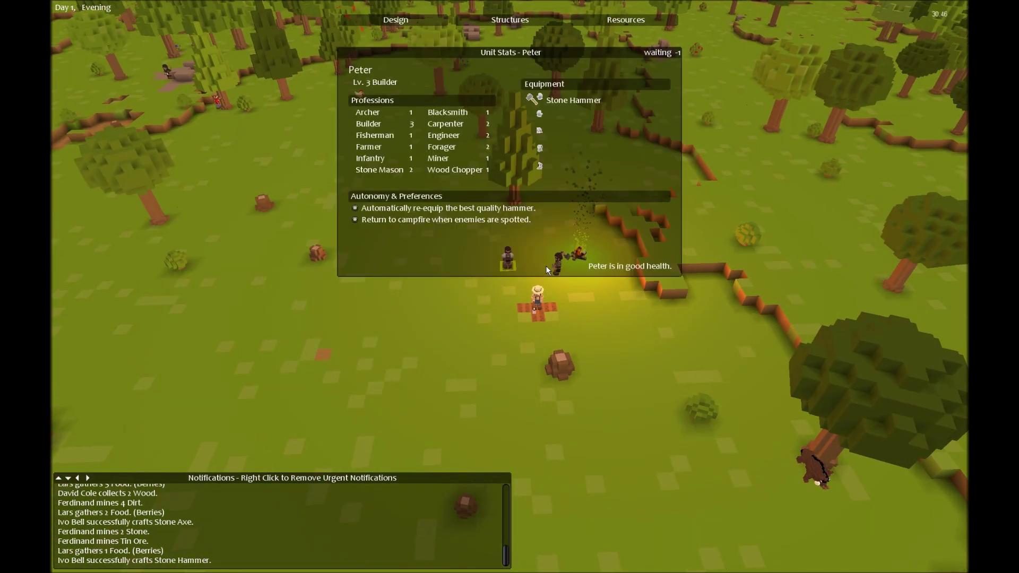
Close the settler's stats and browse the Workshops and Furniture structure lists.
right_click(530, 123)
click(510, 20)
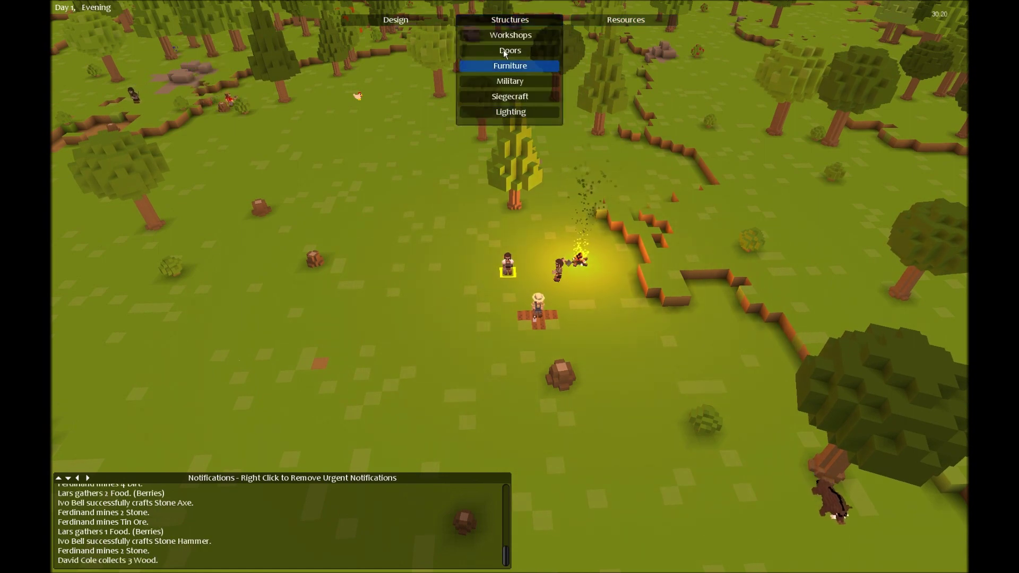
click(508, 34)
click(511, 20)
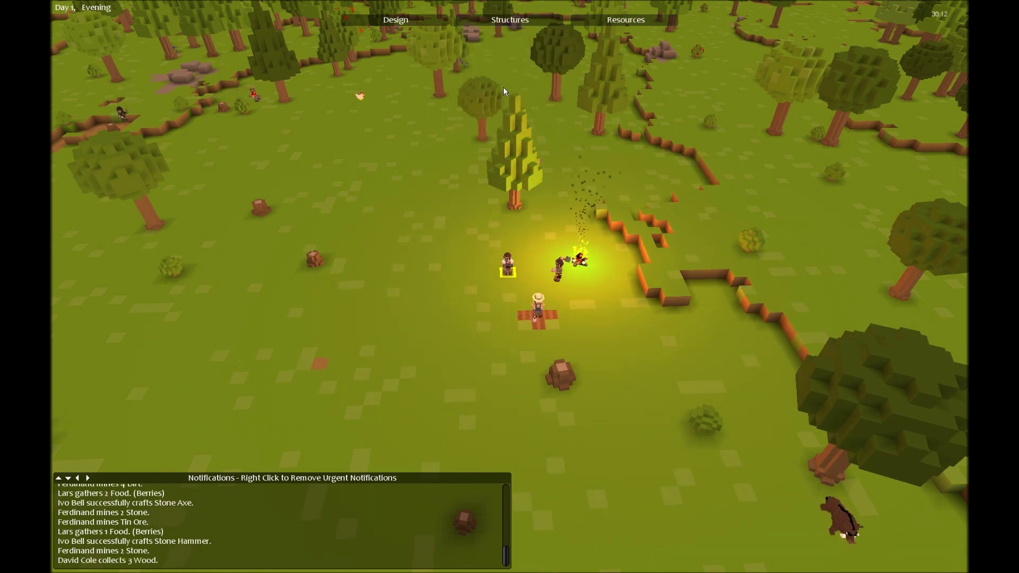
click(514, 23)
click(509, 51)
click(519, 38)
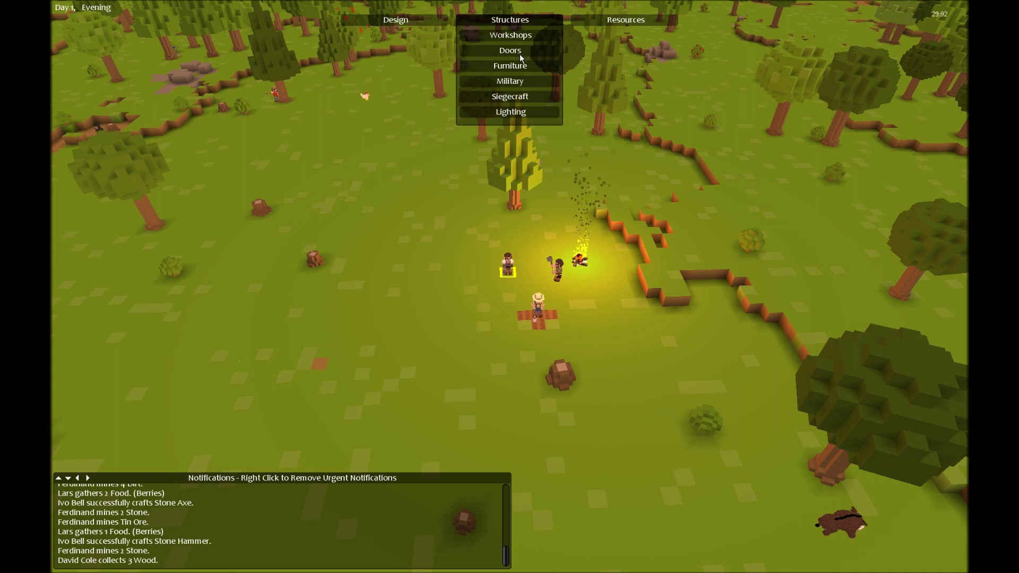
Browse the Doors, Military and Siege structures, then pick the Carpentry Bench from Workshops.
click(520, 52)
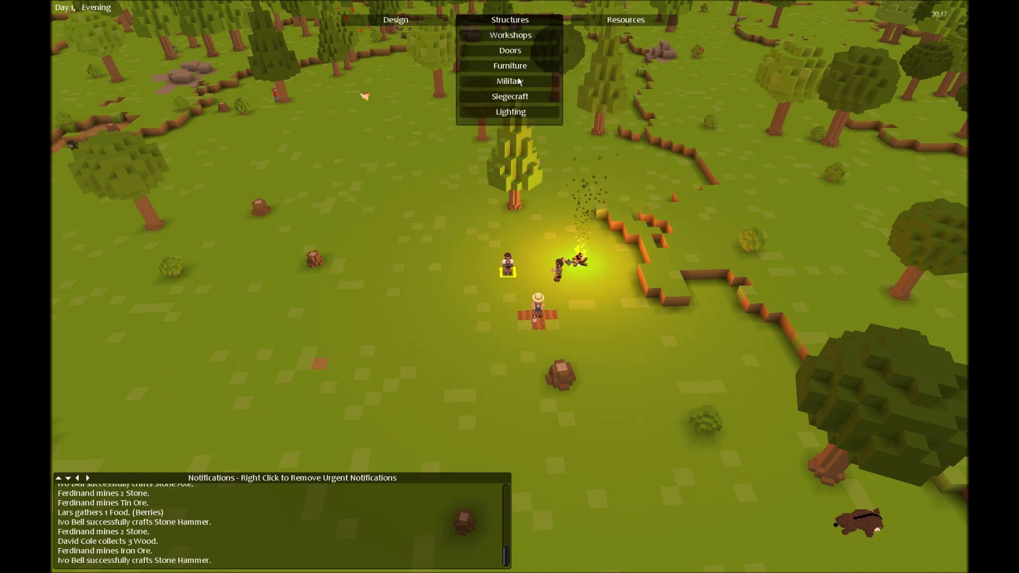
click(509, 81)
click(510, 34)
click(517, 97)
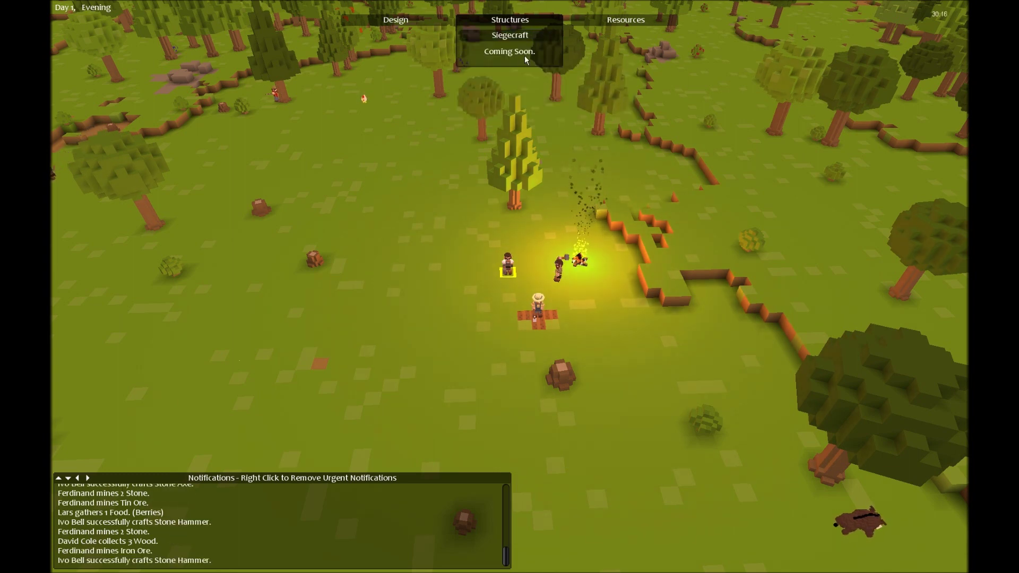
click(524, 42)
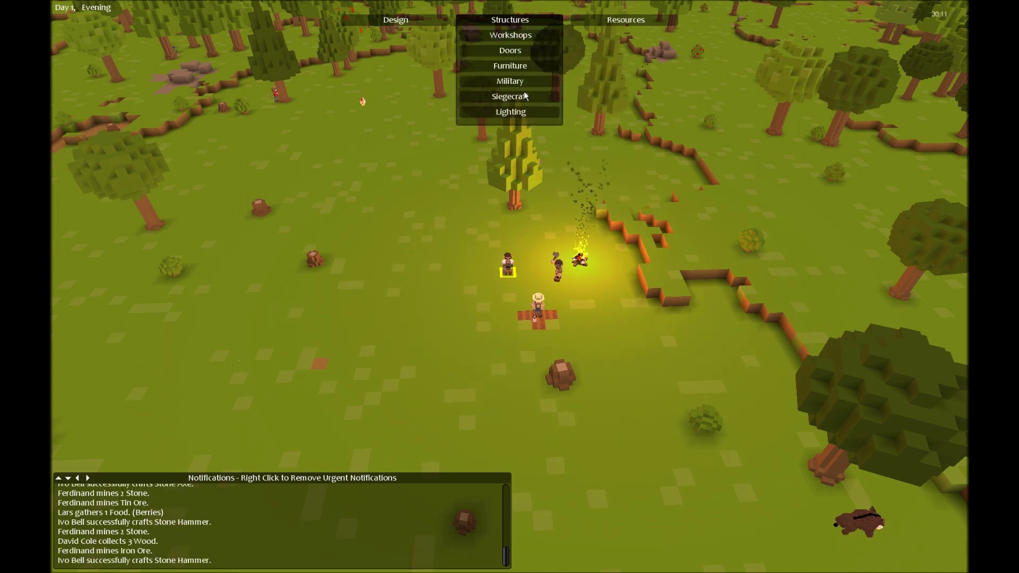
click(522, 38)
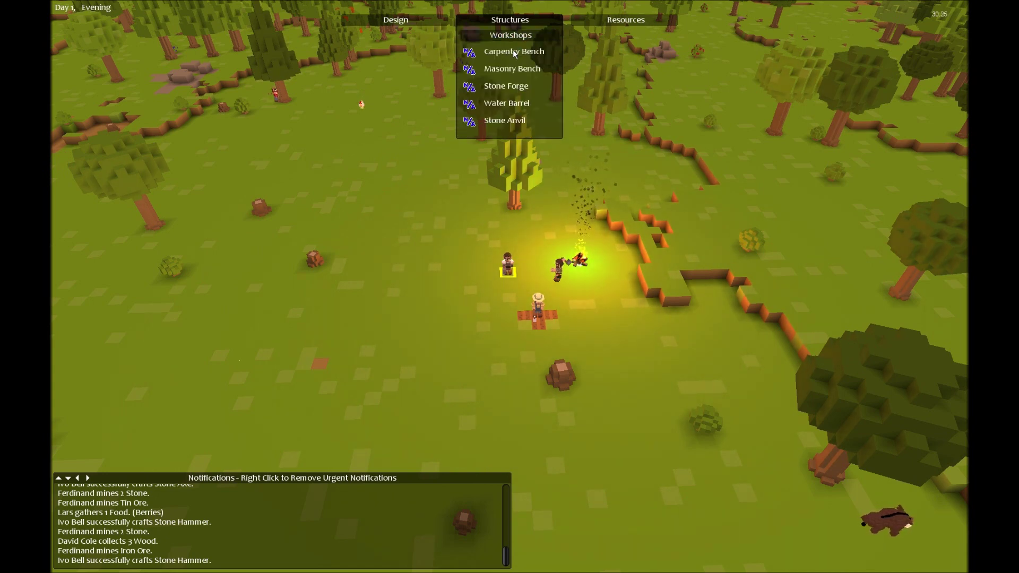
click(513, 51)
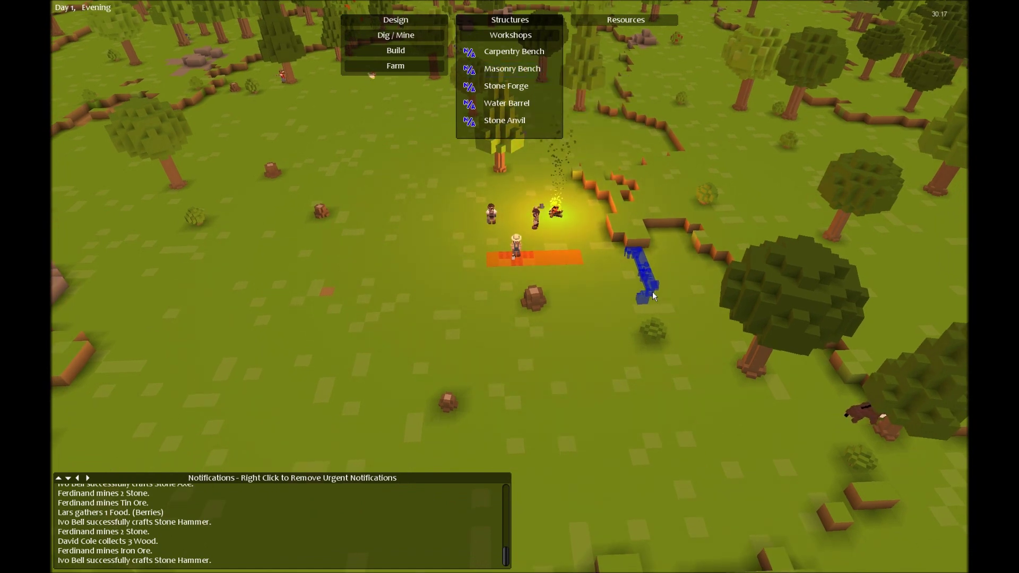
Place a carpentry bench, a water barrel and two stone anvils below the campfire.
click(507, 102)
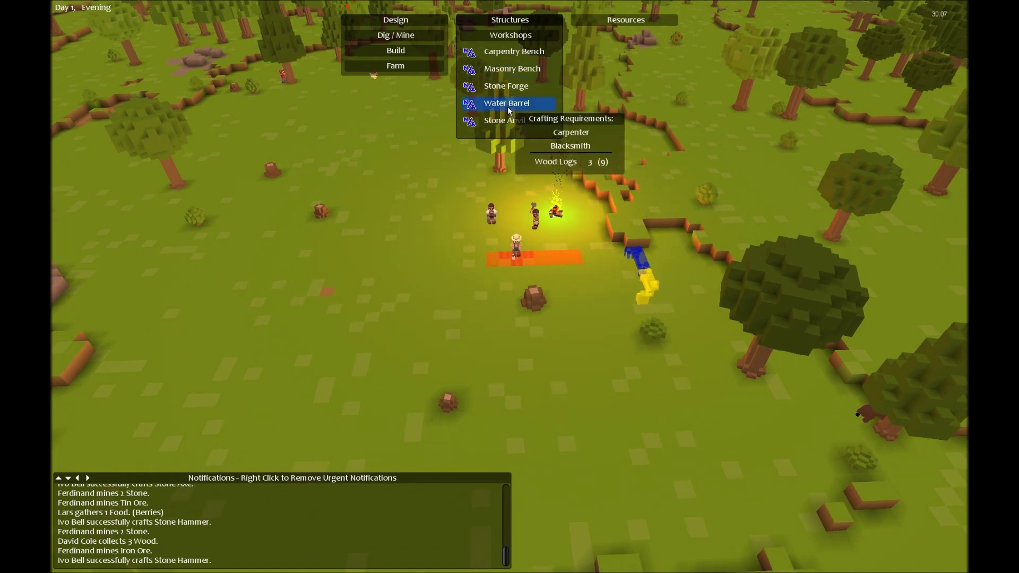
click(561, 317)
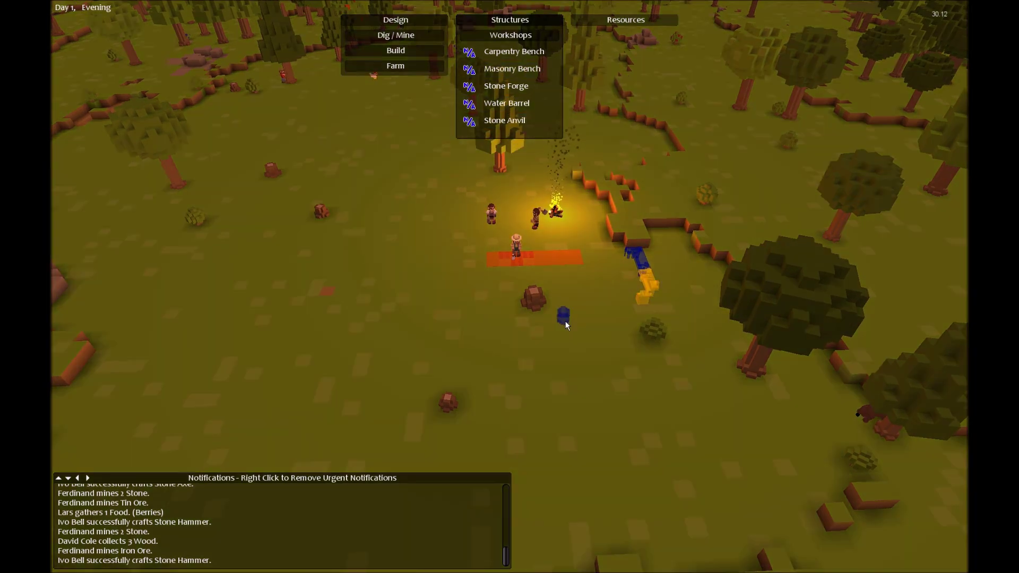
click(504, 121)
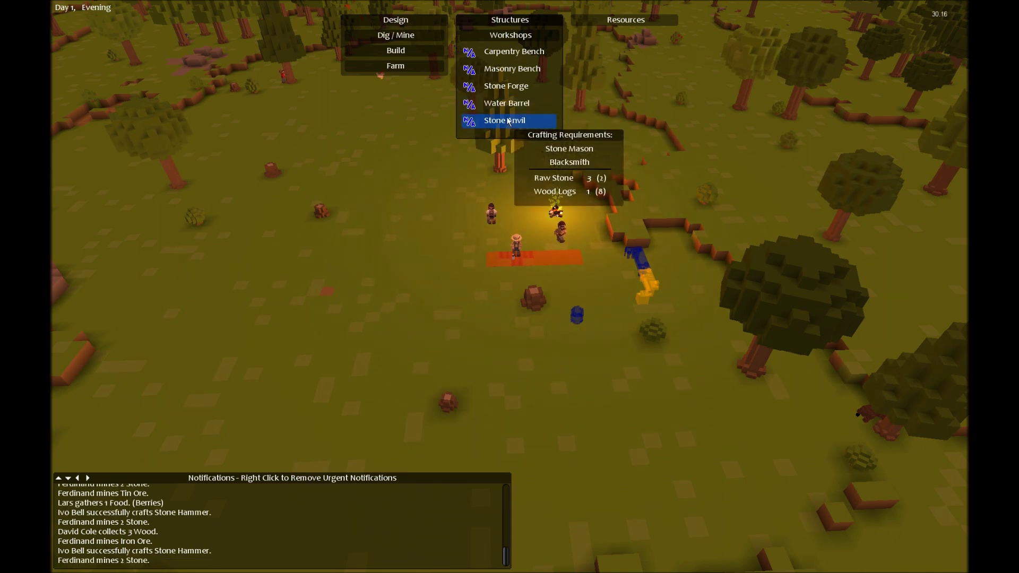
click(610, 330)
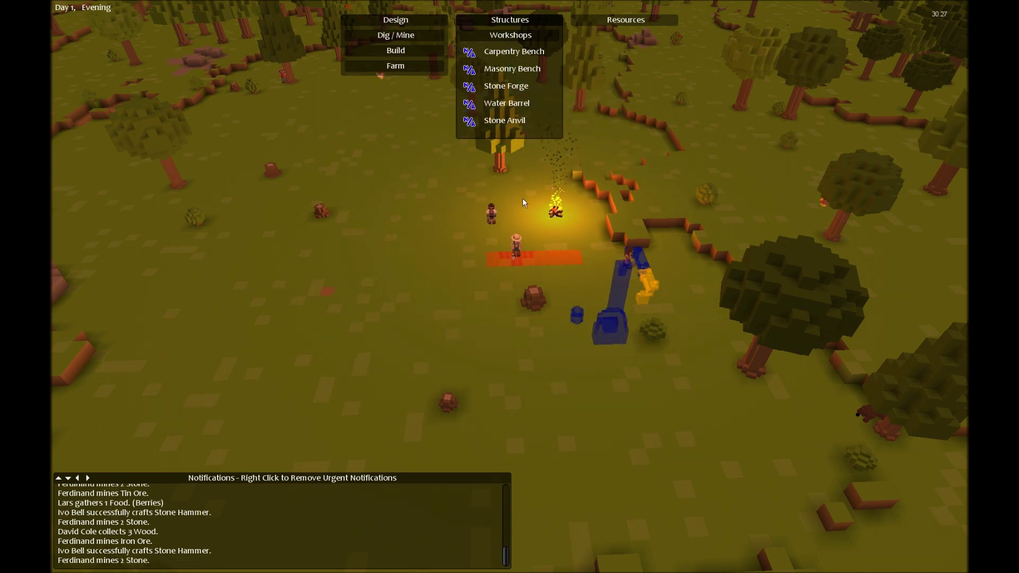
mouse_move(505, 119)
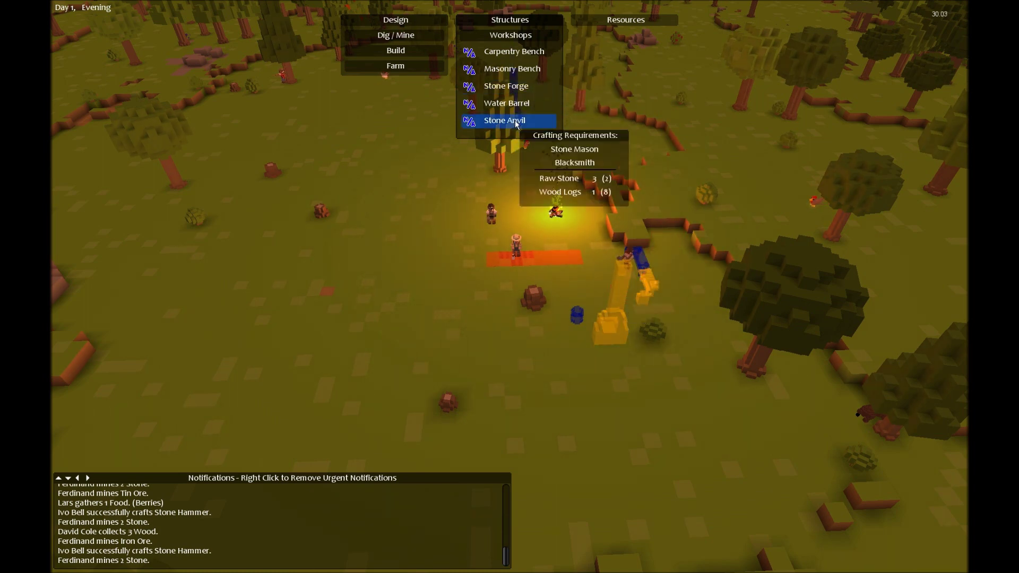
click(515, 123)
click(633, 315)
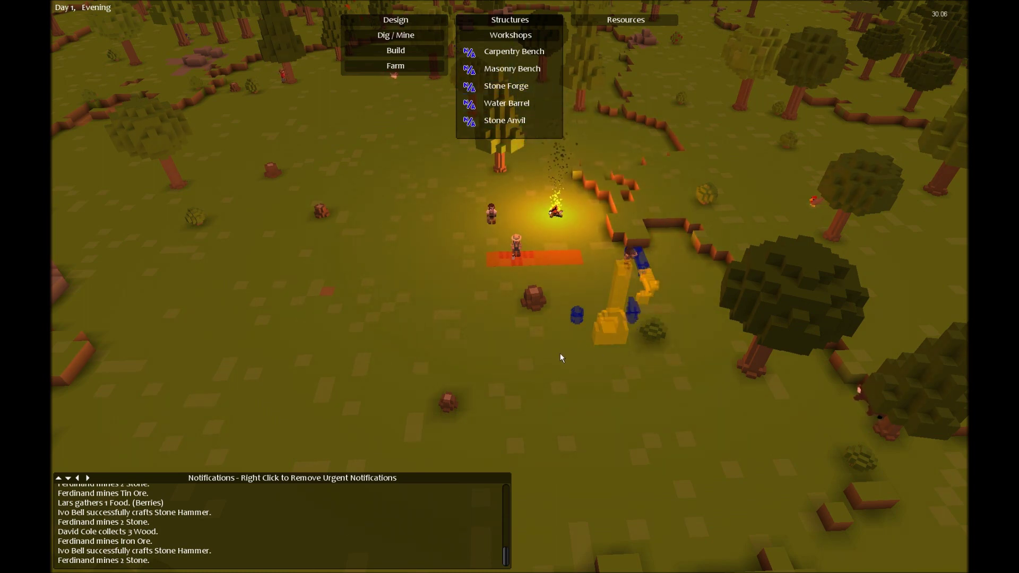
click(503, 23)
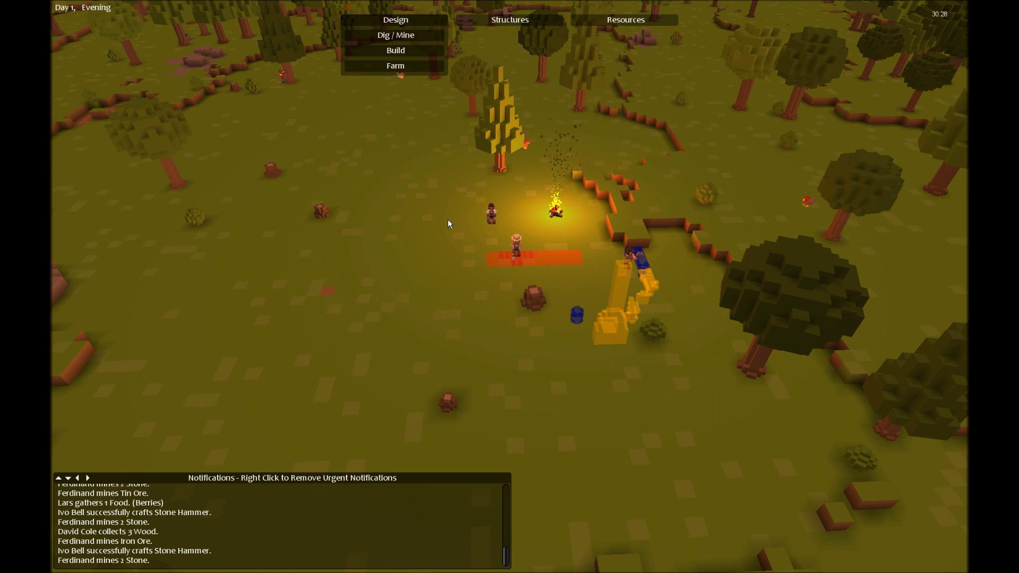
drag(447, 219, 319, 219)
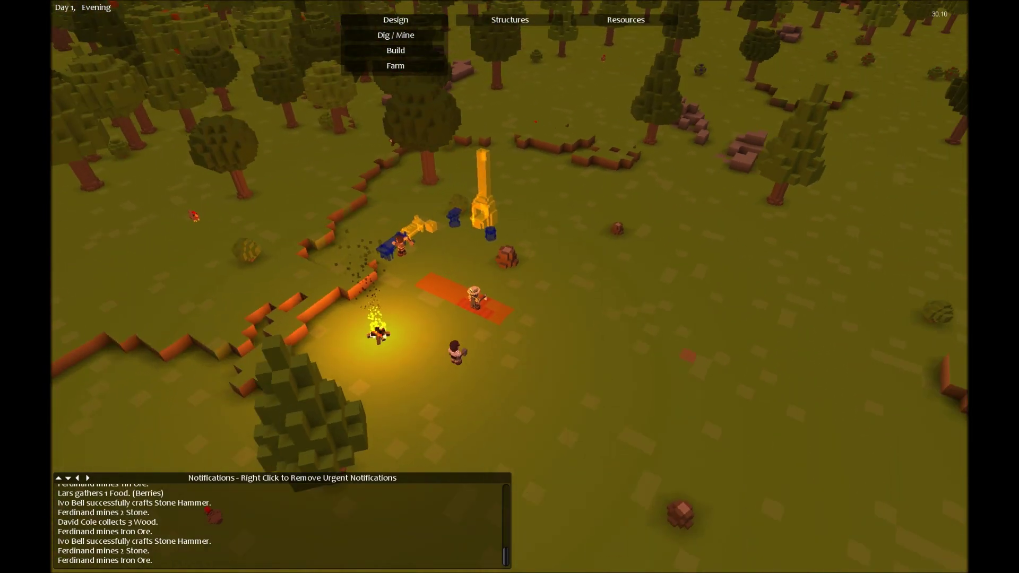
drag(510, 239, 319, 239)
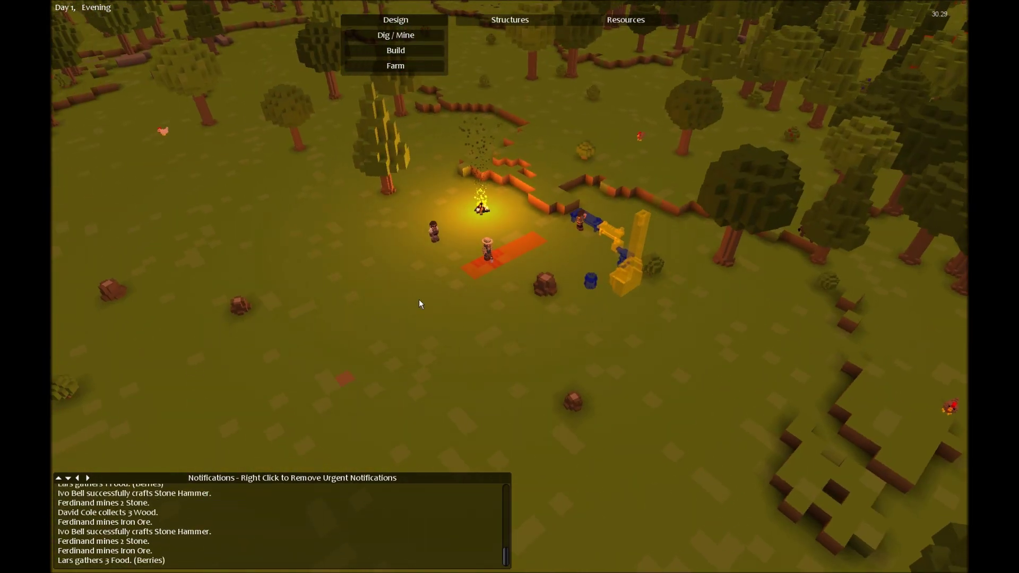
click(430, 236)
mouse_move(431, 319)
mouse_down()
mouse_move(307, 391)
mouse_move(446, 216)
mouse_up()
right_click(446, 216)
click(358, 215)
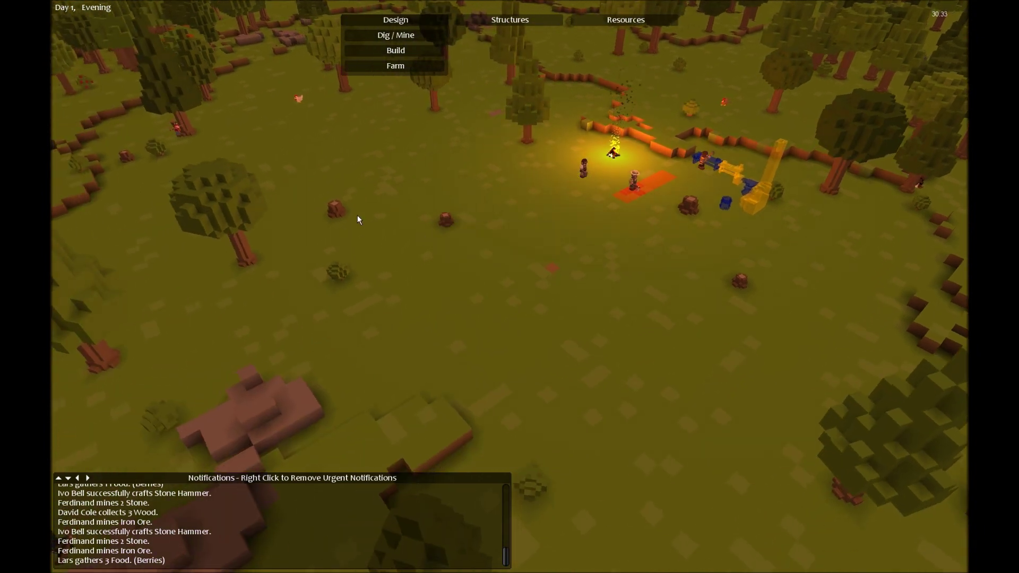
drag(379, 216, 510, 287)
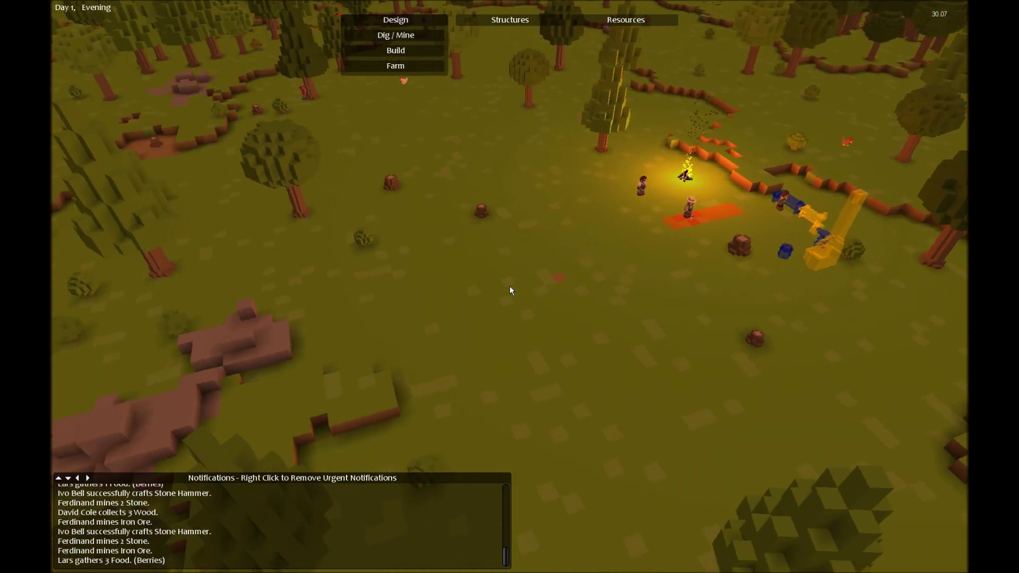
drag(449, 171, 385, 33)
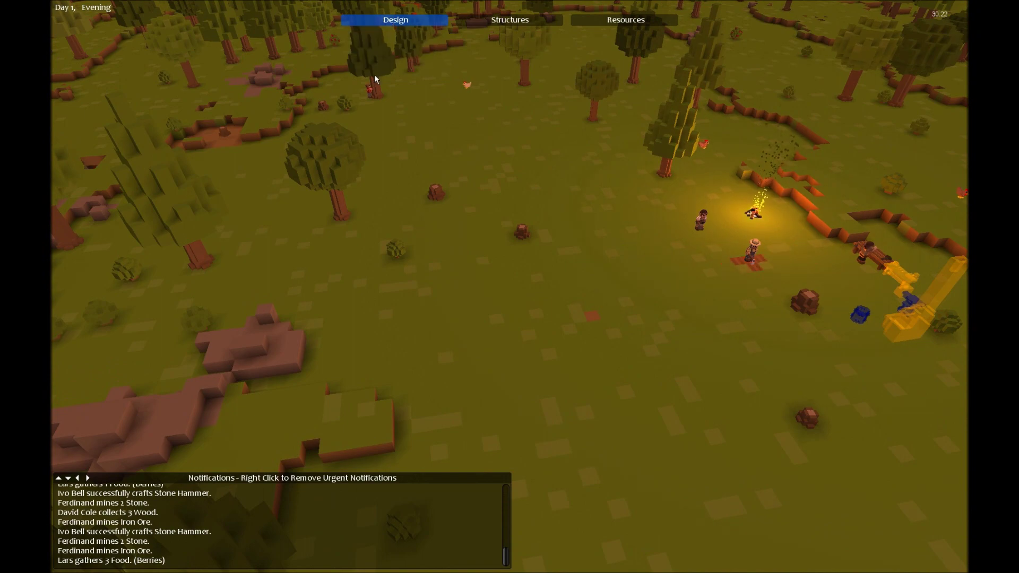
scroll(371, 239, up, 5)
drag(371, 377, 177, 88)
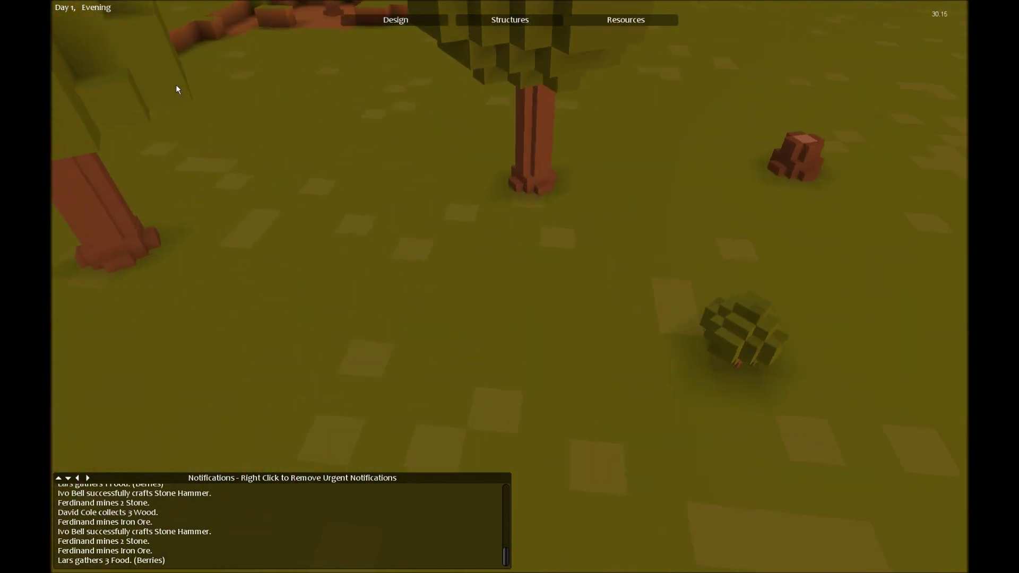
scroll(177, 89, down, 5)
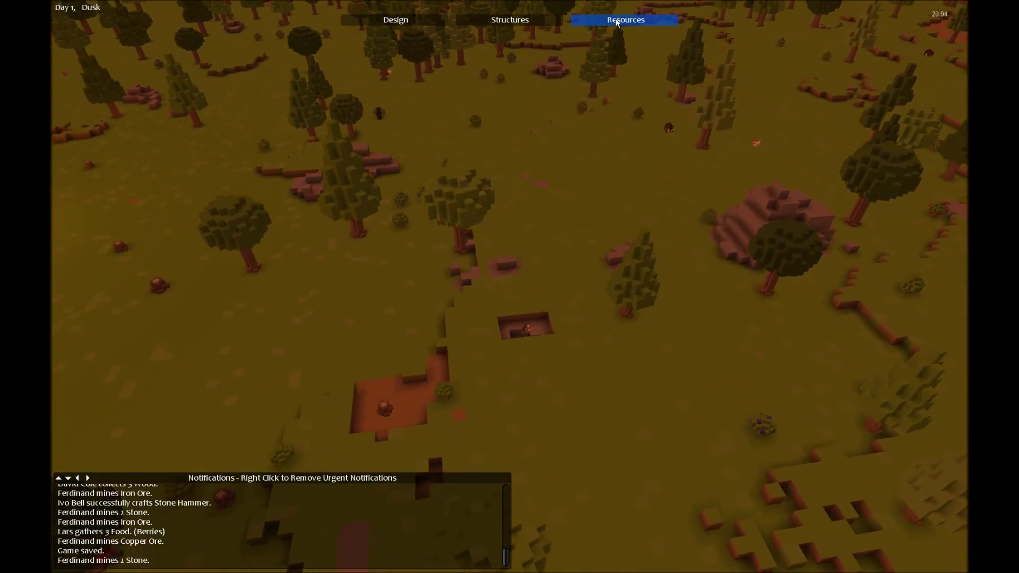
Glance at Resources, then drag and resize a dig rectangle extending from the small pit.
click(626, 20)
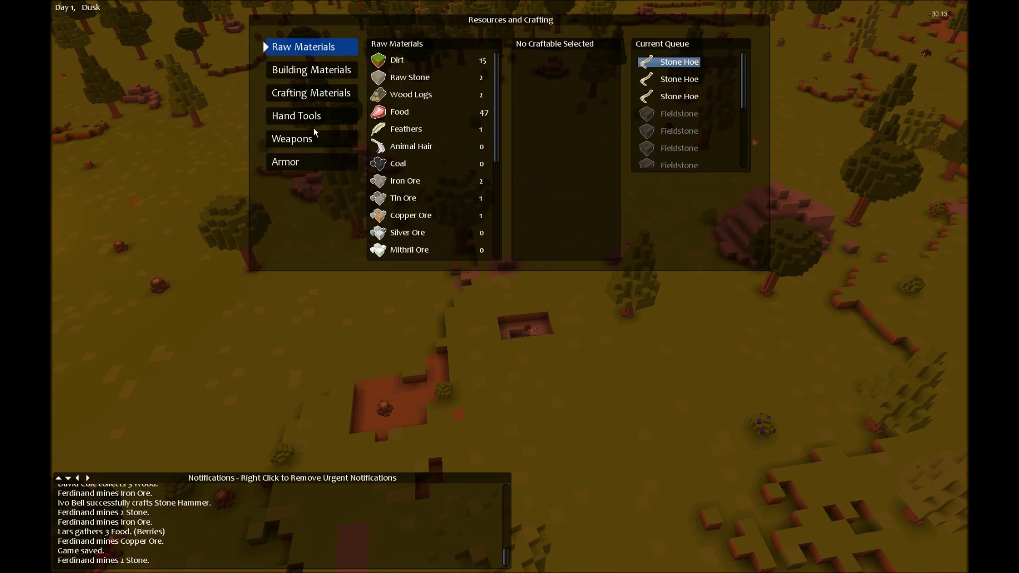
key(Escape)
click(414, 20)
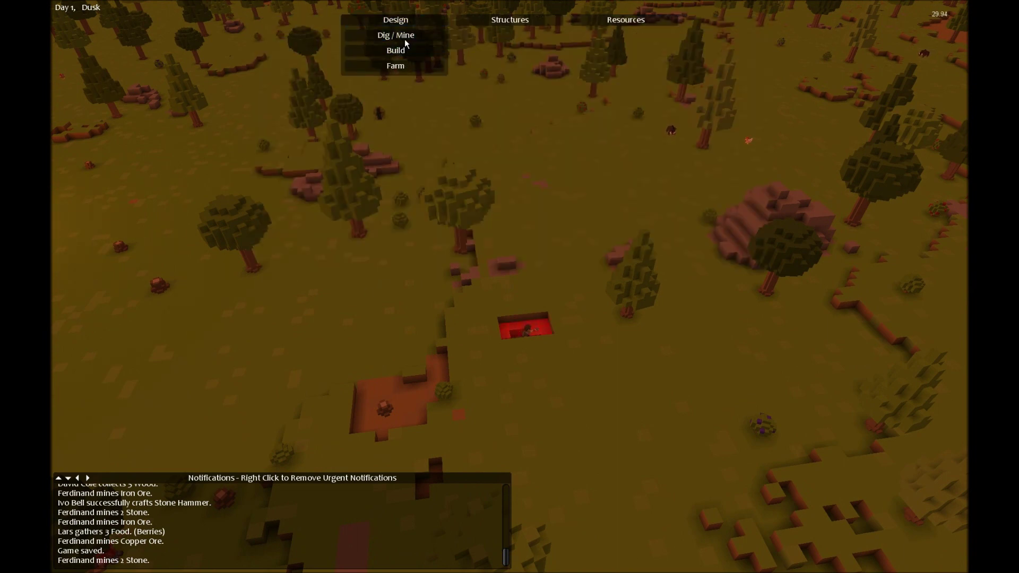
click(396, 35)
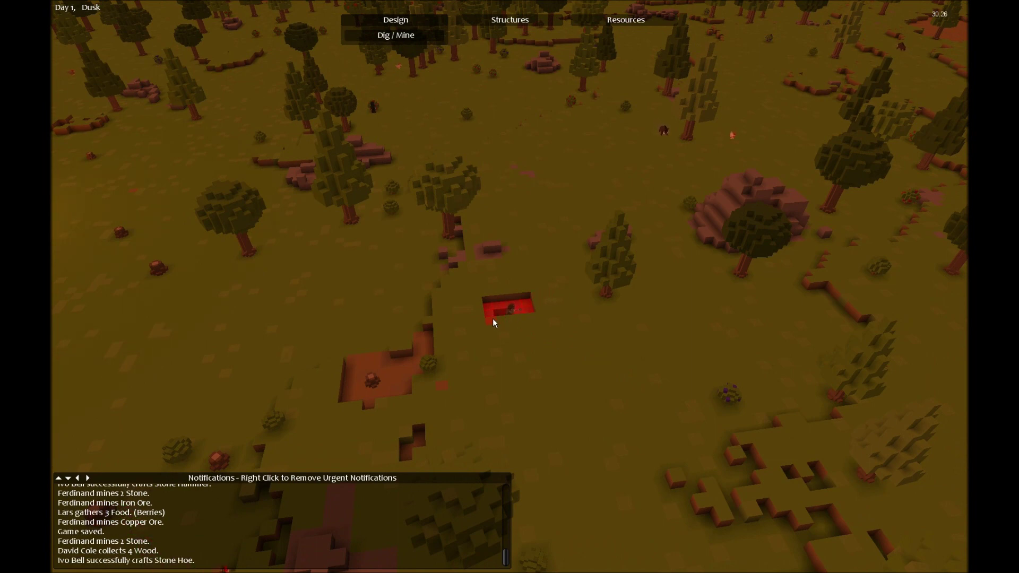
drag(493, 318, 571, 374)
drag(598, 414, 583, 410)
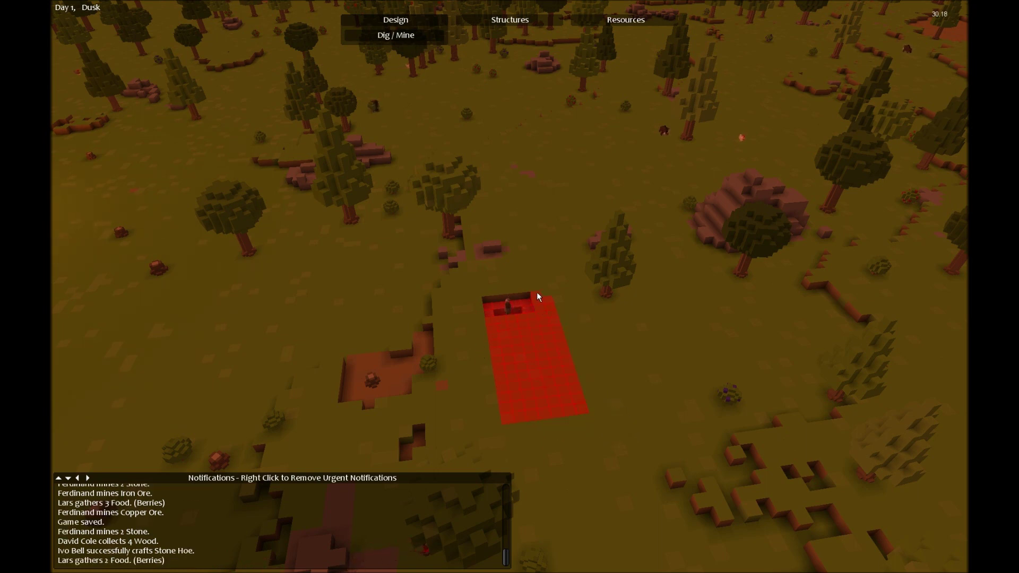
key(w)
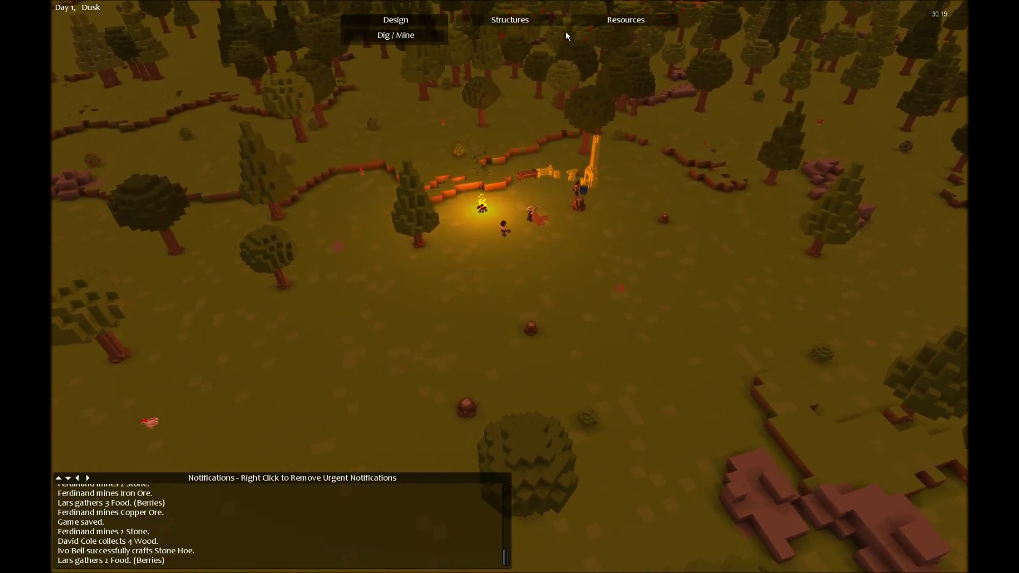
click(627, 19)
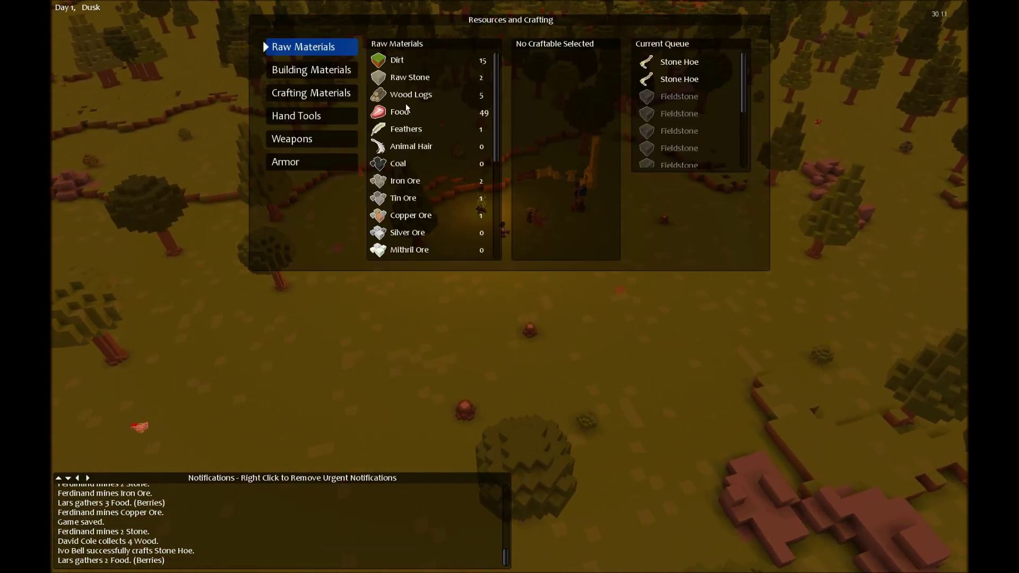
click(303, 140)
click(430, 198)
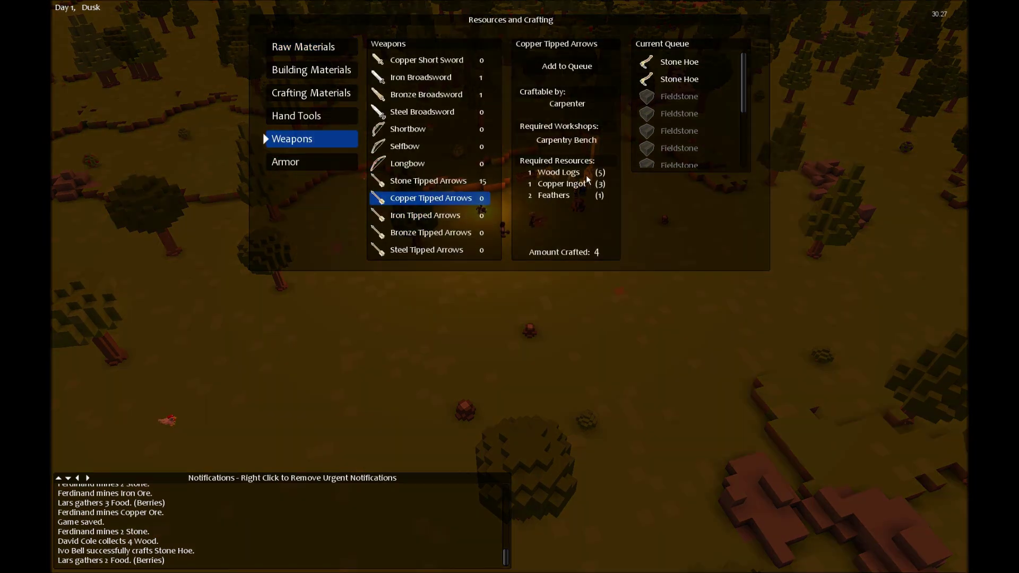
key(Escape)
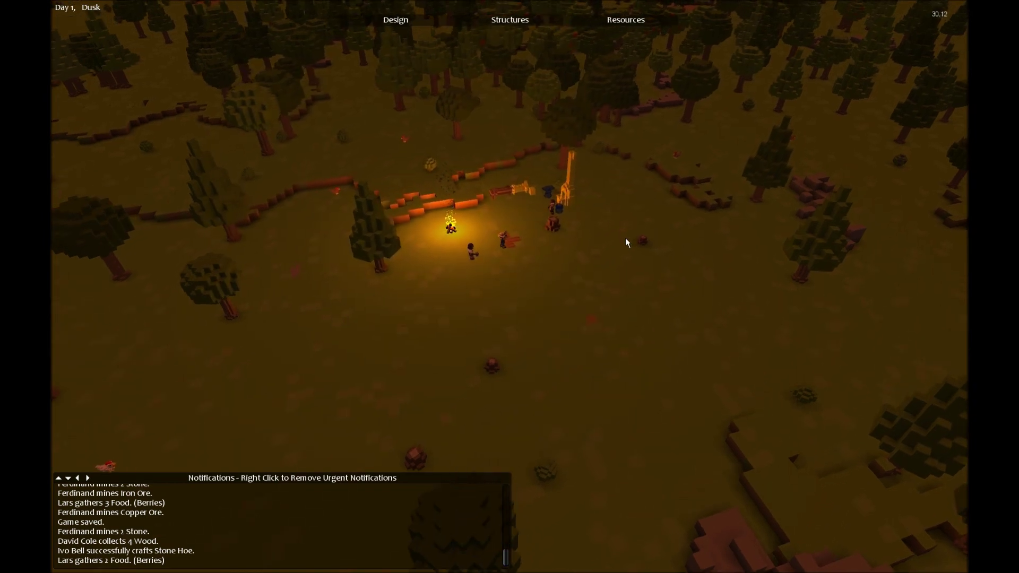
mouse_move(605, 341)
mouse_down()
mouse_move(494, 239)
mouse_move(446, 302)
mouse_up()
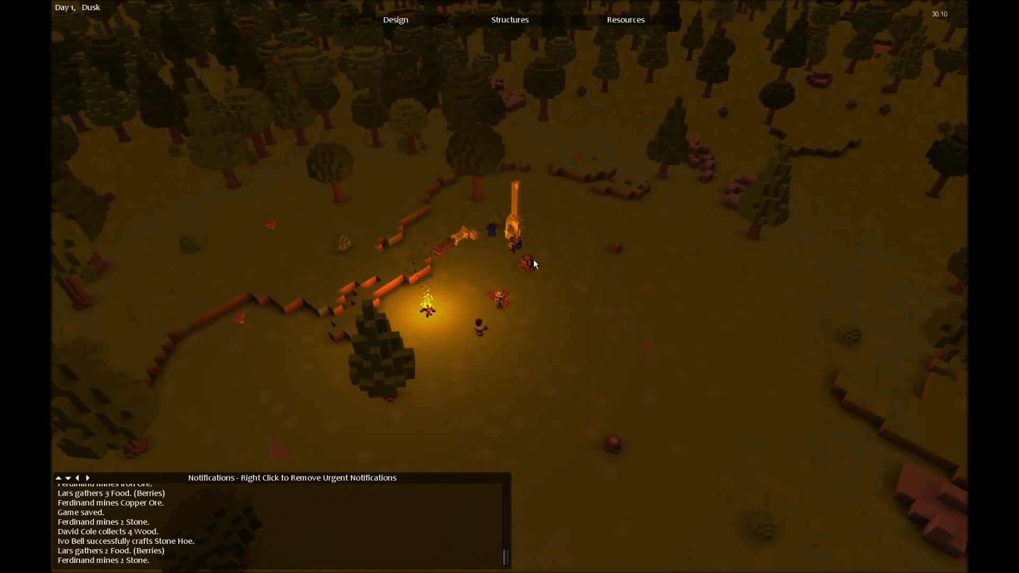
scroll(533, 260, up, 2)
mouse_move(518, 291)
mouse_down()
mouse_move(319, 159)
mouse_move(557, 303)
mouse_up()
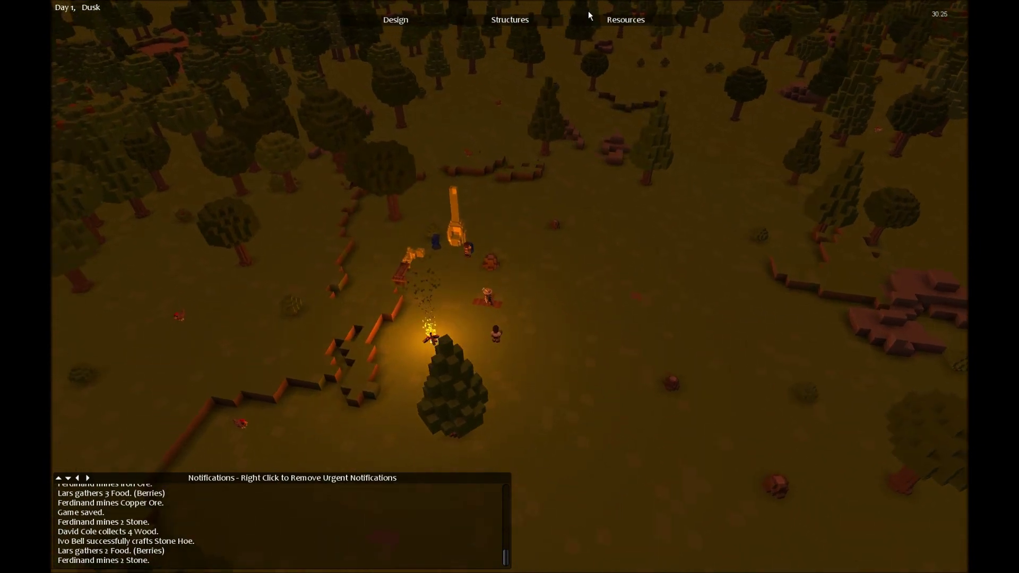
click(627, 19)
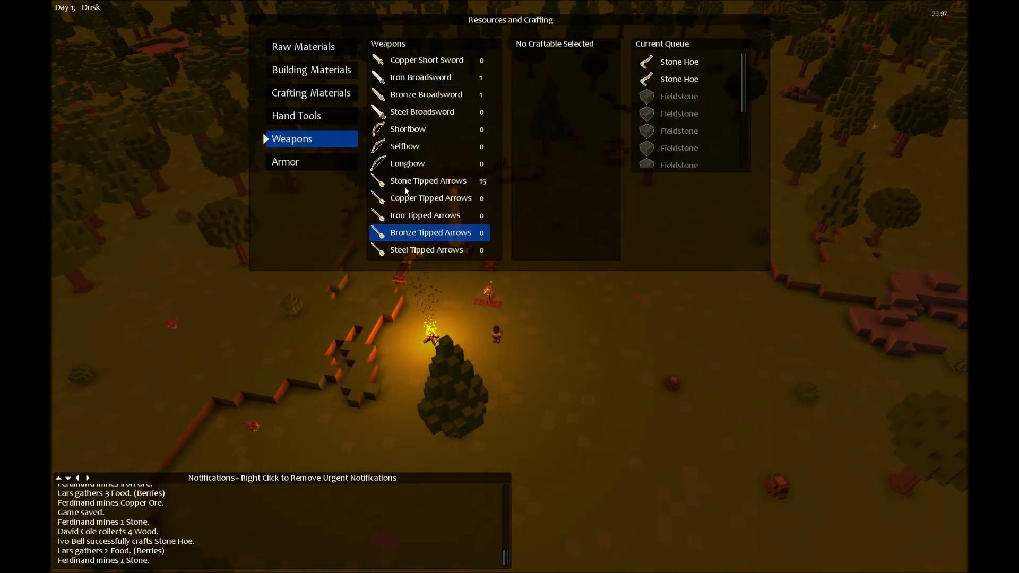
click(285, 162)
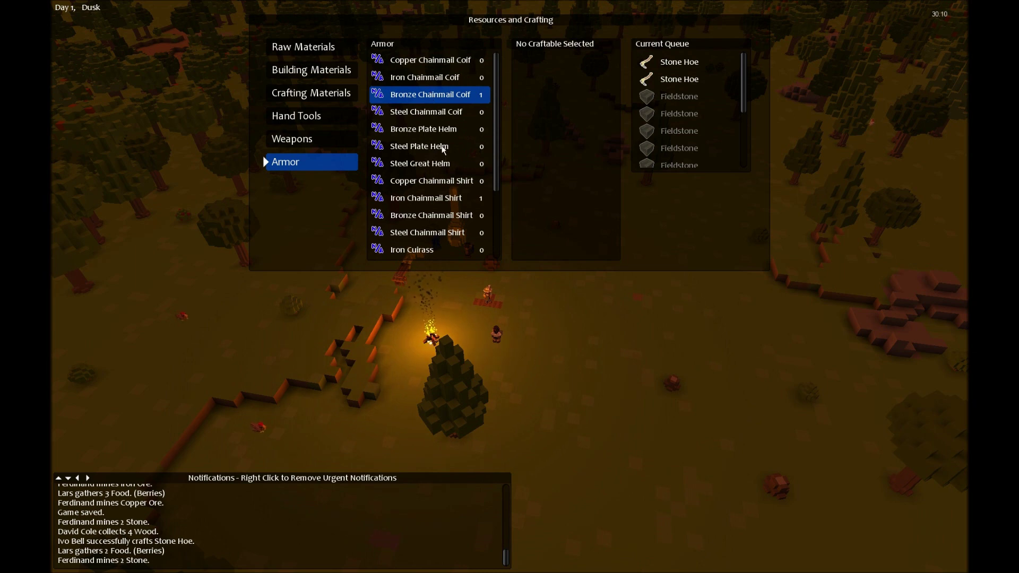
scroll(449, 191, down, 3)
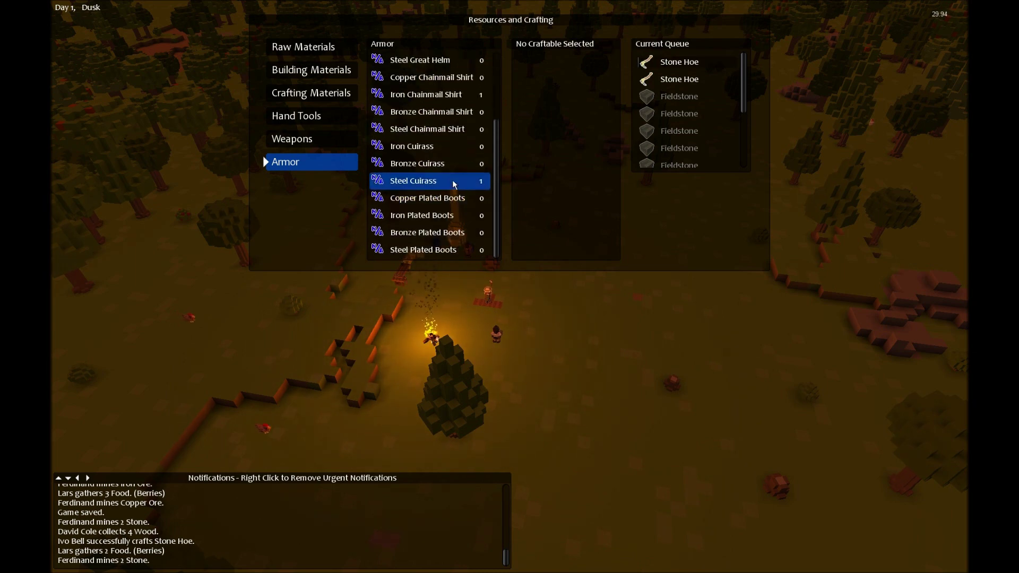
key(Escape)
click(497, 339)
Review Ferdinand's professions and equipment at the dig site, then recentre on the camp.
key(Escape)
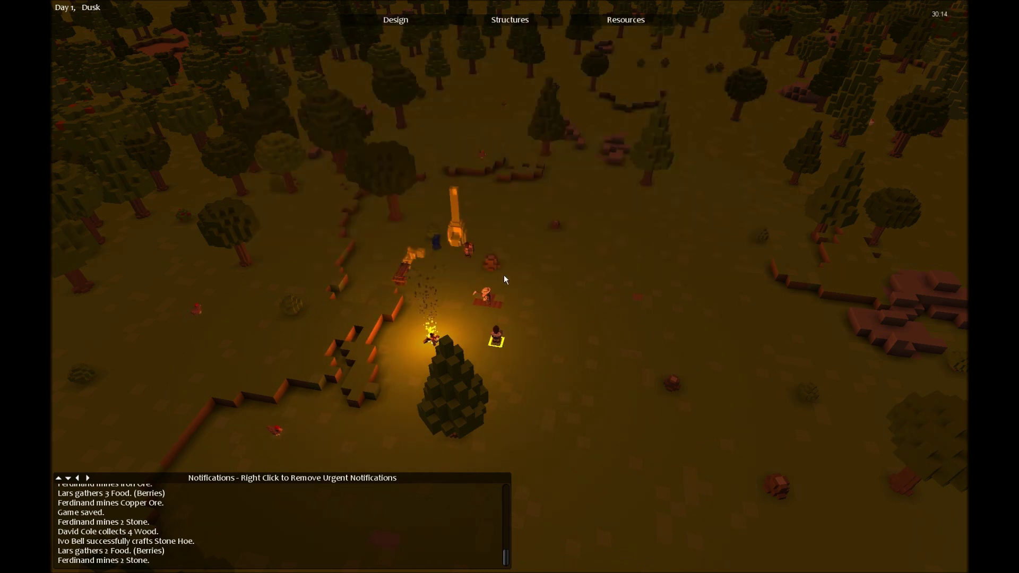
drag(503, 275, 874, 461)
scroll(876, 461, down, 3)
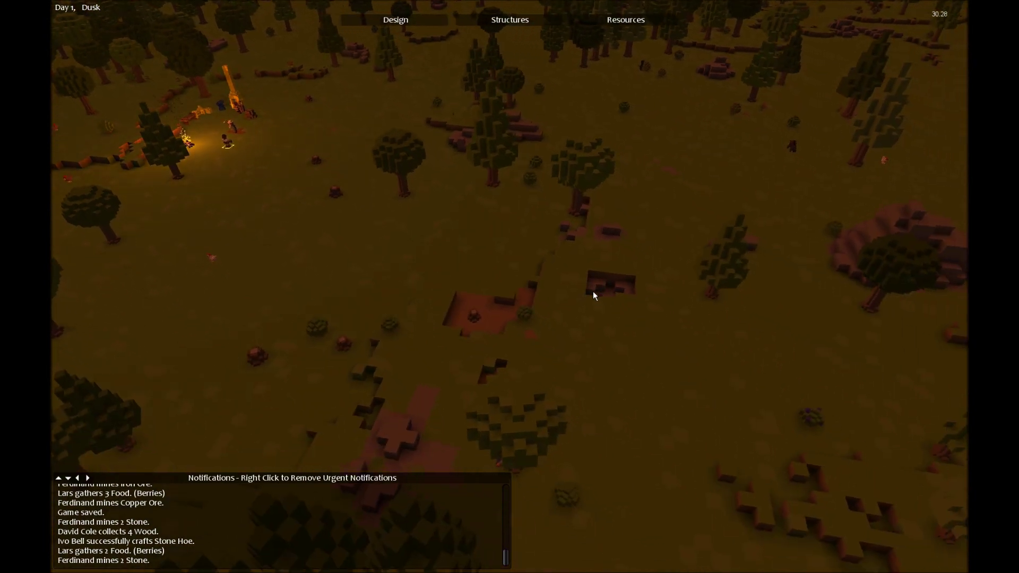
click(600, 297)
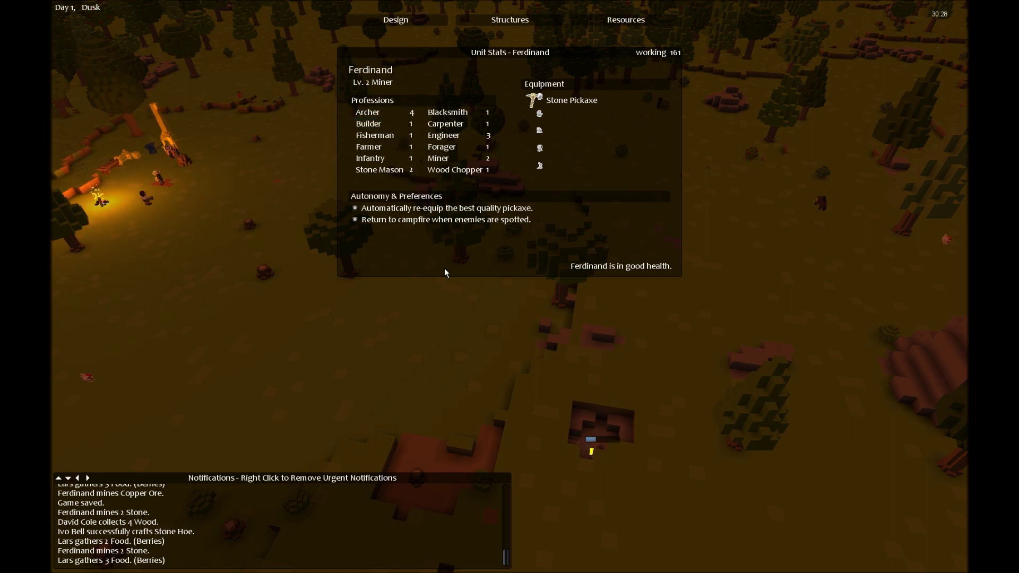
click(444, 287)
drag(211, 154, 375, 317)
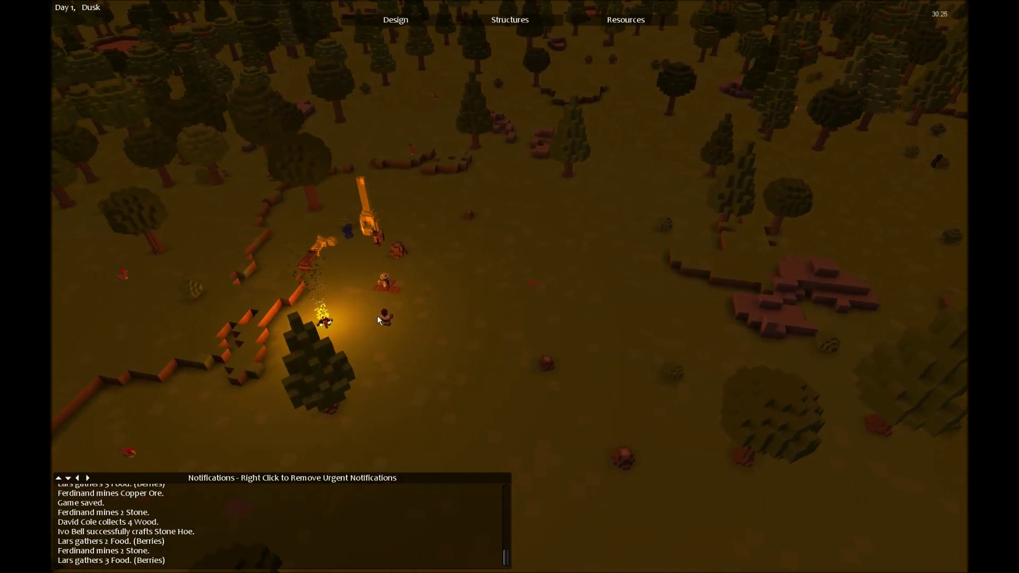
drag(392, 285, 453, 317)
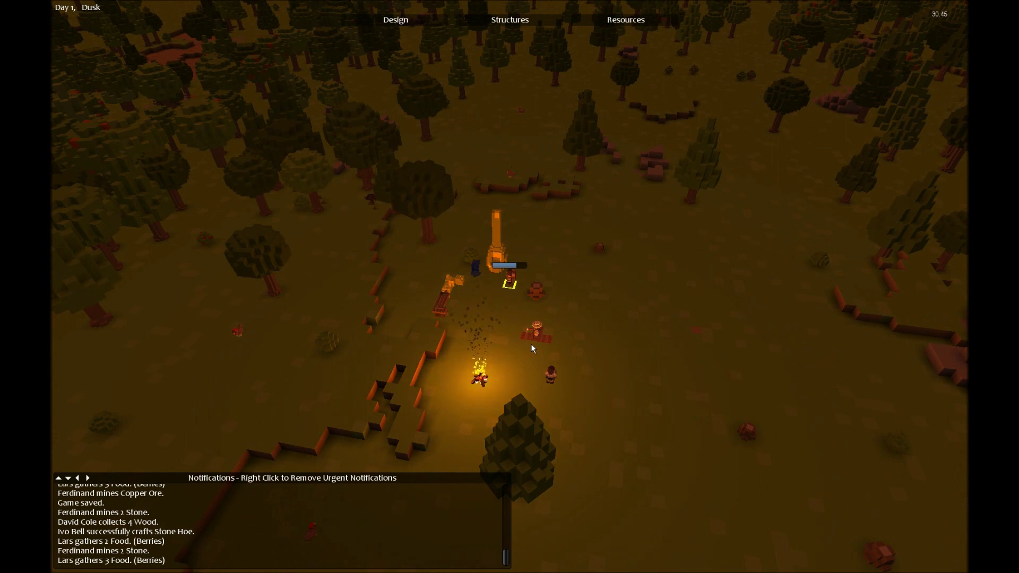
Cycle through settlers' stats, including Tomas Belmont and Lars, and dismiss the level-up notice.
key(Tab)
key(c)
key(c)
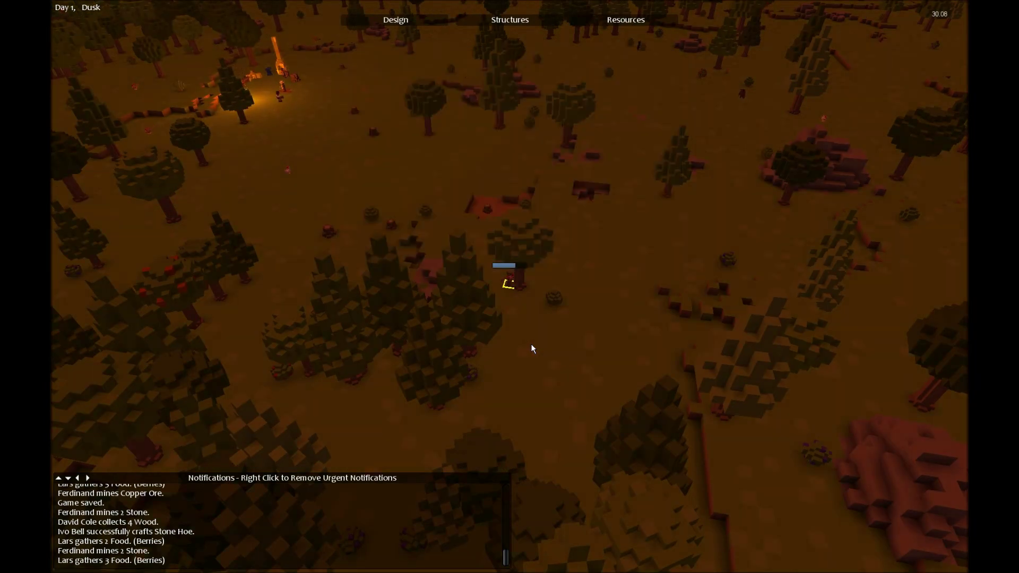
key(Tab)
key(c)
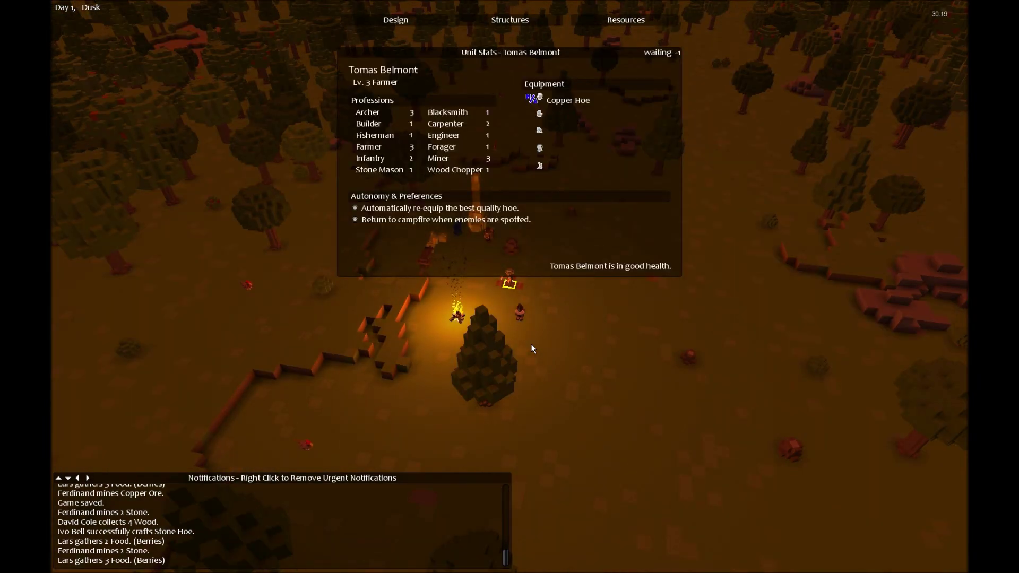
key(c)
scroll(415, 207, down, 2)
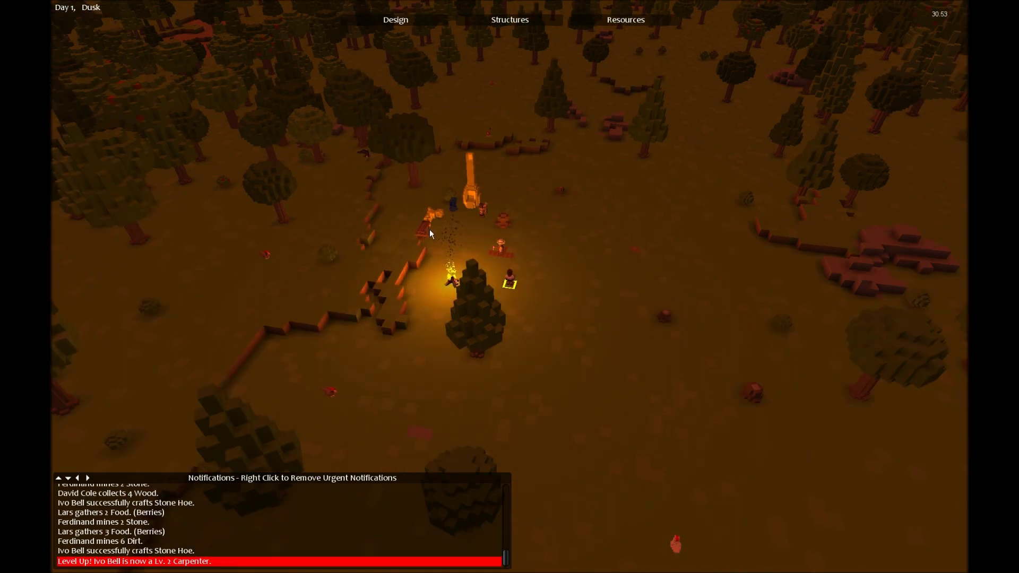
key(Tab)
key(c)
key(c)
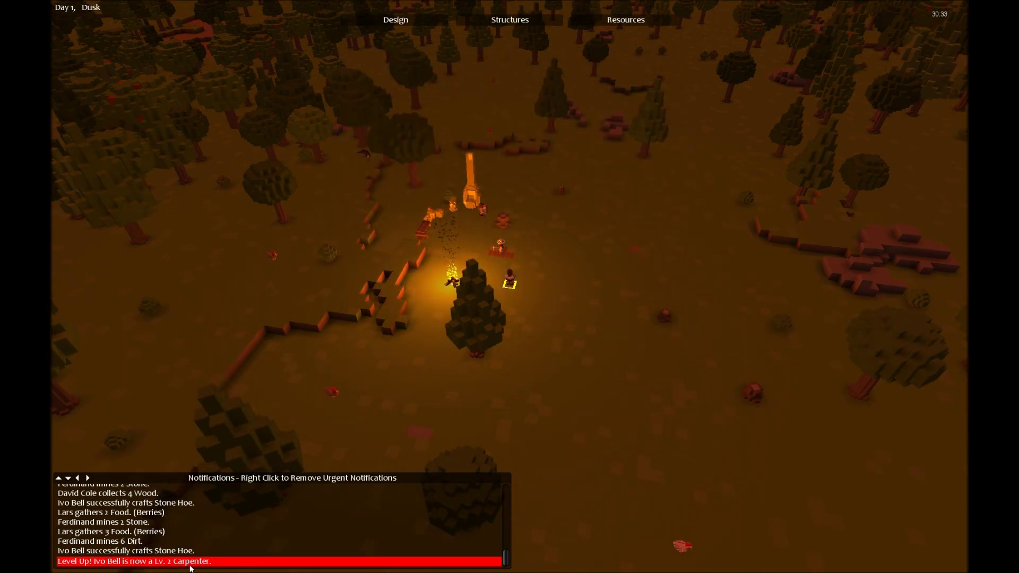
right_click(192, 561)
key(Tab)
key(c)
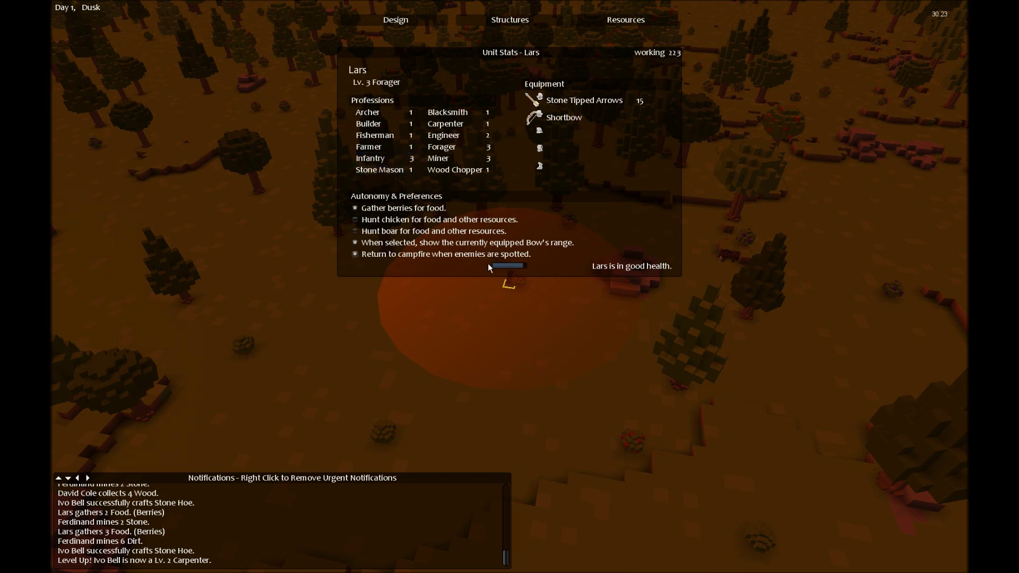
Close Lars's stats, jump between settlers, and select one standing in a forest clearing.
key(c)
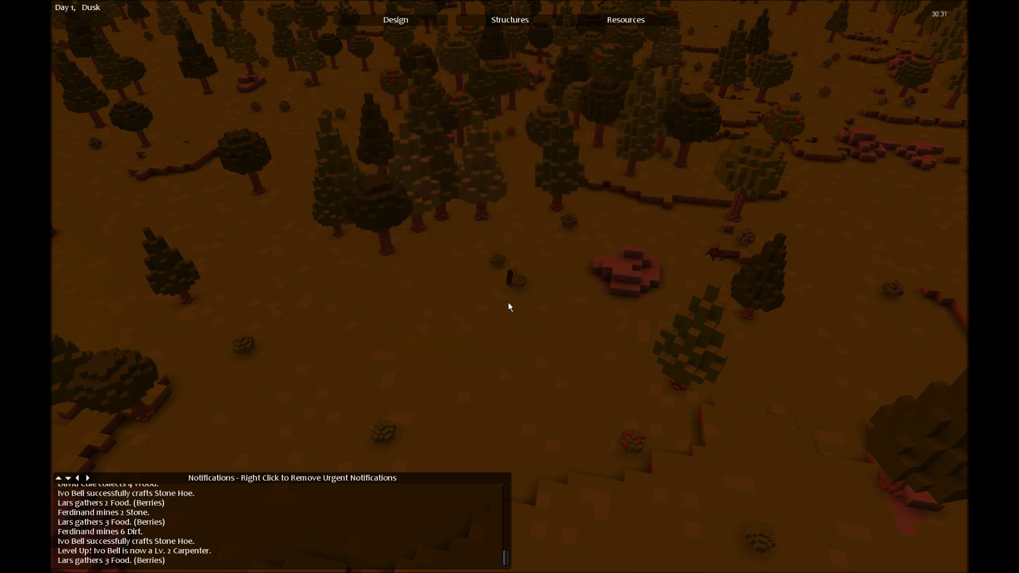
key(Tab)
key(Tab)
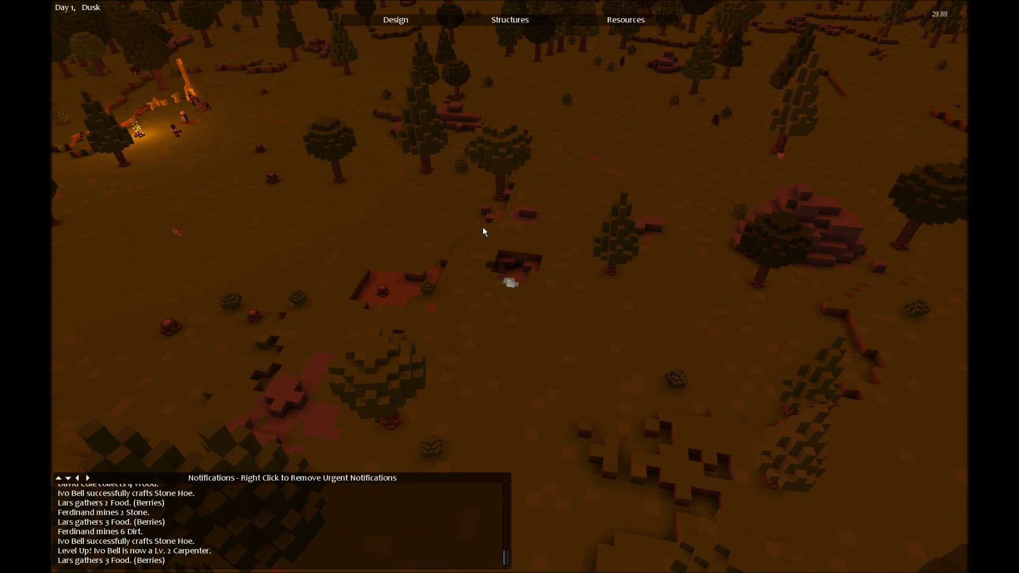
key(Tab)
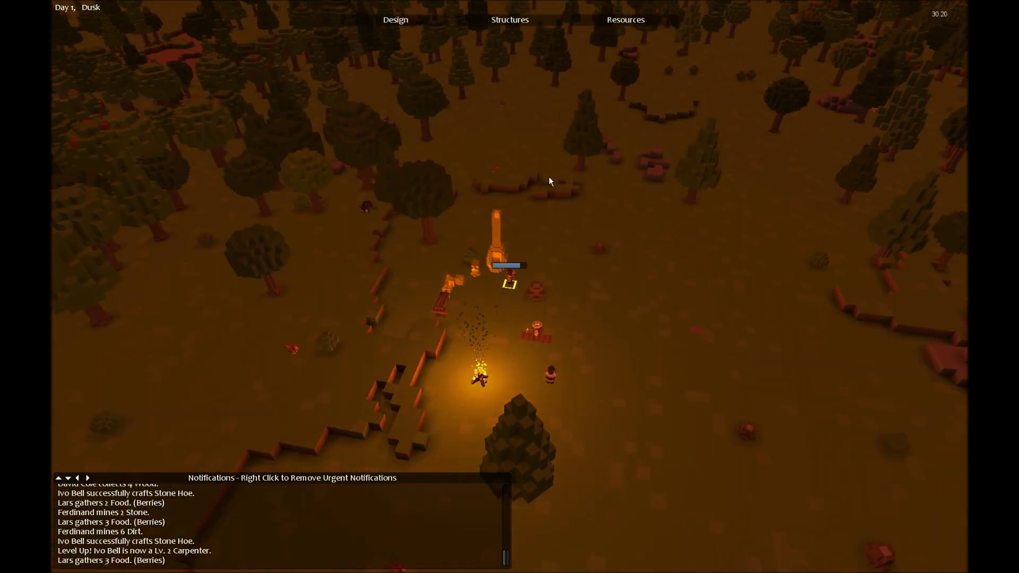
key(Tab)
key(Tab)
key(Tab)
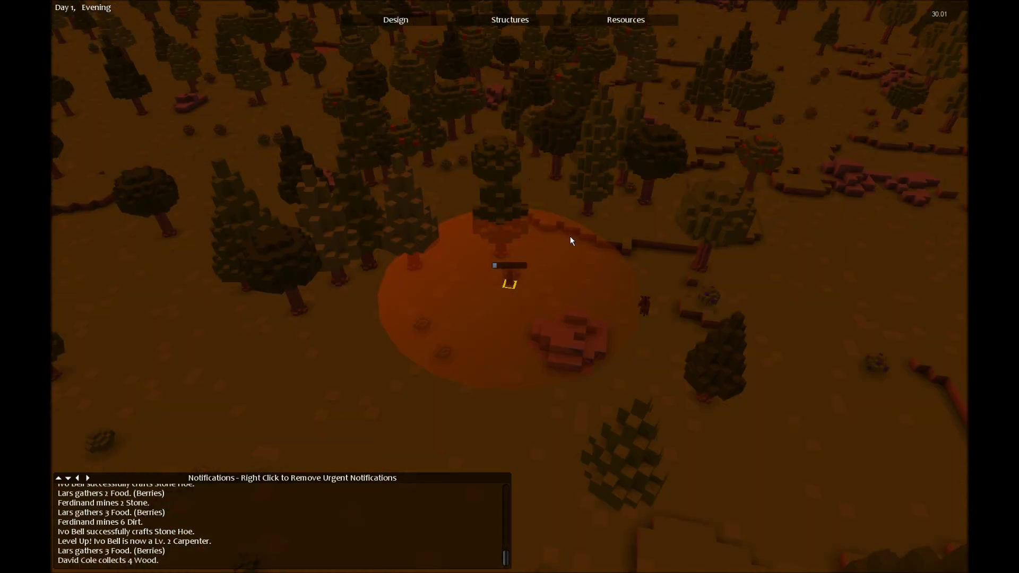
key(Tab)
mouse_move(331, 284)
mouse_down()
mouse_move(510, 287)
mouse_move(51, 5)
mouse_move(862, 4)
mouse_move(510, 286)
mouse_move(317, 337)
mouse_up()
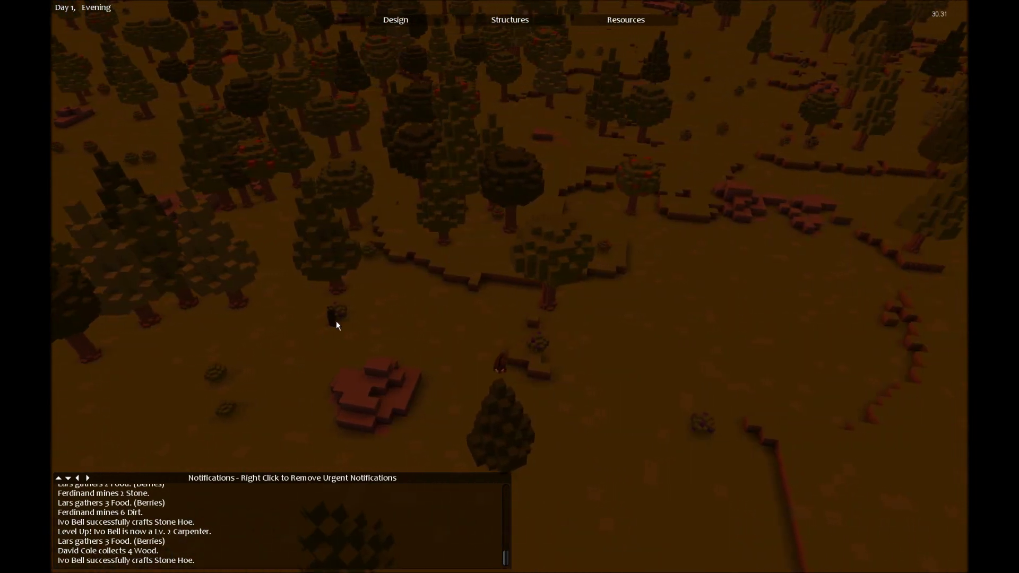
click(336, 321)
Swing the view in over the campfire camp and select the settler by the forge.
mouse_move(222, 374)
mouse_down()
mouse_move(652, 184)
mouse_move(557, 246)
mouse_up()
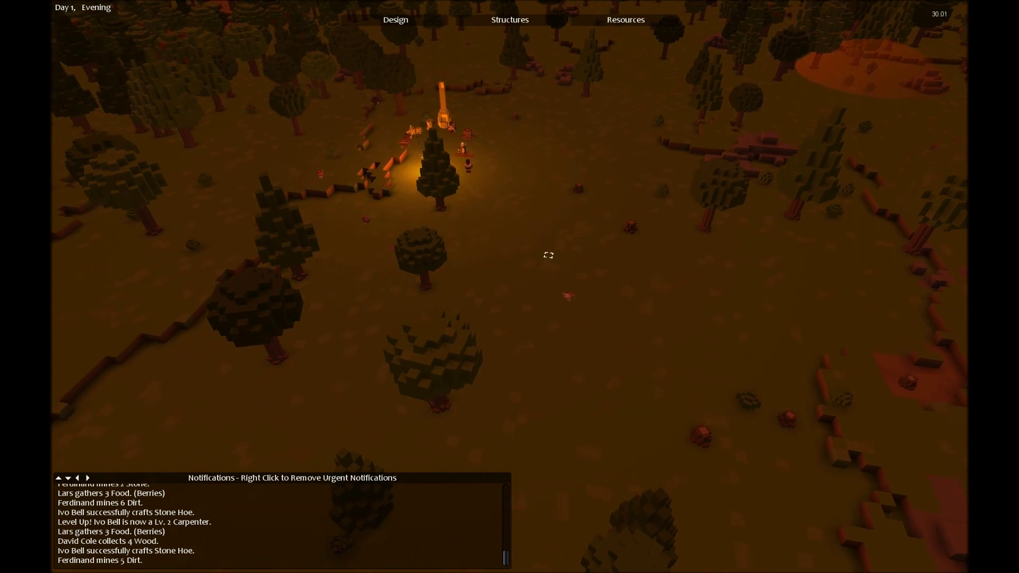
drag(680, 333, 416, 291)
scroll(417, 291, up, 3)
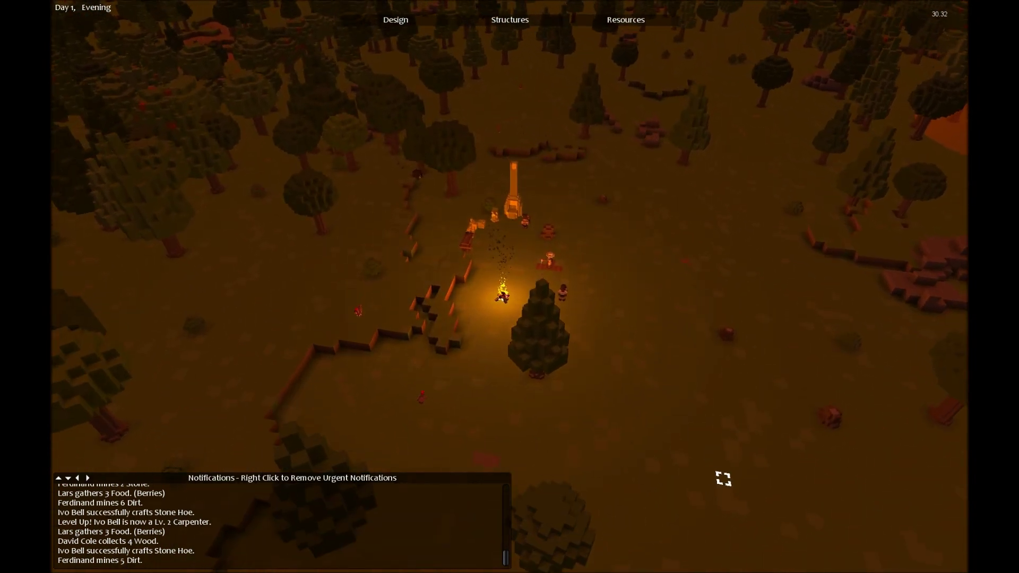
drag(692, 447, 611, 419)
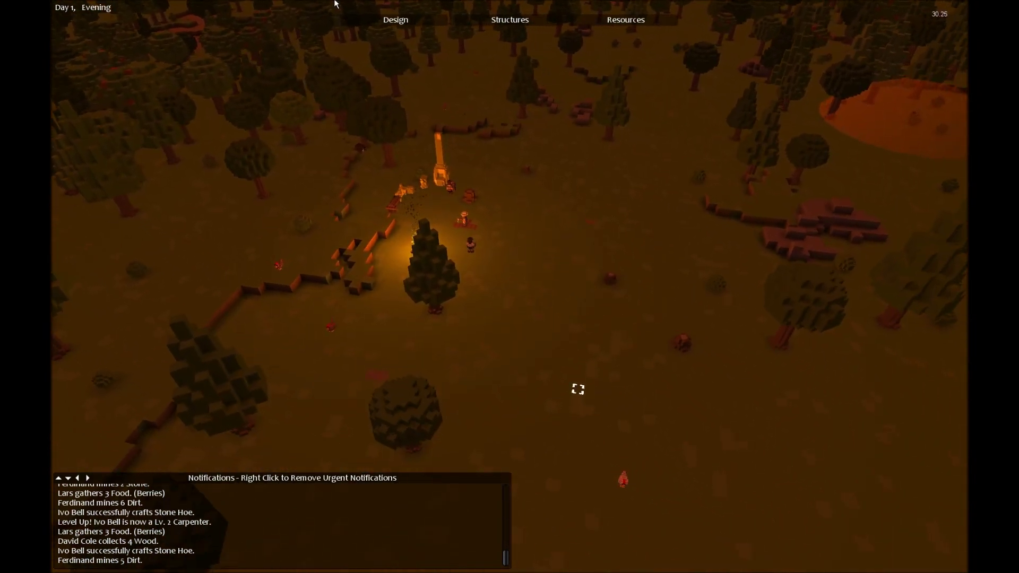
scroll(581, 430, up, 2)
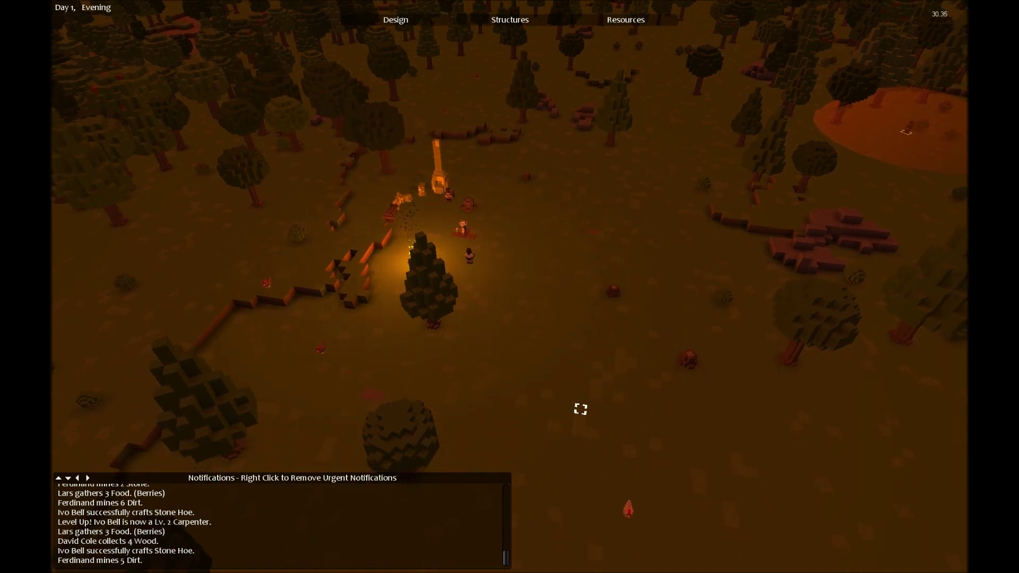
scroll(570, 362, down, 3)
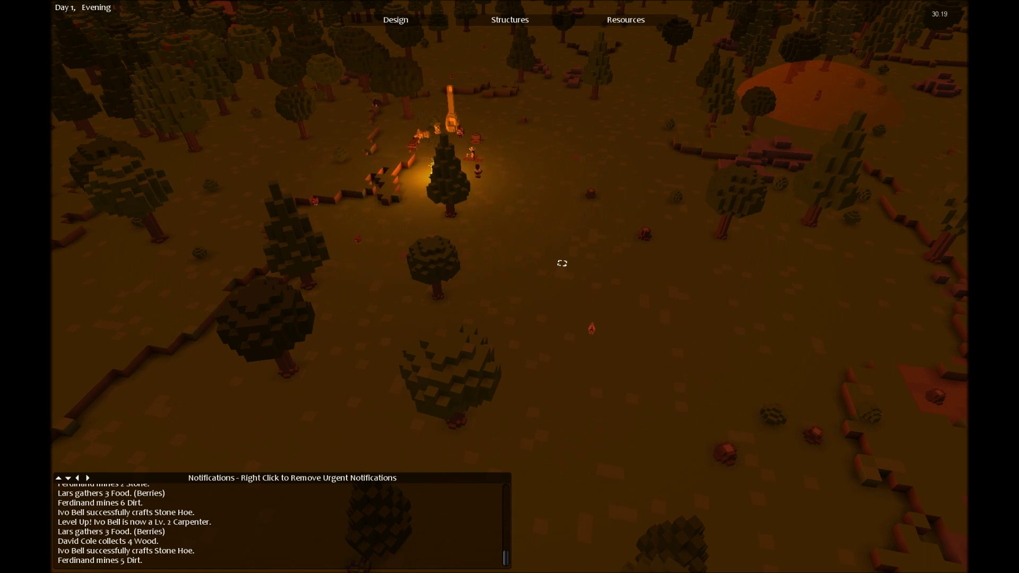
drag(428, 126, 749, 132)
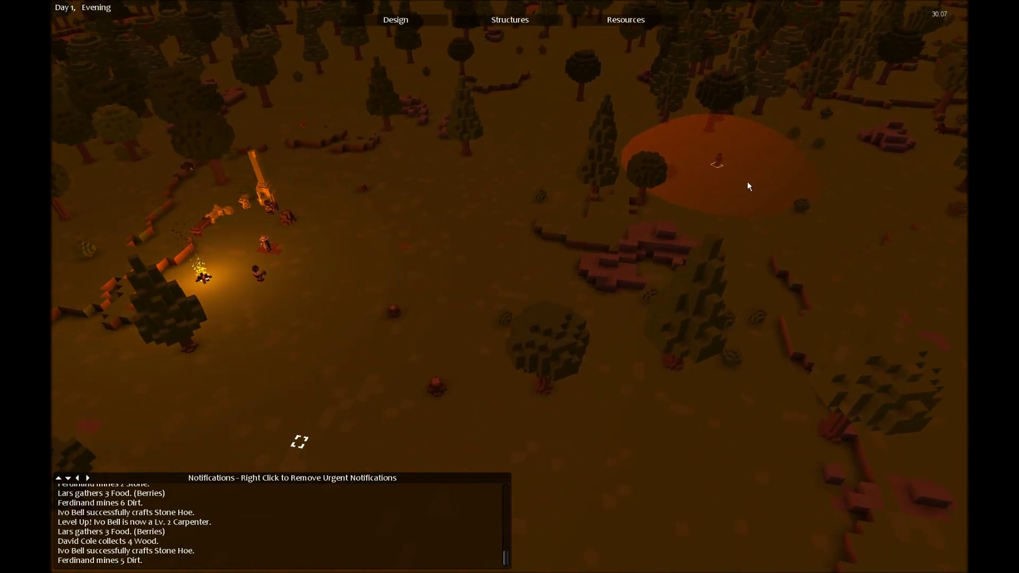
drag(700, 216, 681, 202)
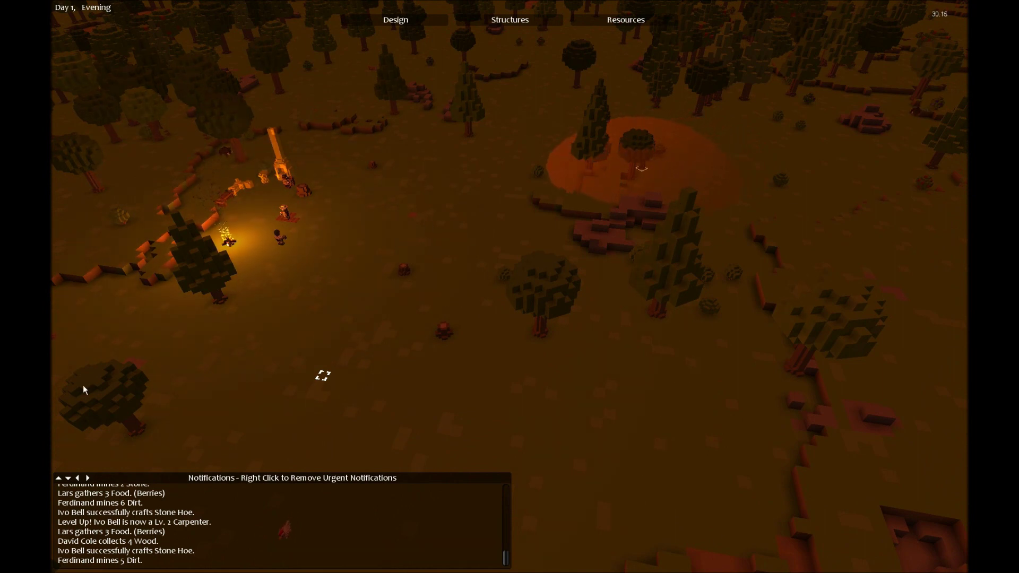
drag(681, 202, 637, 4)
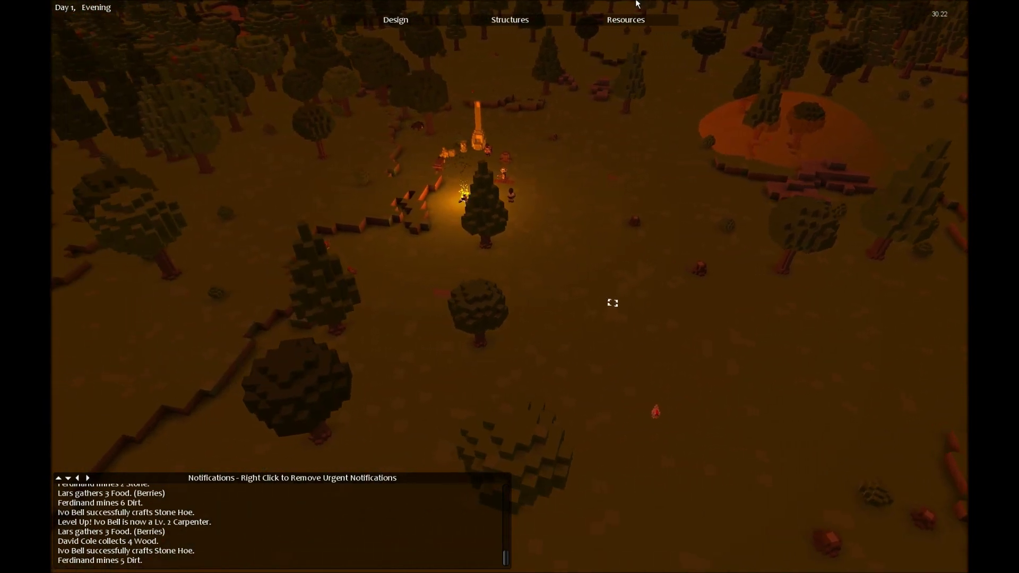
scroll(613, 303, up, 3)
scroll(542, 286, up, 2)
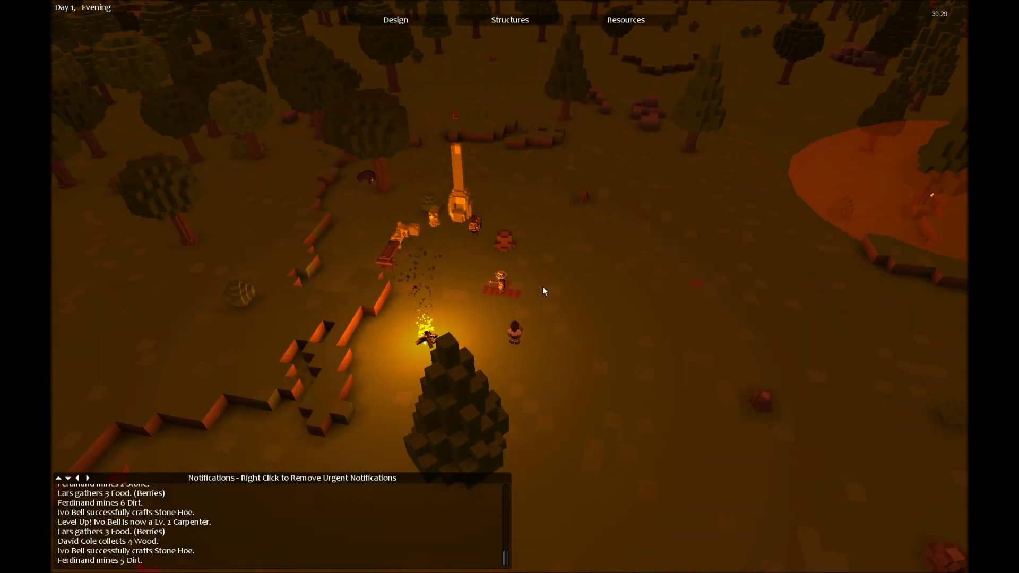
scroll(537, 144, up, 3)
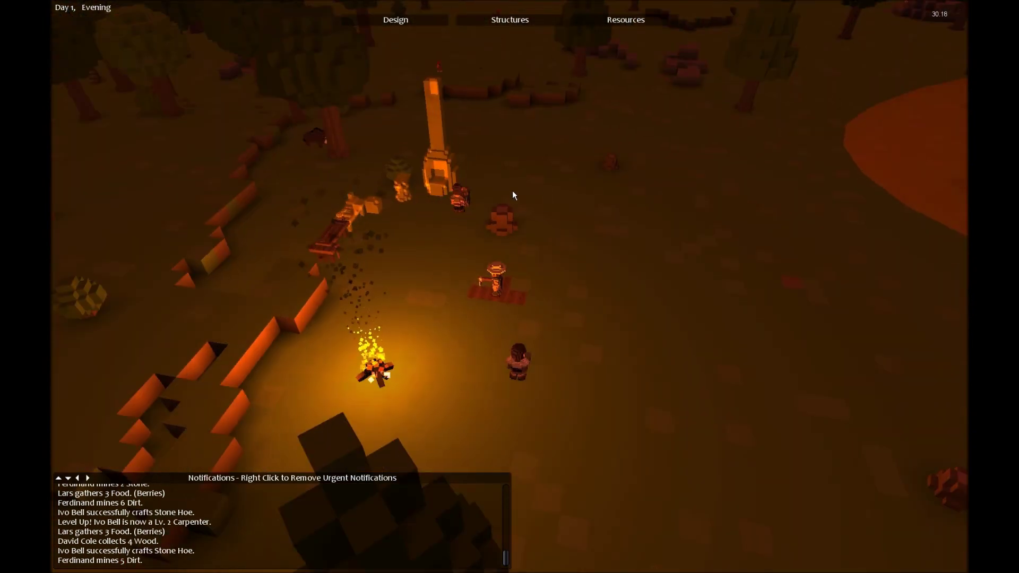
scroll(511, 159, up, 2)
scroll(504, 129, down, 4)
scroll(535, 201, down, 2)
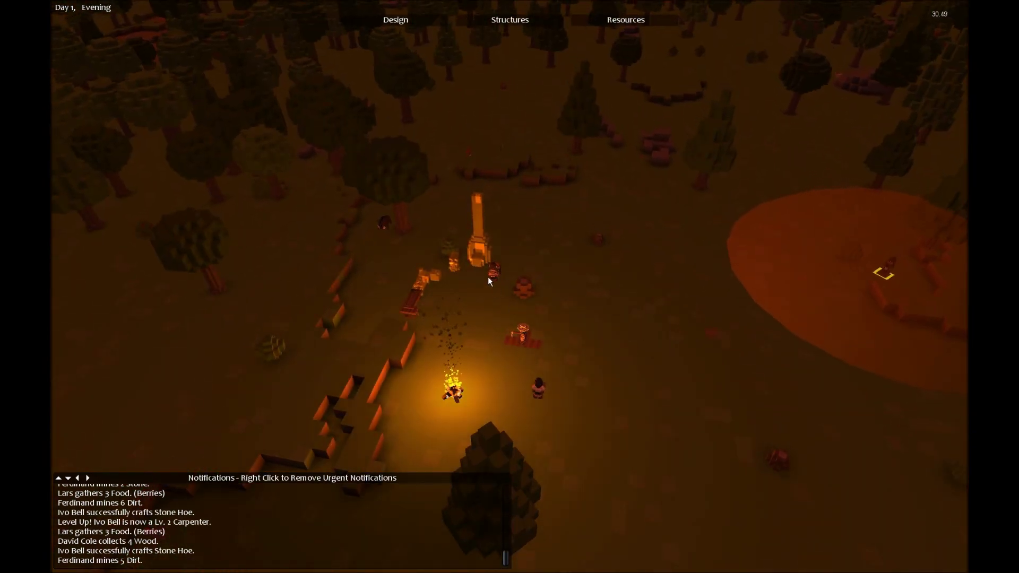
click(488, 276)
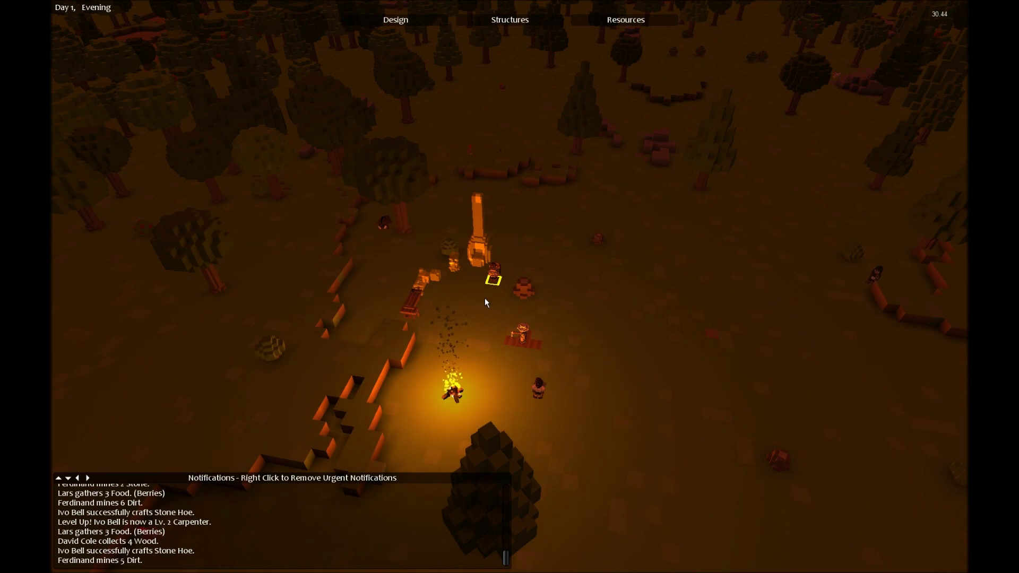
scroll(547, 340, down, 3)
Rotate and pan around the campfire settlement, then dismiss the broken-pickaxe alert.
mouse_move(398, 239)
mouse_down()
mouse_move(754, 433)
mouse_move(539, 344)
mouse_up()
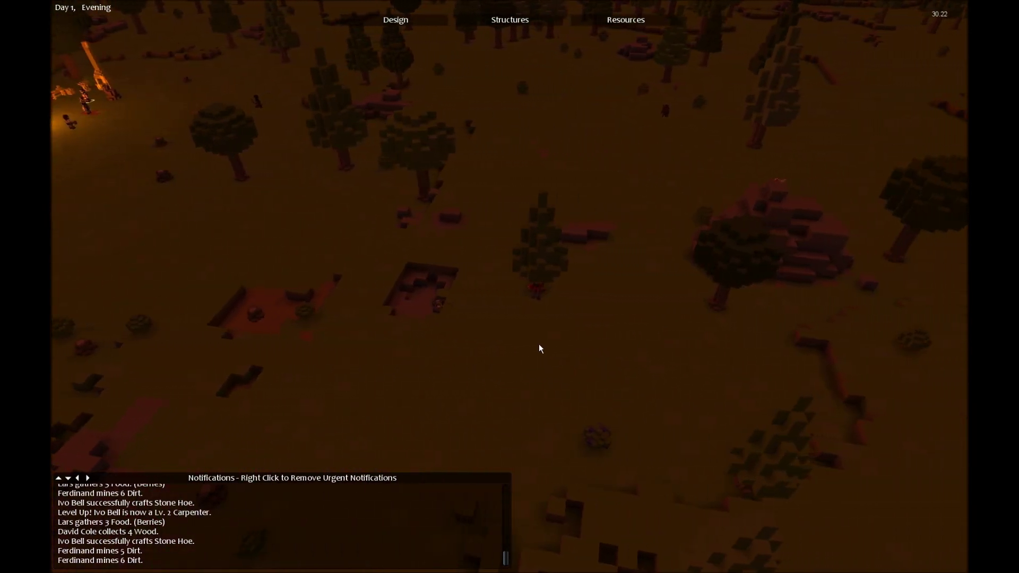
mouse_move(200, 104)
mouse_down()
mouse_move(584, 191)
mouse_move(239, 79)
mouse_move(271, 159)
mouse_up()
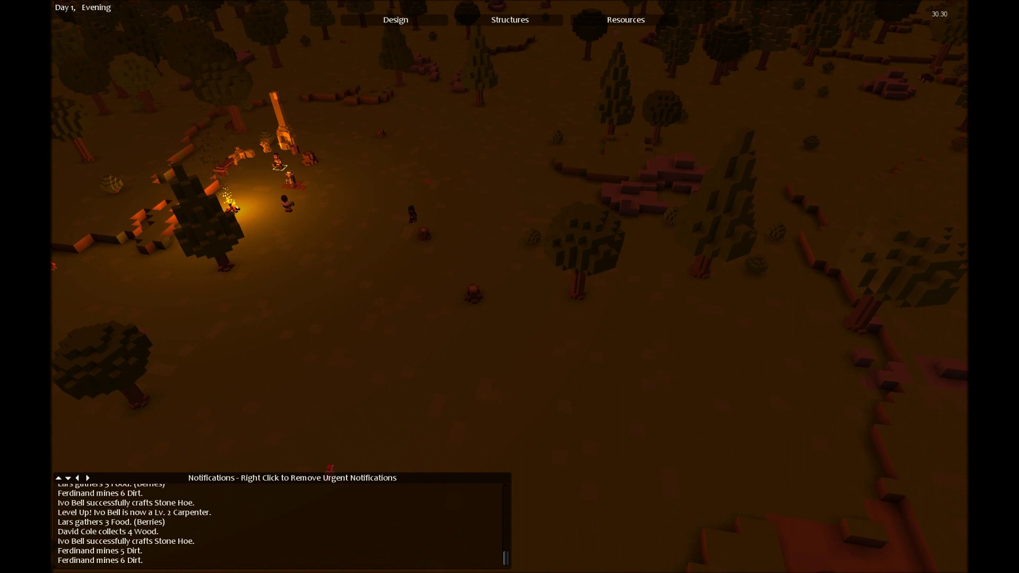
mouse_move(239, 199)
mouse_down()
mouse_move(53, 9)
mouse_move(510, 287)
mouse_up()
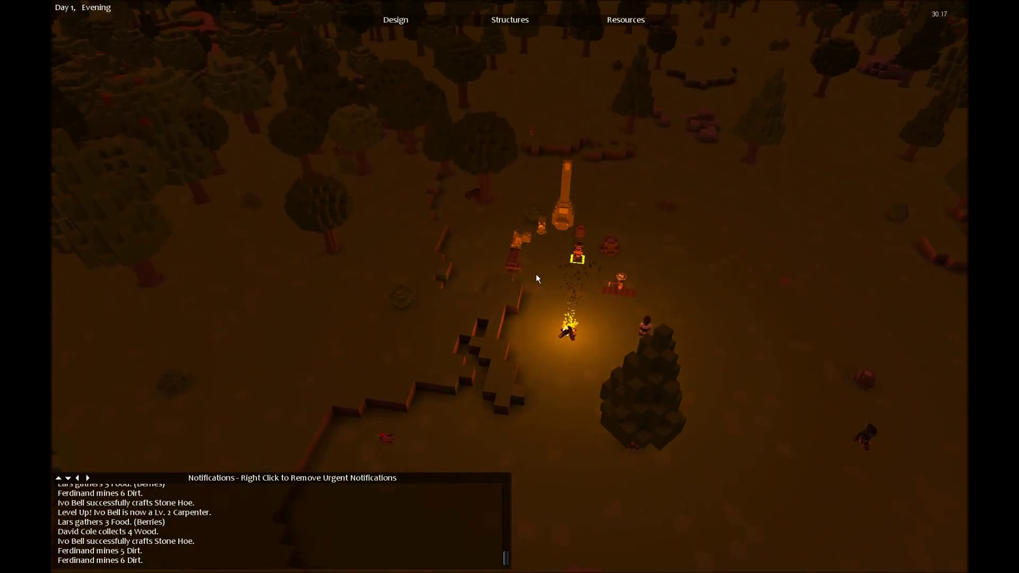
key(q)
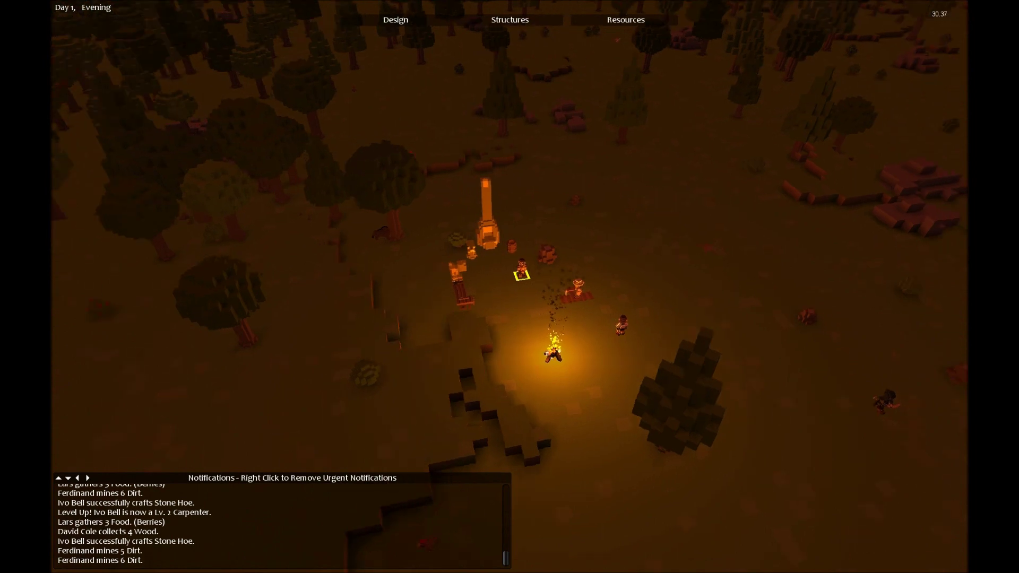
key(q)
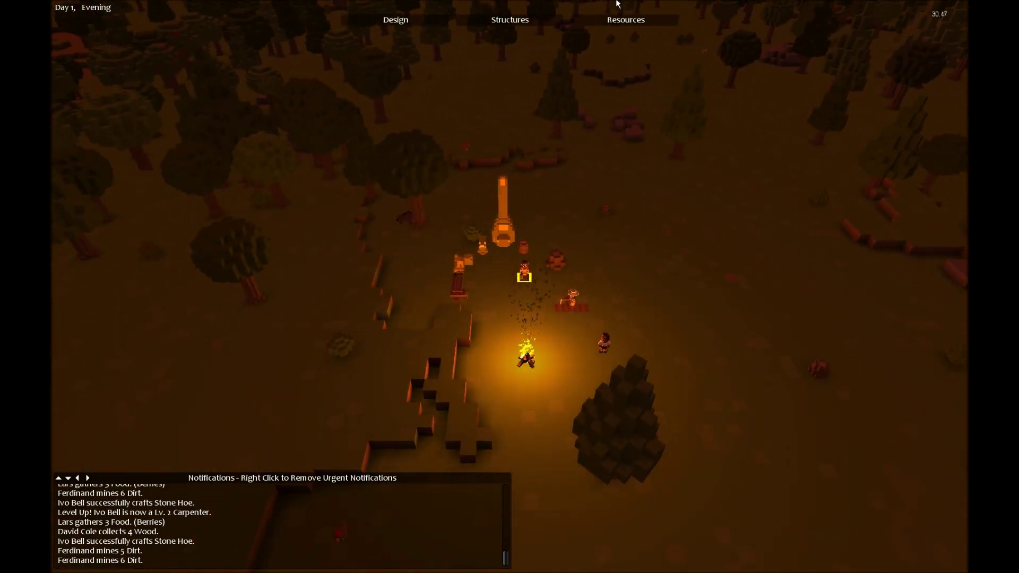
key(w)
key(s)
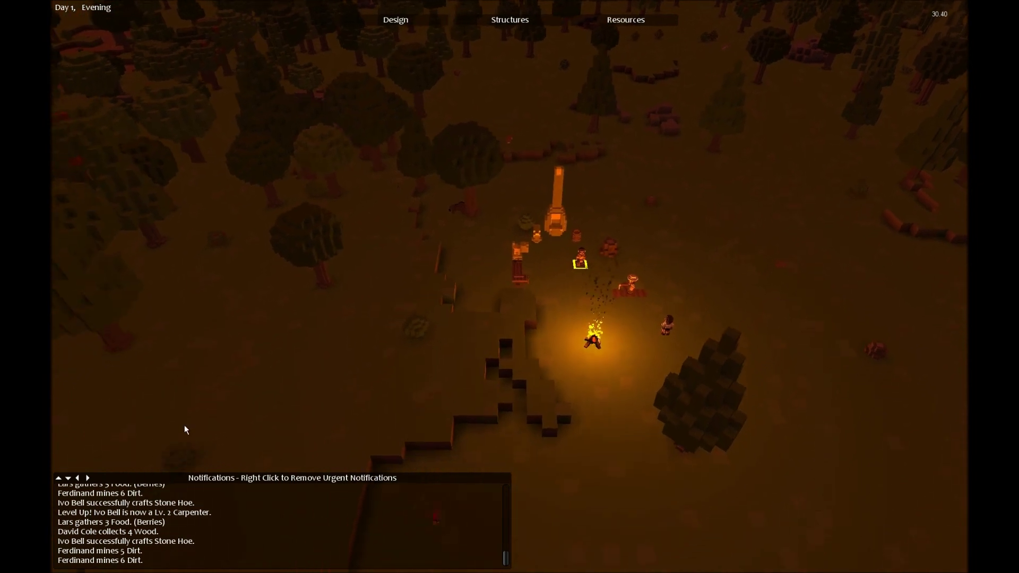
scroll(767, 201, up, 2)
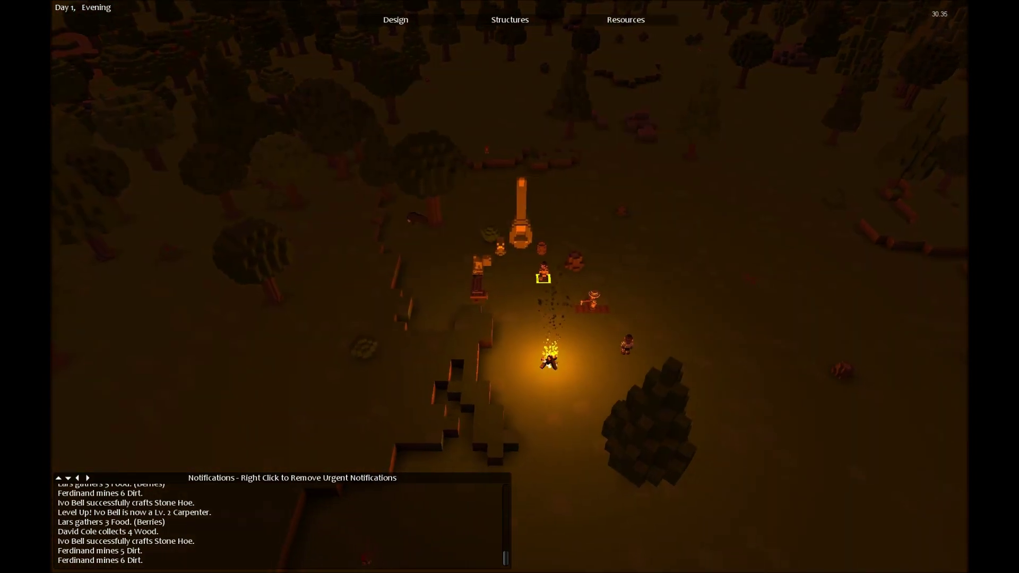
scroll(694, 265, down, 2)
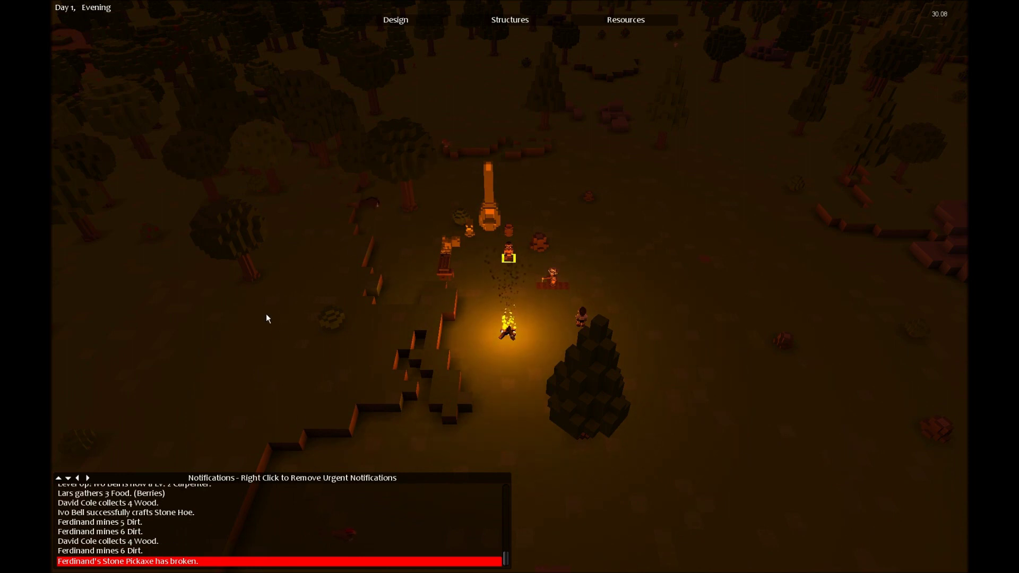
scroll(266, 314, down, 3)
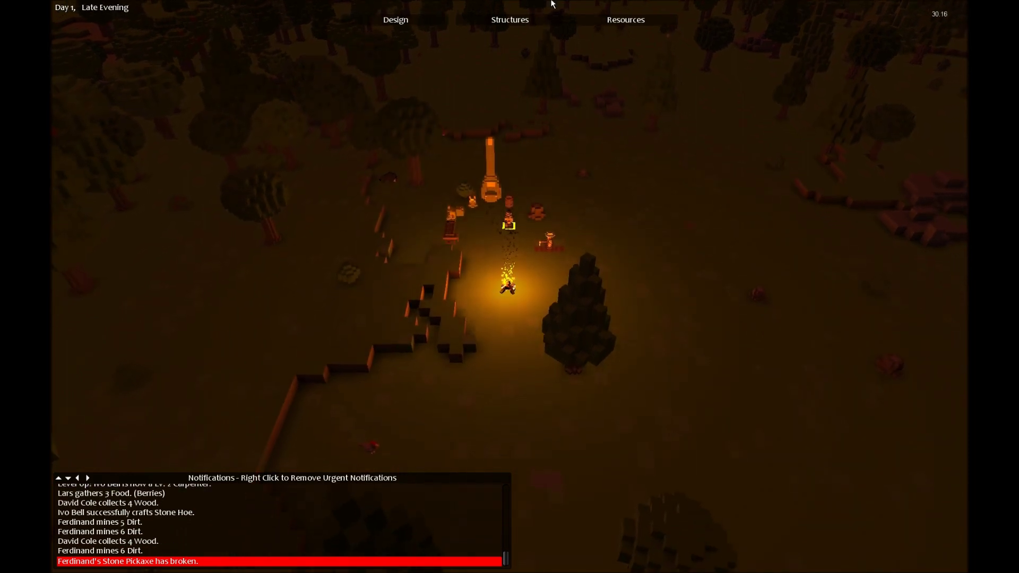
drag(404, 448, 383, 478)
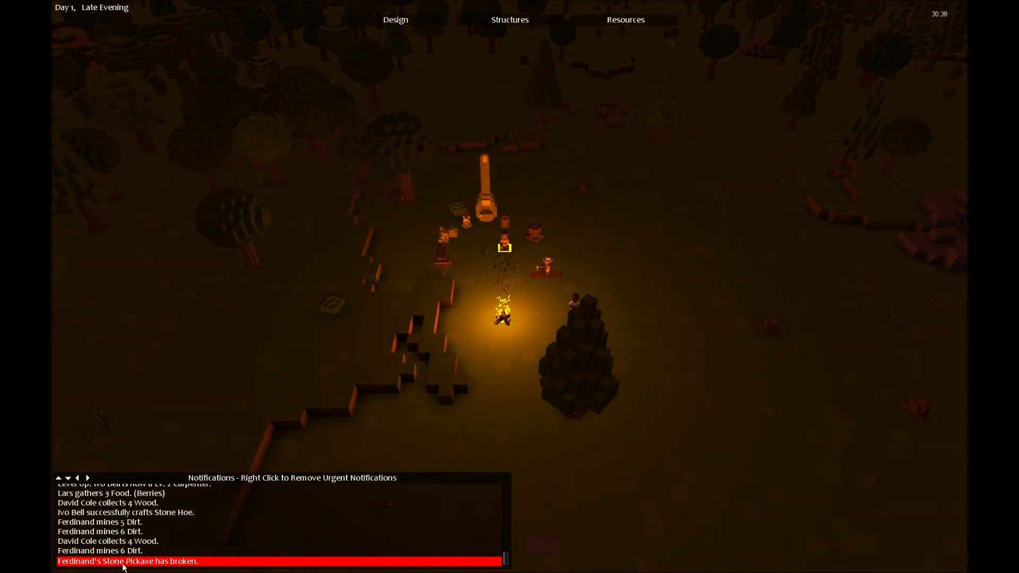
right_click(124, 562)
Swing the camera round the campfire and check the tall tree's Chop Tree action.
key(Left)
key(Left)
key(Left)
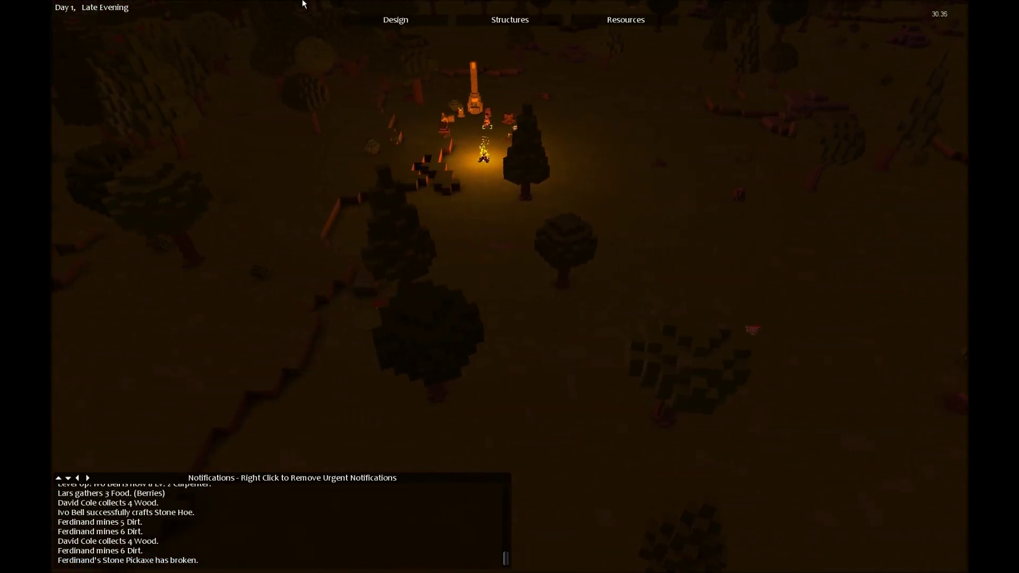
key(Down)
key(Down)
key(Down)
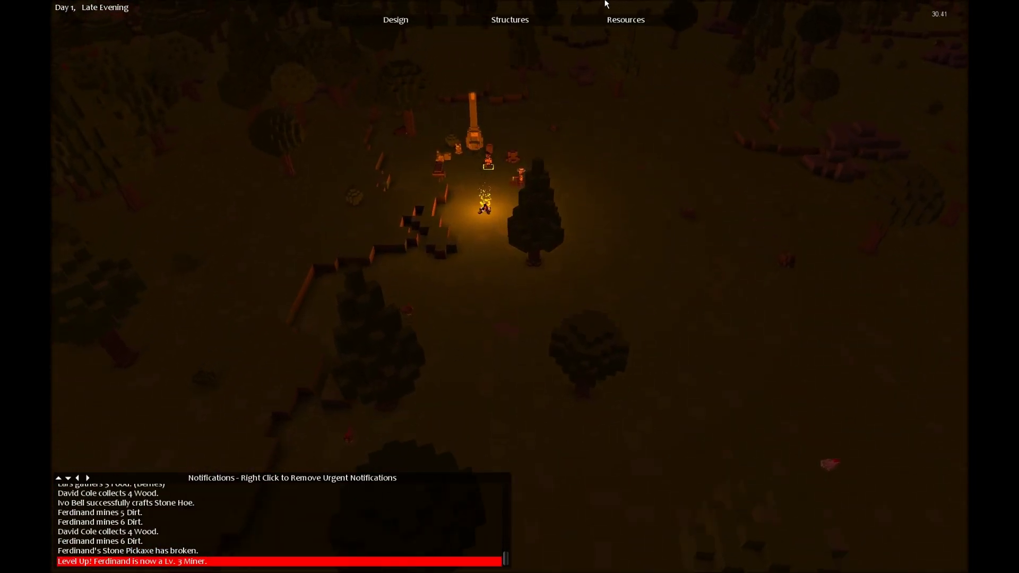
scroll(293, 358, up, 3)
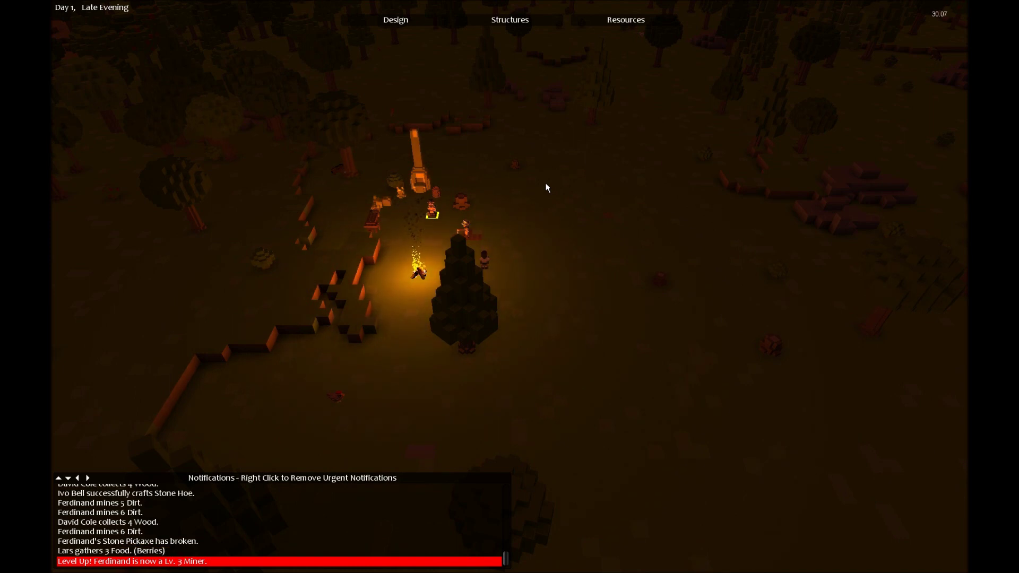
drag(545, 183, 661, 184)
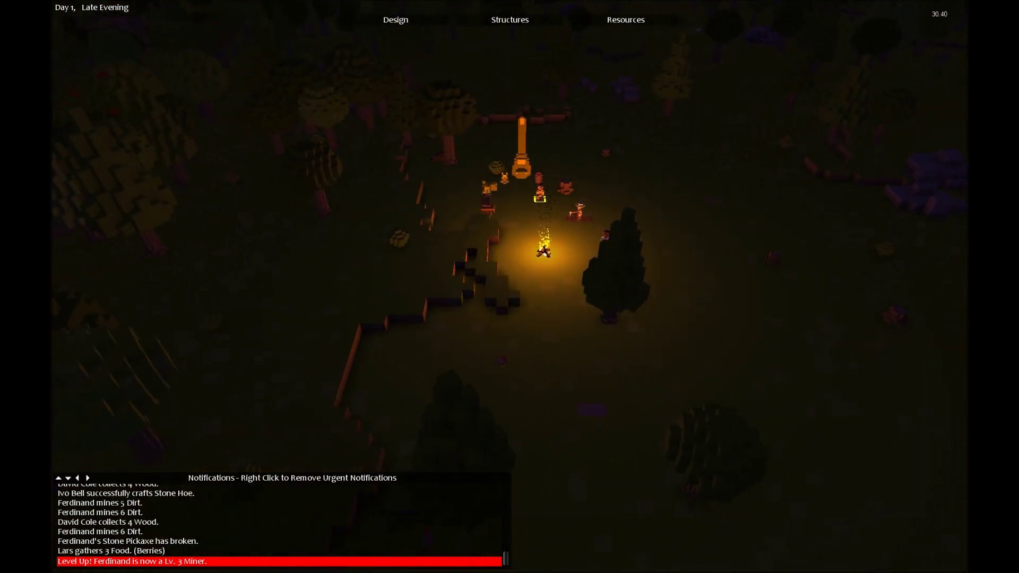
drag(900, 96, 821, 302)
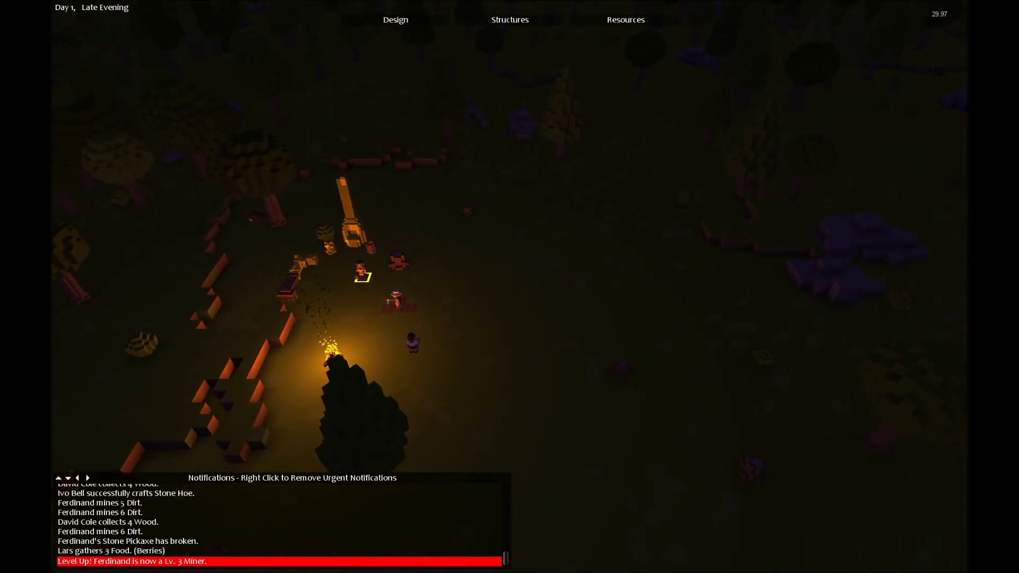
right_click(406, 416)
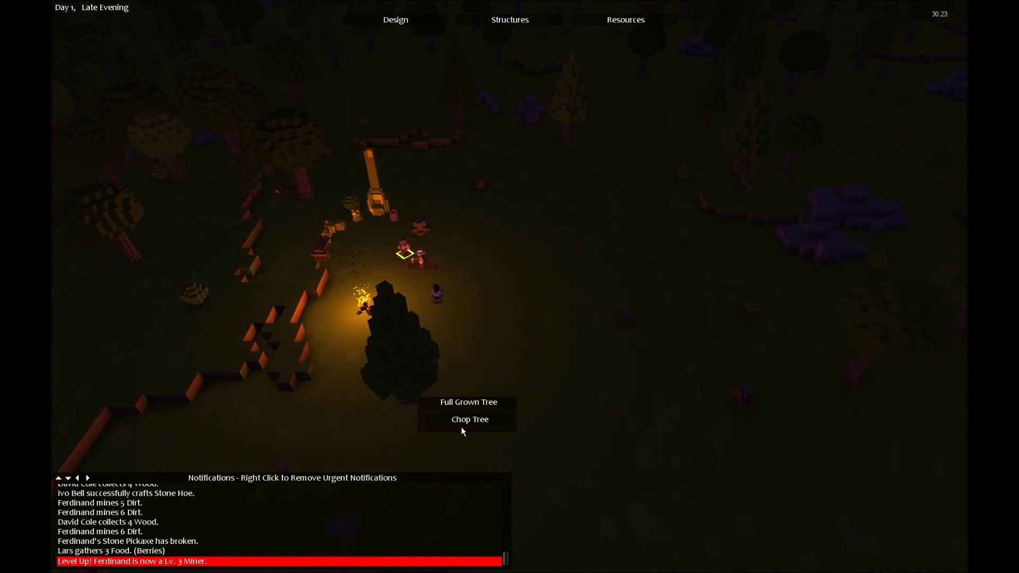
scroll(488, 390, down, 5)
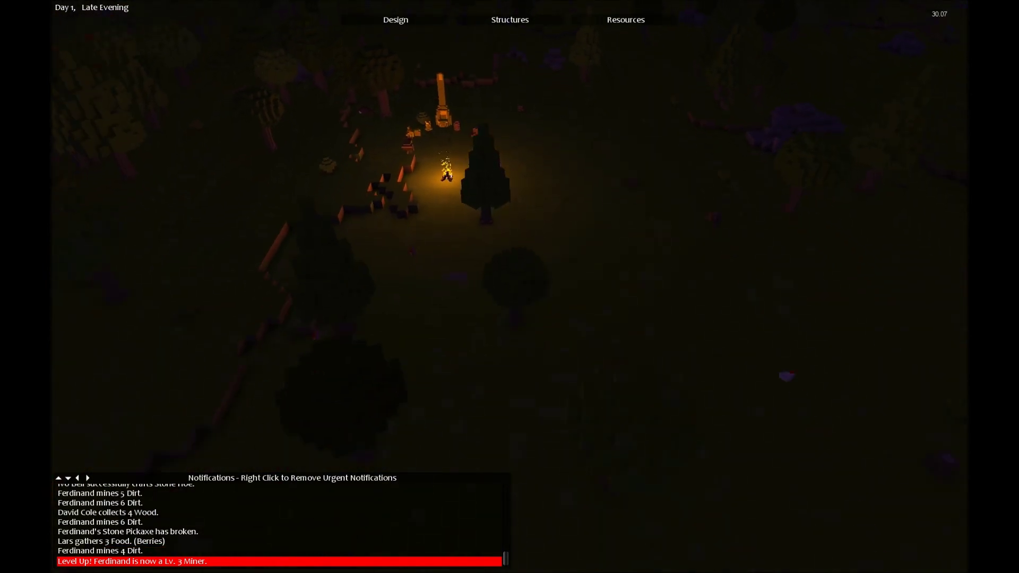
mouse_move(600, 281)
mouse_down()
mouse_move(597, 401)
mouse_move(129, 223)
mouse_up()
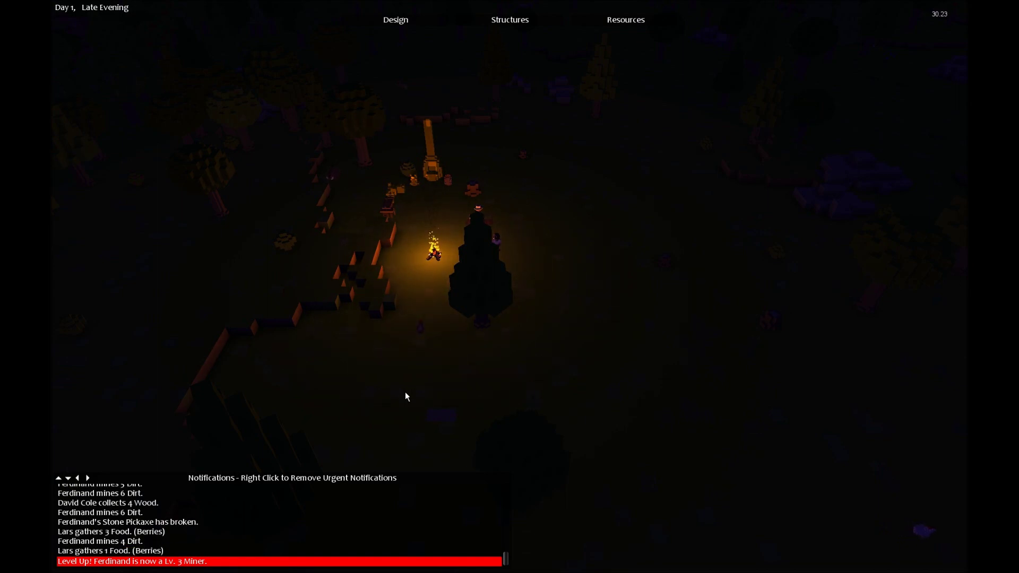
Dismiss the red Level Up alert and orbit to the wall behind the fire.
key(s)
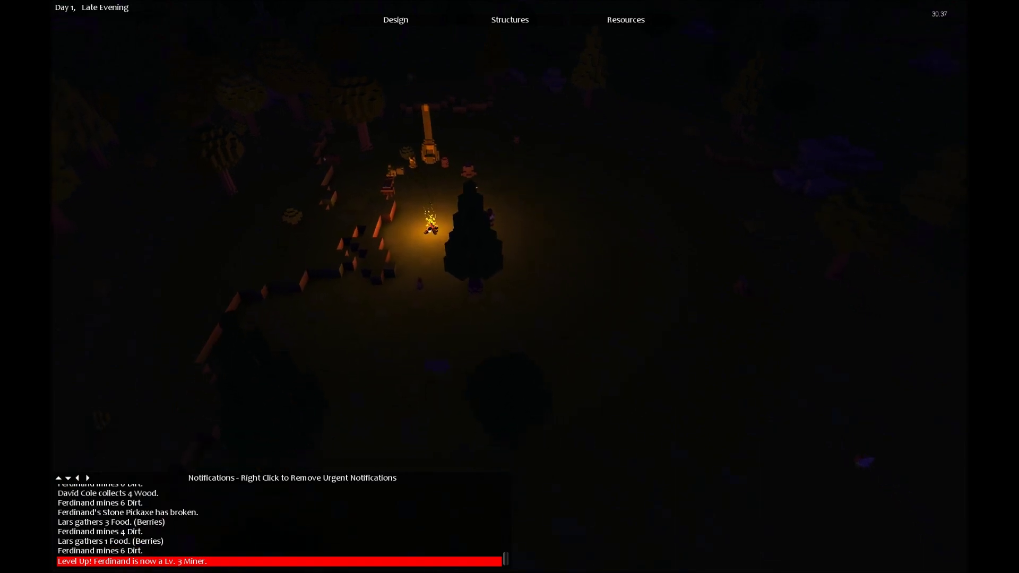
key(s)
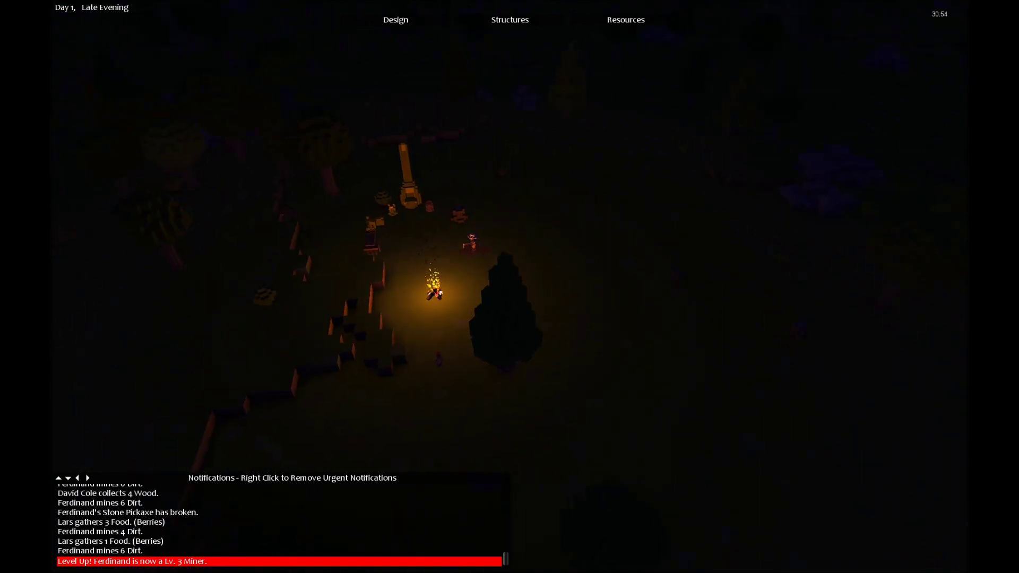
right_click(168, 562)
key(a)
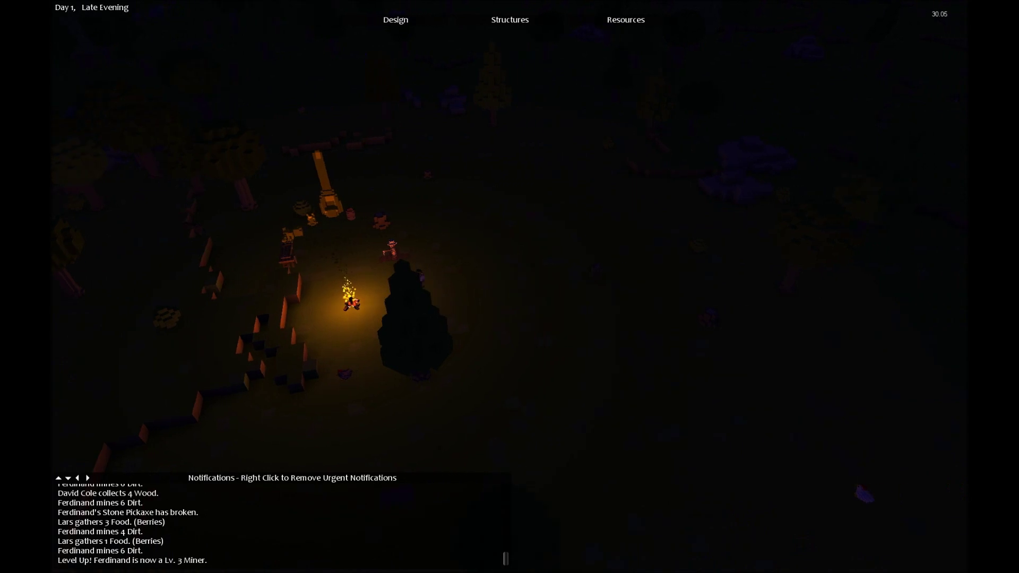
key(d)
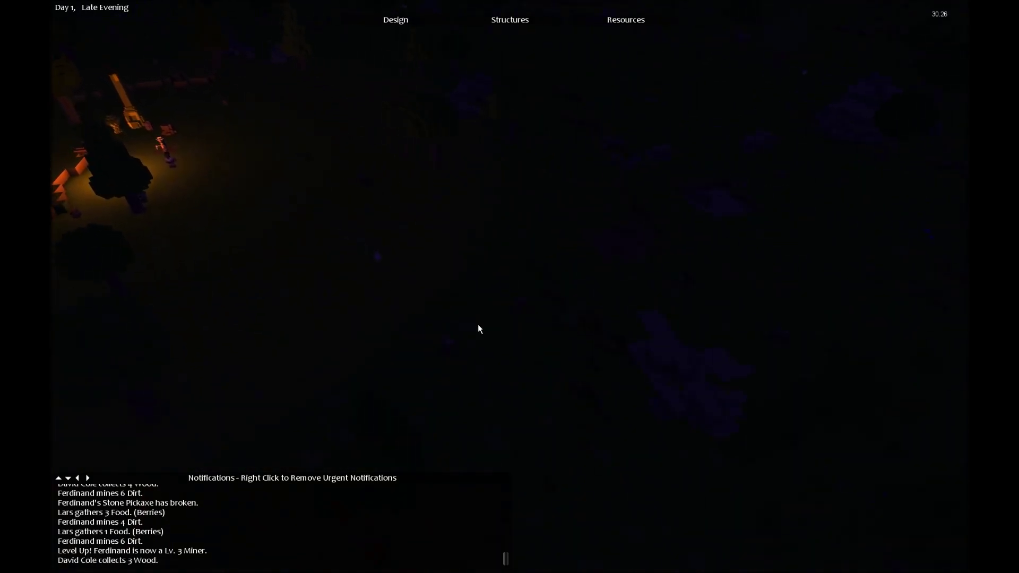
scroll(311, 310, up, 5)
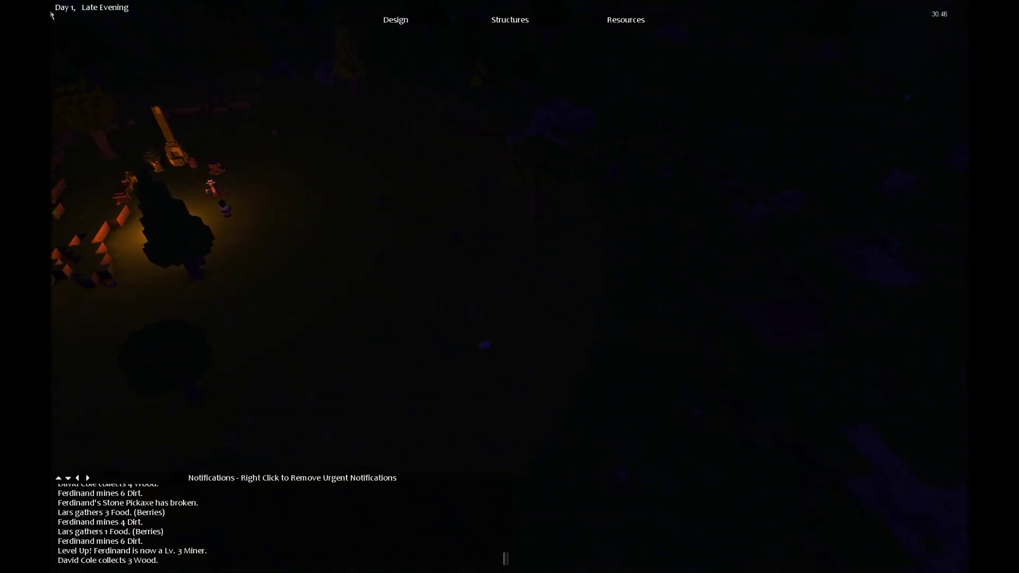
scroll(418, 217, up, 4)
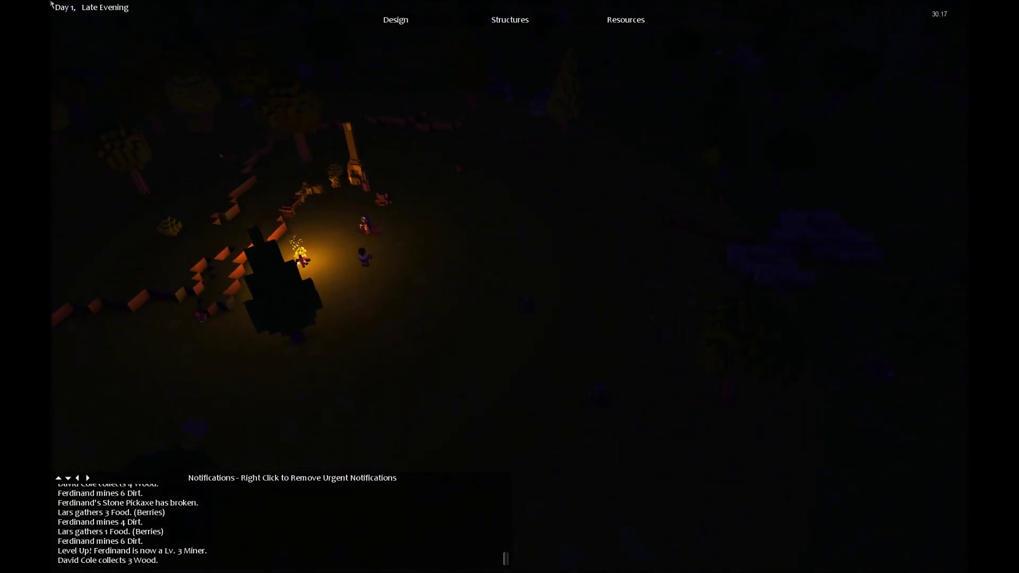
scroll(319, 238, up, 3)
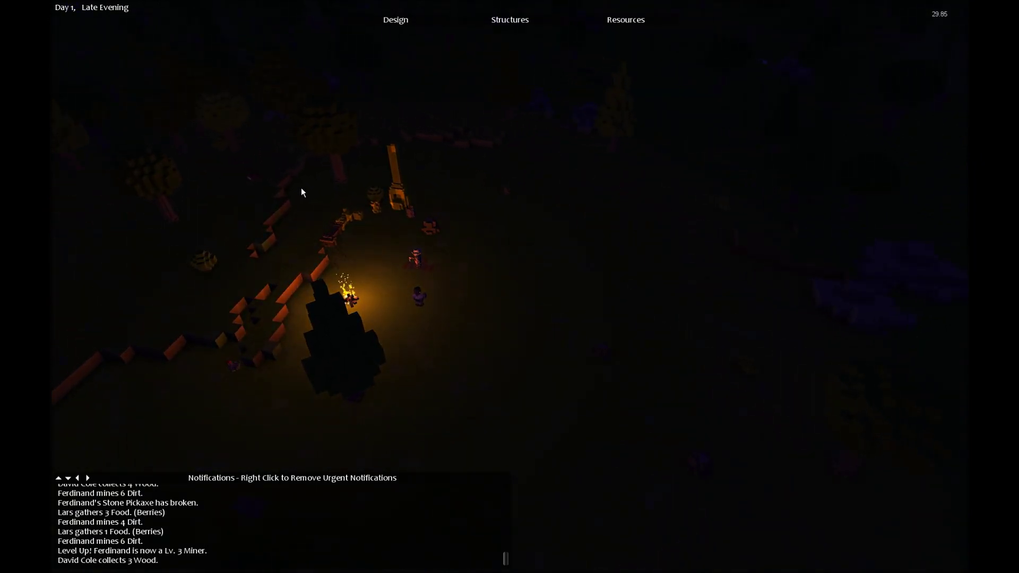
scroll(370, 362, up, 3)
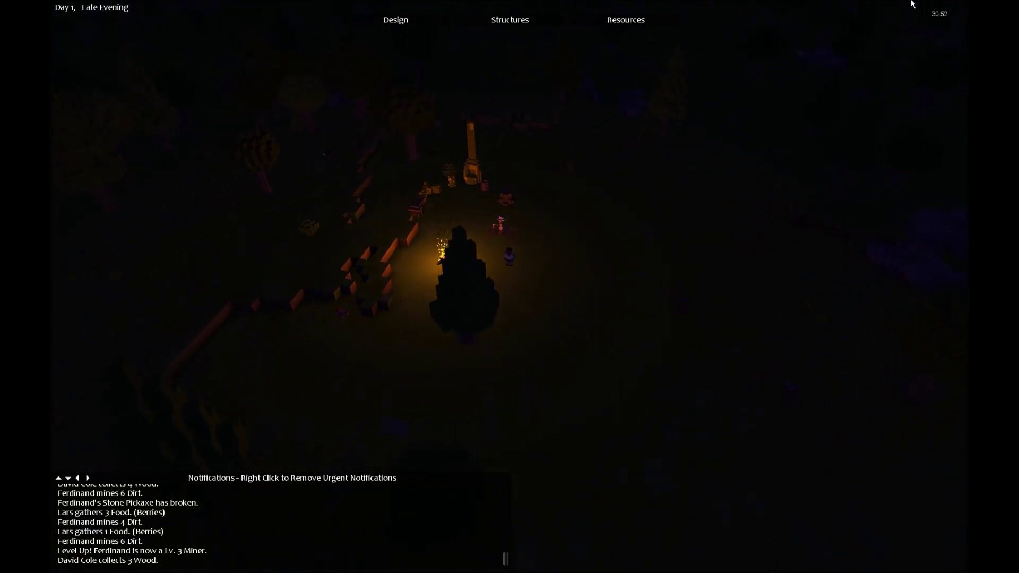
scroll(399, 280, up, 3)
key(e)
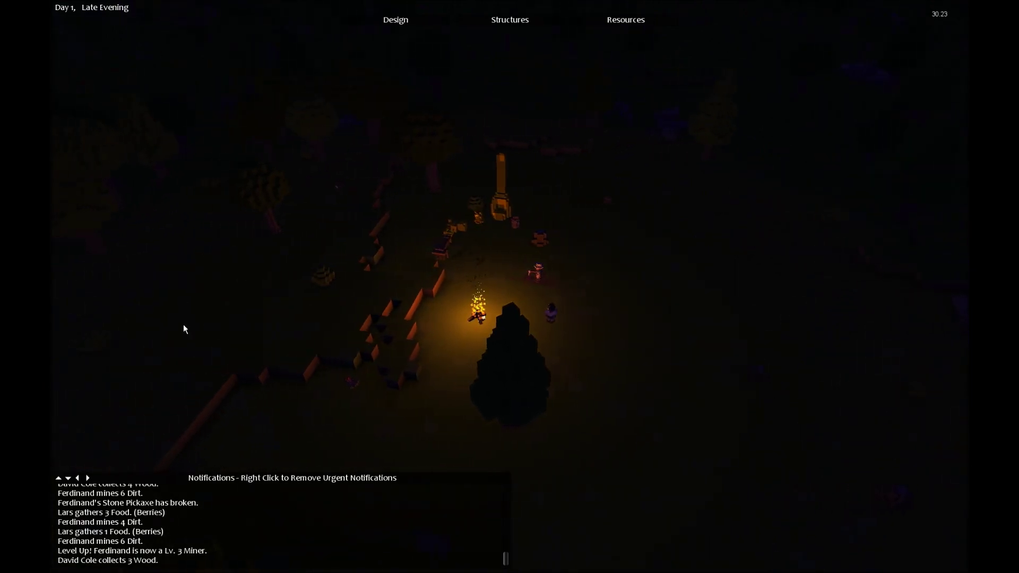
key(e)
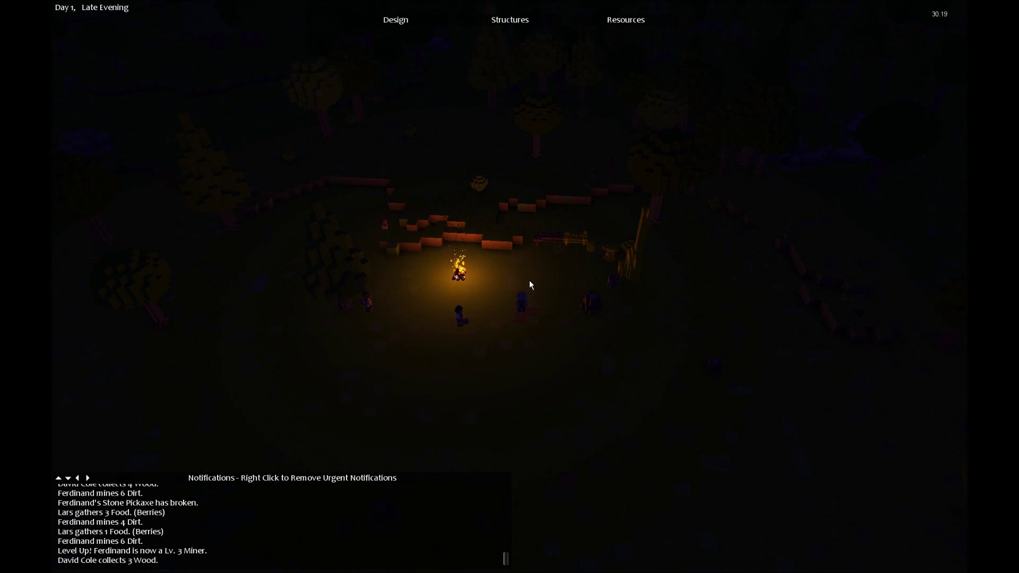
Check the miner's stats and professions, then recentre on the campfire.
key(e)
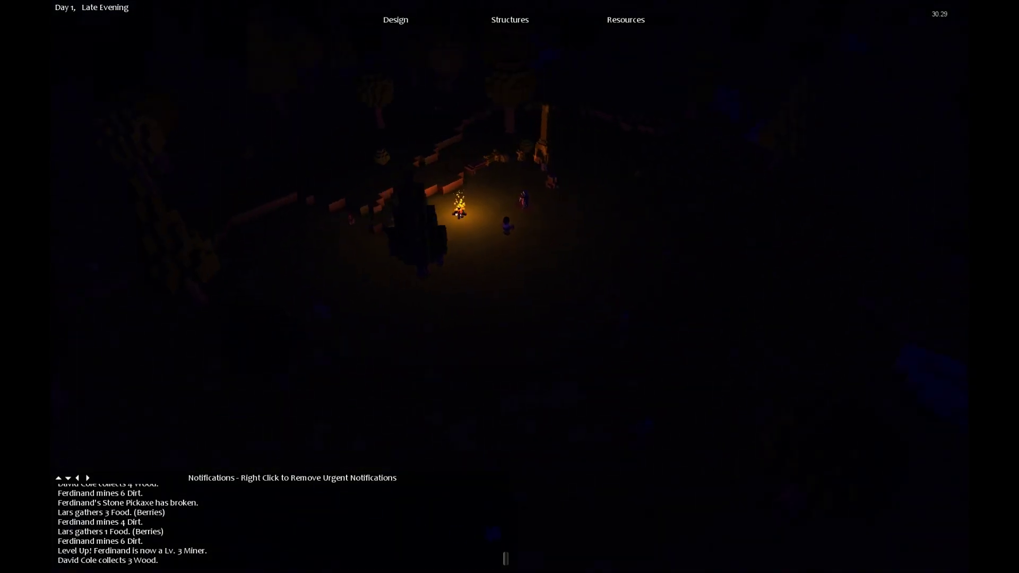
key(d)
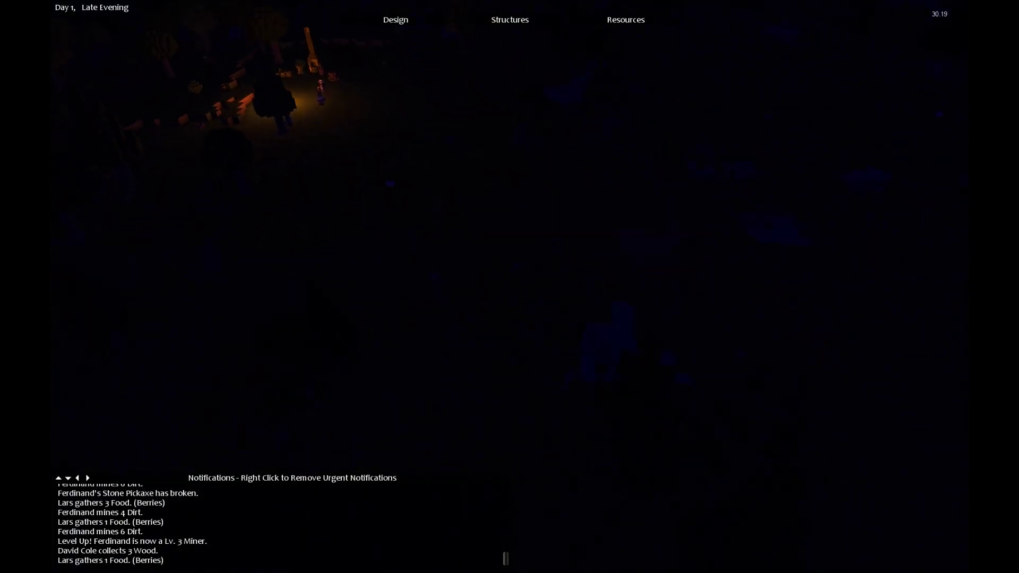
key(w)
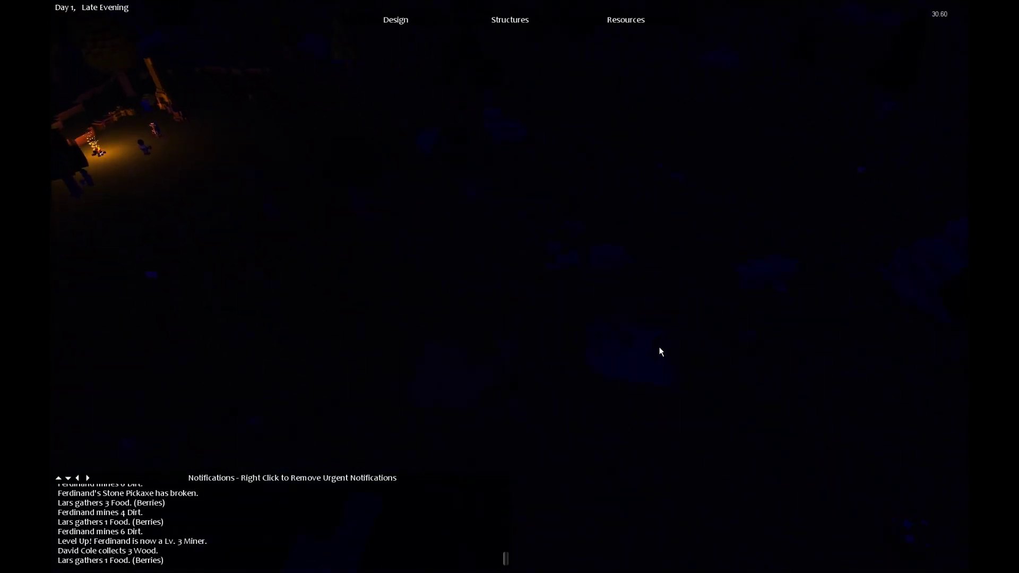
click(660, 351)
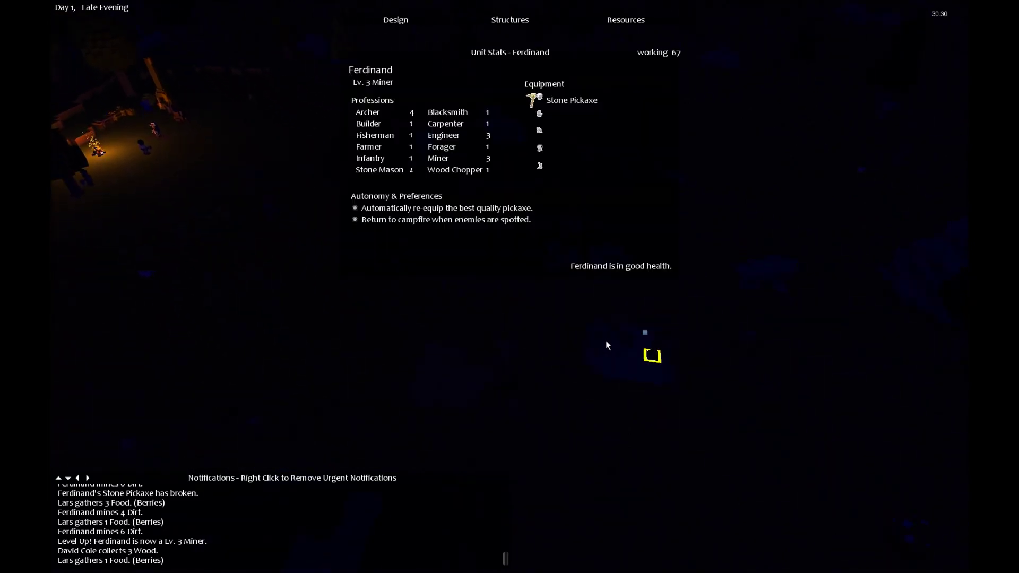
key(Escape)
key(a)
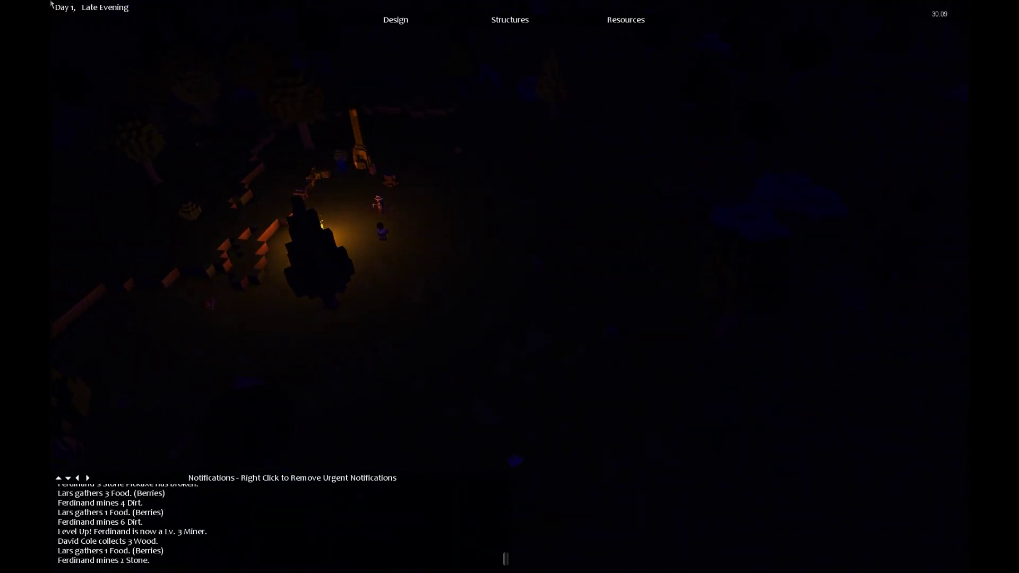
key(s)
scroll(413, 198, up, 3)
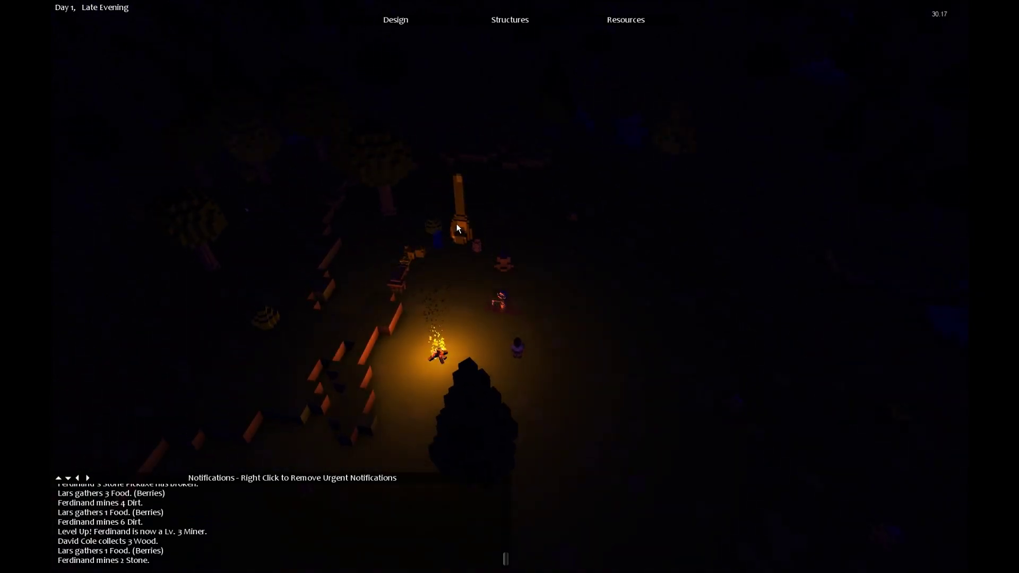
Select a settler and send them to a spot below the campfire.
key(q)
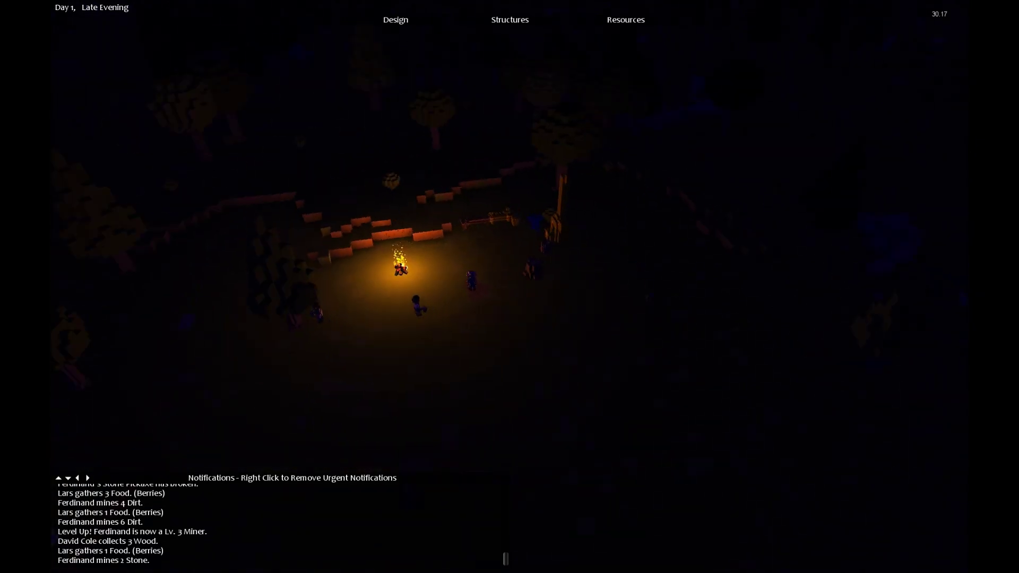
key(a)
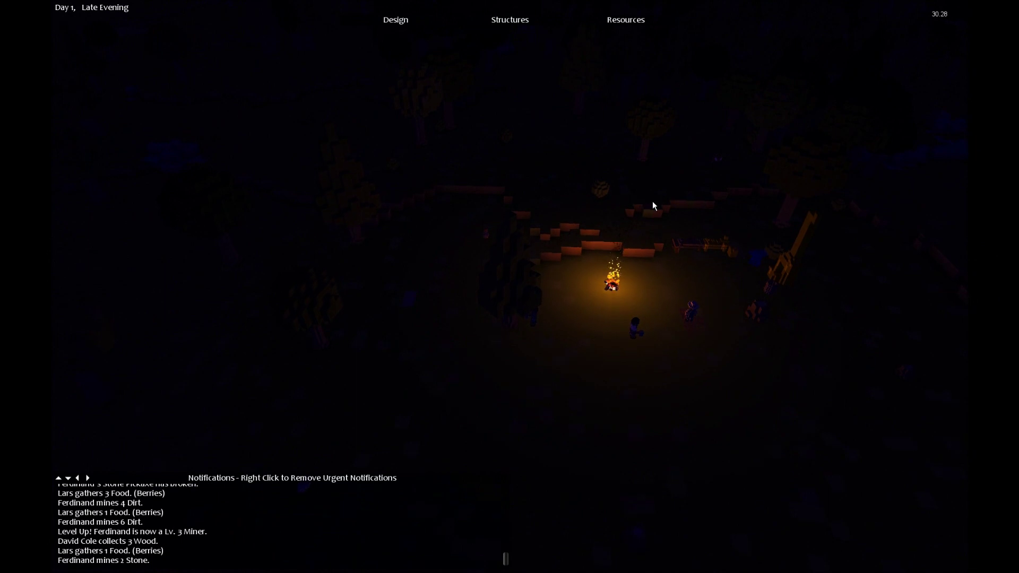
key(q)
scroll(521, 318, up, 2)
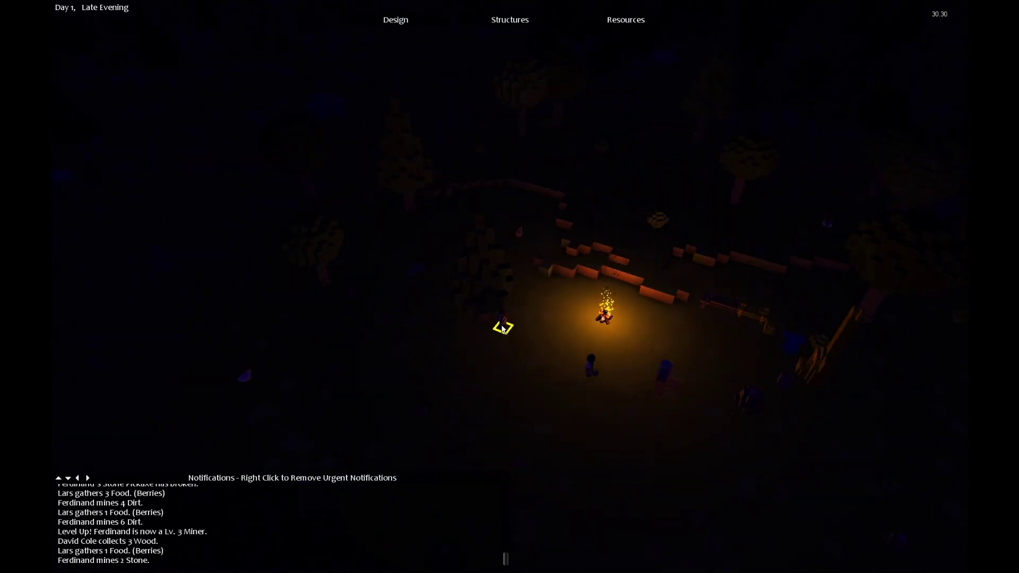
click(503, 327)
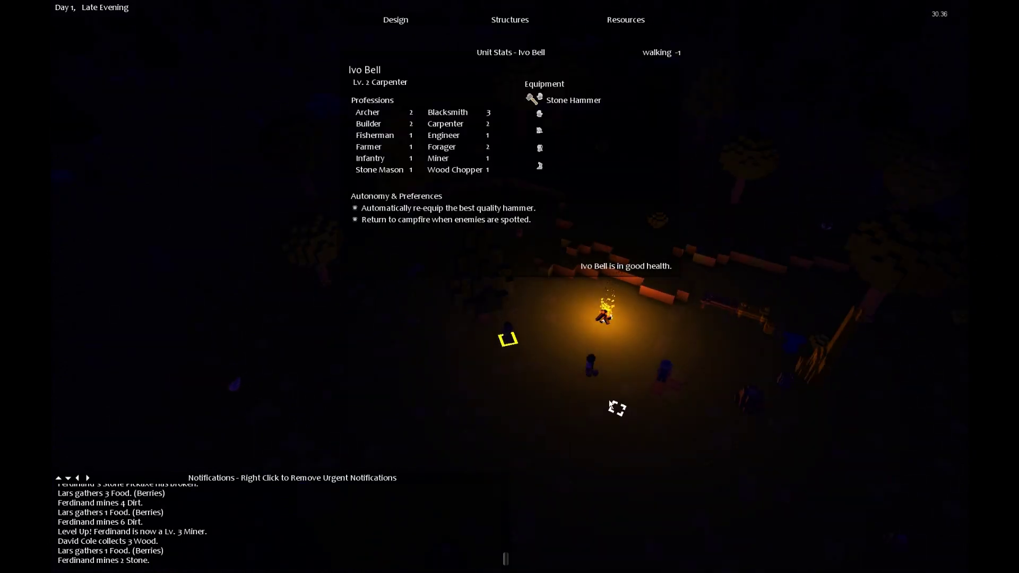
right_click(624, 359)
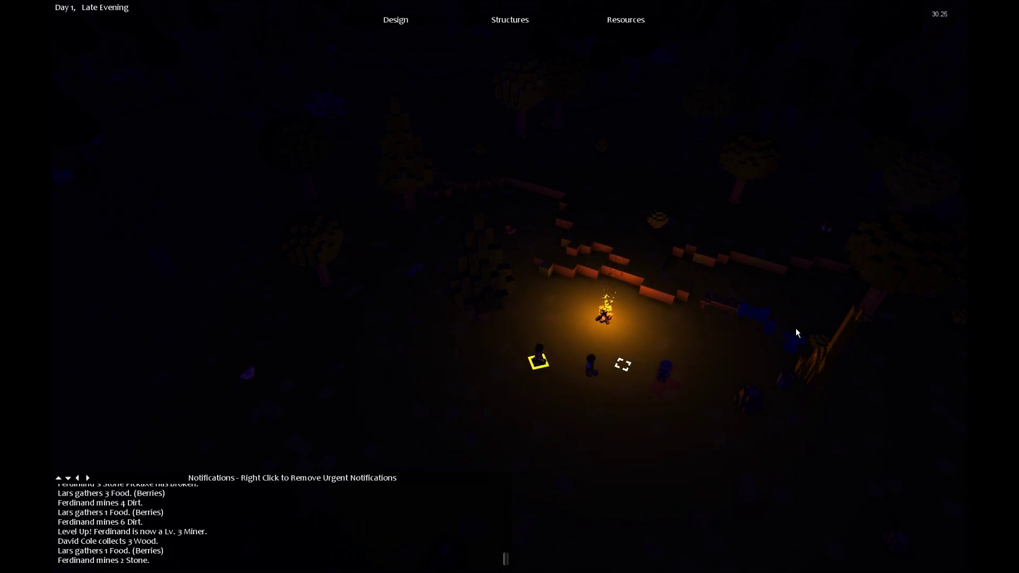
scroll(510, 288, up, 3)
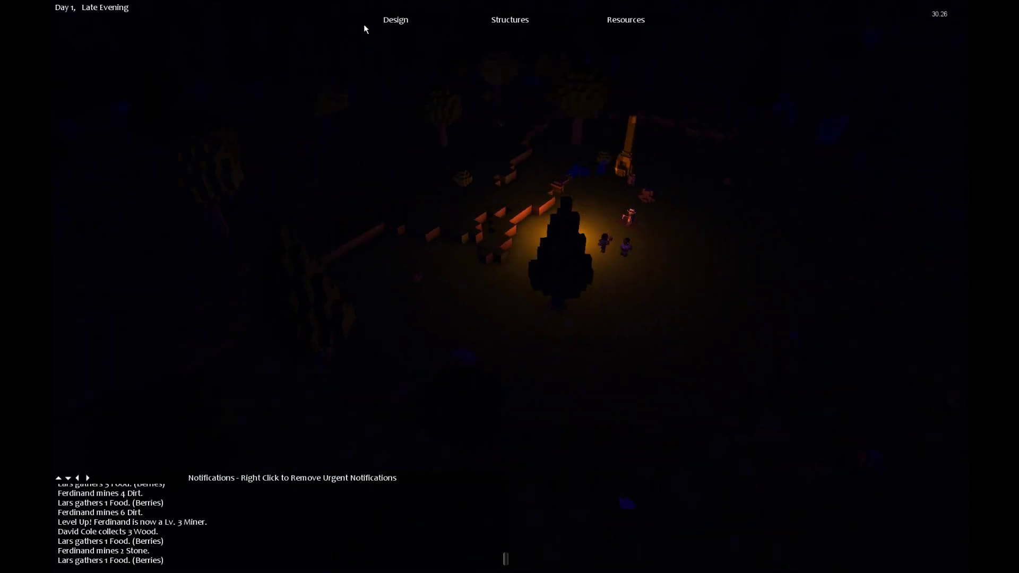
Glance at the Resources and crafting overview, then close it.
click(625, 20)
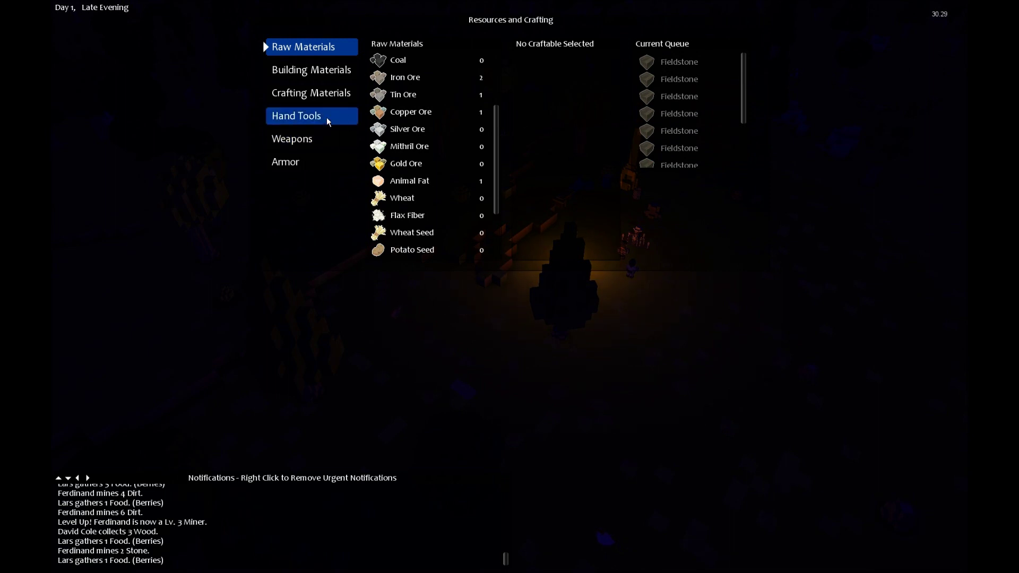
key(Escape)
drag(515, 400, 919, 46)
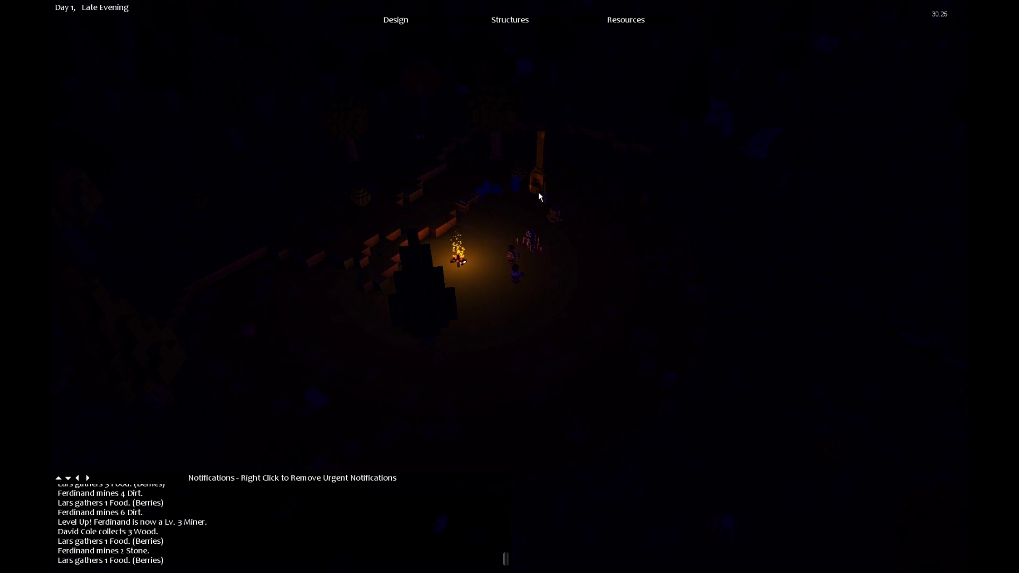
scroll(538, 191, up, 3)
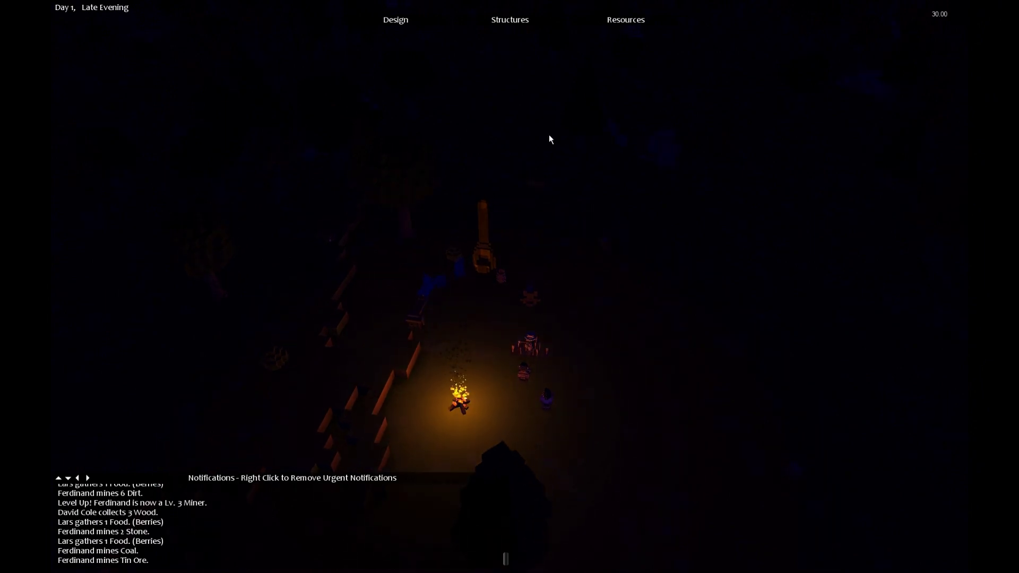
Rotate and pan the camera to centre the fenced campfire camp.
drag(606, 263, 398, 263)
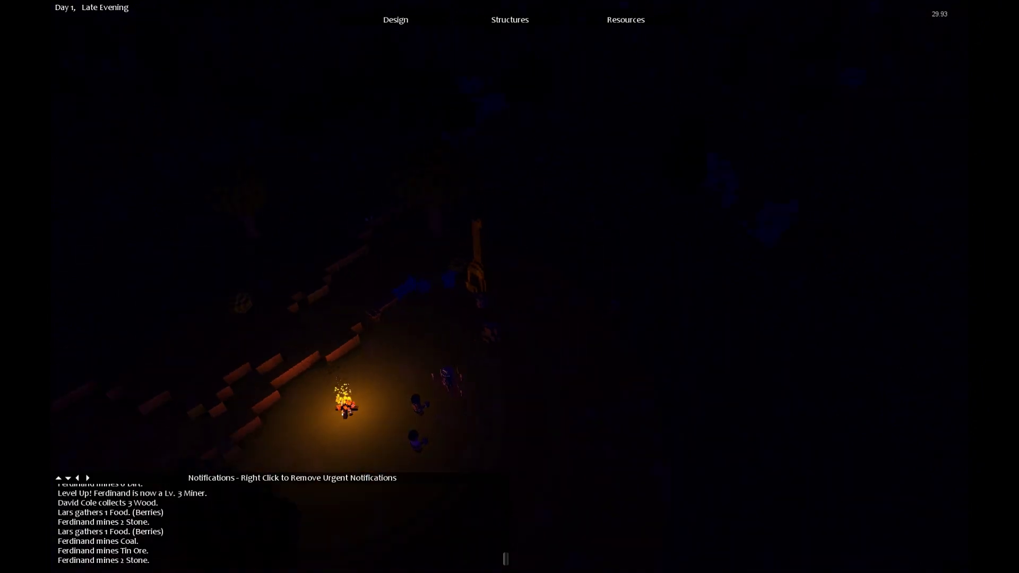
drag(509, 398, 817, 536)
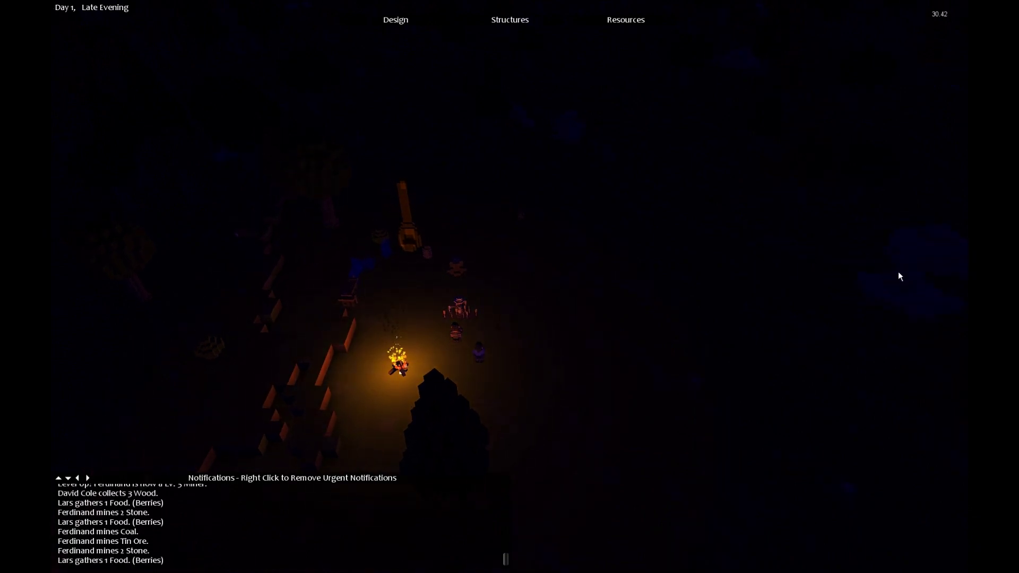
drag(448, 224, 436, 341)
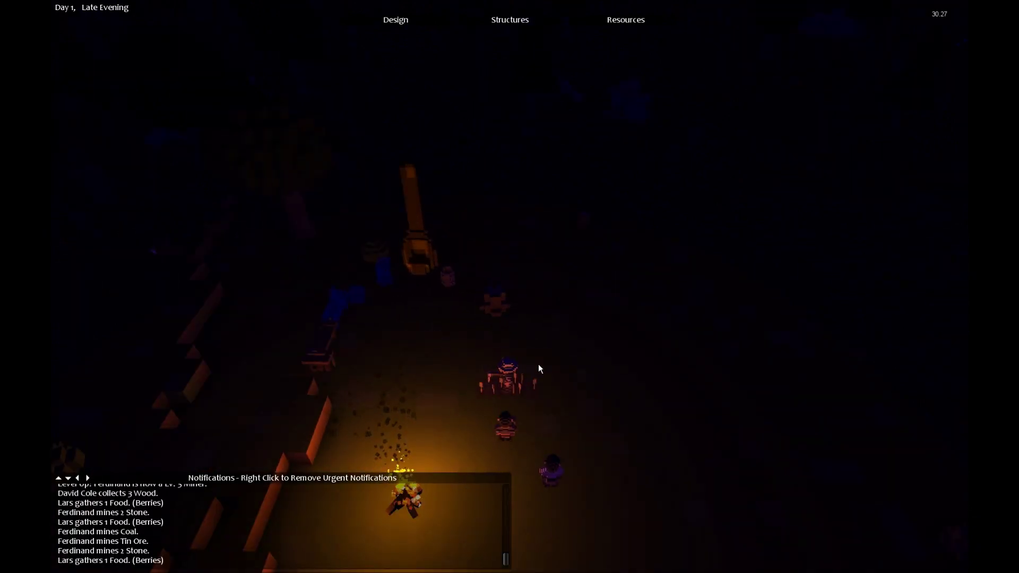
scroll(437, 339, up, 3)
scroll(273, 151, down, 5)
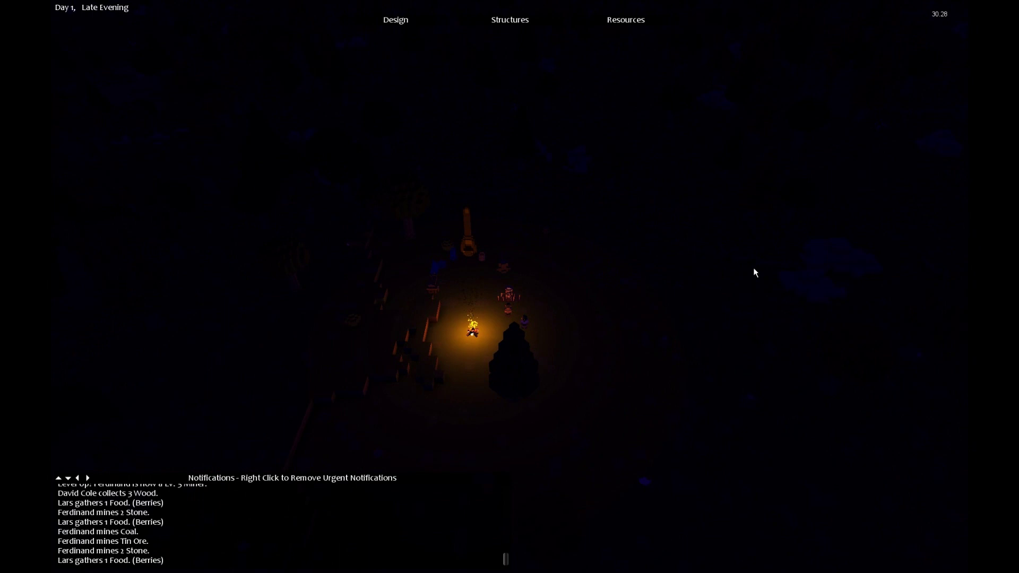
drag(574, 168, 533, 196)
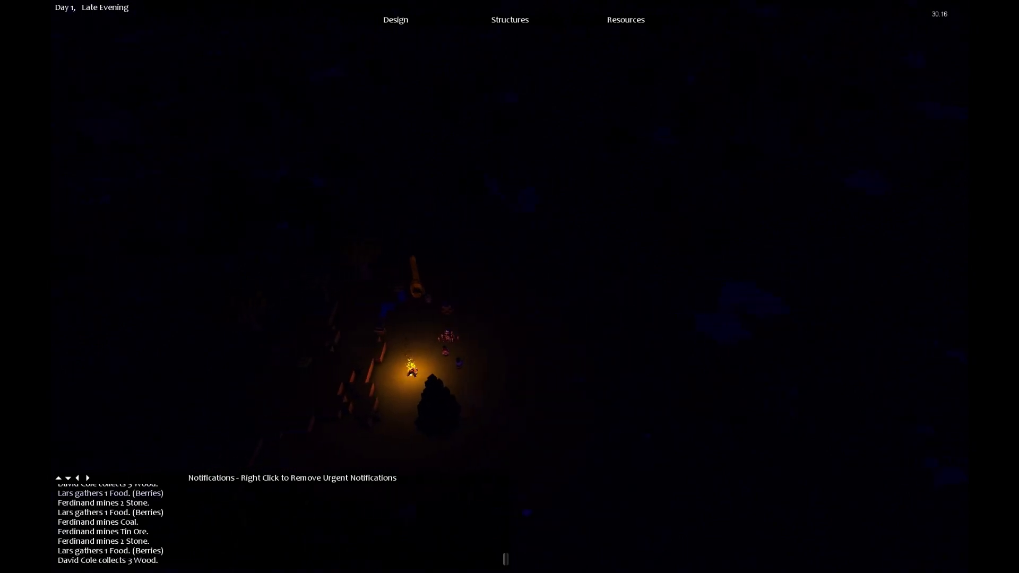
mouse_move(51, 138)
mouse_down()
mouse_move(961, 180)
mouse_move(779, 221)
mouse_up()
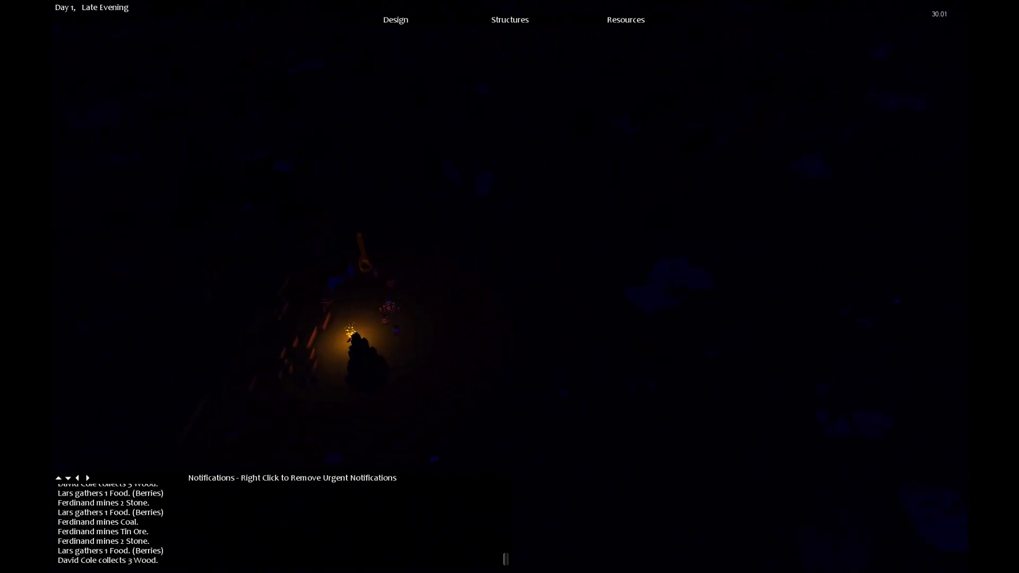
drag(510, 146, 481, 162)
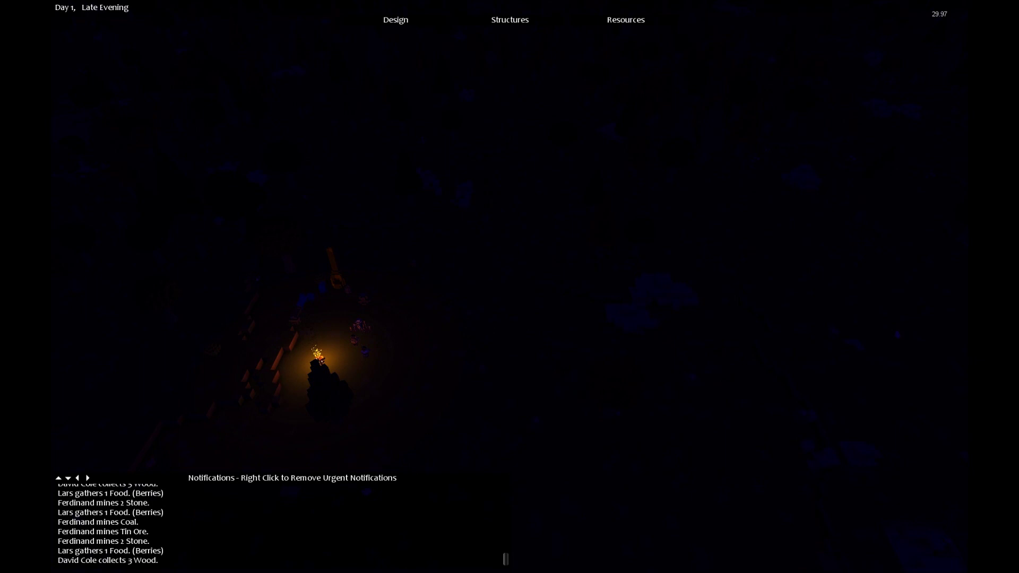
drag(523, 329, 448, 233)
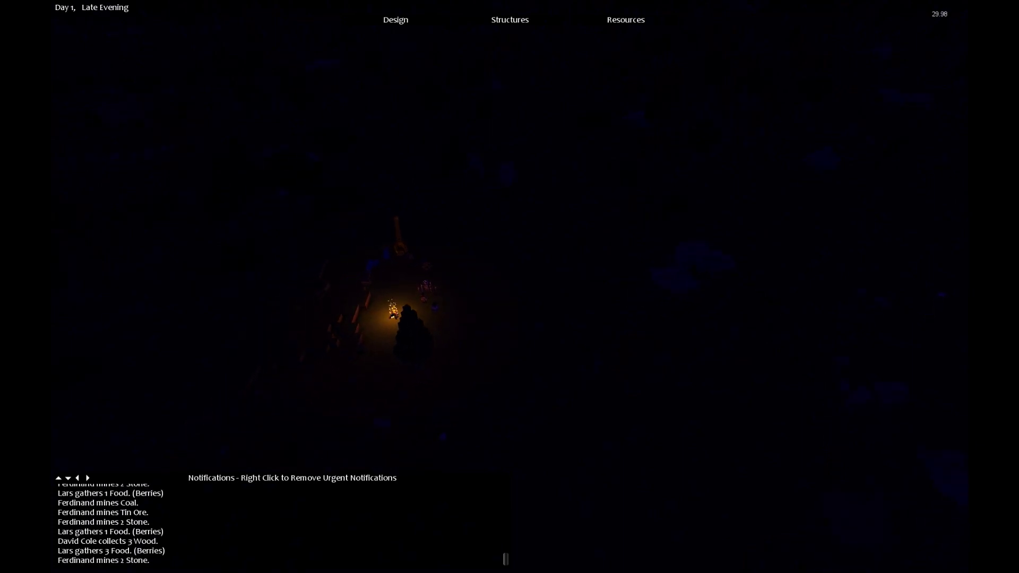
scroll(413, 296, down, 2)
scroll(431, 273, up, 3)
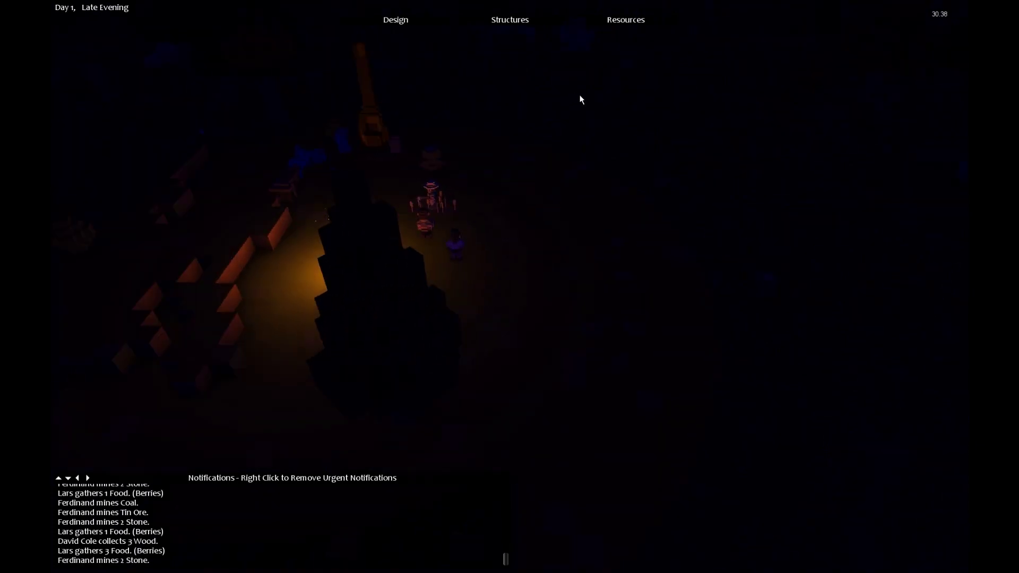
click(530, 22)
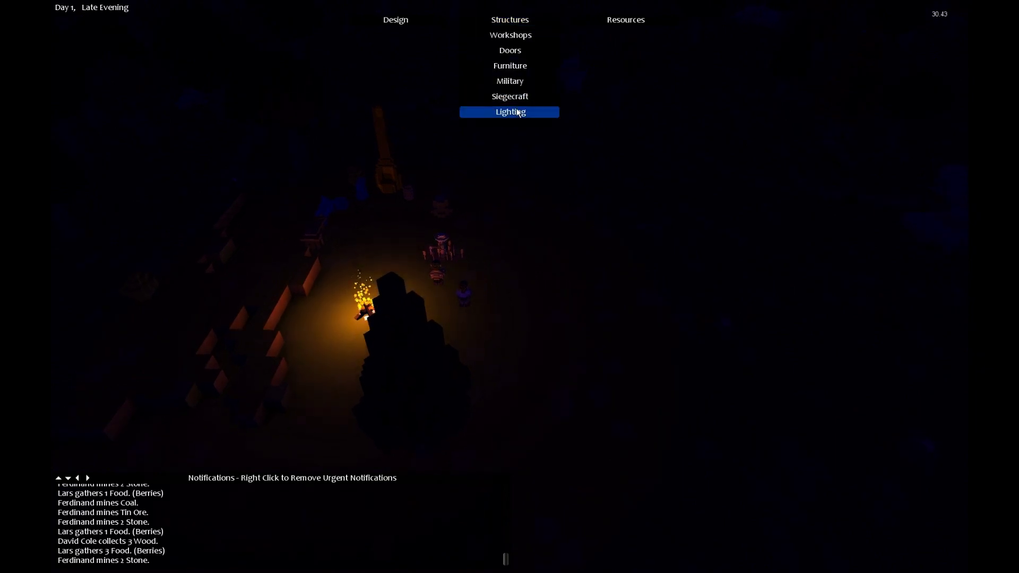
click(510, 112)
mouse_move(503, 52)
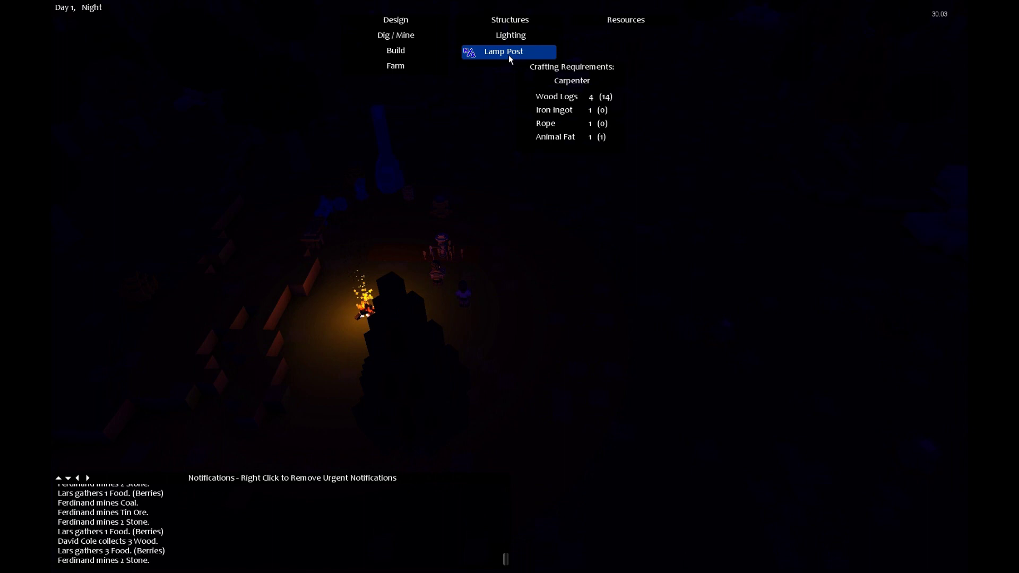
click(603, 26)
click(307, 69)
click(311, 93)
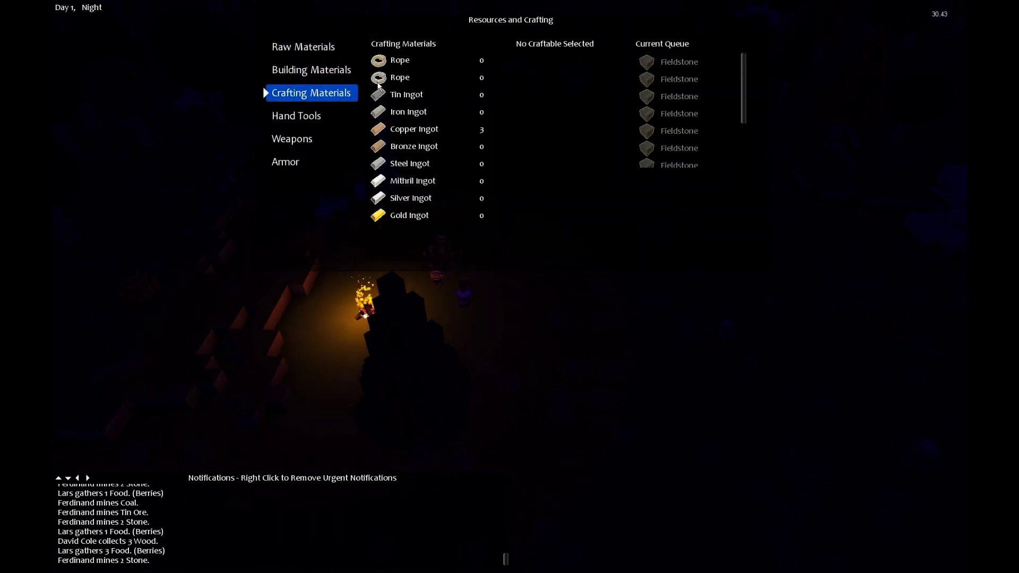
click(414, 61)
click(431, 78)
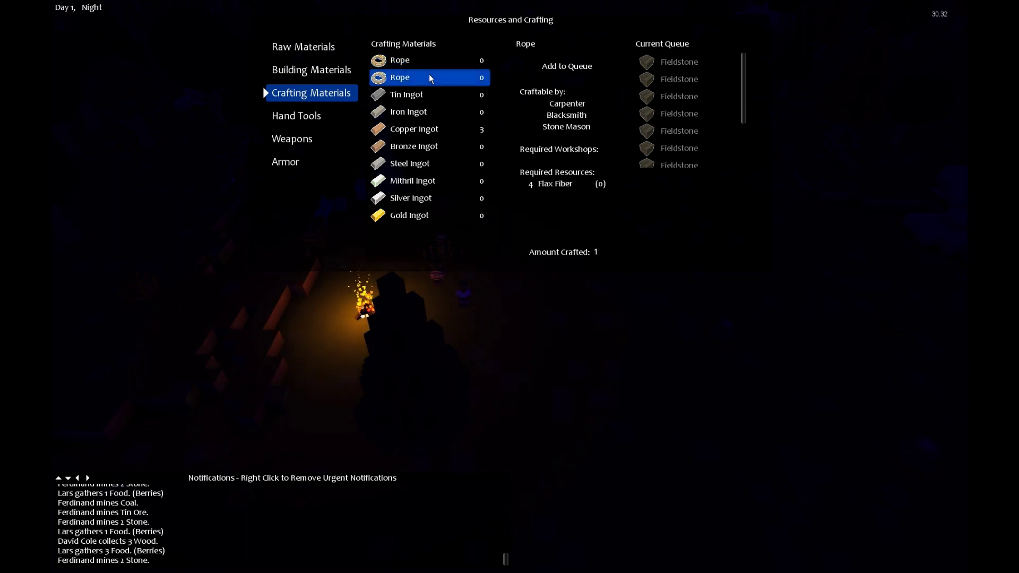
Make Ivo Bell a Blacksmith instead of a Carpenter and walk him left of the campfire.
key(q)
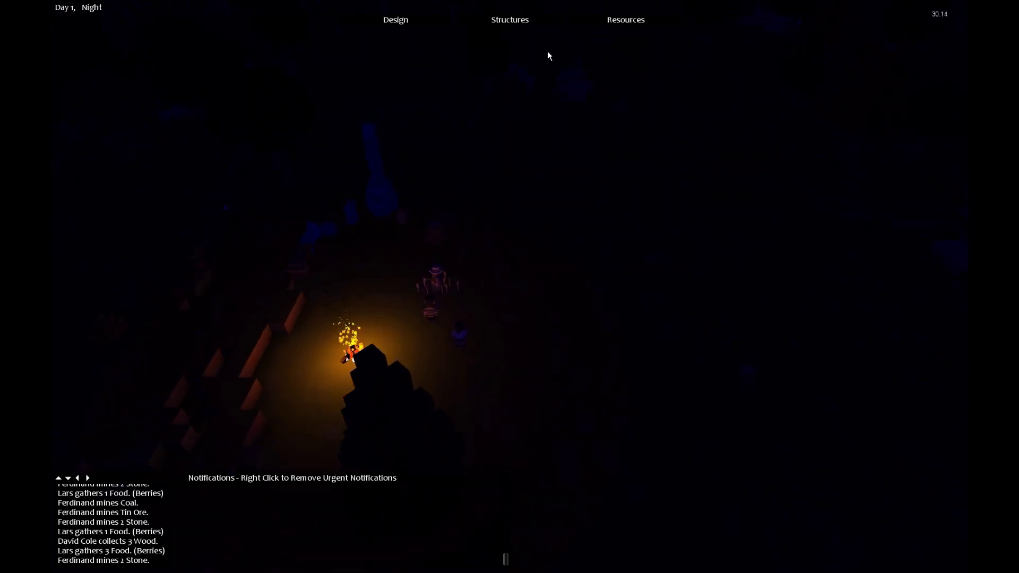
key(q)
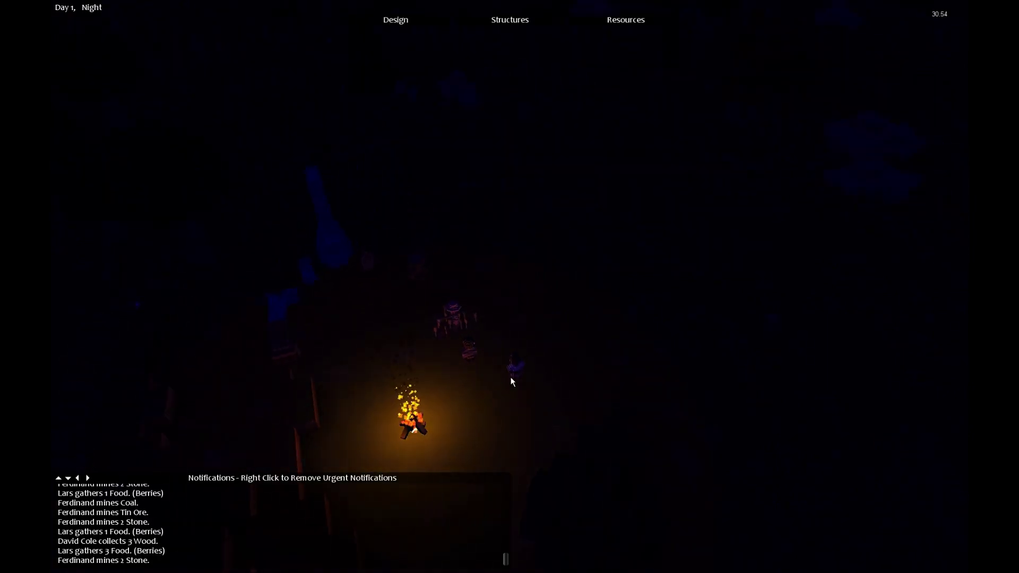
click(511, 381)
click(418, 336)
click(467, 354)
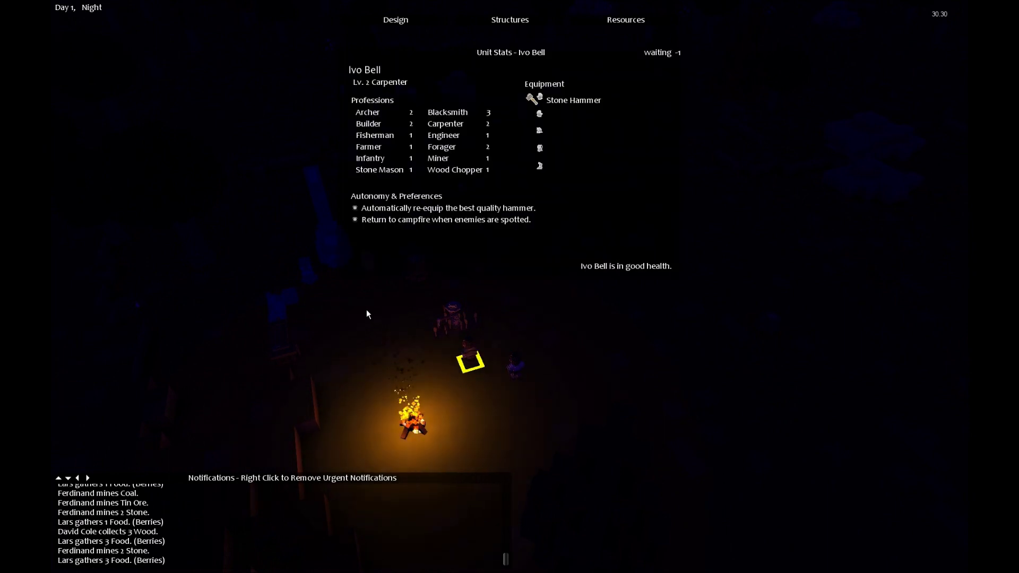
click(462, 113)
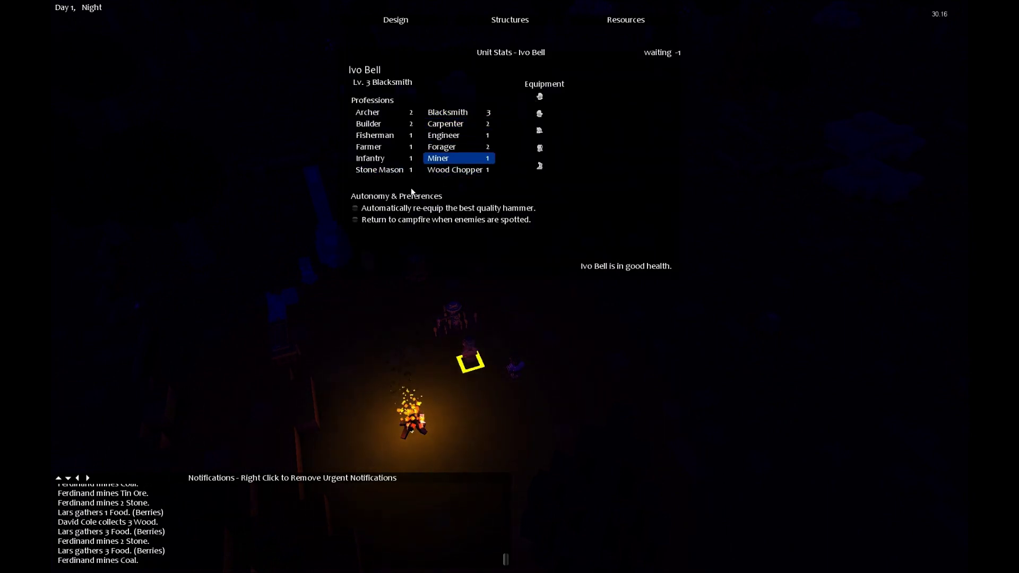
key(Escape)
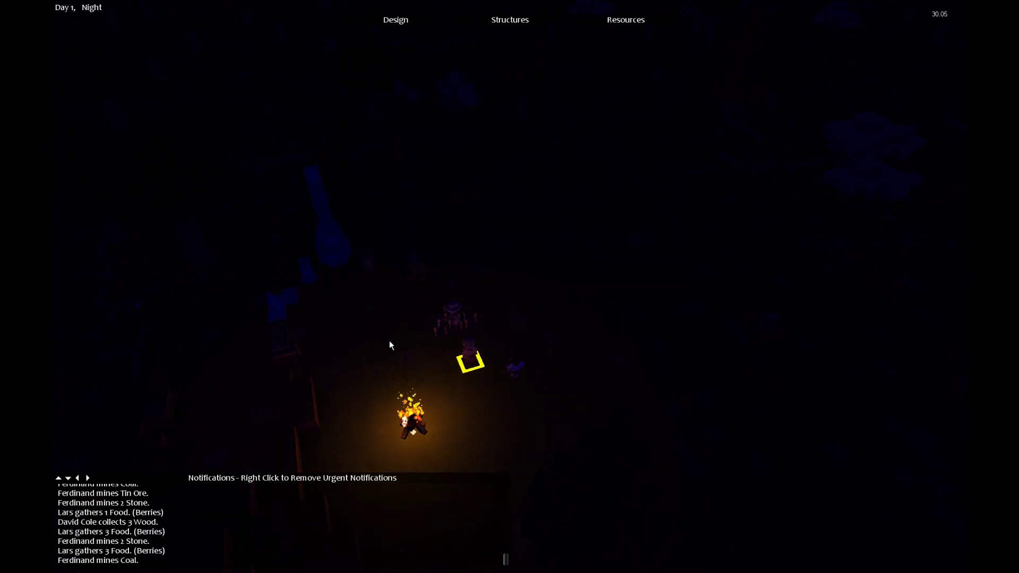
right_click(311, 287)
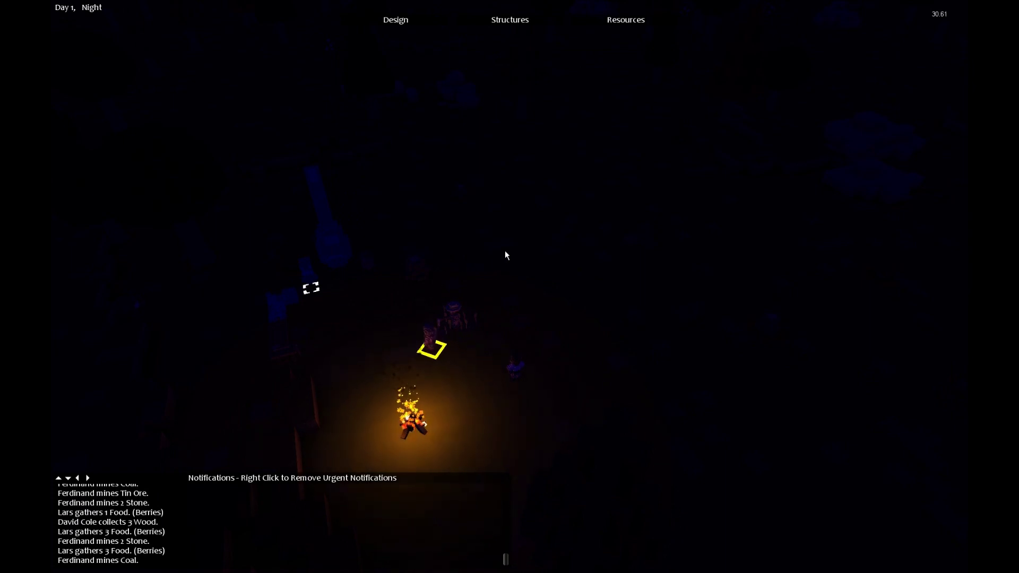
Pan the camera across the dark terrain and back around the campfire.
key(d)
key(d)
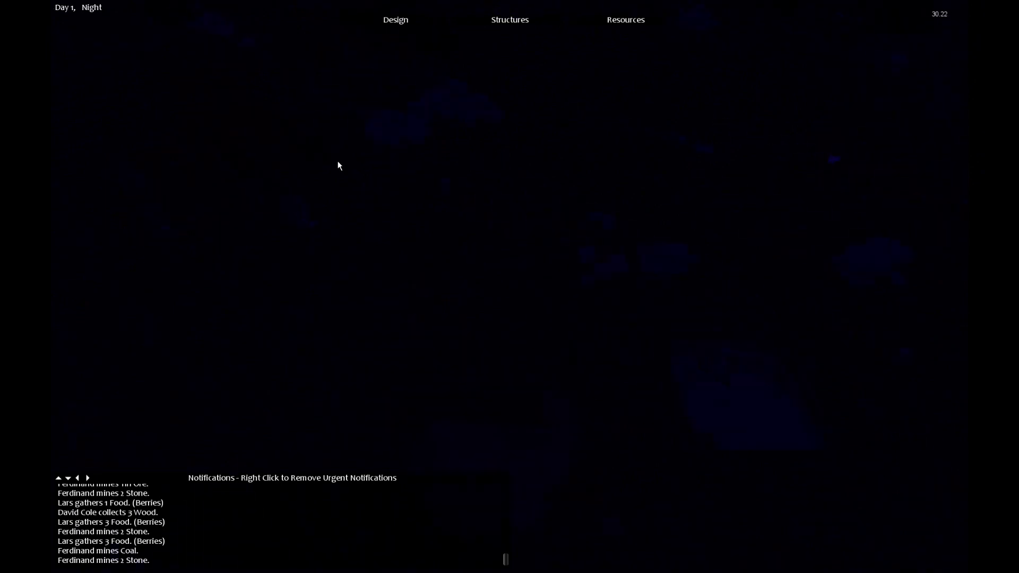
key(w)
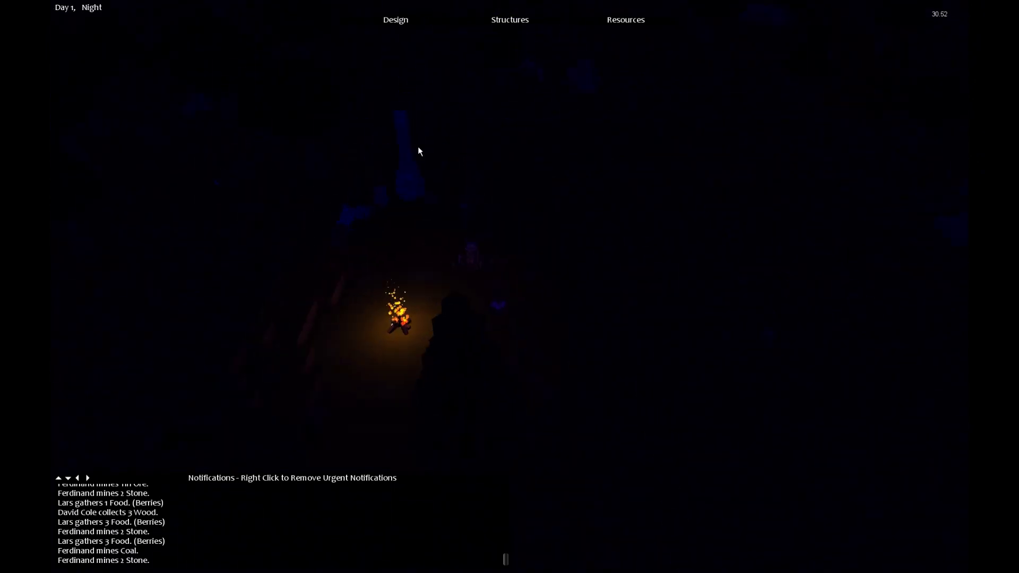
key(a)
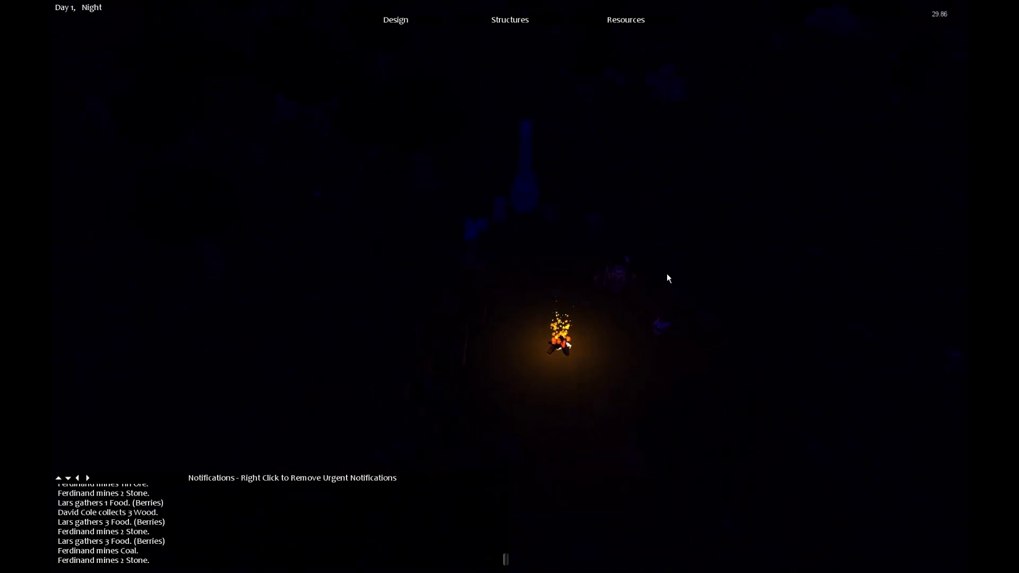
key(s)
key(d)
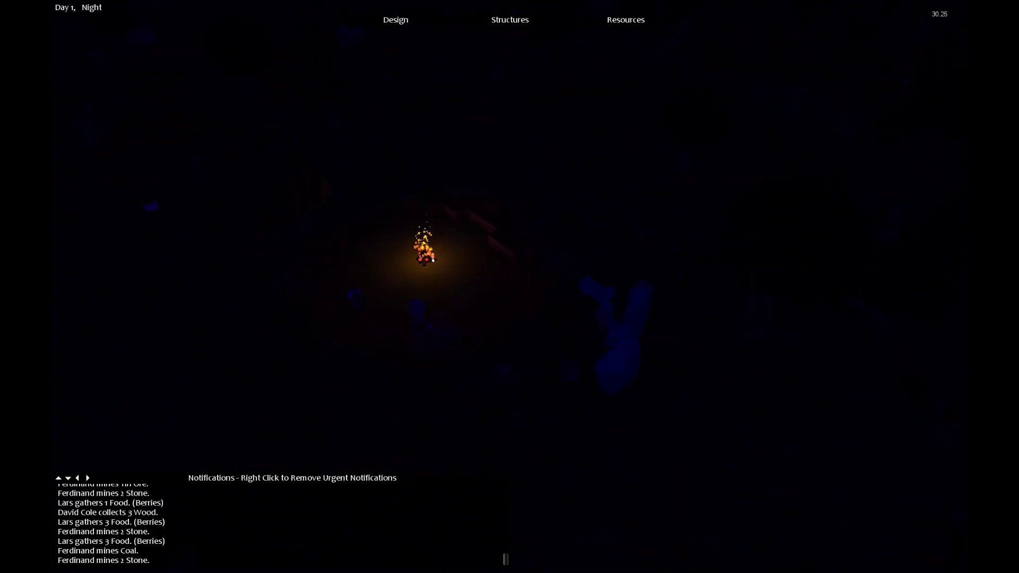
key(s)
key(a)
key(d)
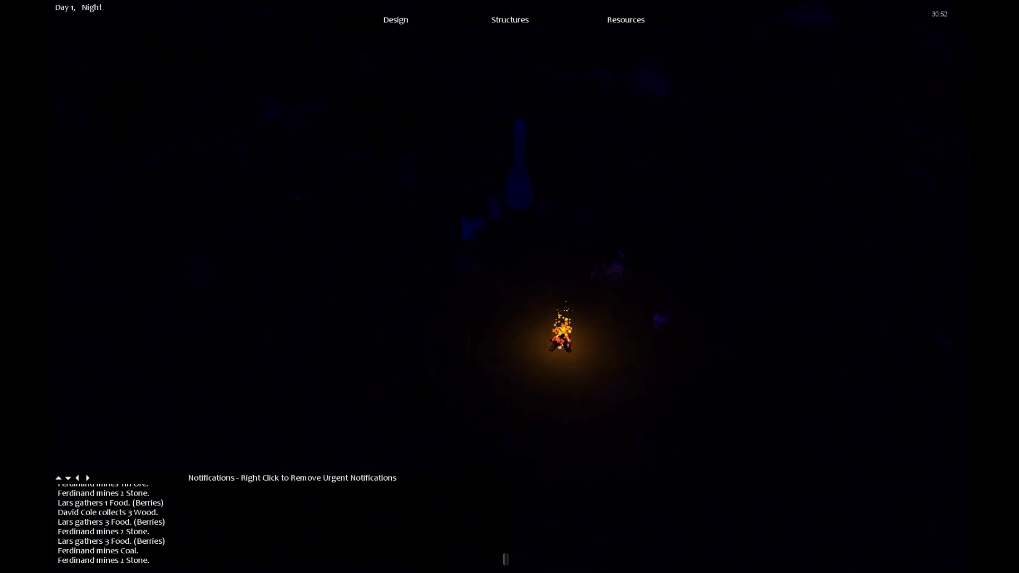
scroll(511, 286, up, 2)
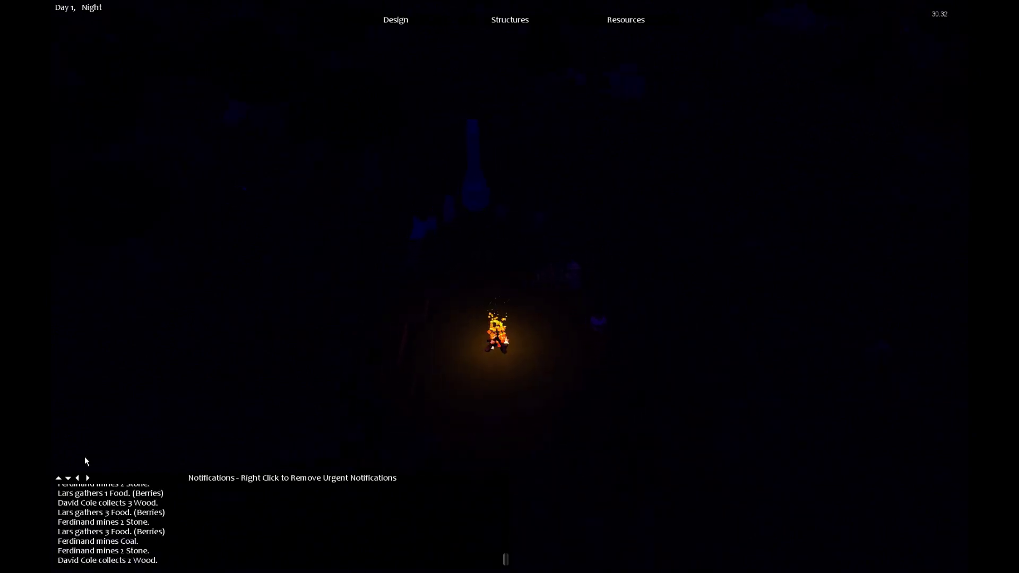
key(d)
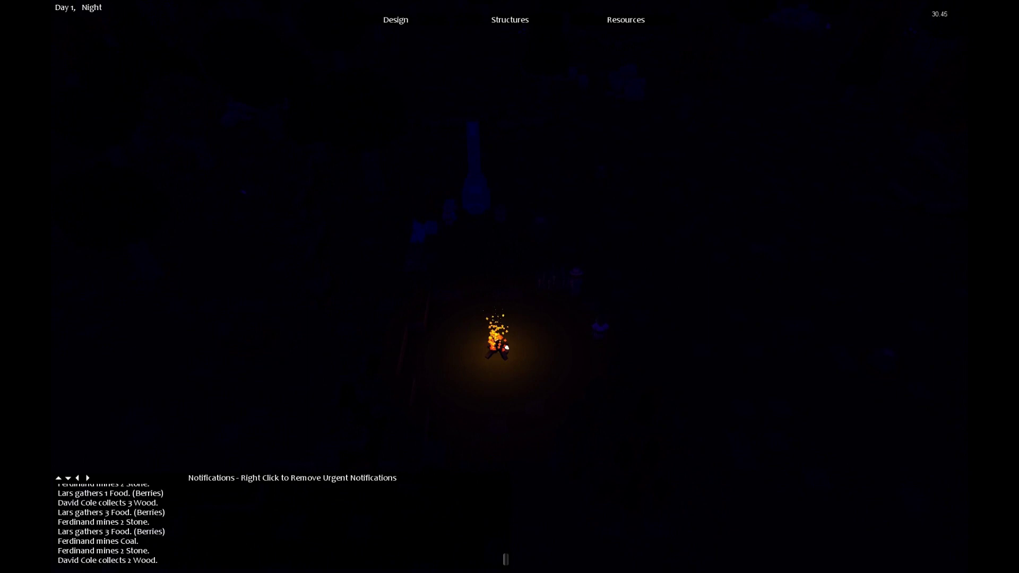
key(d)
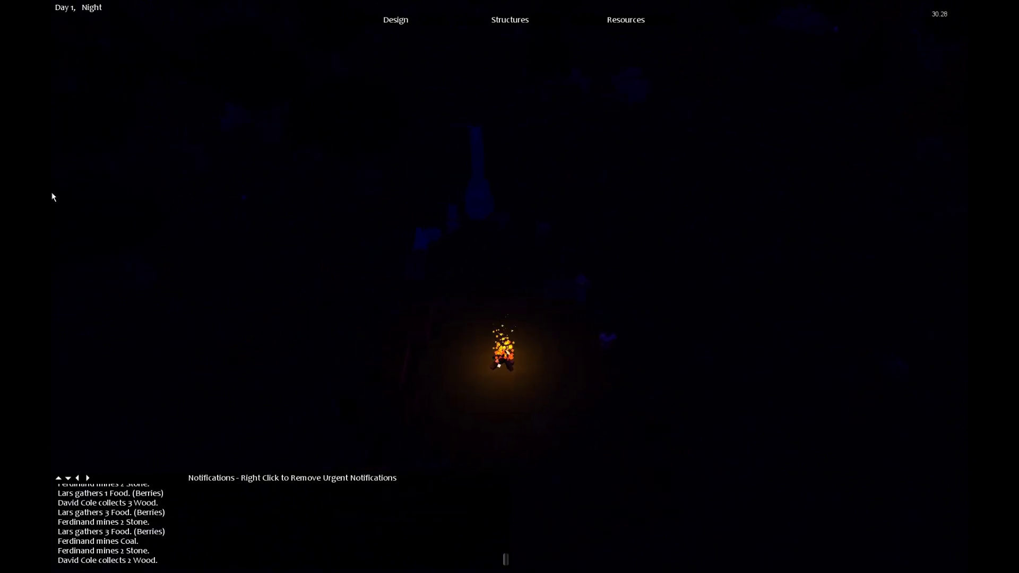
key(w)
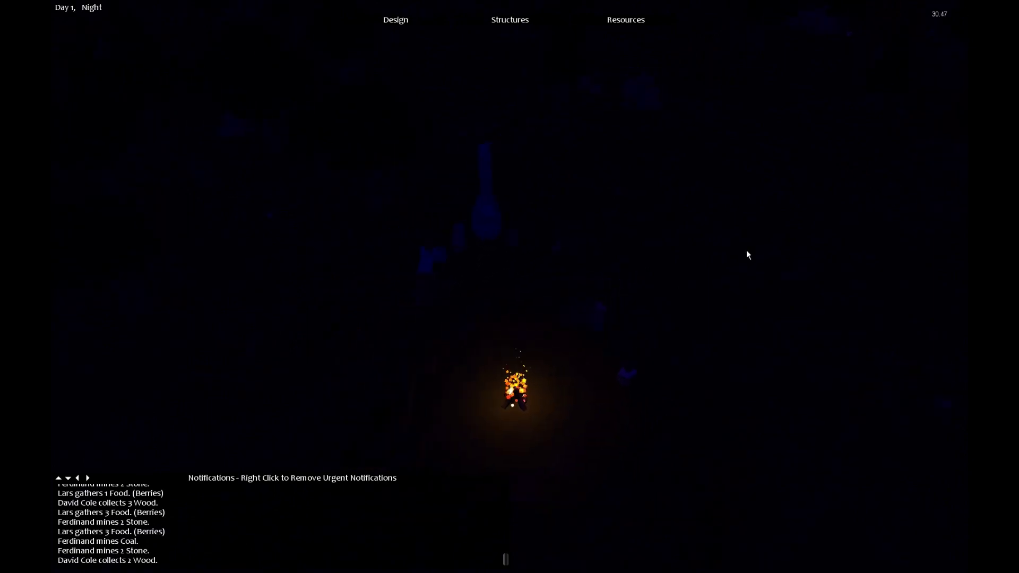
key(a)
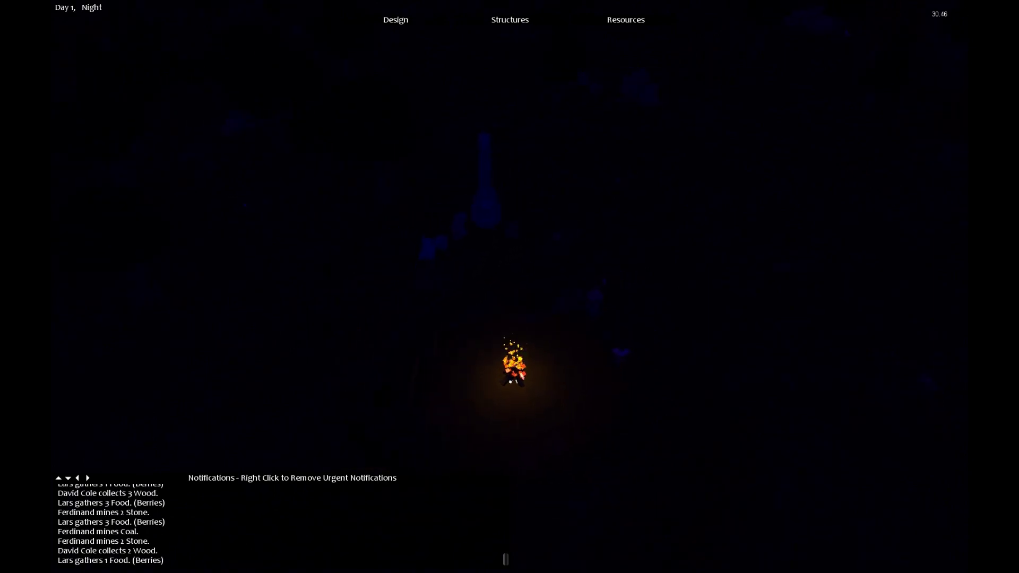
key(a)
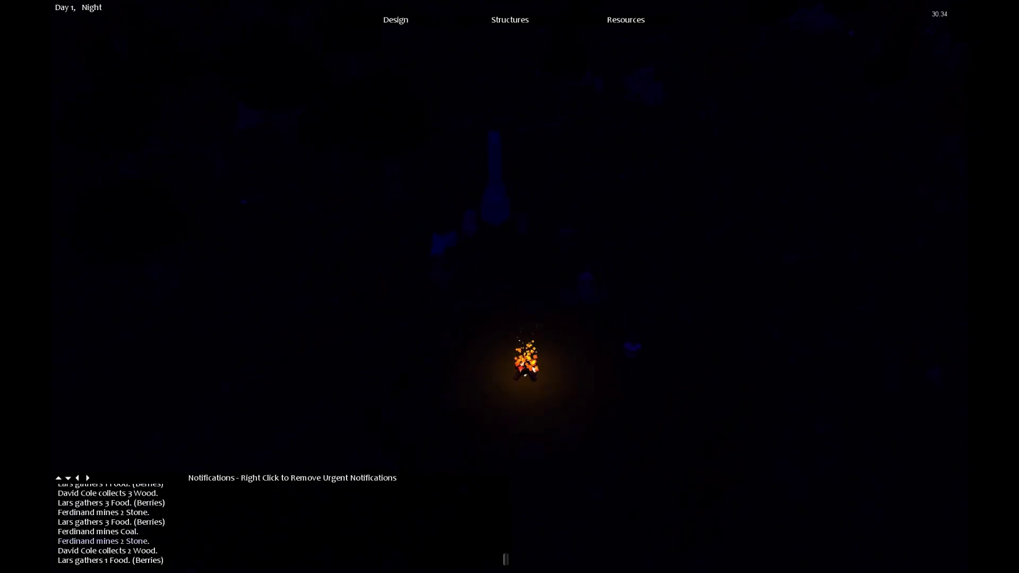
key(s)
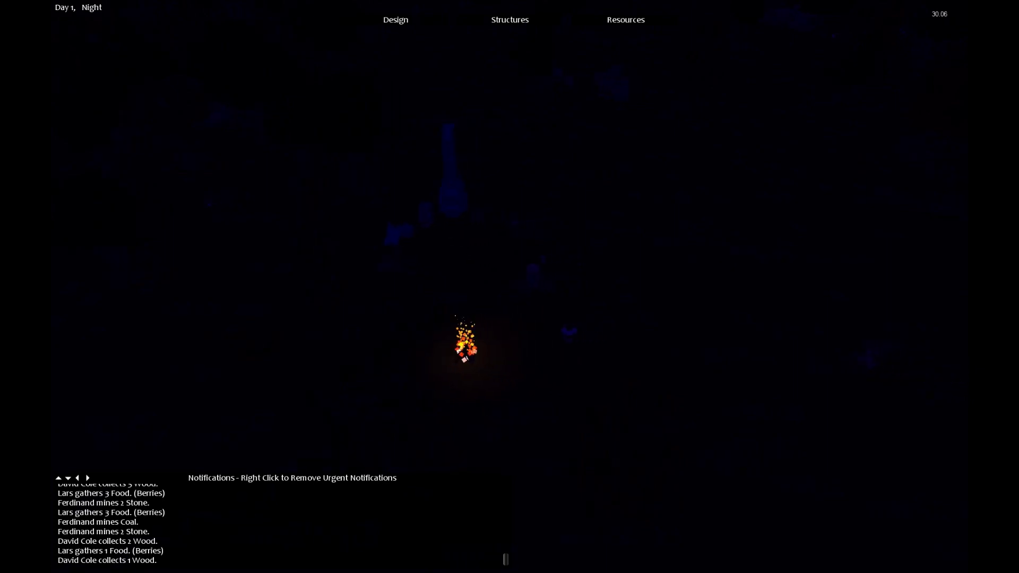
key(d)
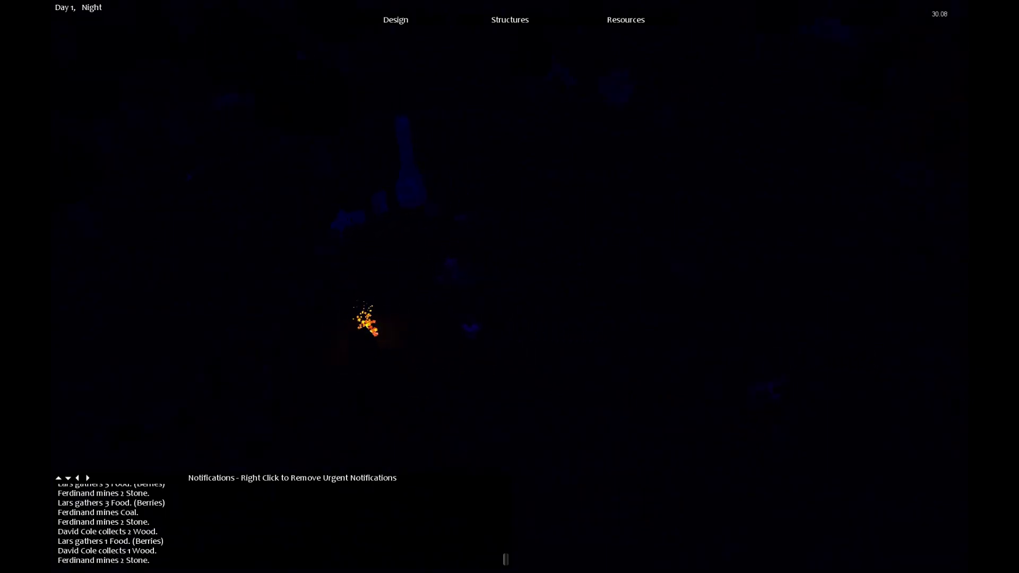
key(a)
key(w)
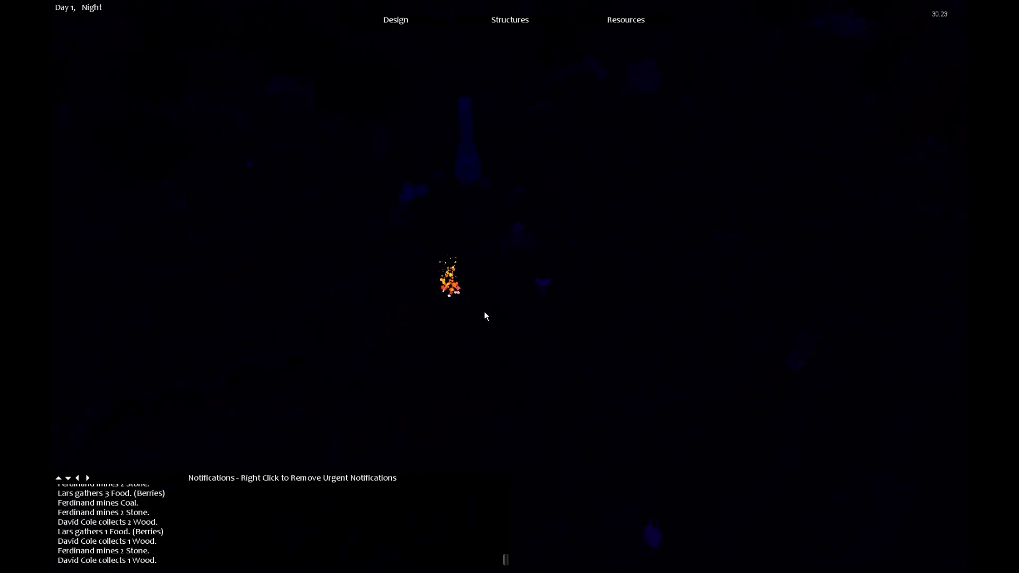
key(a)
key(w)
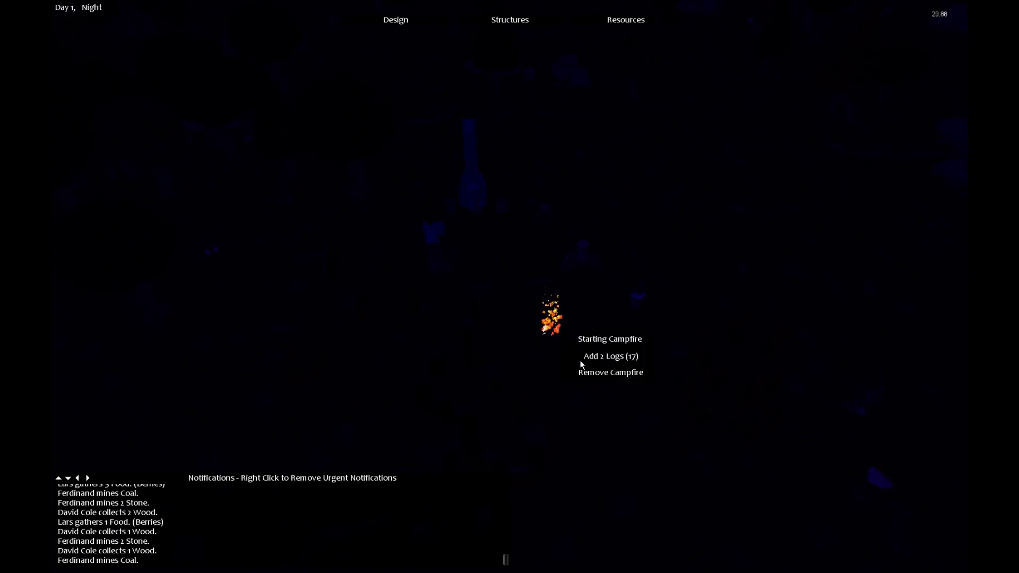
Add 2 logs to the campfire.
click(597, 356)
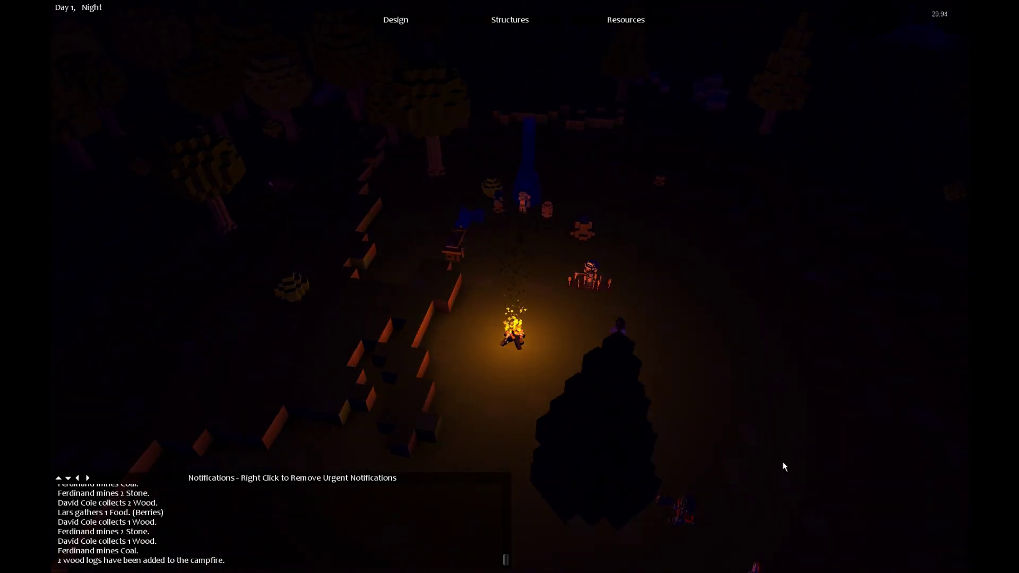
key(d)
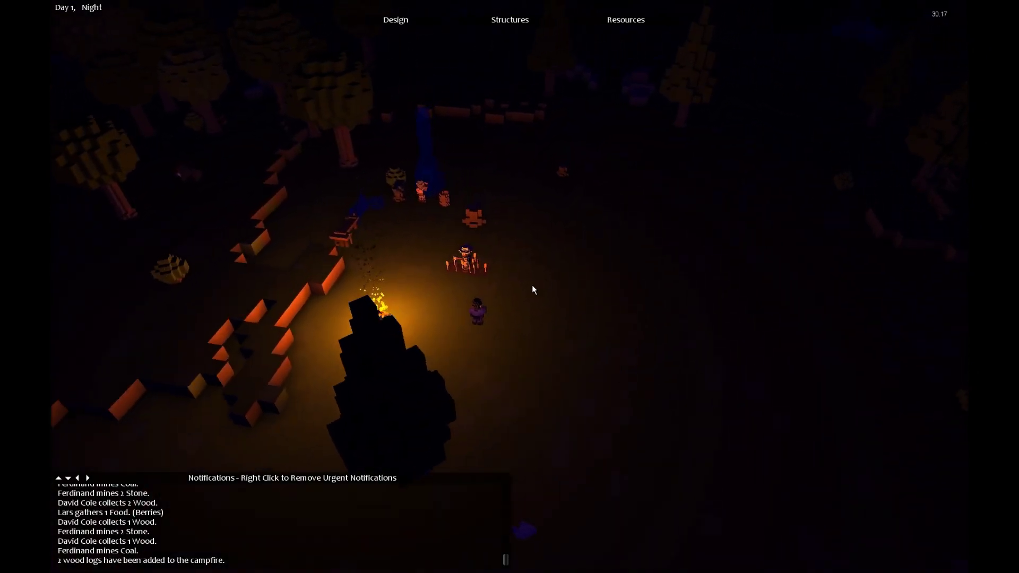
key(q)
key(q)
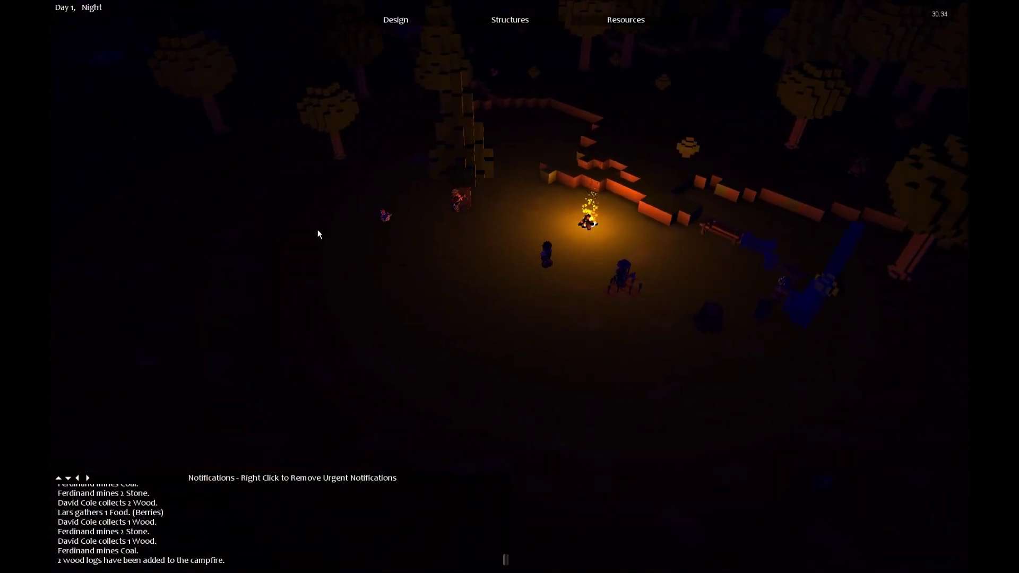
key(q)
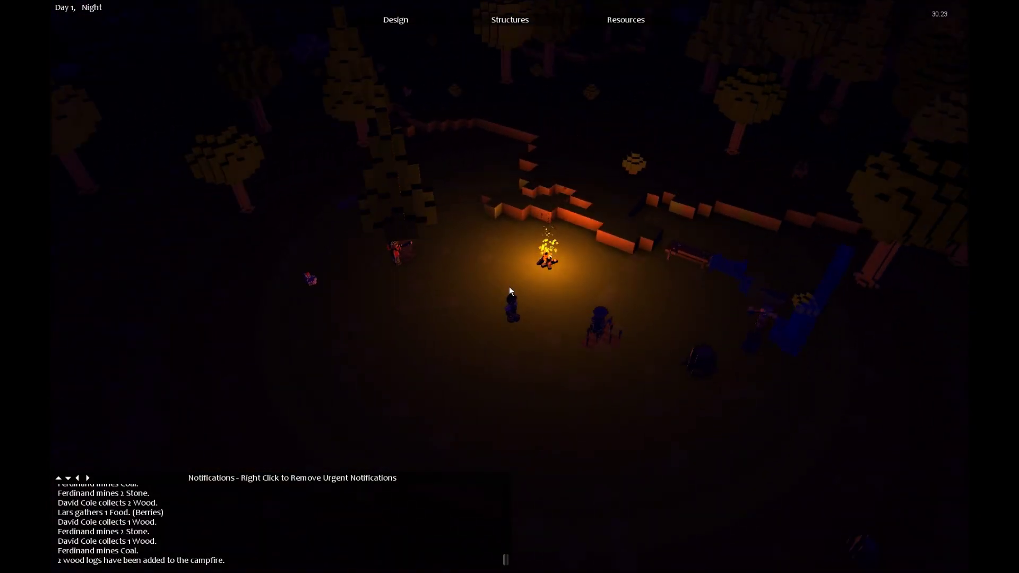
key(q)
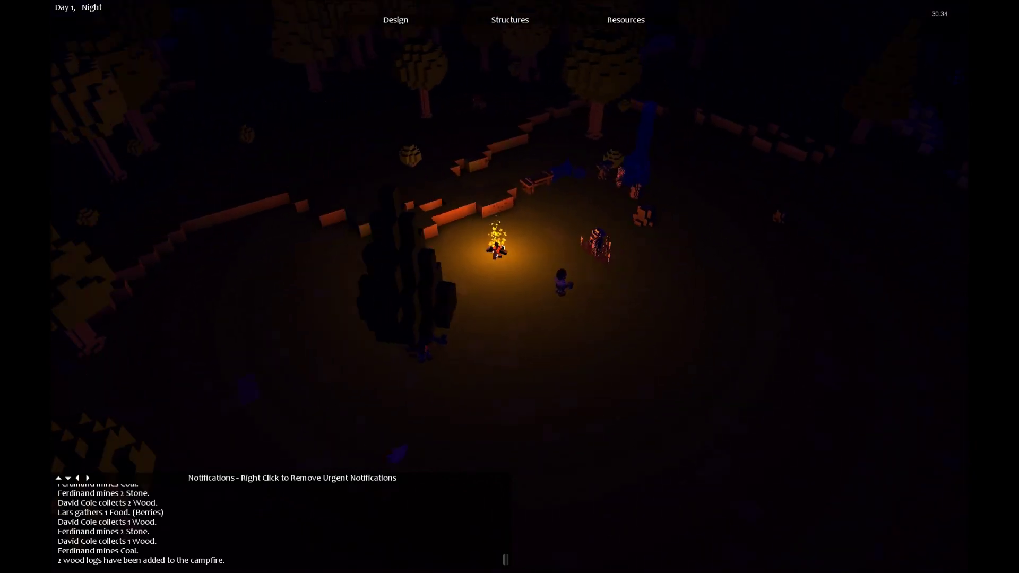
scroll(510, 287, up, 3)
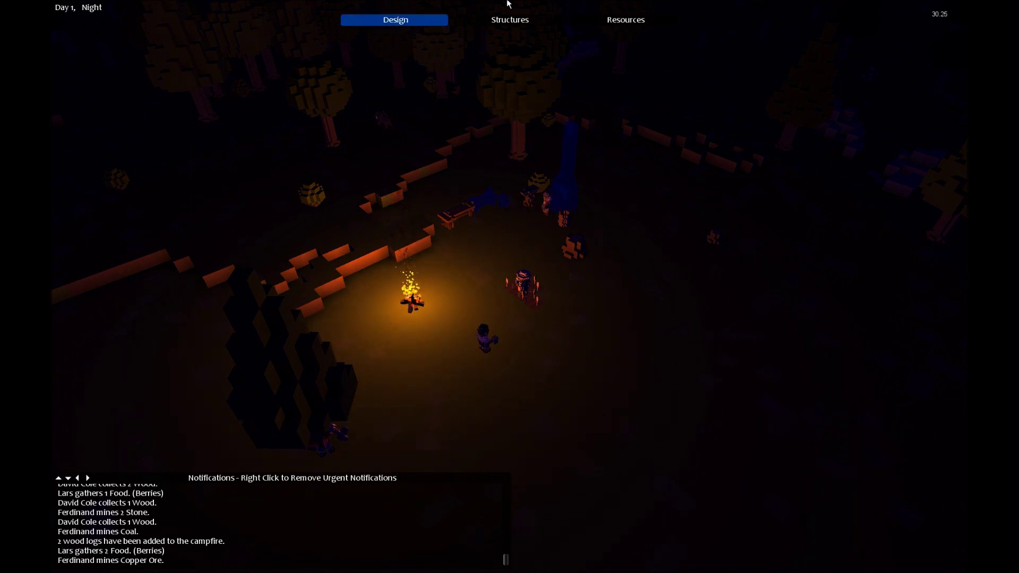
drag(447, 337, 510, 291)
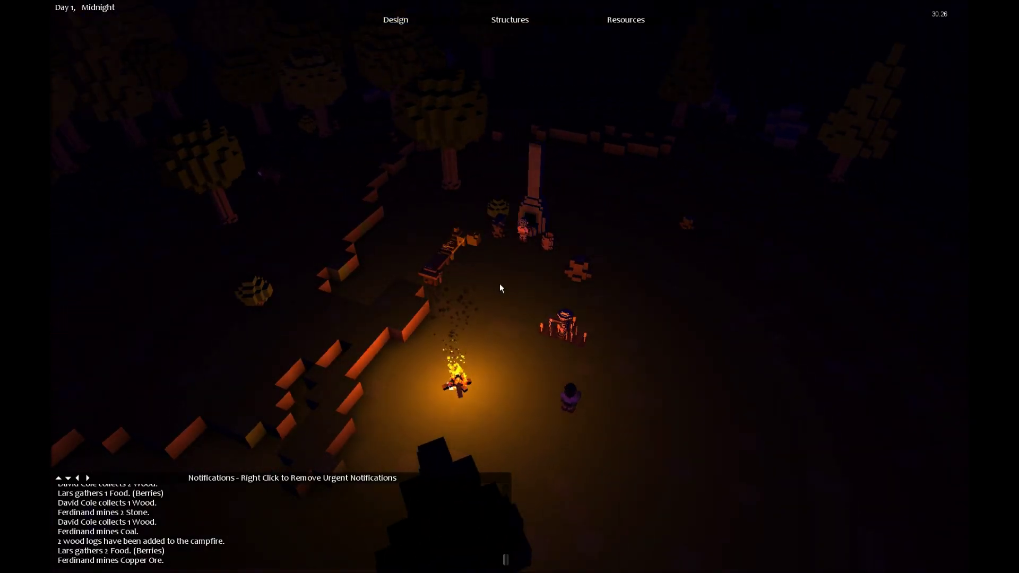
scroll(497, 168, up, 1)
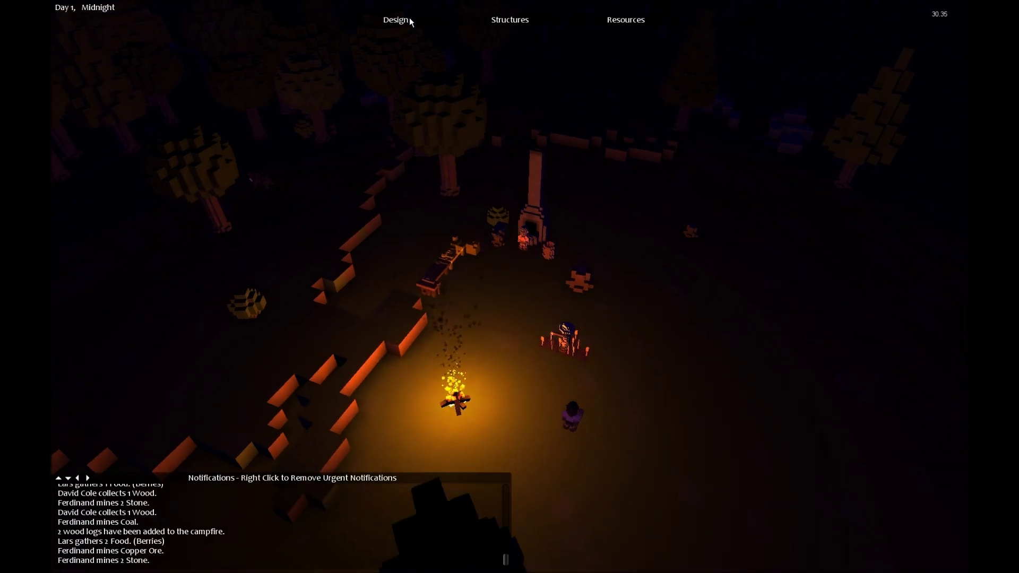
Bring up the Dig/Mine, Build and Farm design options while orbiting the campsite.
click(410, 21)
drag(605, 319, 636, 355)
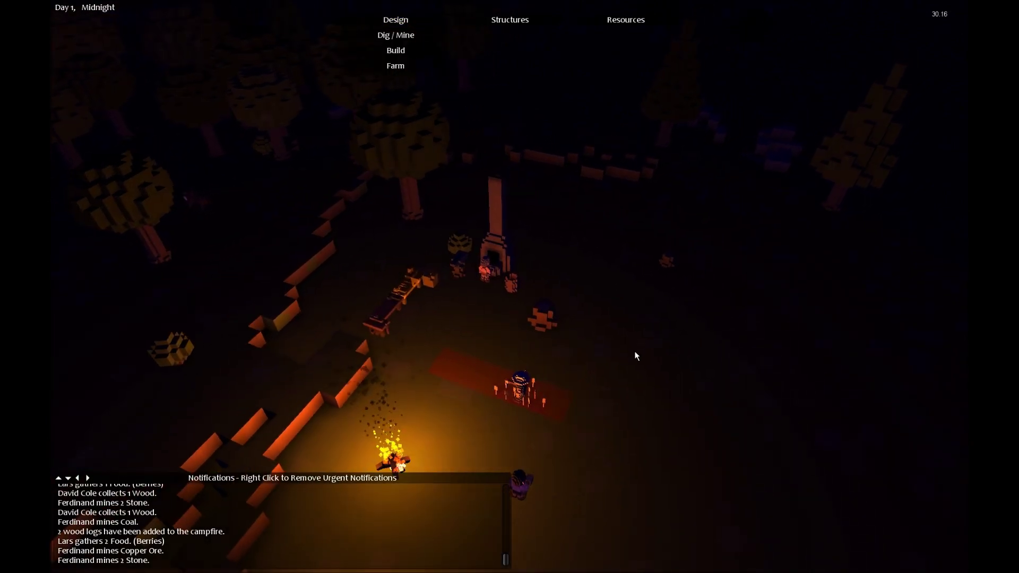
key(e)
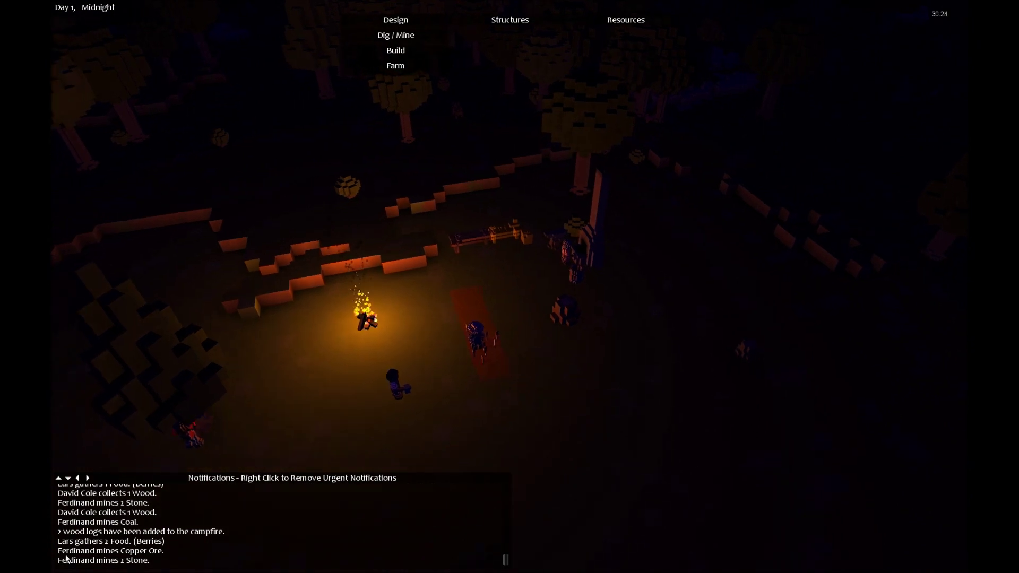
key(e)
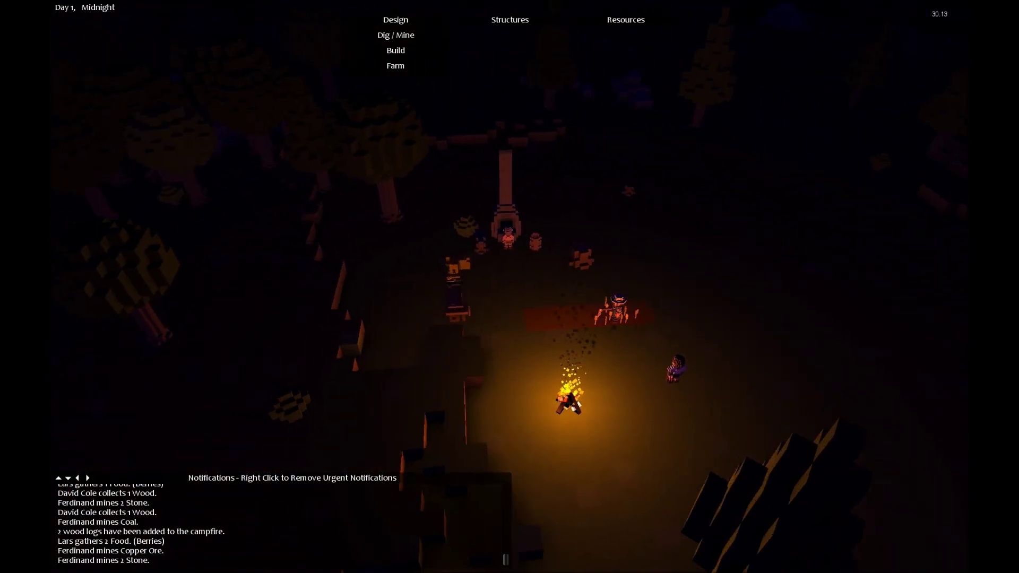
key(w)
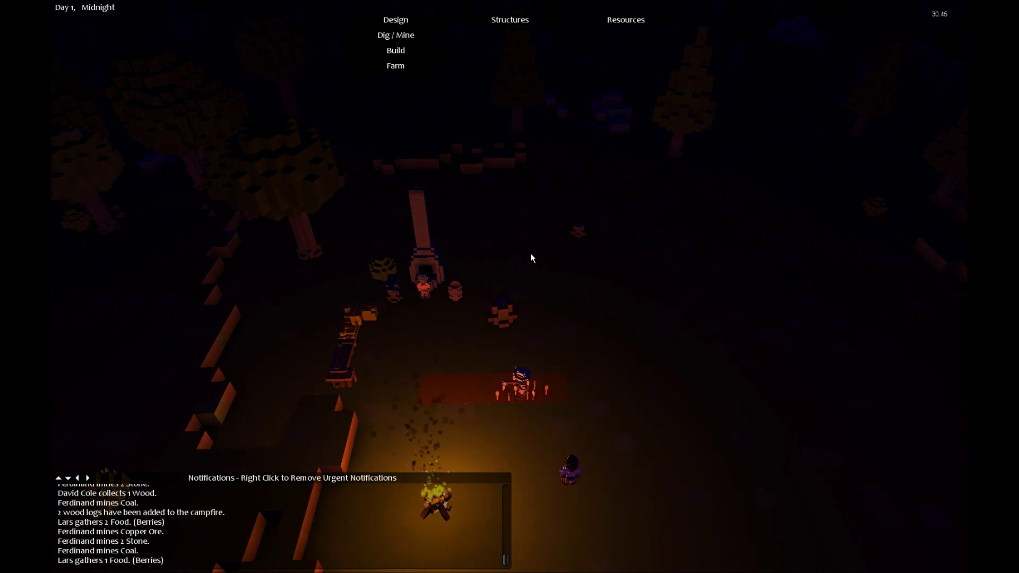
key(w)
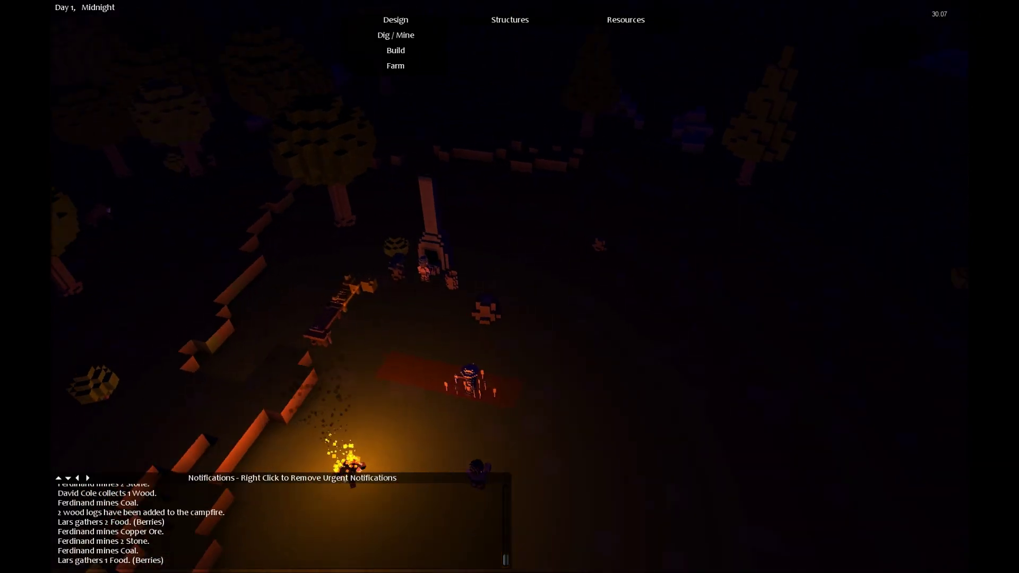
key(s)
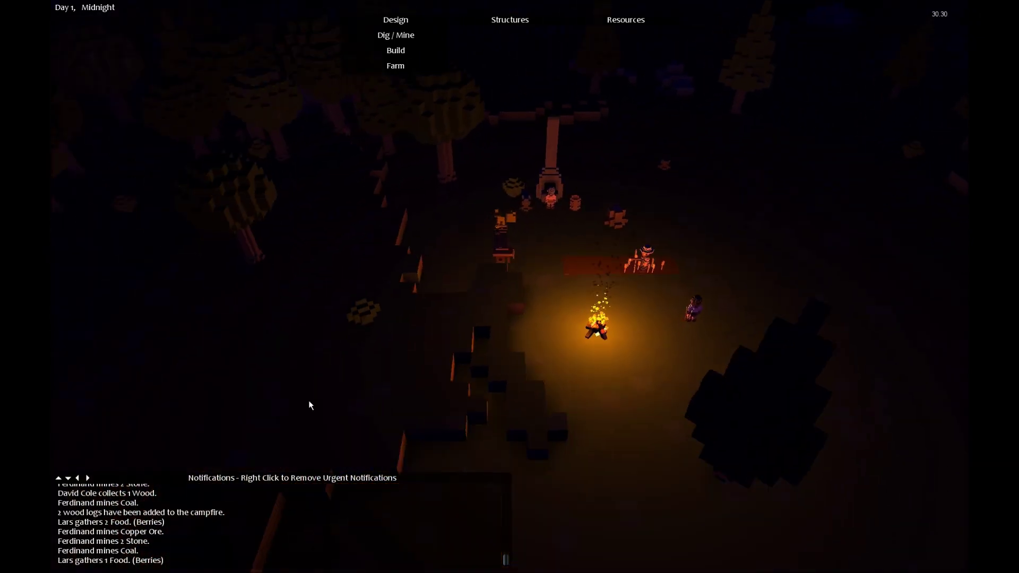
key(s)
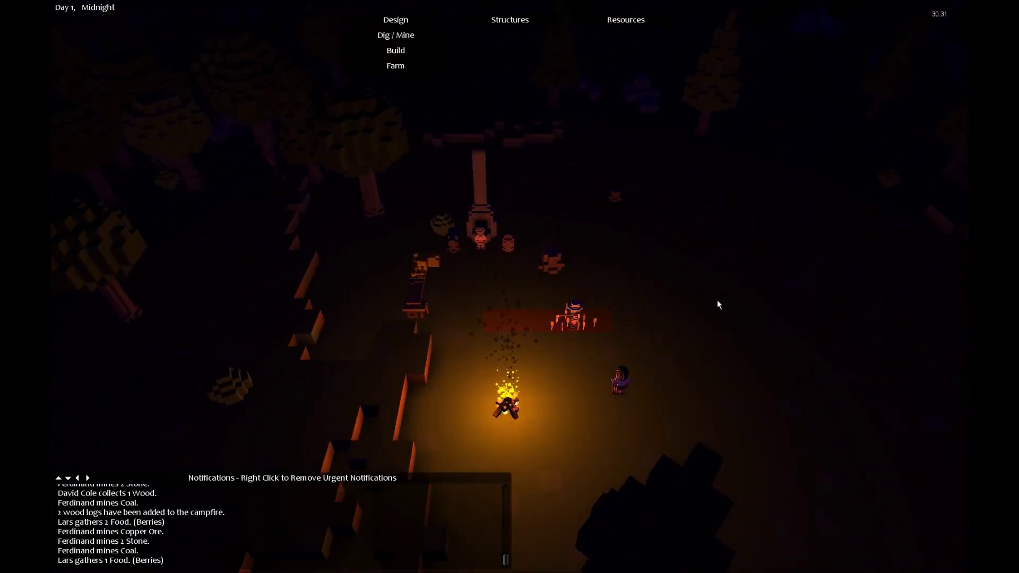
key(w)
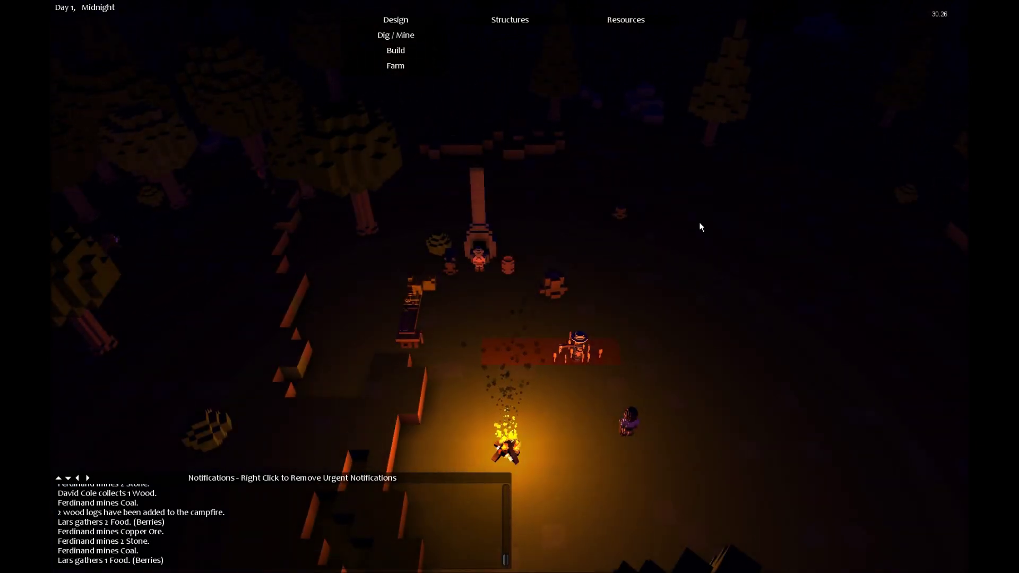
drag(699, 228, 513, 242)
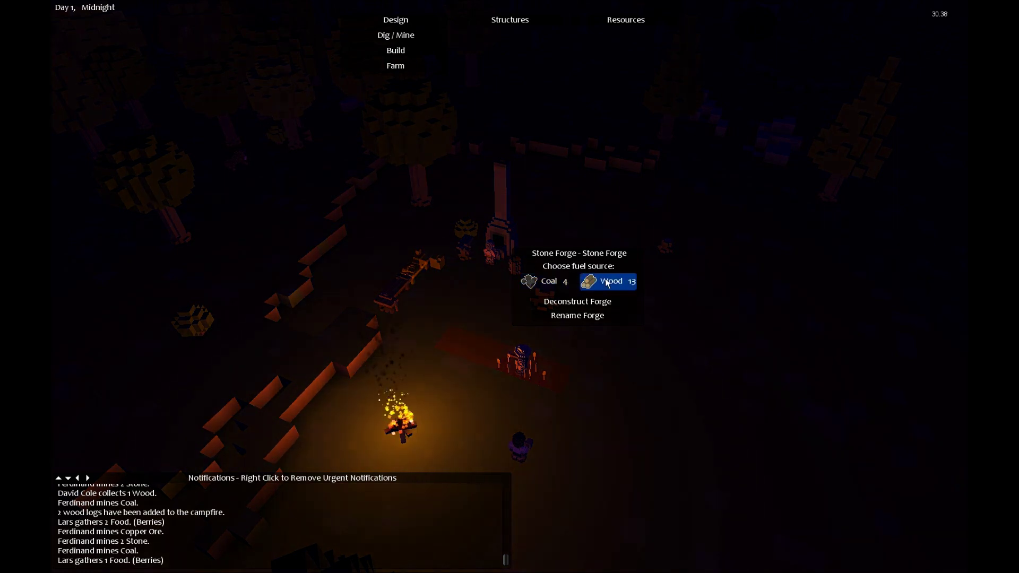
Fuel the stone forge to light it and make the nearby settler a Stone Mason.
click(550, 281)
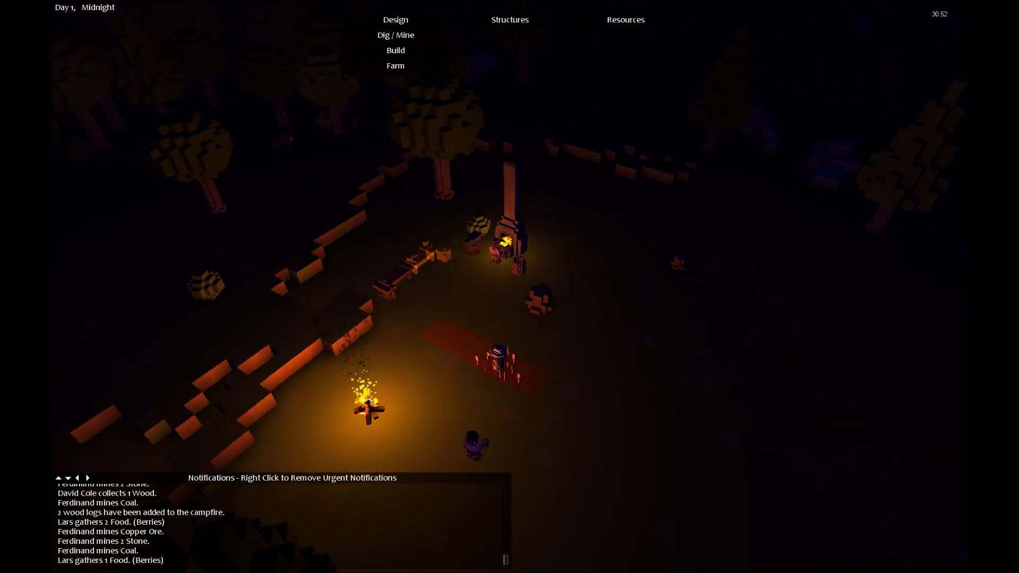
scroll(618, 272, up, 3)
mouse_move(442, 252)
mouse_down()
mouse_move(523, 353)
mouse_move(479, 319)
mouse_up()
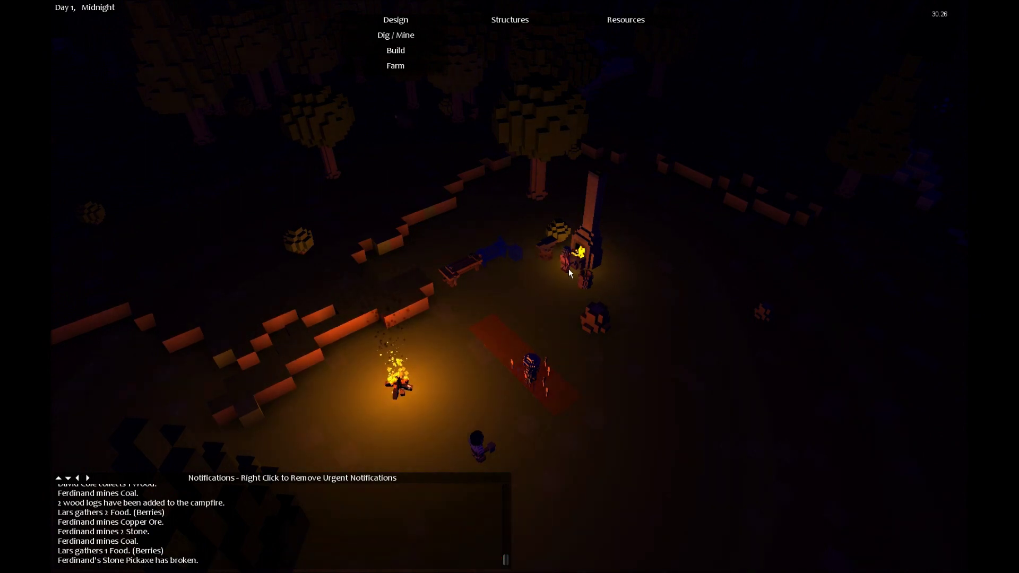
click(578, 257)
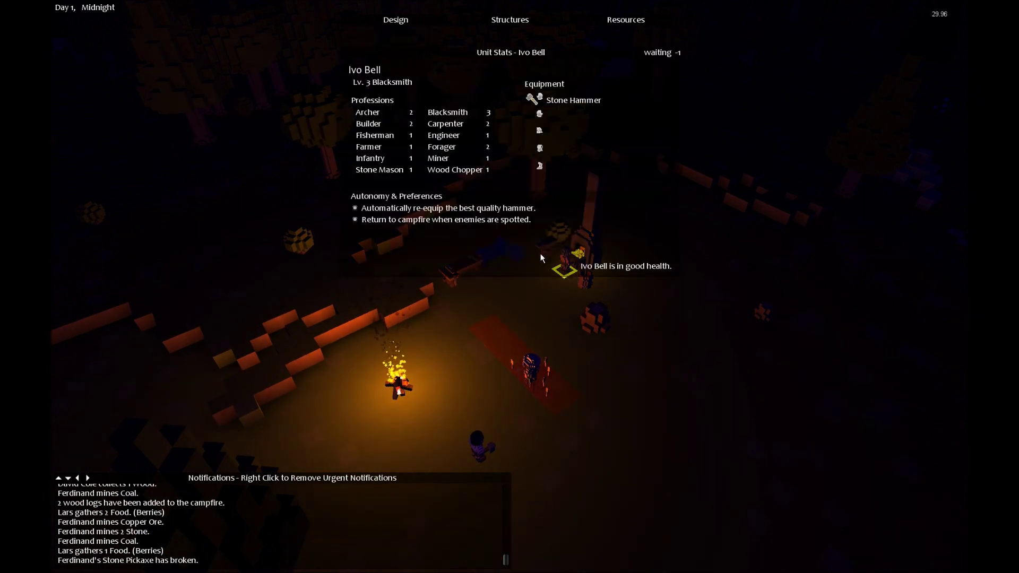
click(379, 170)
click(518, 315)
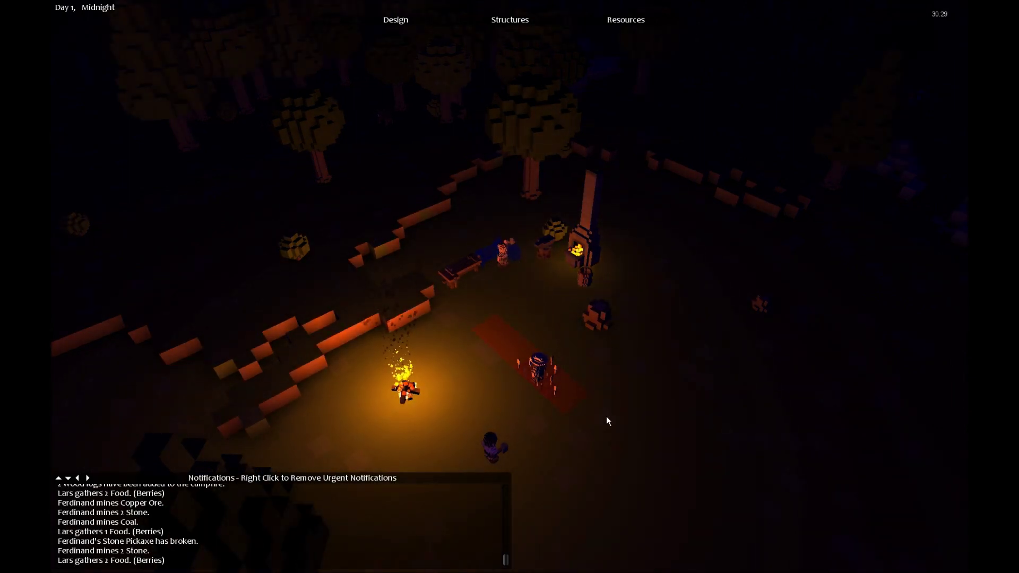
scroll(606, 416, down, 5)
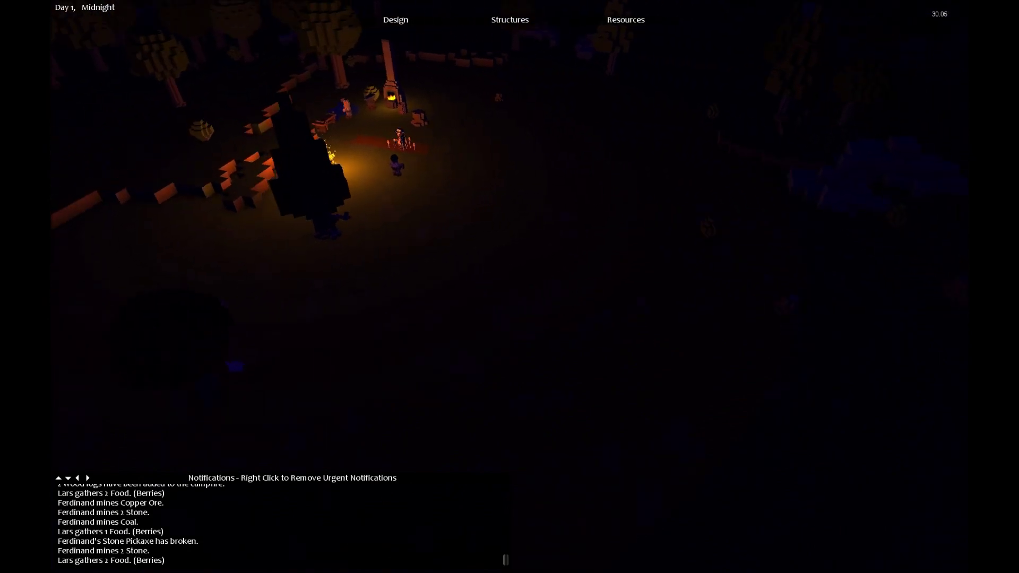
key(a)
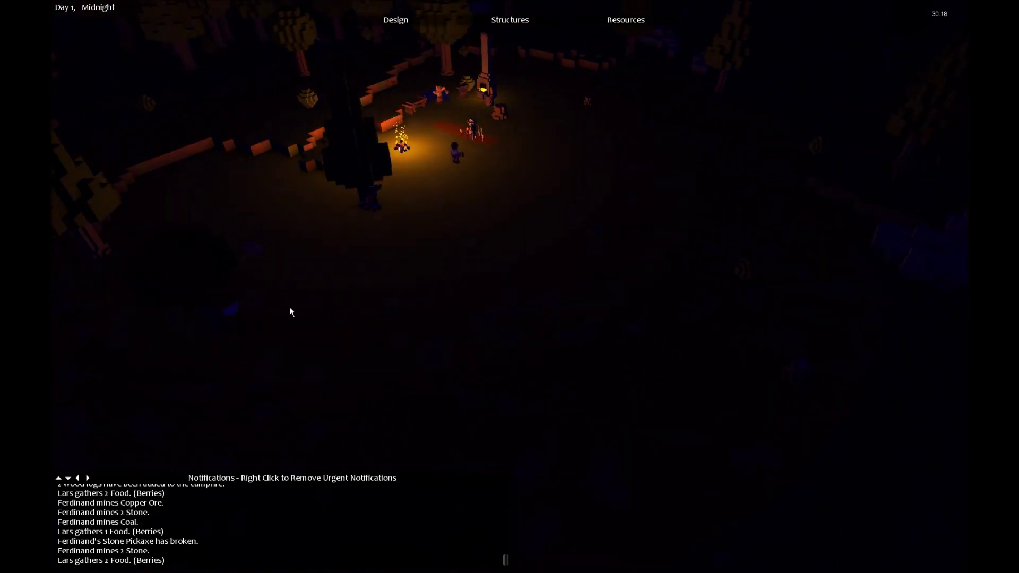
key(a)
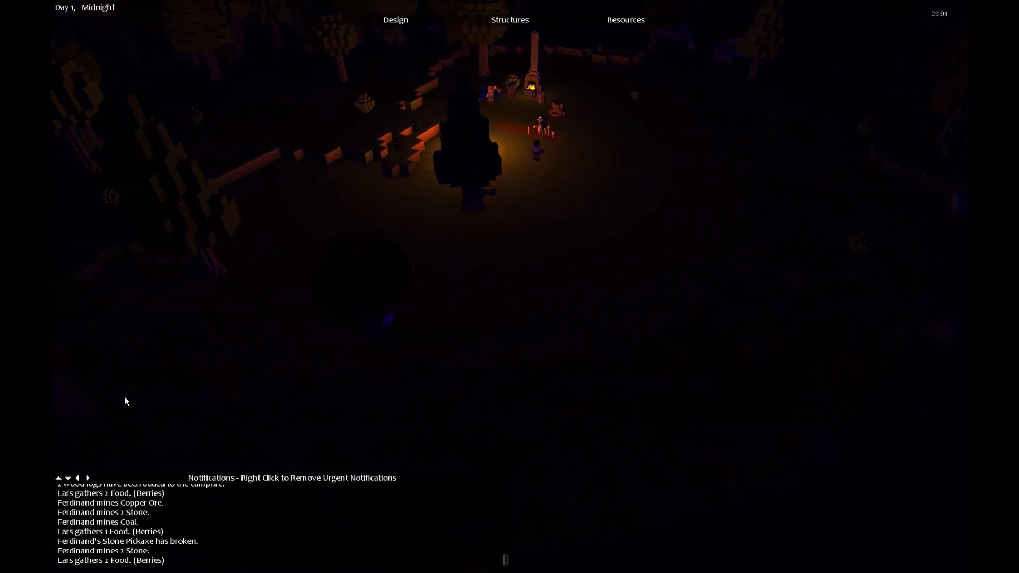
scroll(510, 287, up, 4)
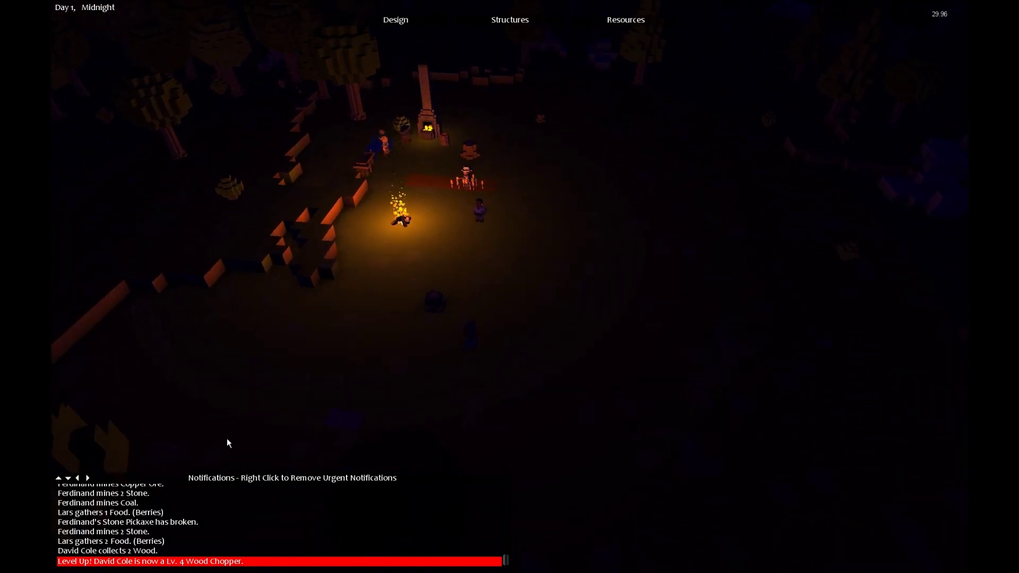
right_click(171, 561)
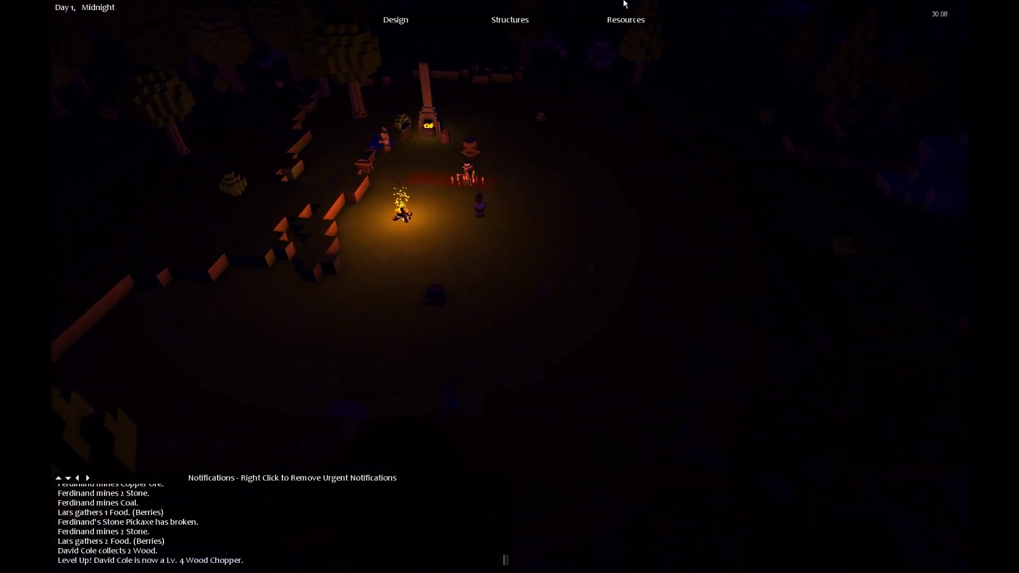
scroll(510, 286, up, 3)
key(e)
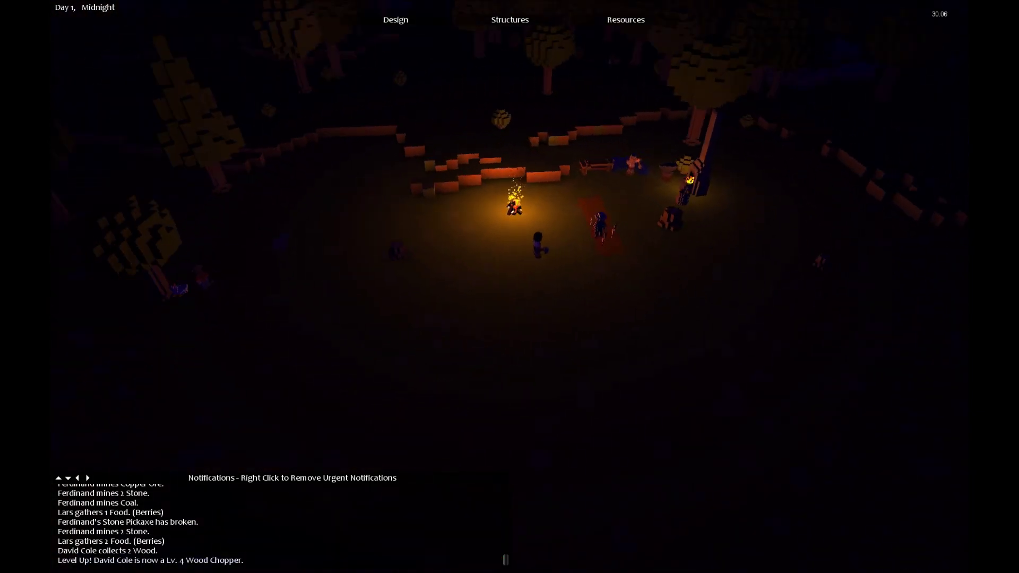
scroll(514, 280, up, 3)
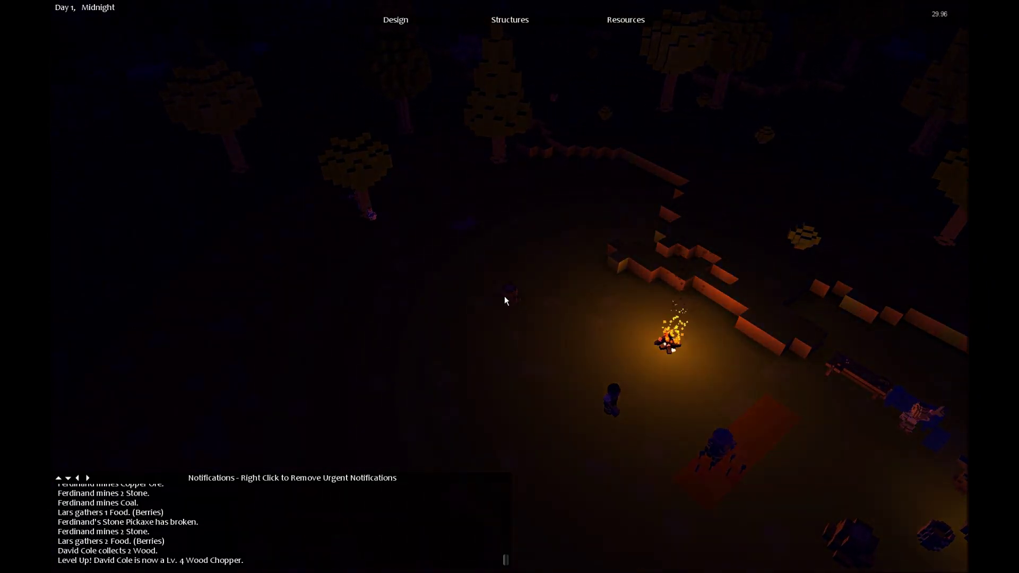
right_click(523, 311)
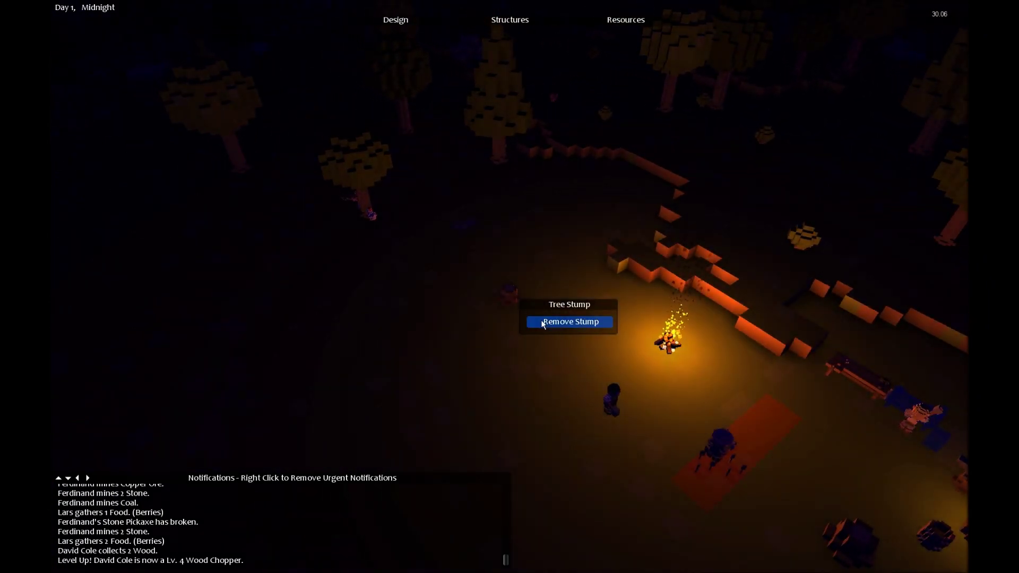
click(562, 325)
scroll(775, 361, down, 3)
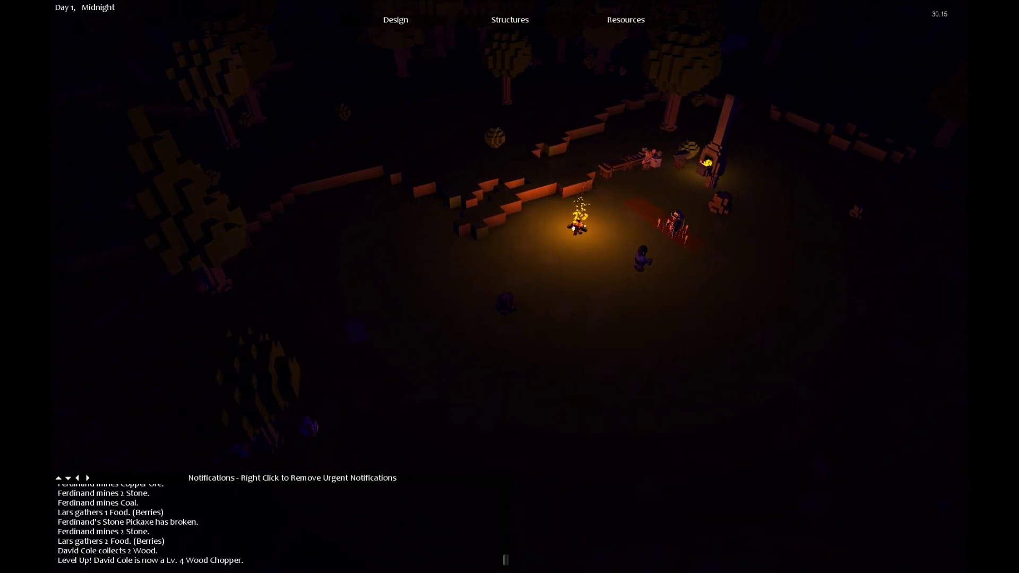
key(q)
scroll(668, 236, up, 3)
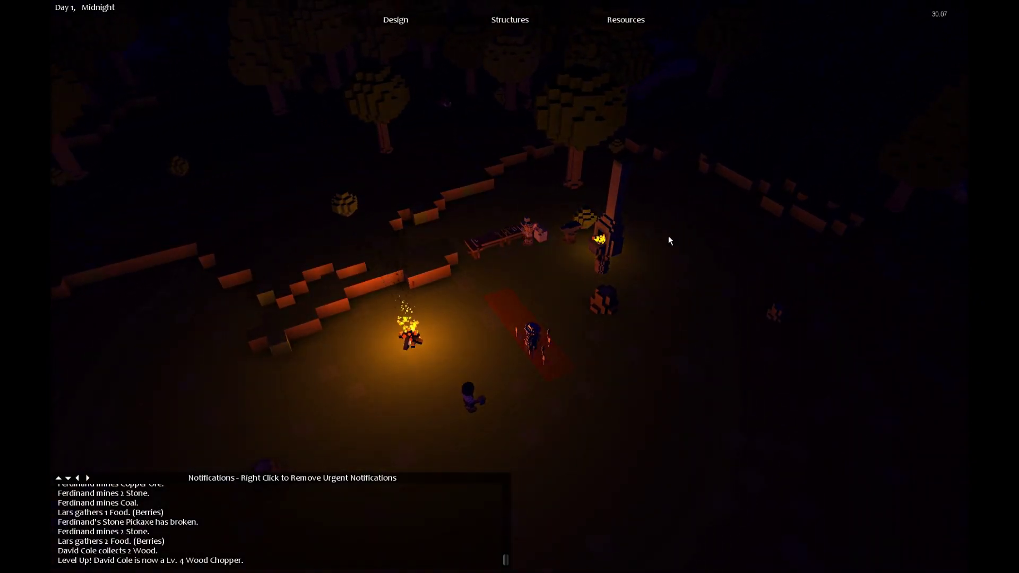
drag(668, 236, 691, 117)
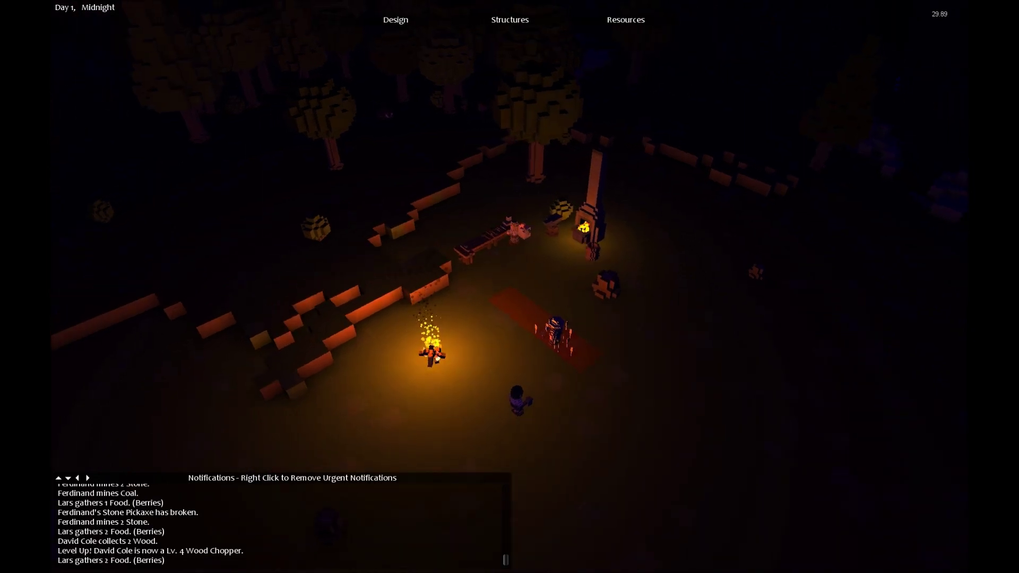
scroll(690, 117, down, 1)
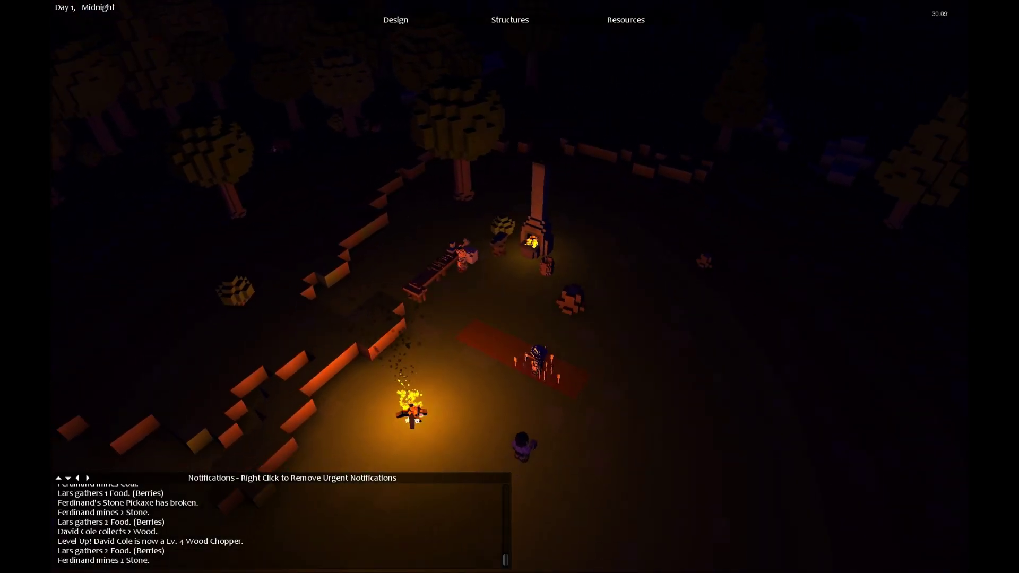
mouse_move(424, 339)
mouse_down()
mouse_move(513, 287)
mouse_move(526, 370)
mouse_up()
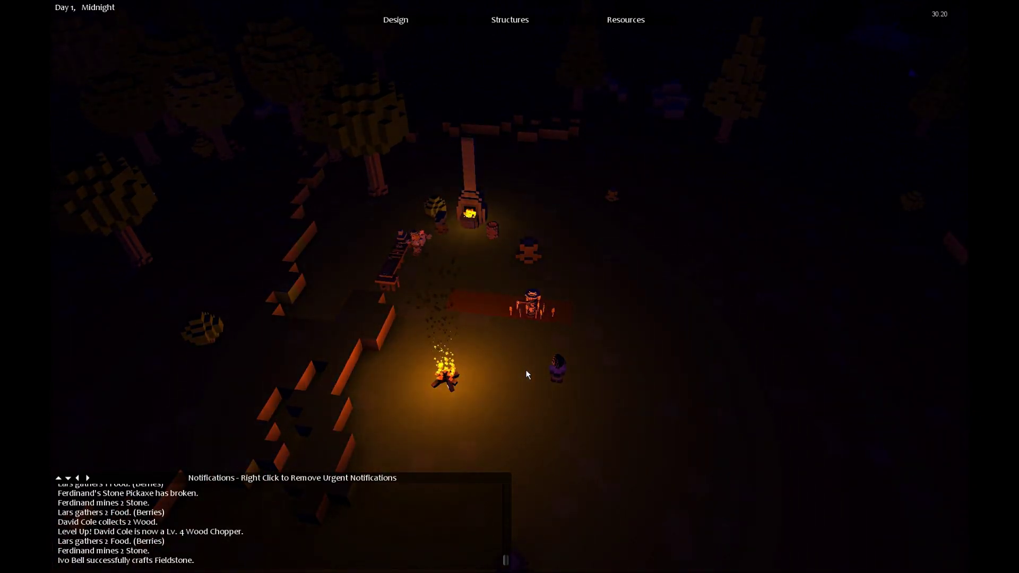
scroll(494, 303, up, 2)
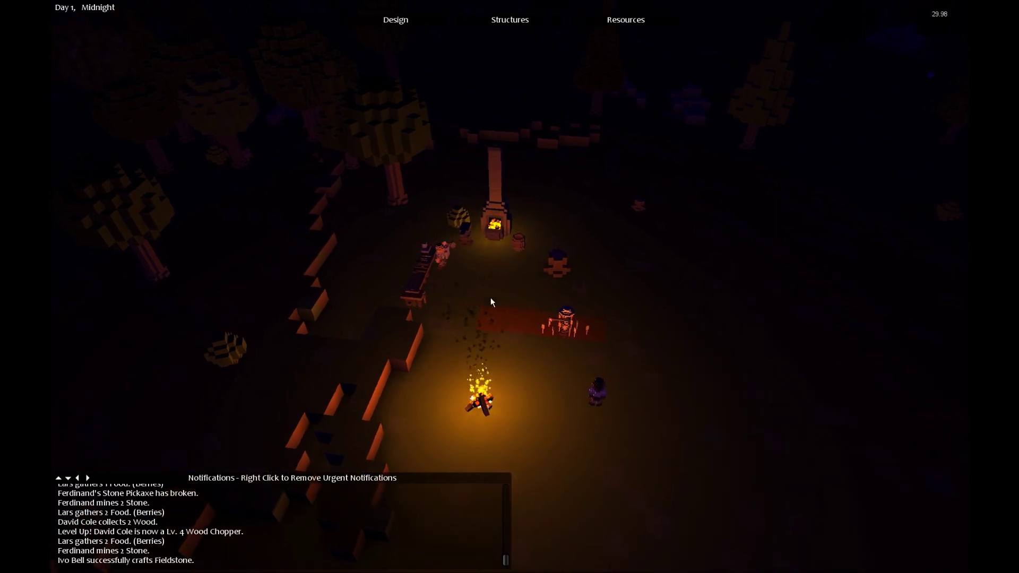
drag(557, 318, 541, 334)
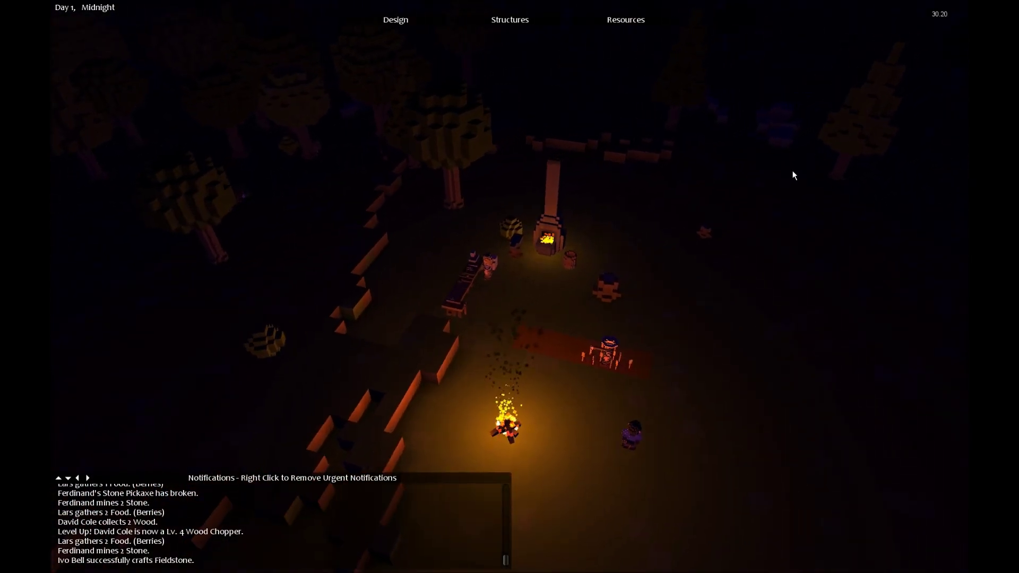
drag(558, 318, 510, 351)
drag(392, 406, 338, 370)
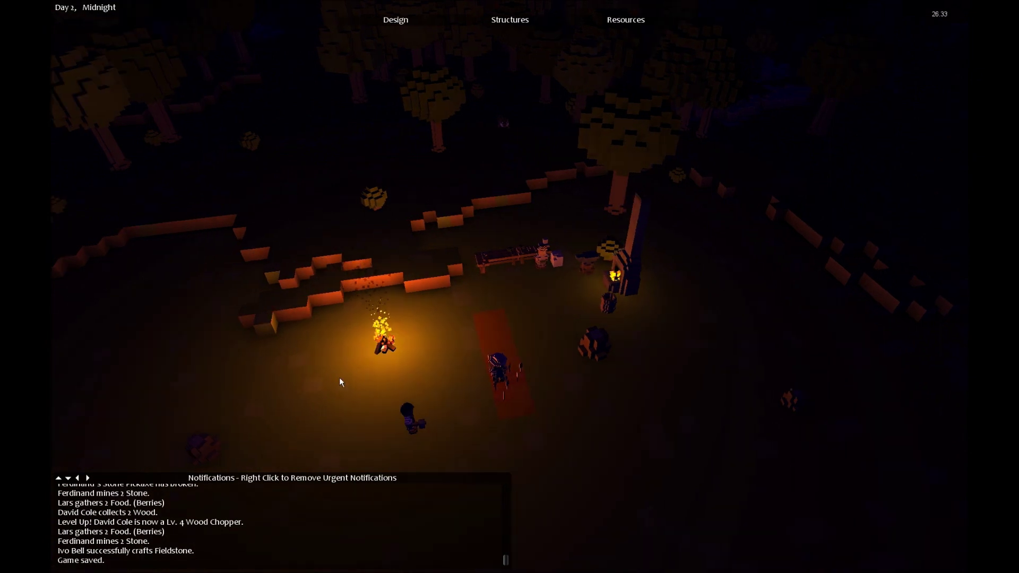
mouse_move(558, 318)
mouse_down()
mouse_move(510, 292)
mouse_move(831, 366)
mouse_up()
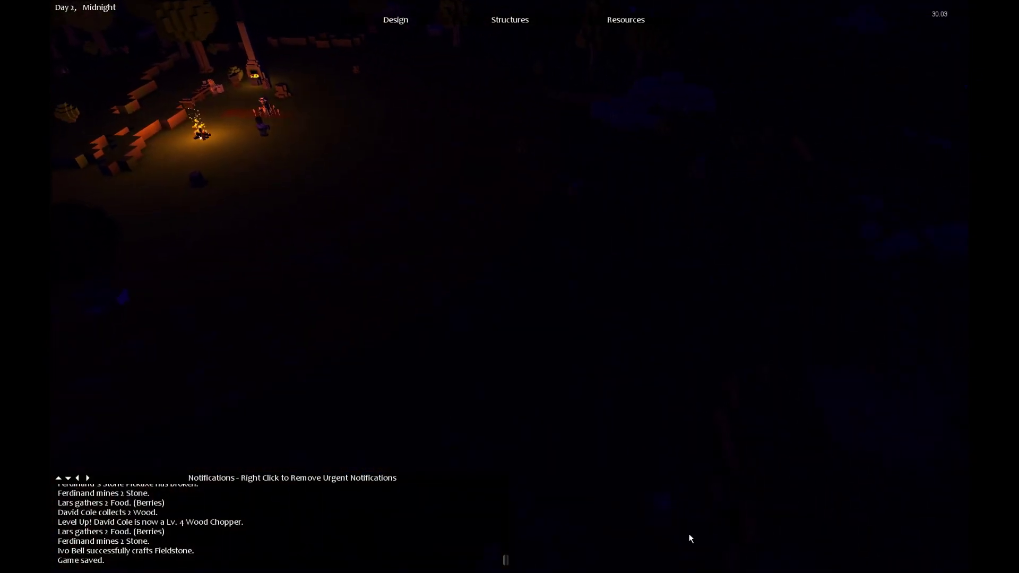
scroll(509, 287, up, 3)
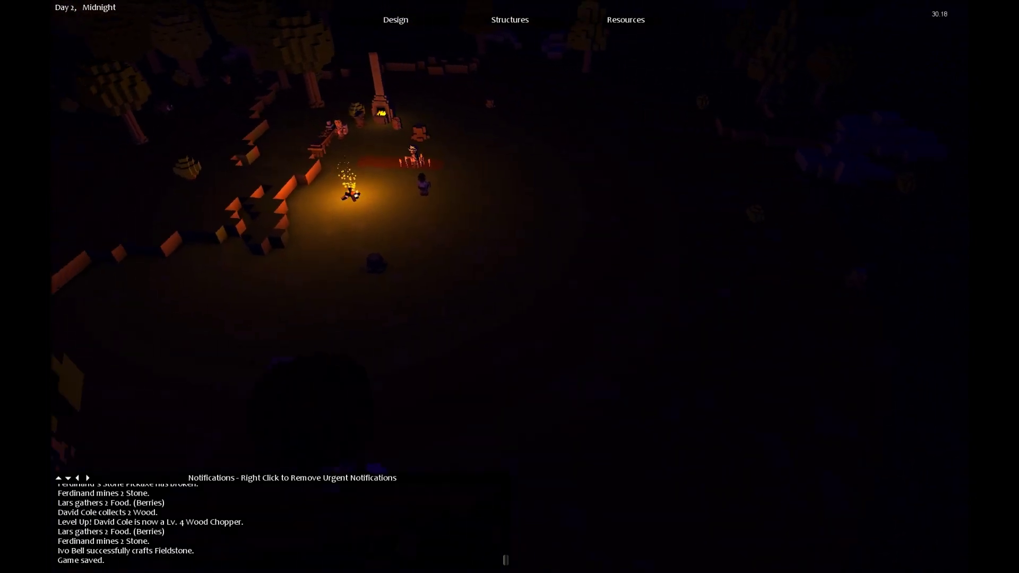
scroll(510, 286, down, 2)
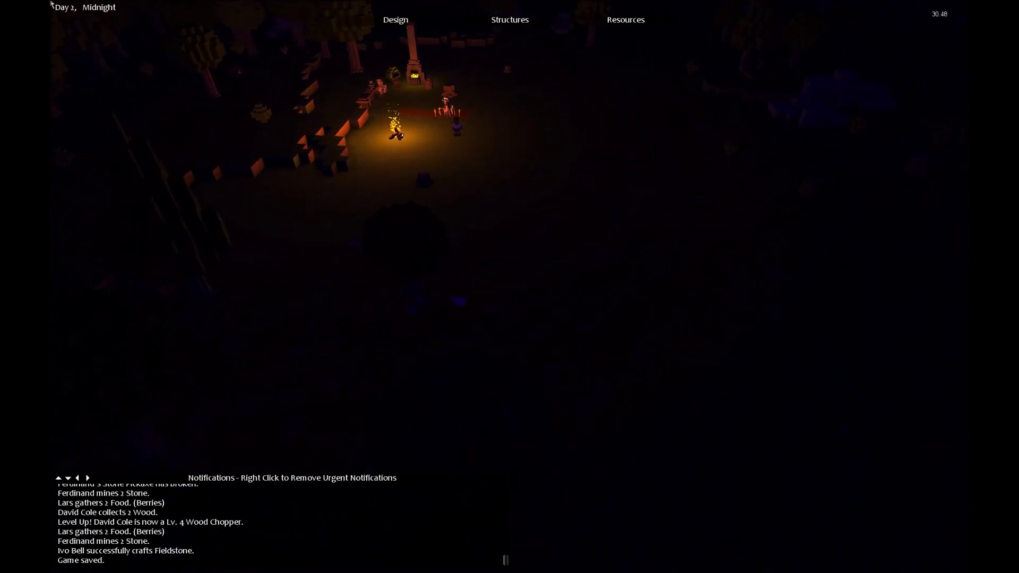
scroll(510, 287, up, 2)
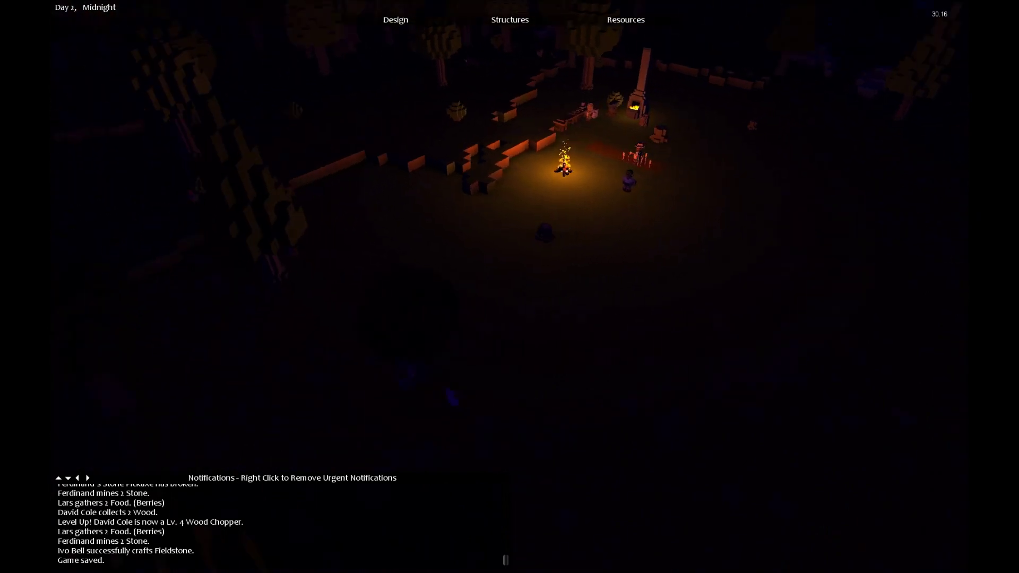
drag(707, 463, 557, 446)
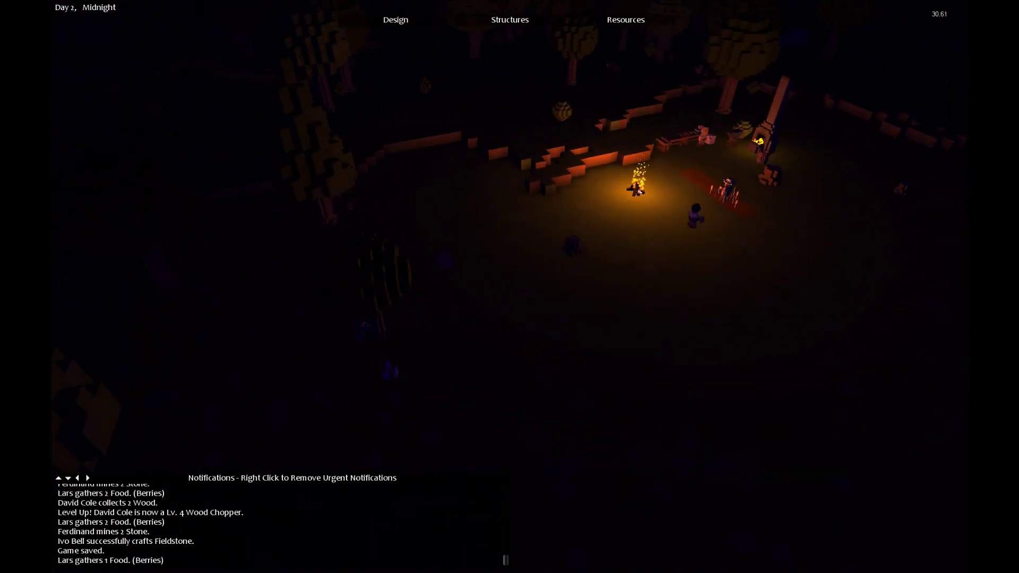
drag(637, 319, 398, 303)
scroll(509, 287, down, 1)
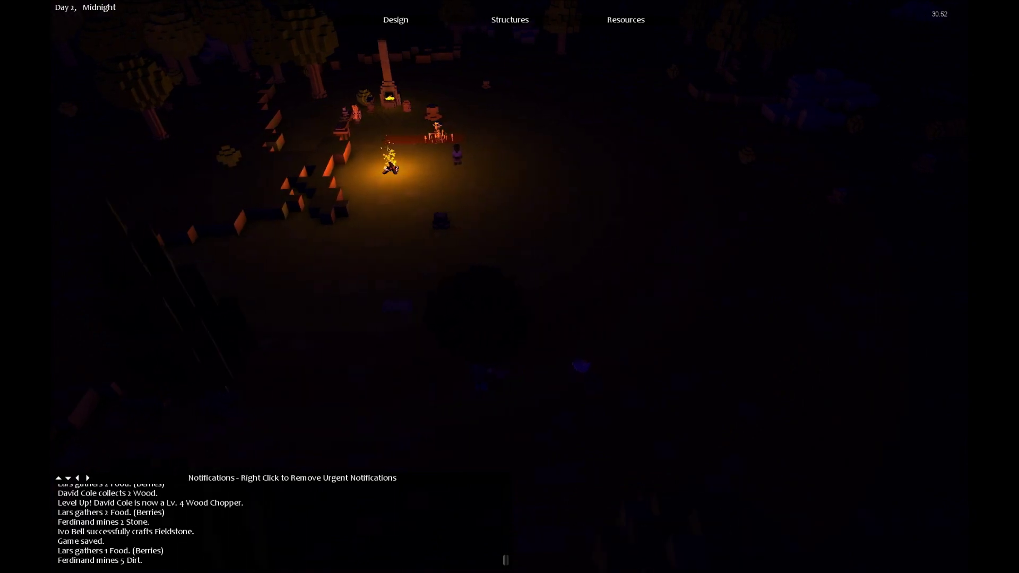
key(d)
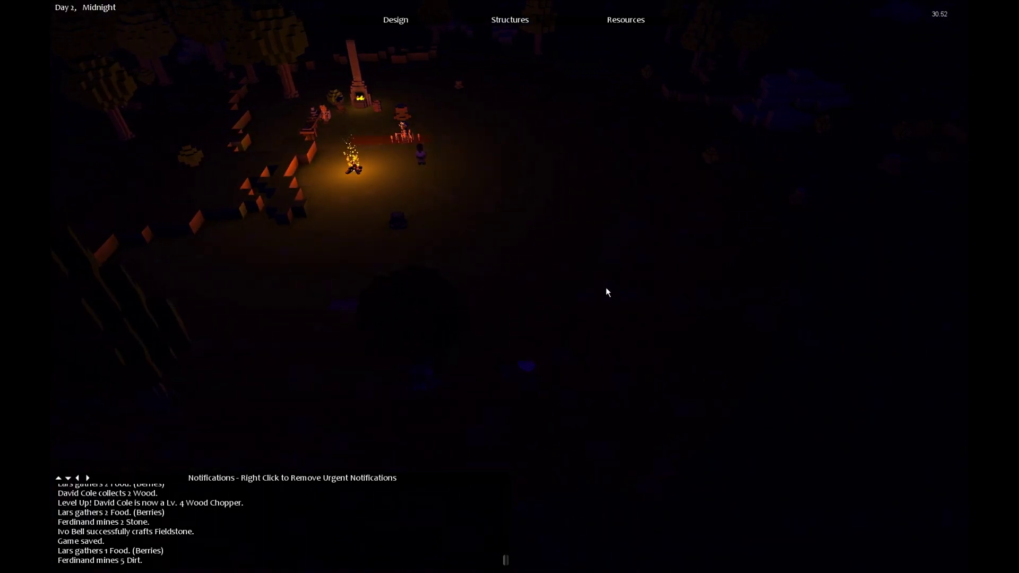
drag(438, 313, 510, 291)
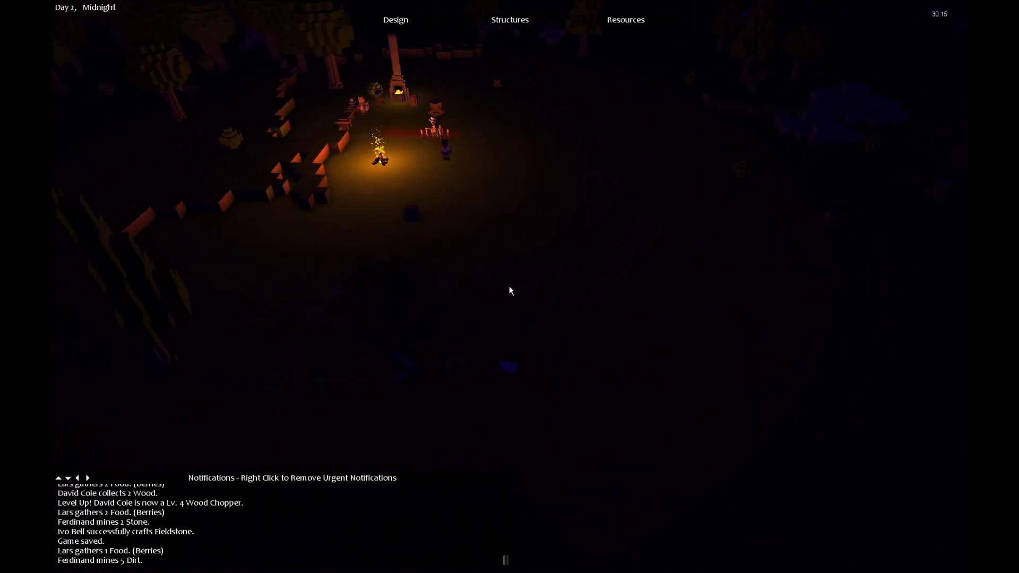
right_click(382, 163)
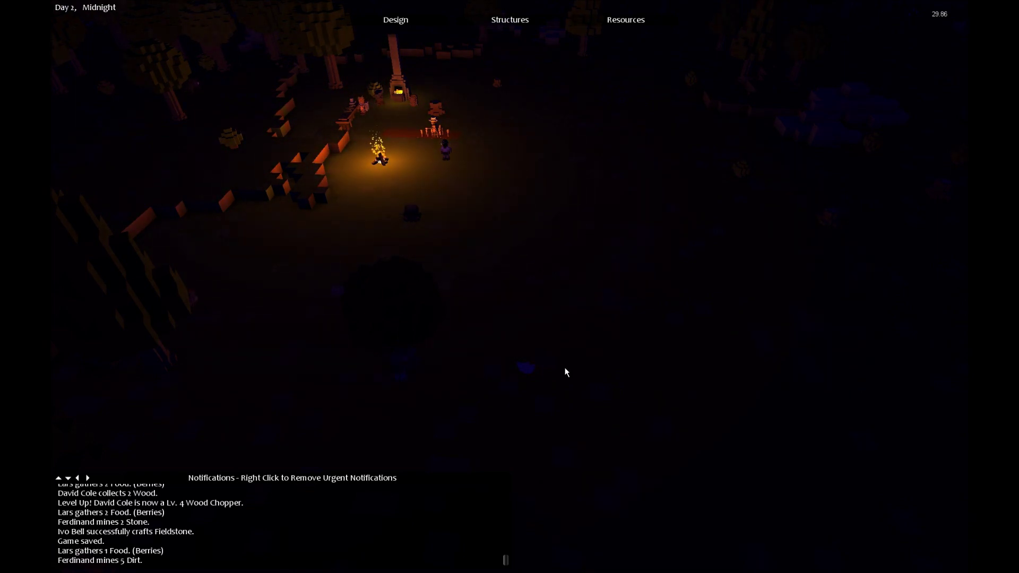
scroll(460, 403, up, 5)
drag(460, 404, 442, 314)
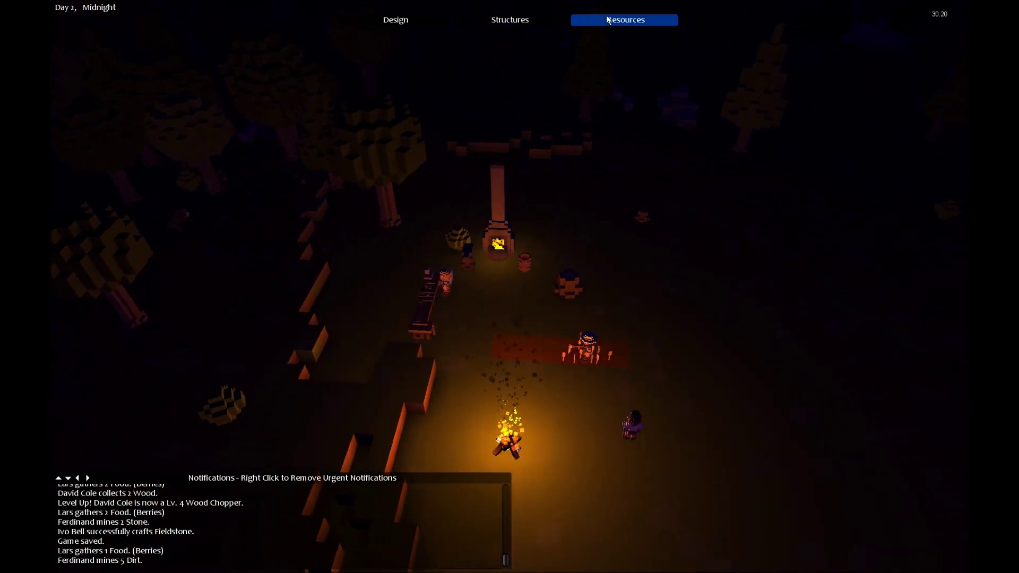
click(626, 20)
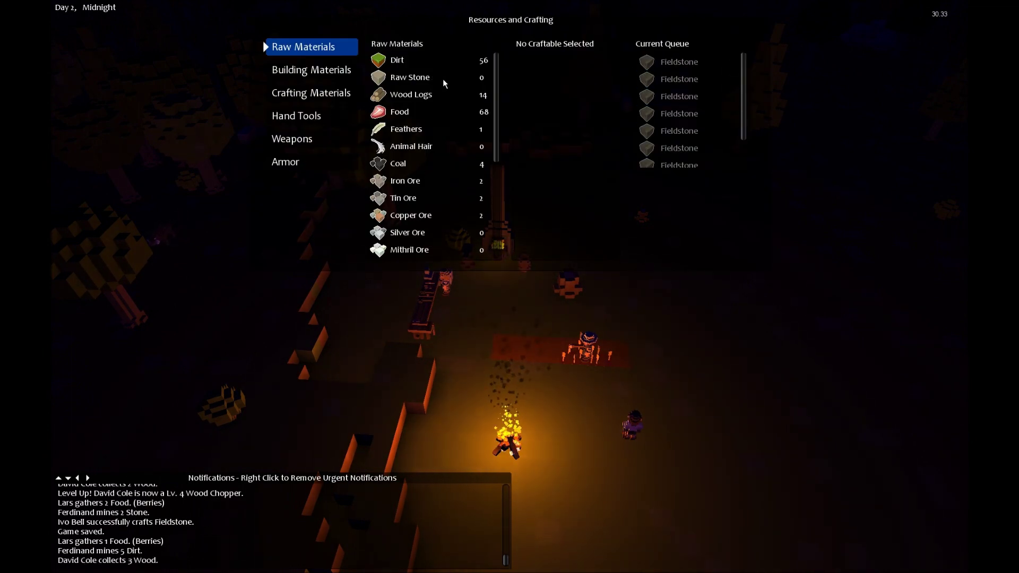
scroll(445, 83, down, 7)
scroll(442, 85, down, 5)
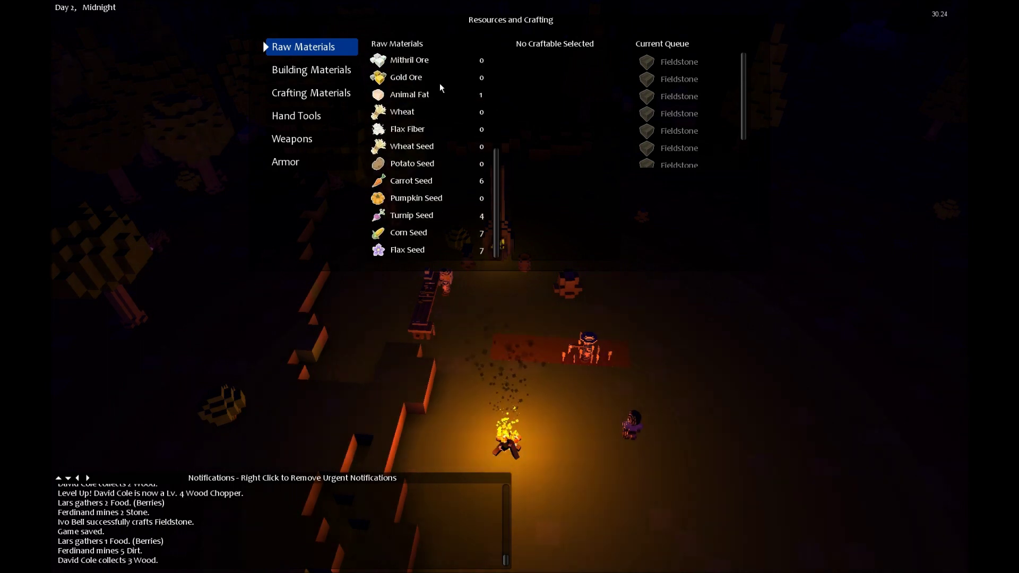
key(Escape)
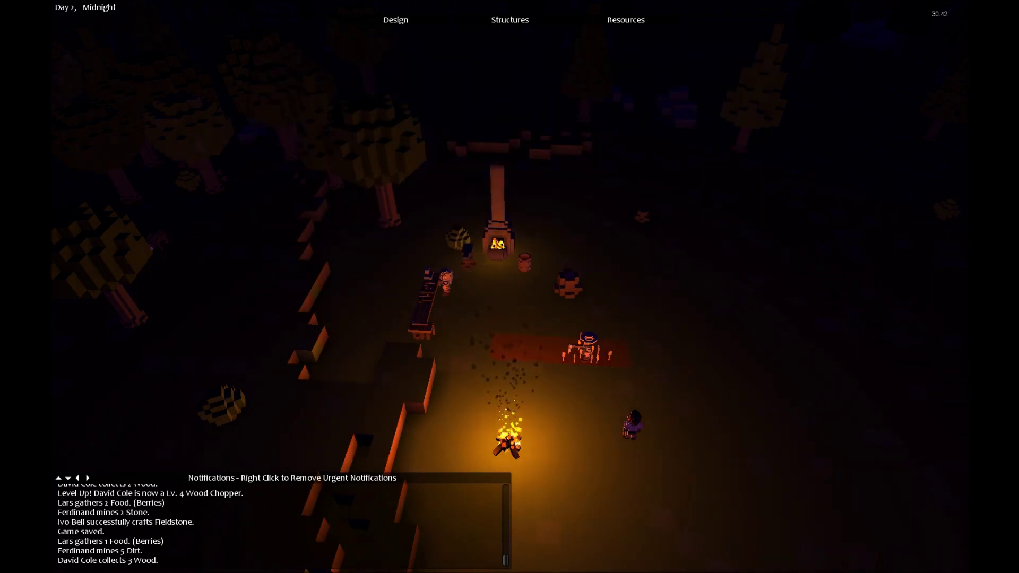
scroll(454, 337, down, 5)
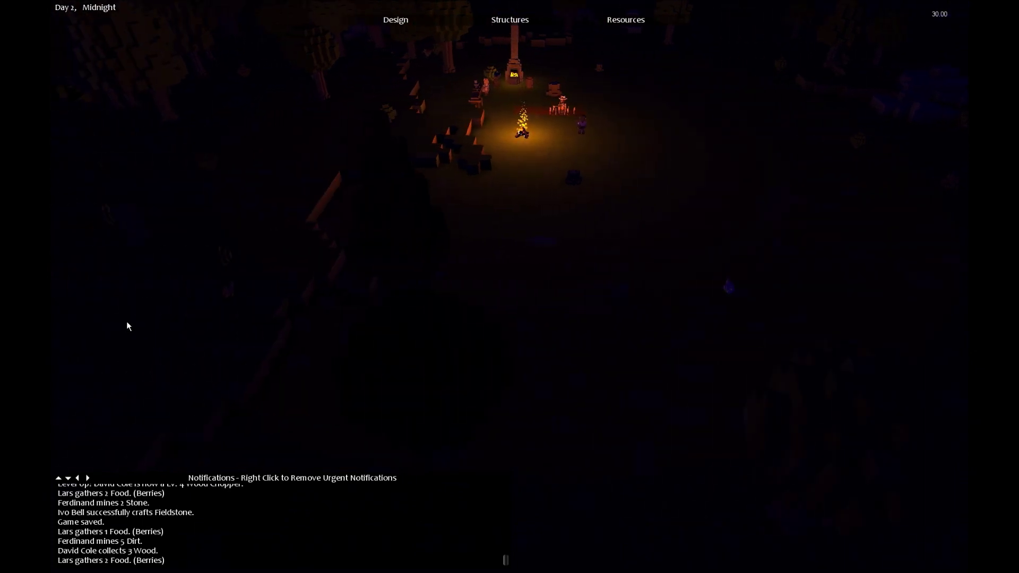
scroll(582, 221, up, 5)
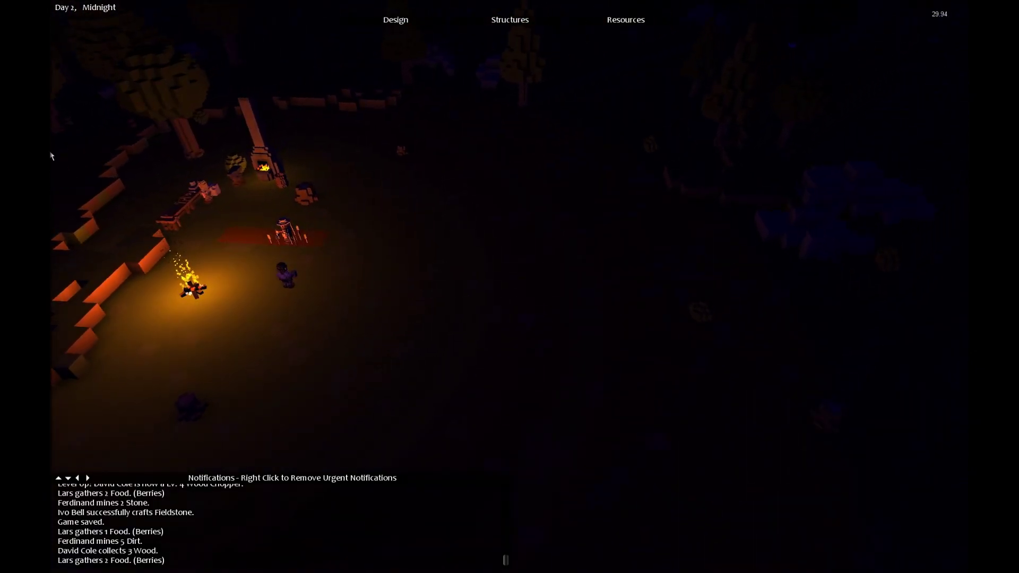
scroll(582, 221, down, 5)
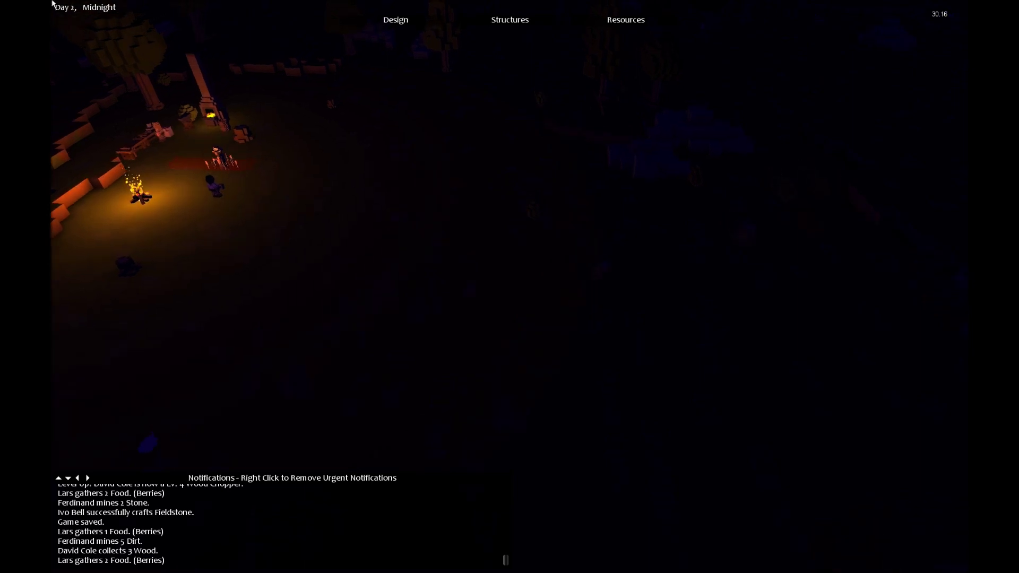
mouse_move(486, 152)
mouse_down()
mouse_move(838, 368)
mouse_move(144, 240)
mouse_up()
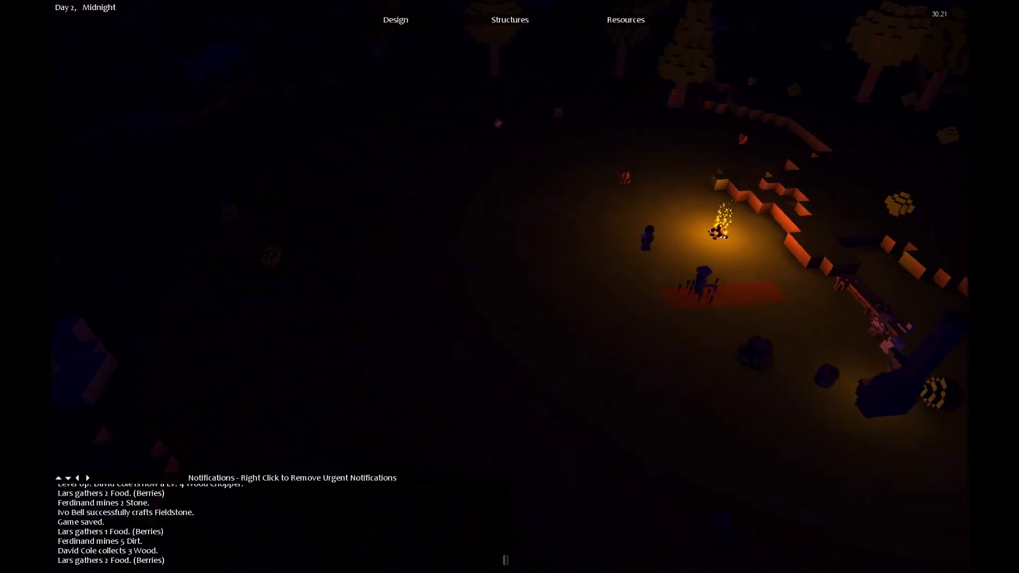
scroll(143, 239, down, 3)
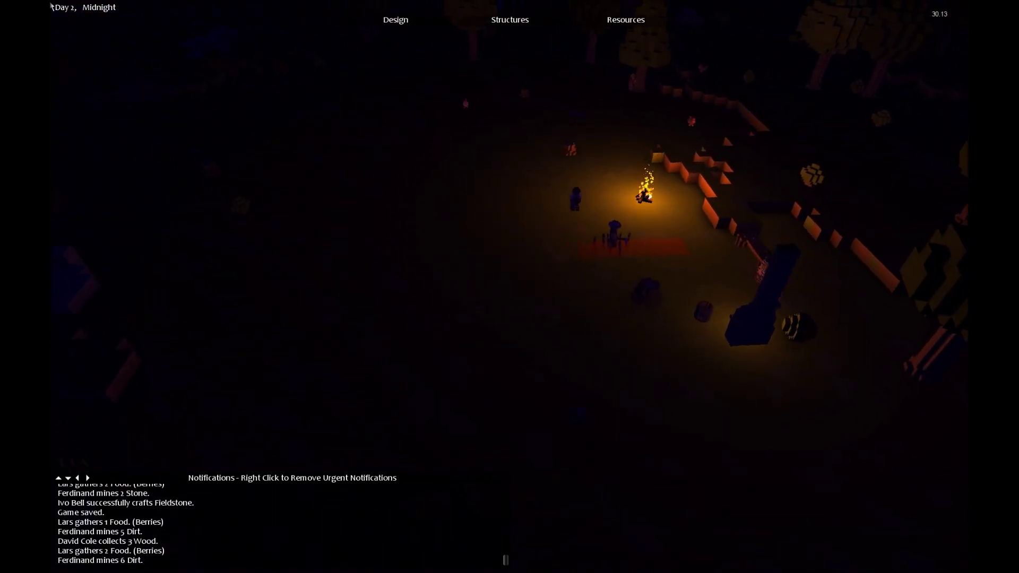
drag(414, 343, 598, 387)
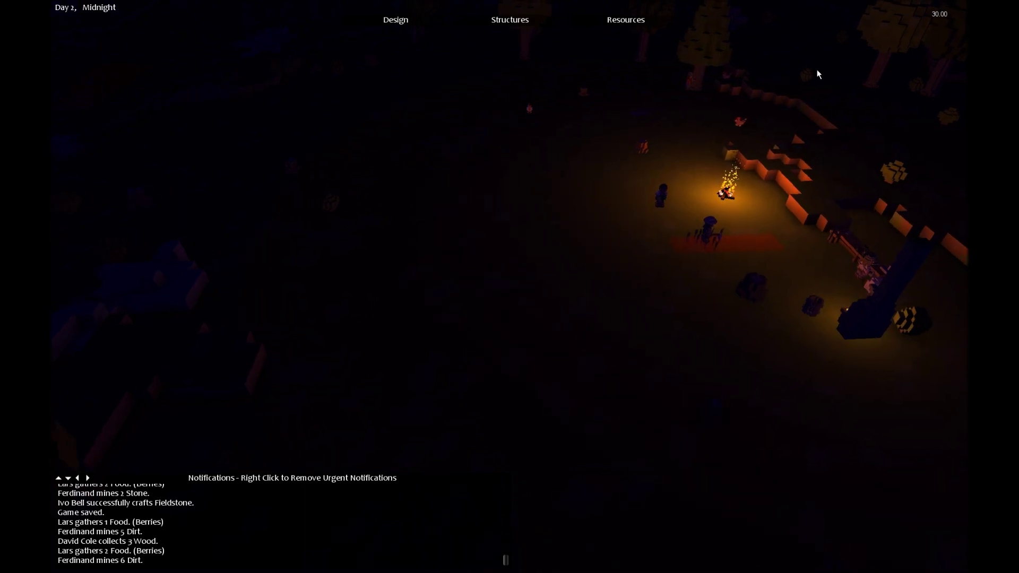
scroll(639, 284, down, 4)
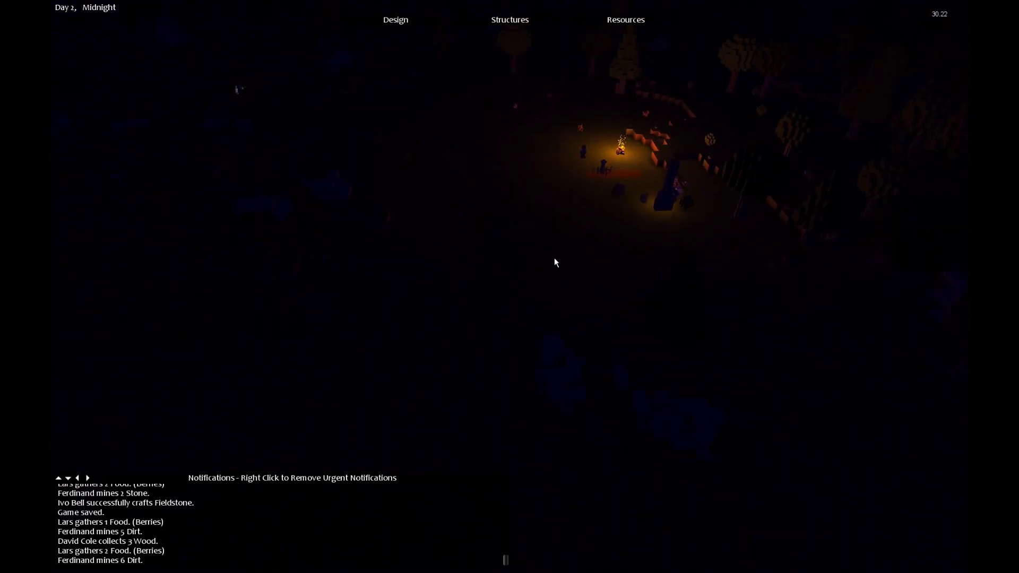
scroll(554, 257, up, 4)
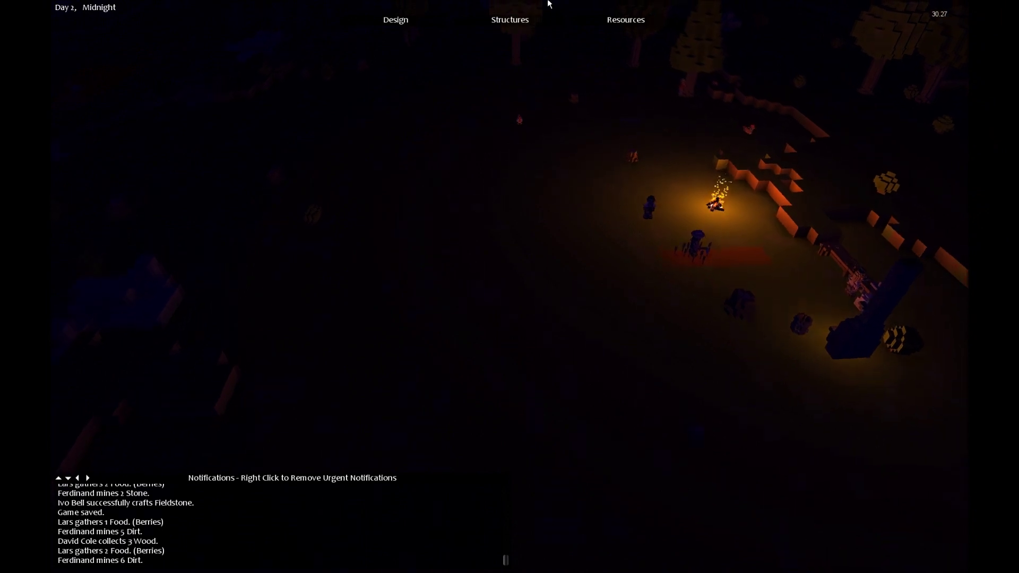
scroll(545, 253, up, 3)
scroll(545, 253, down, 2)
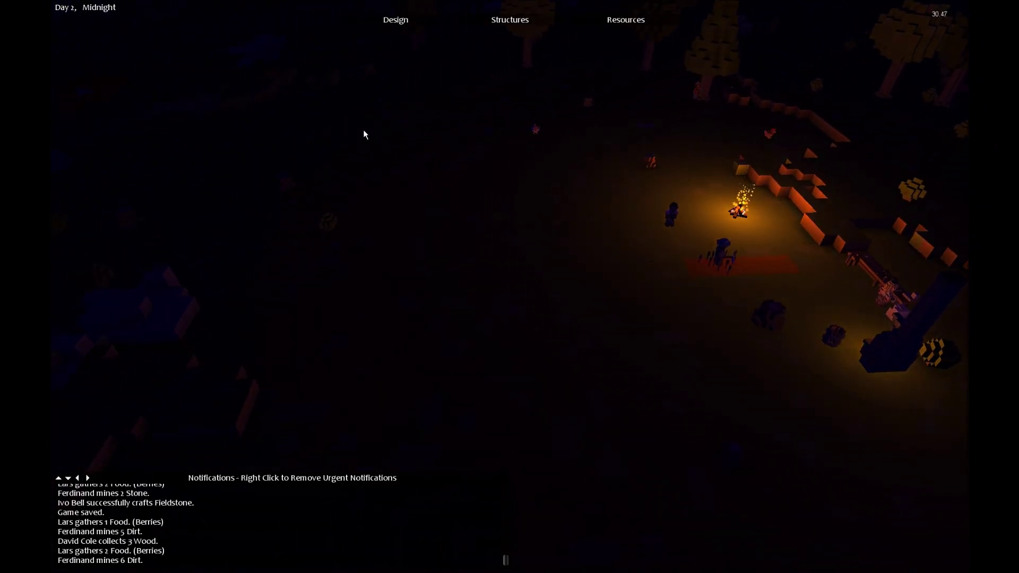
key(a)
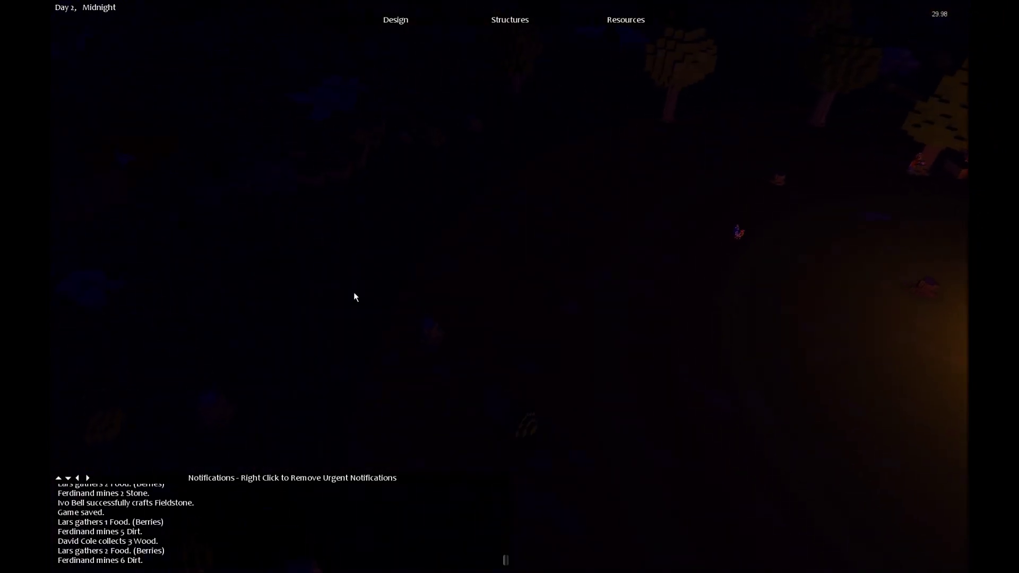
key(d)
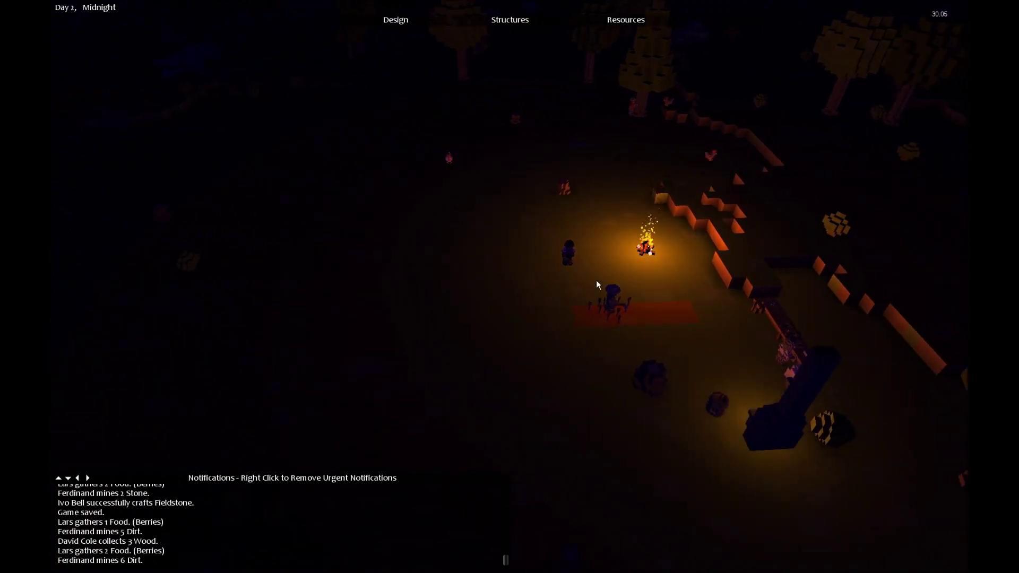
scroll(510, 286, down, 3)
key(q)
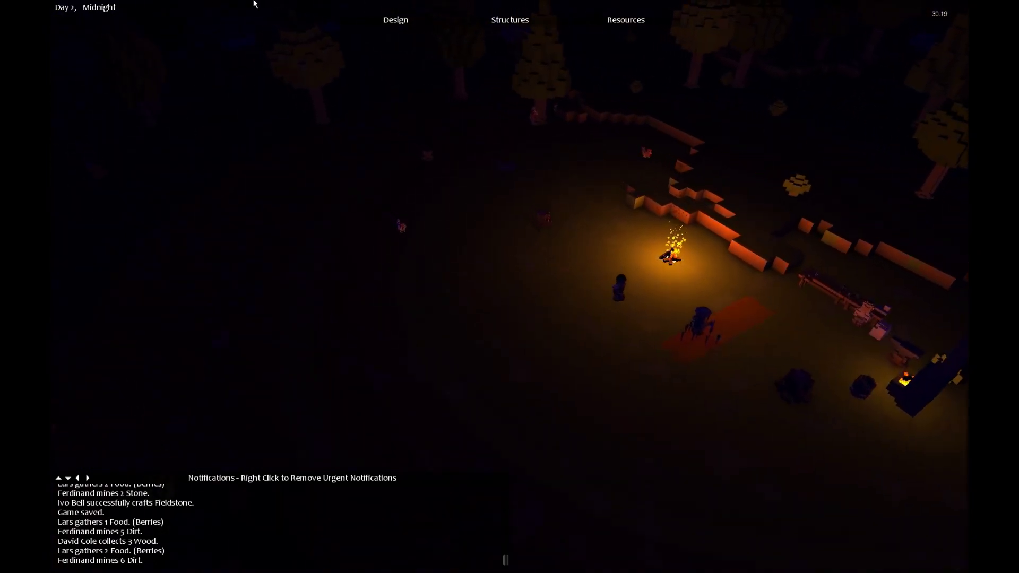
key(w)
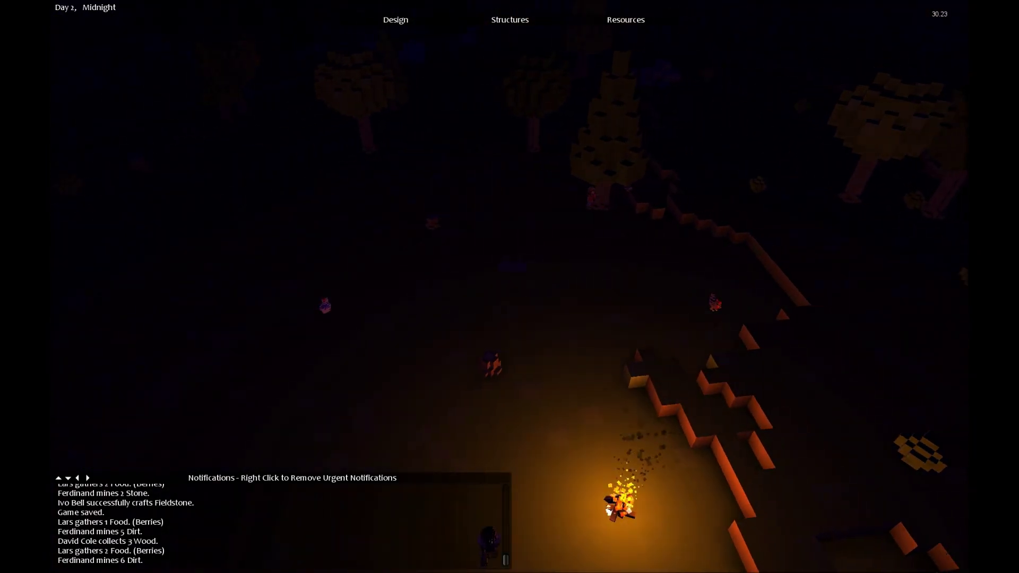
scroll(508, 284, down, 3)
key(s)
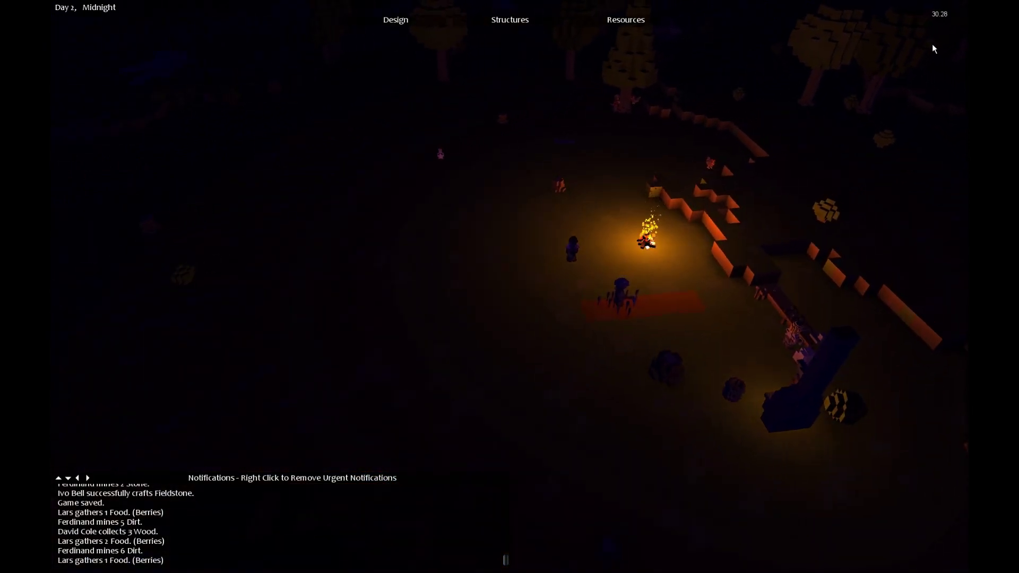
key(a)
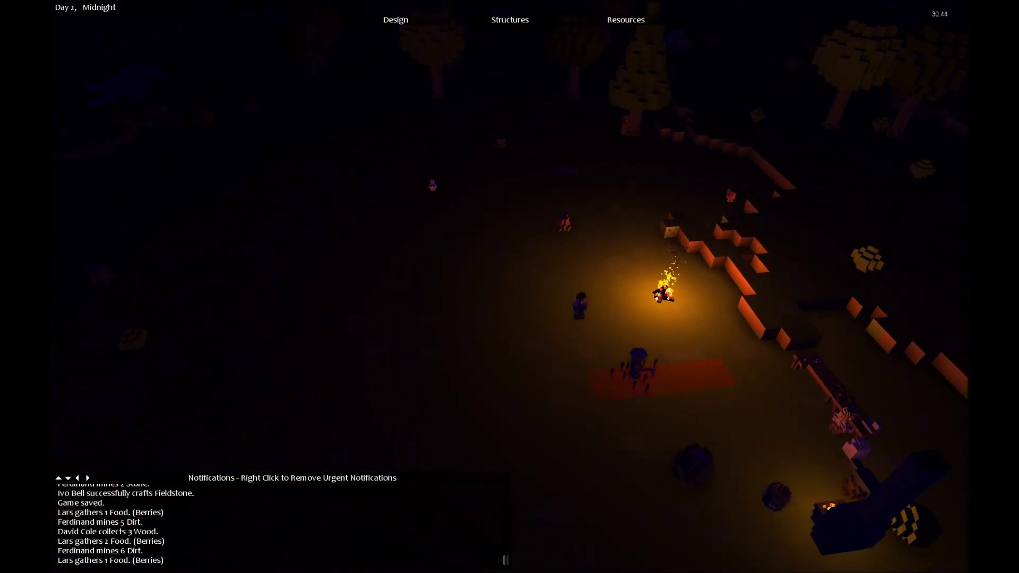
key(a)
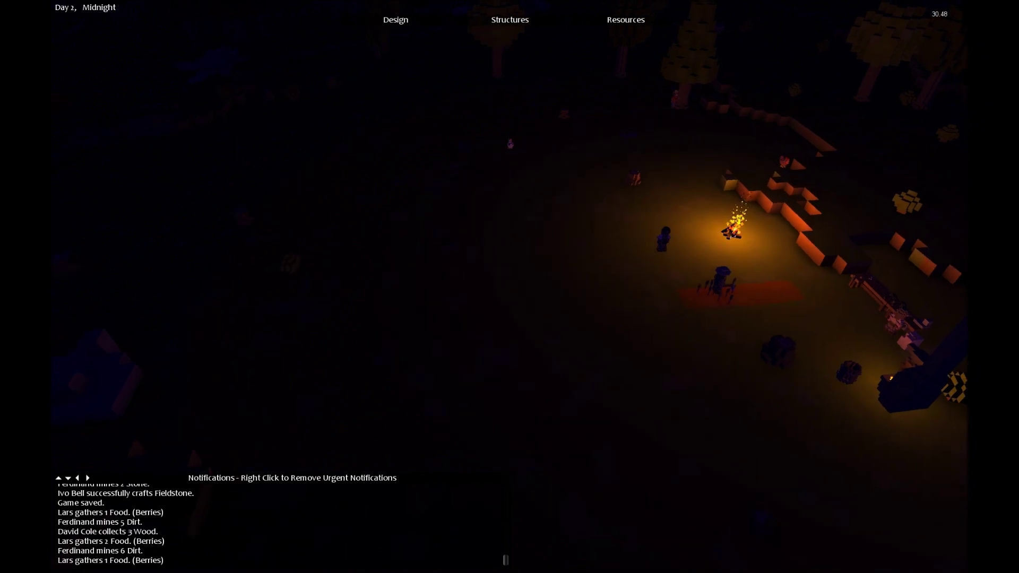
key(a)
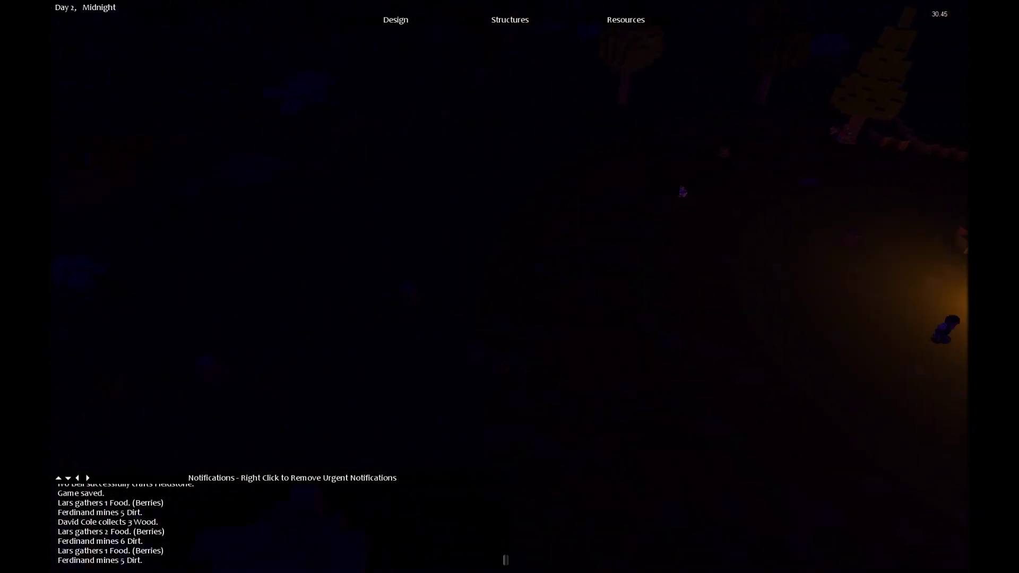
key(d)
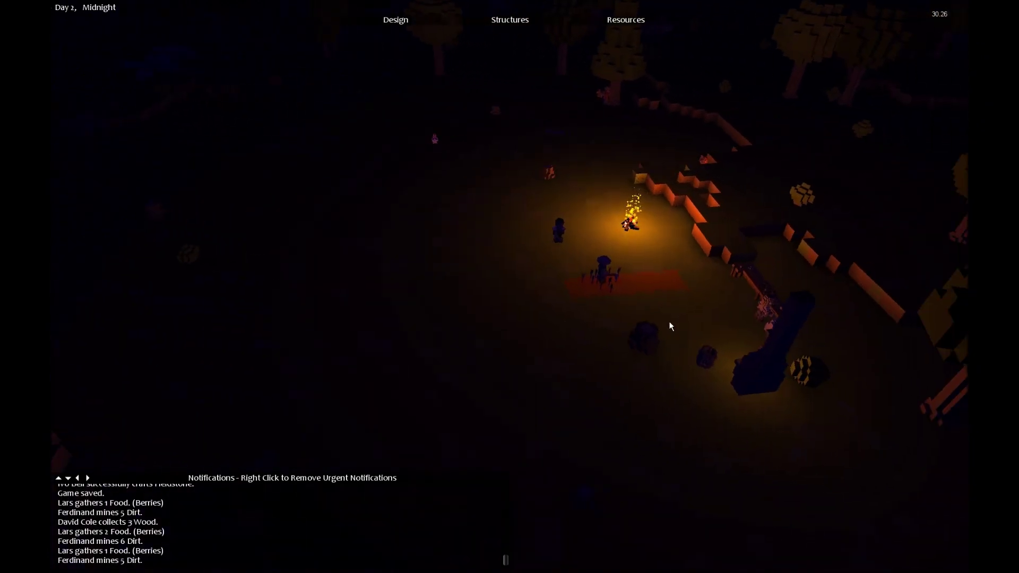
click(573, 266)
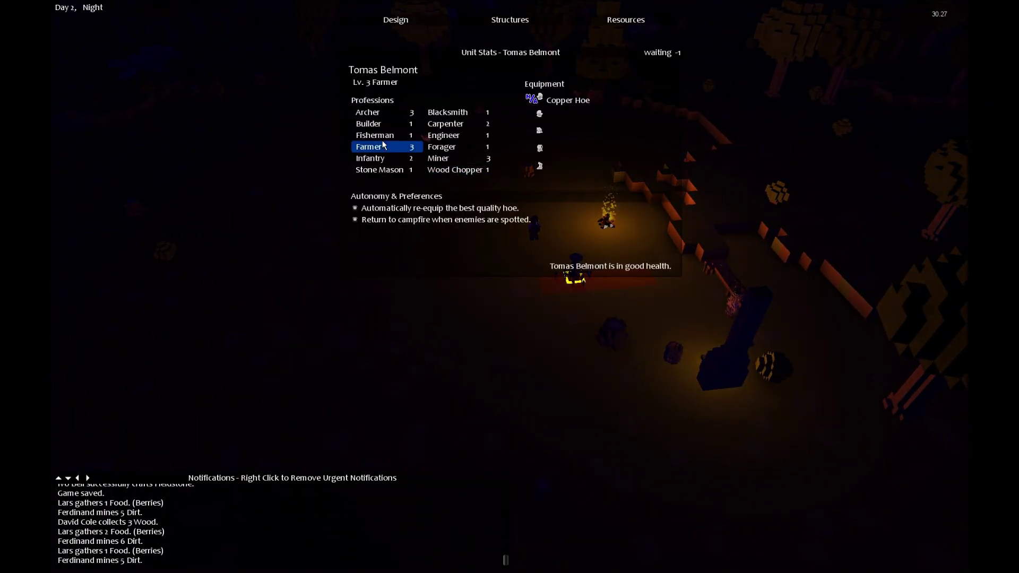
key(Escape)
key(w)
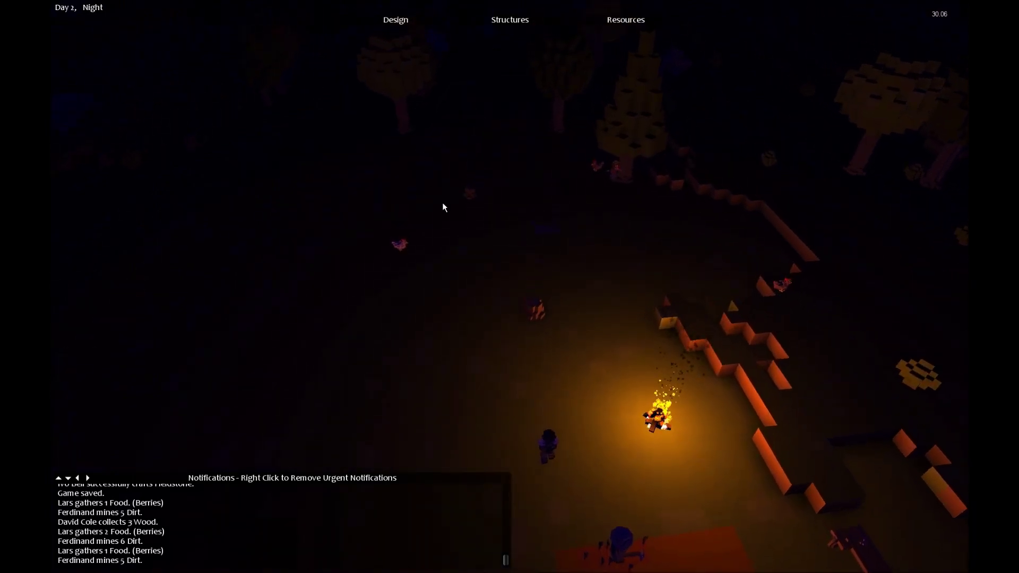
key(w)
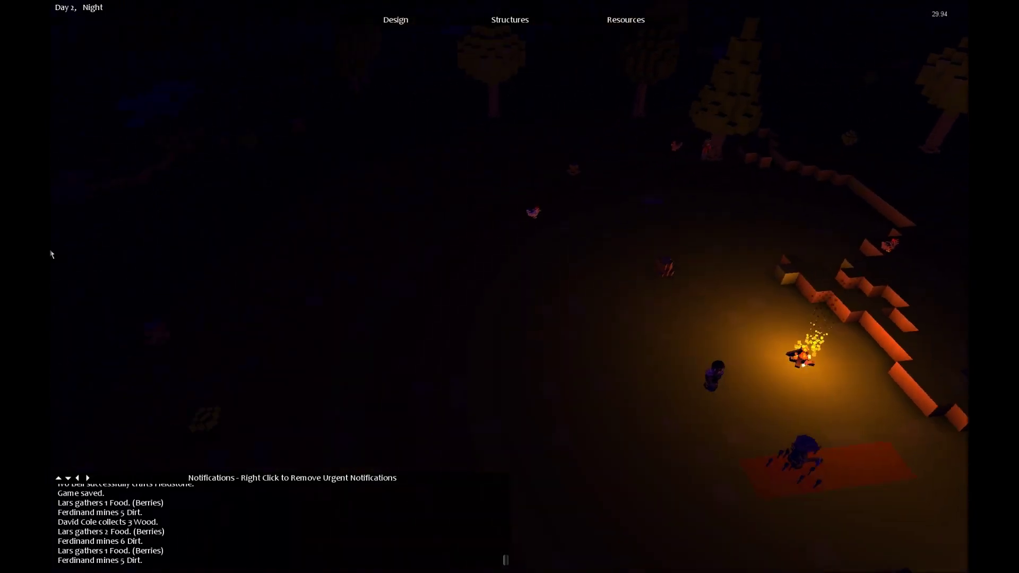
key(a)
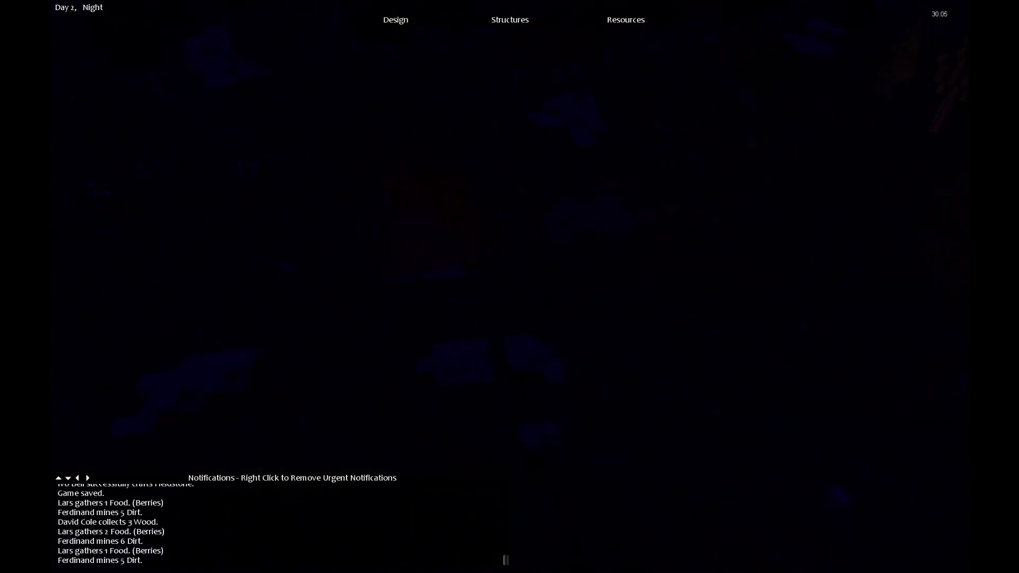
key(d)
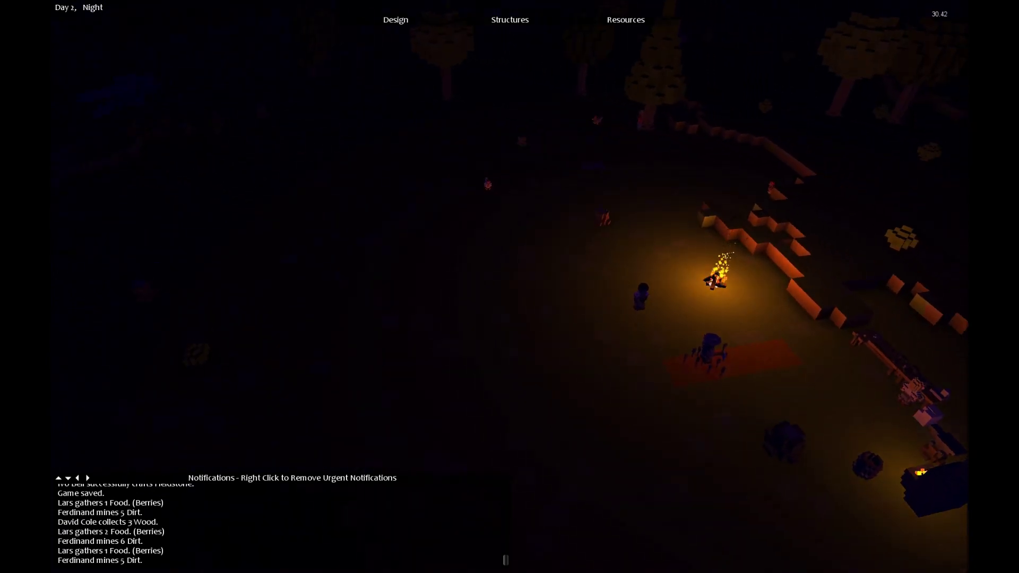
scroll(510, 287, down, 3)
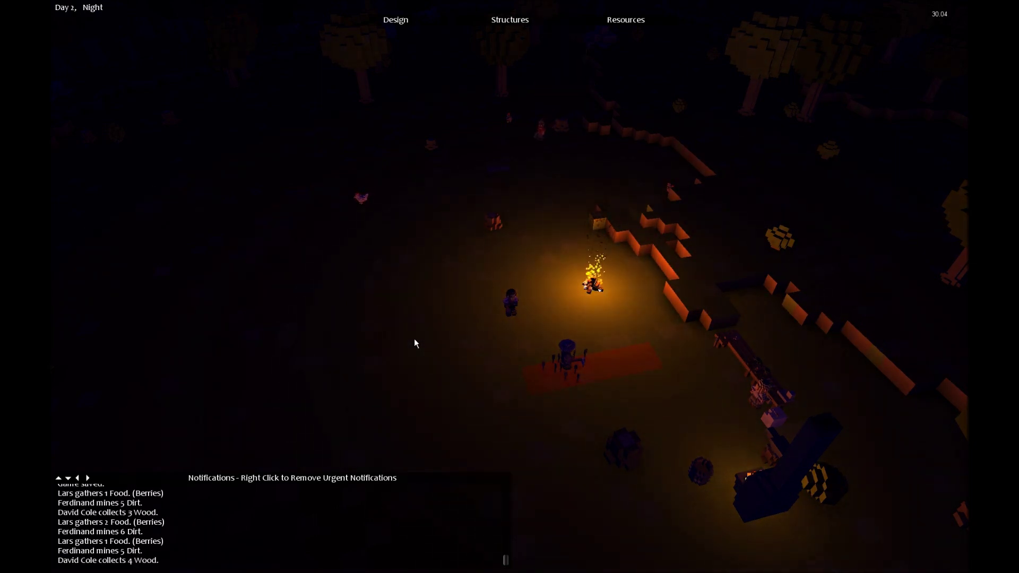
key(s)
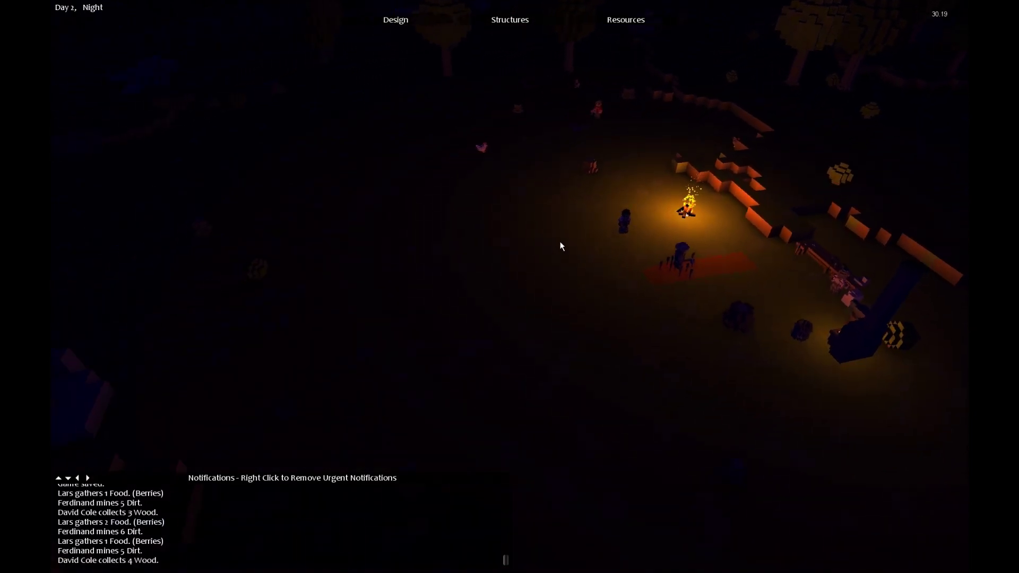
key(w)
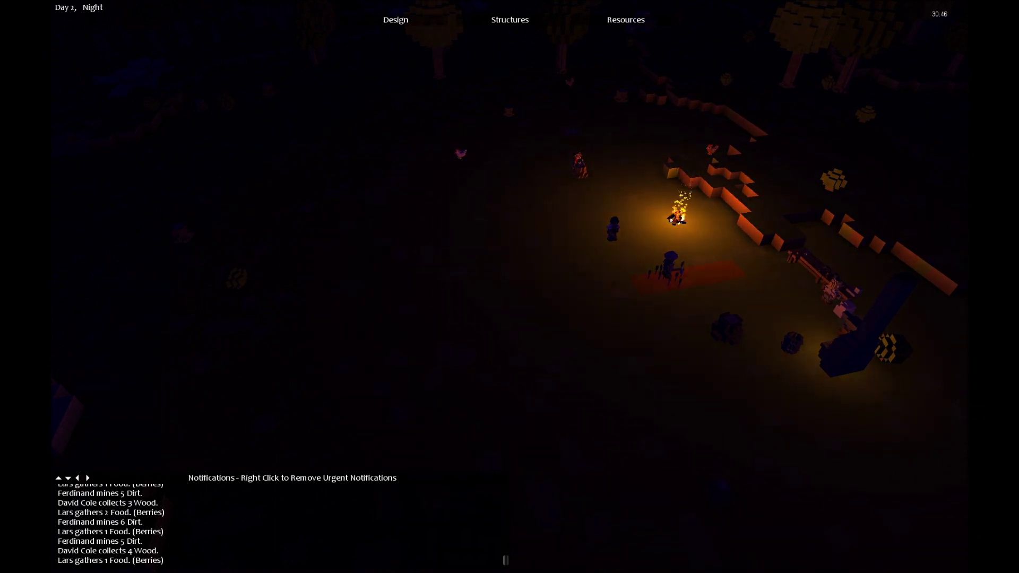
key(w)
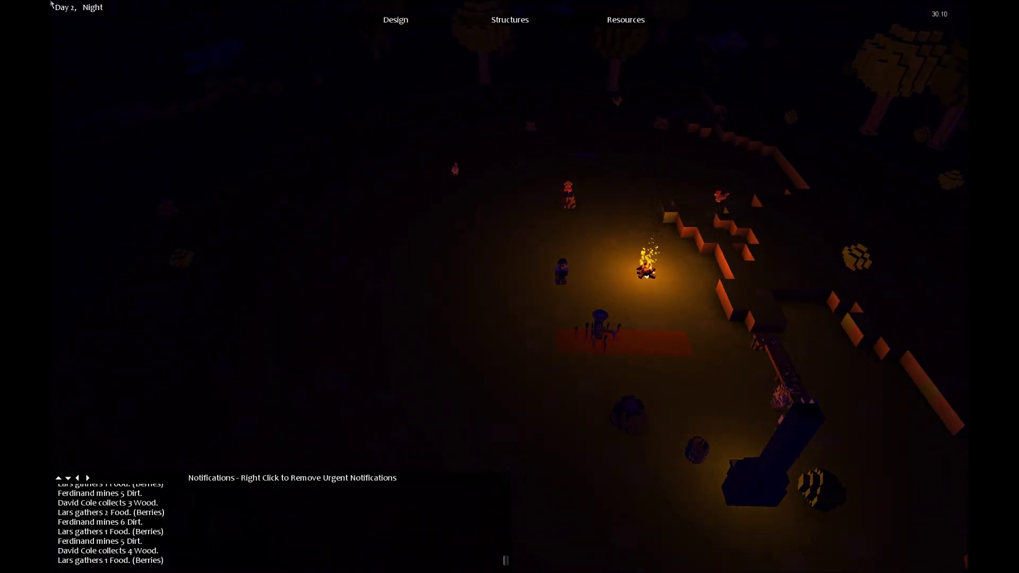
scroll(325, 293, up, 3)
scroll(510, 286, down, 2)
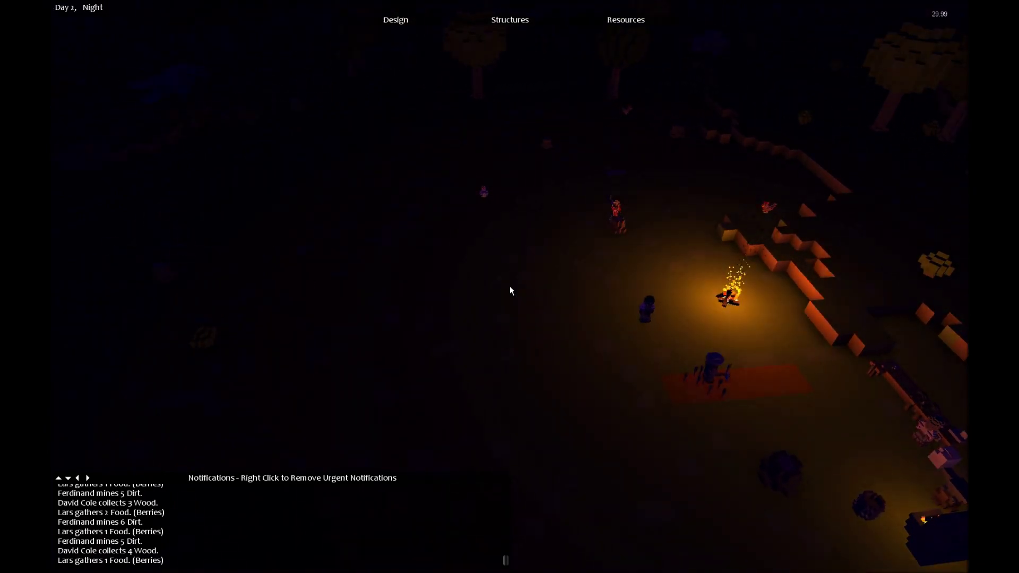
scroll(511, 291, up, 2)
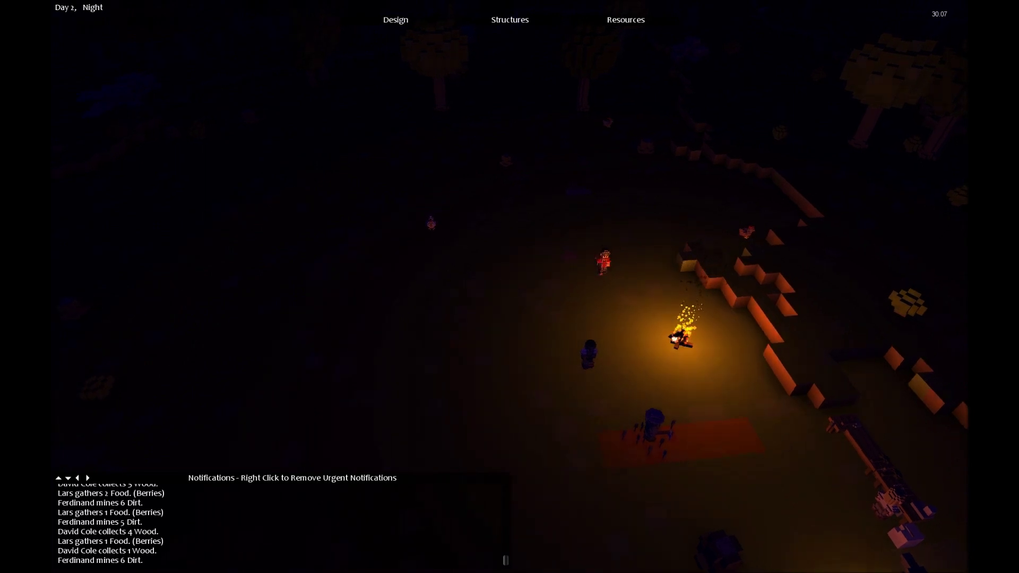
scroll(534, 377, down, 1)
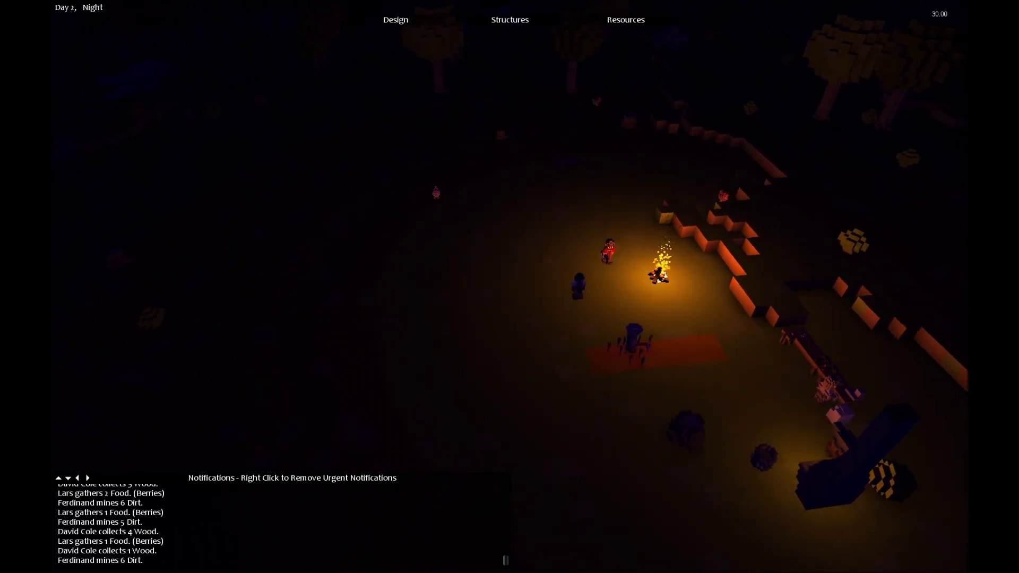
scroll(514, 315, down, 1)
scroll(514, 314, down, 1)
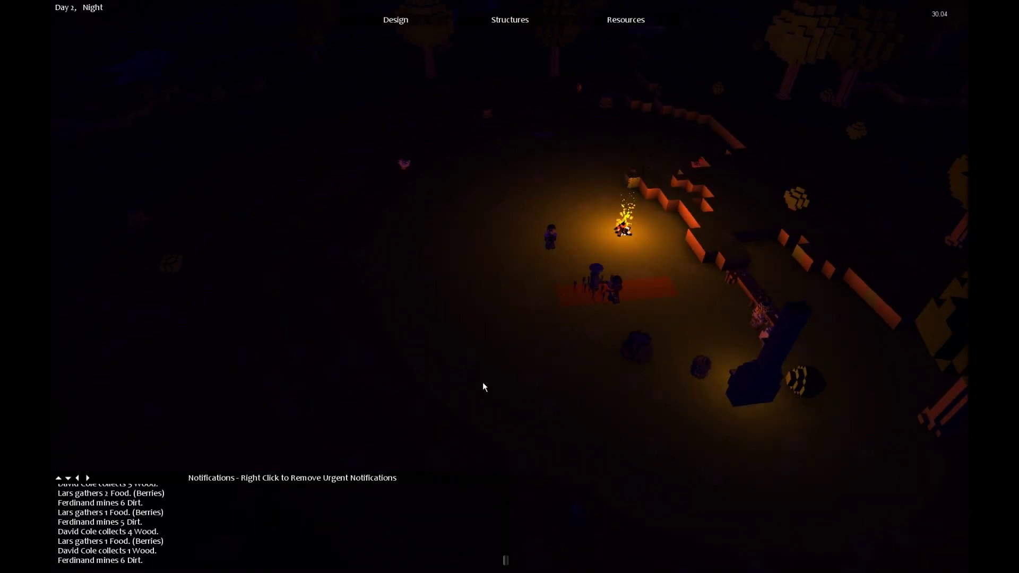
scroll(542, 310, up, 1)
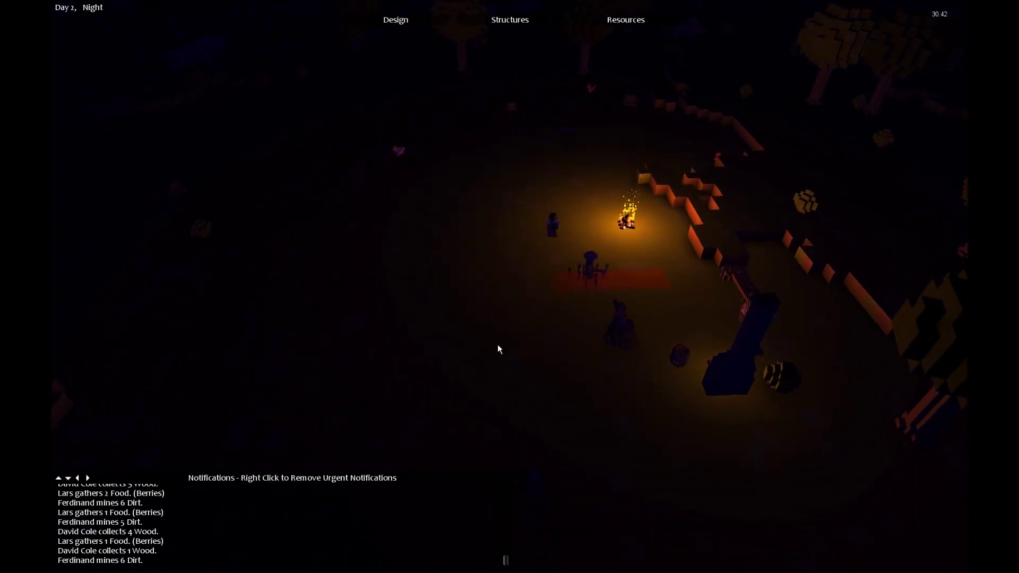
key(a)
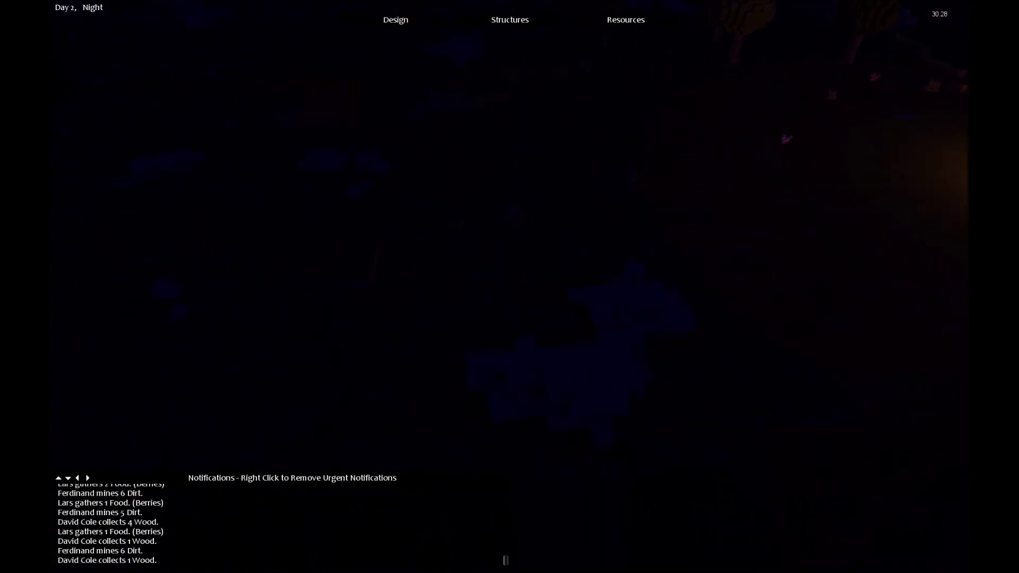
key(d)
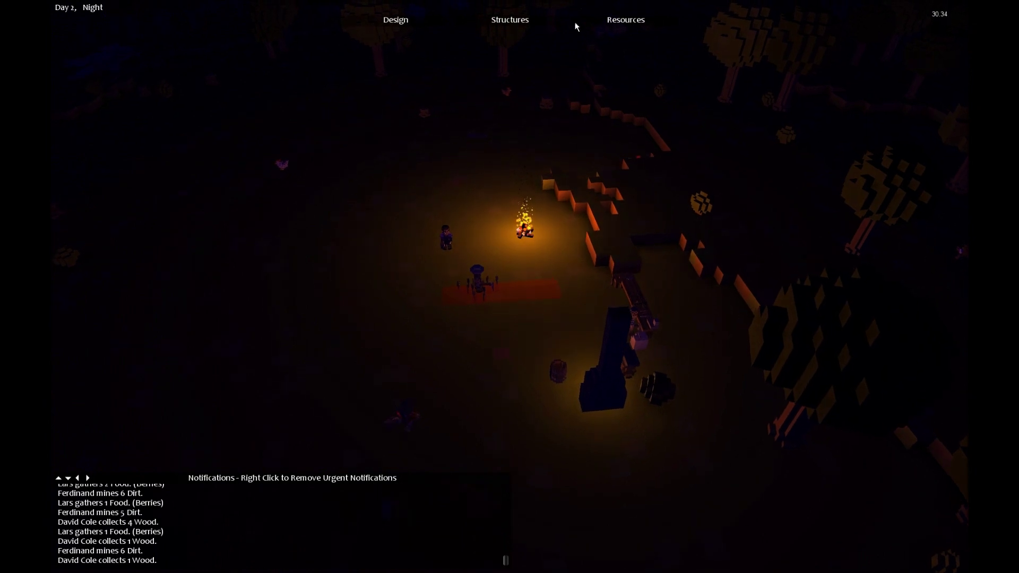
key(e)
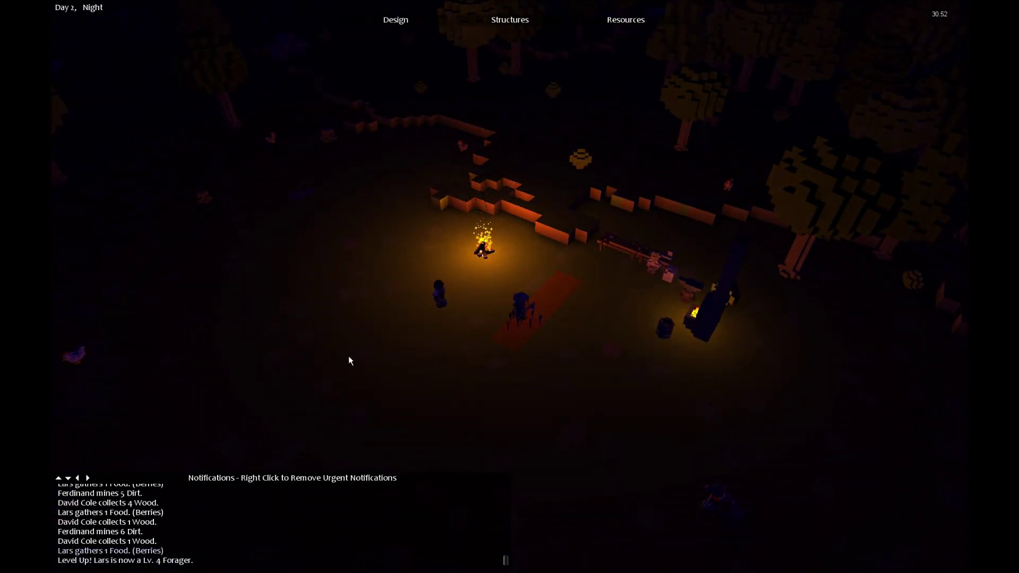
click(436, 294)
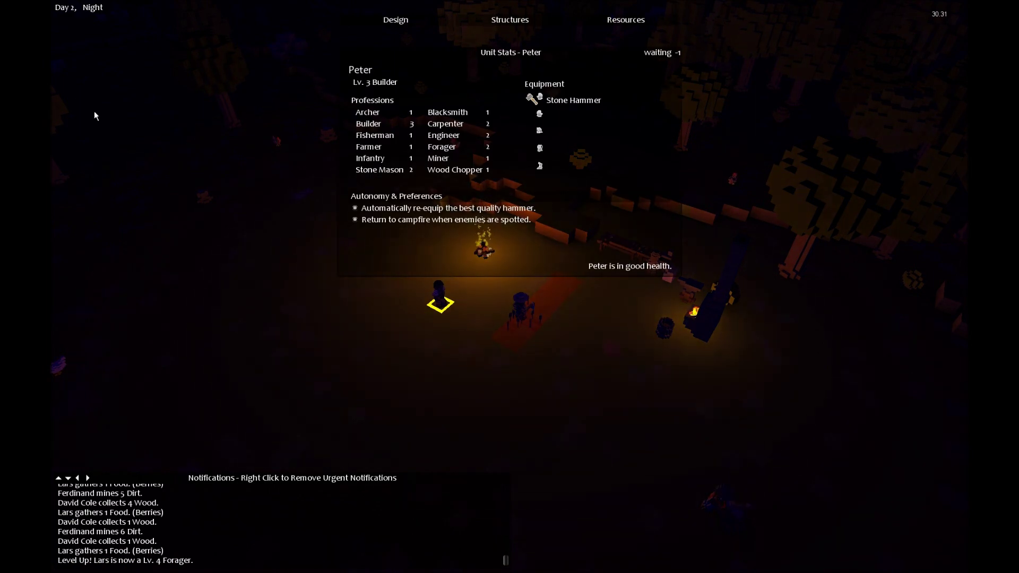
scroll(524, 260, up, 2)
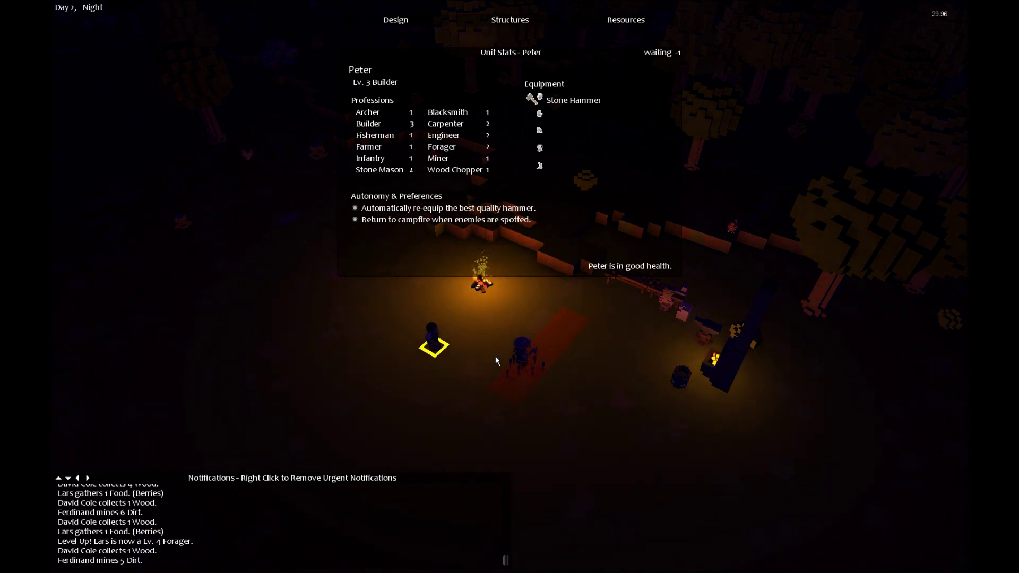
click(520, 439)
key(s)
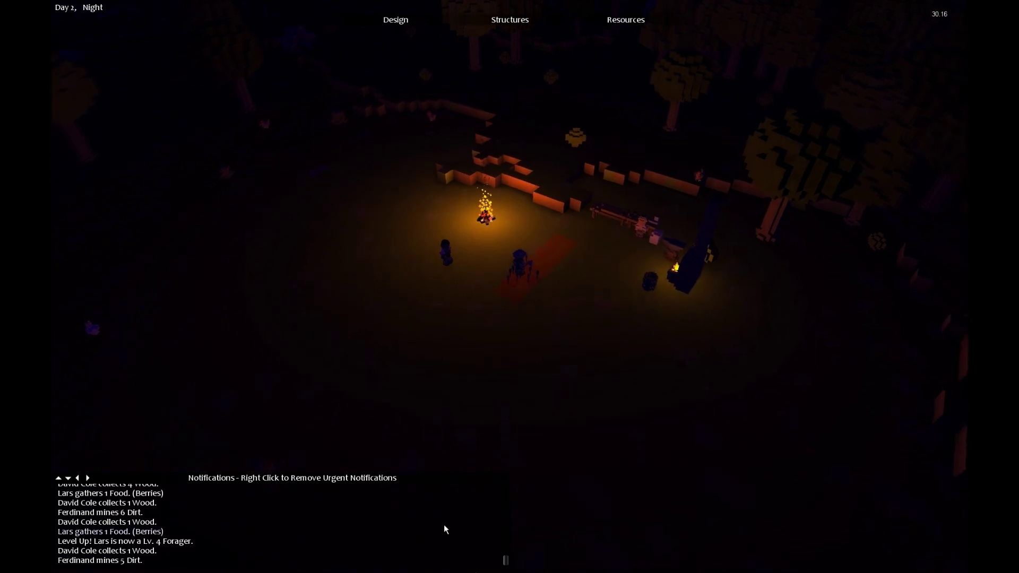
key(e)
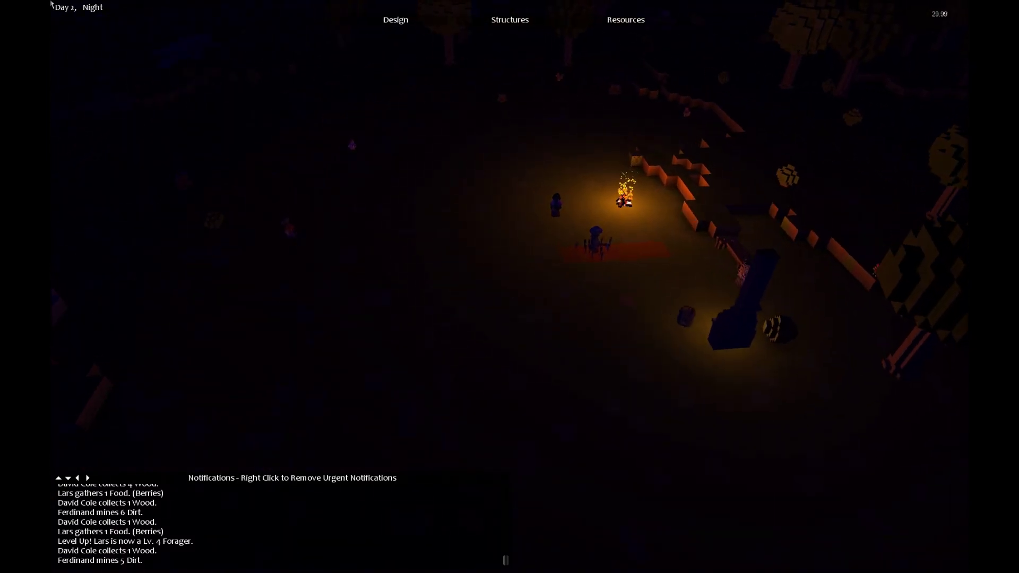
key(e)
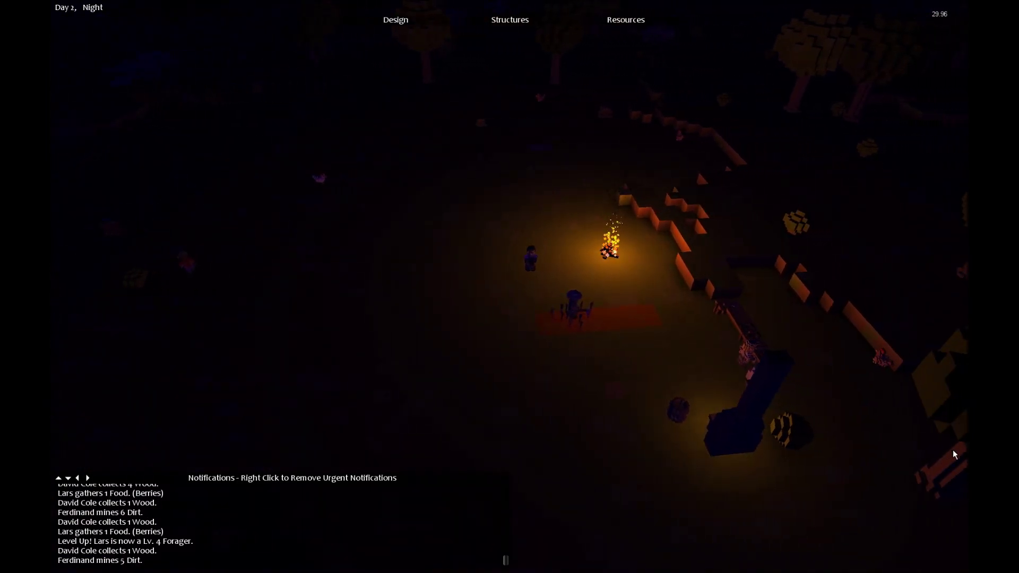
scroll(509, 287, up, 1)
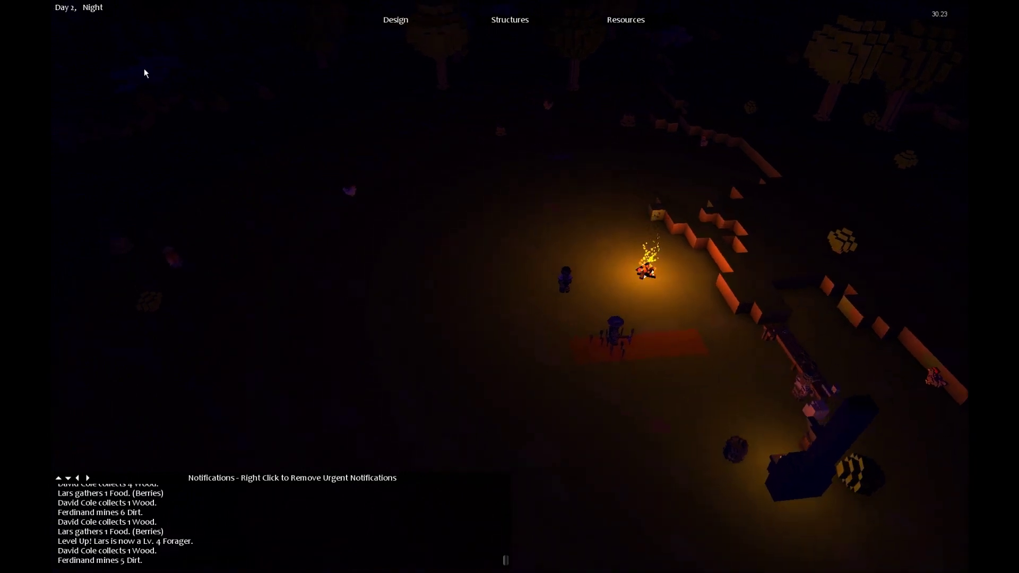
scroll(510, 286, up, 1)
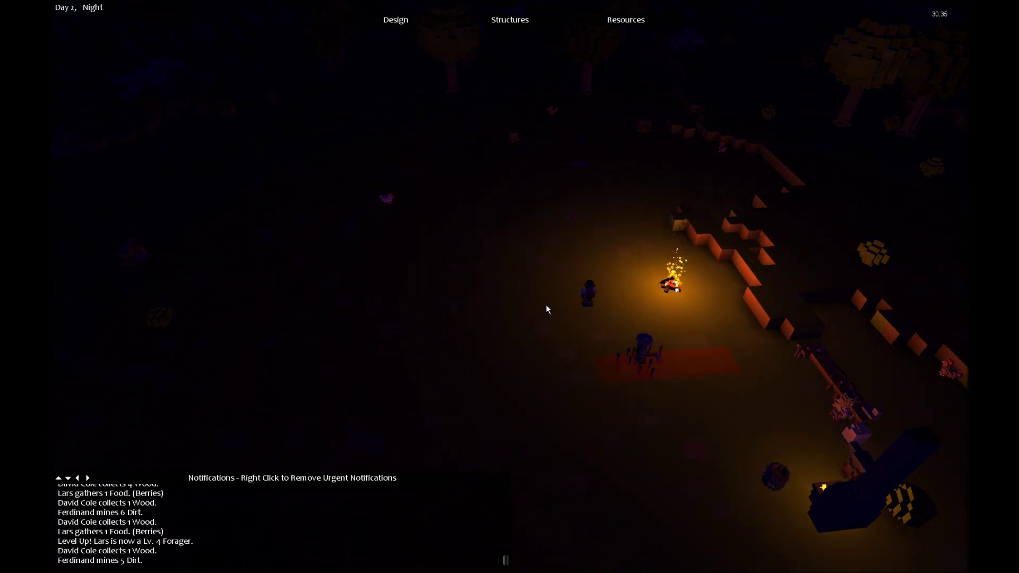
drag(545, 305, 582, 350)
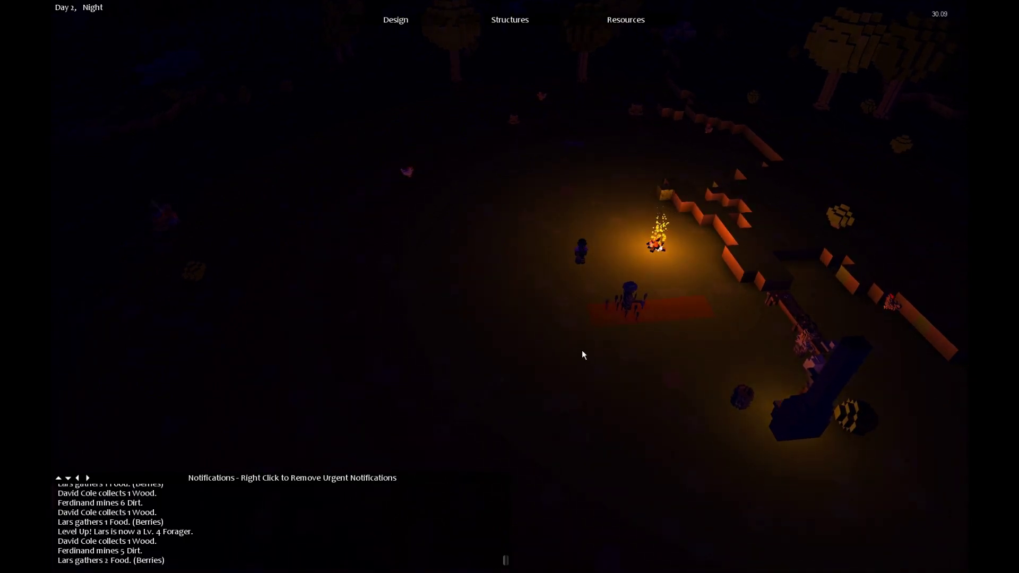